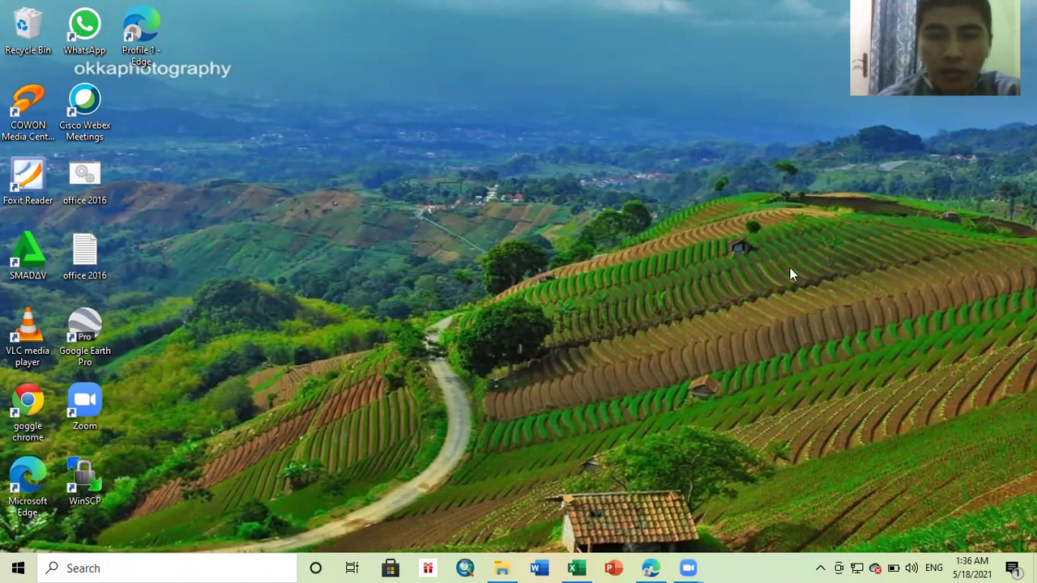
Switch to the PDF in Edge and read the Tingkat Kesukaran formula and its classification table.
{"action": "left_click", "coordinate": [648, 566]}
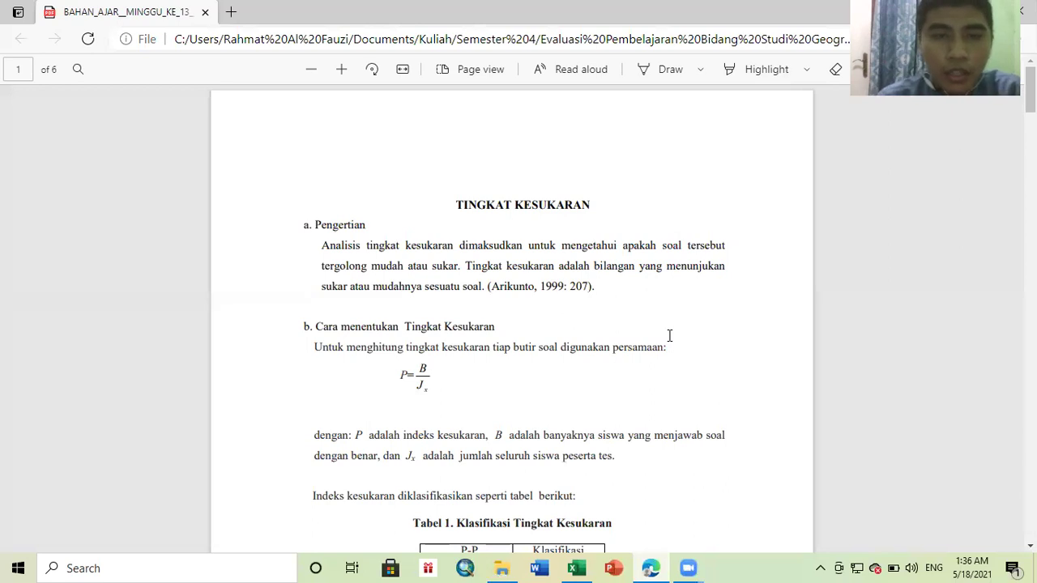
{"action": "scroll", "coordinate": [669, 336], "scroll_direction": "down", "scroll_amount": 5}
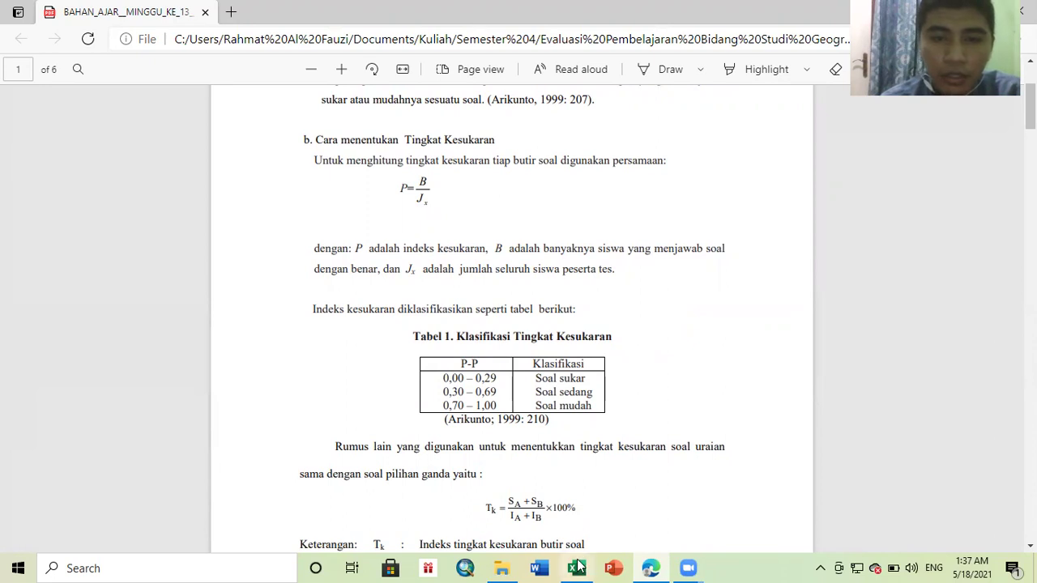
Switch to the item analysis workbook in Excel and review the Responden, Kelas and Asal Sekolah headers on the Tingkat Kesukaran sheet.
{"action": "left_click", "coordinate": [567, 494]}
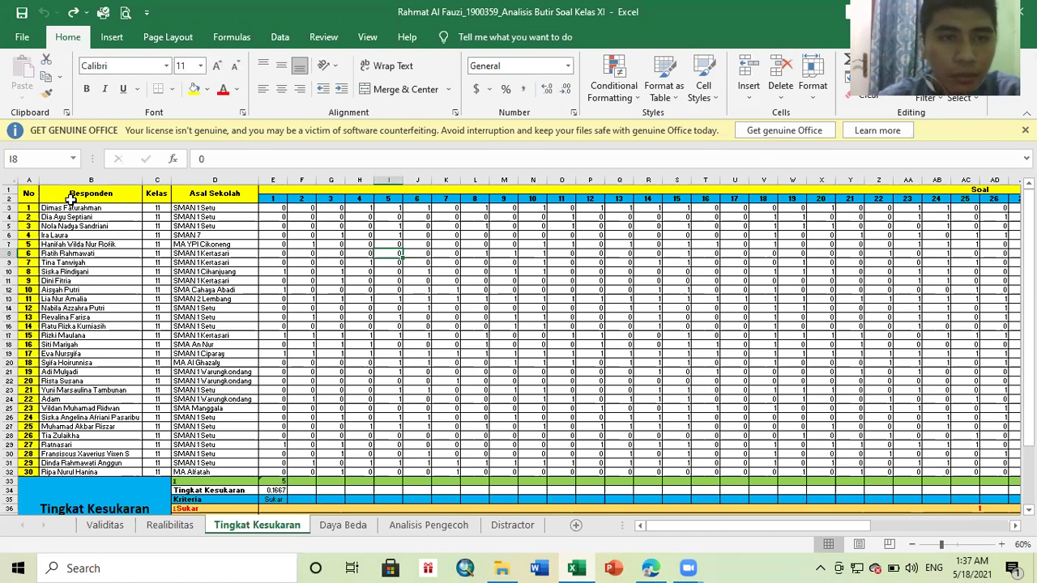
{"action": "left_click", "coordinate": [71, 200]}
{"action": "key", "text": "Right"}
{"action": "key", "text": "Right"}
{"action": "key", "text": "Right"}
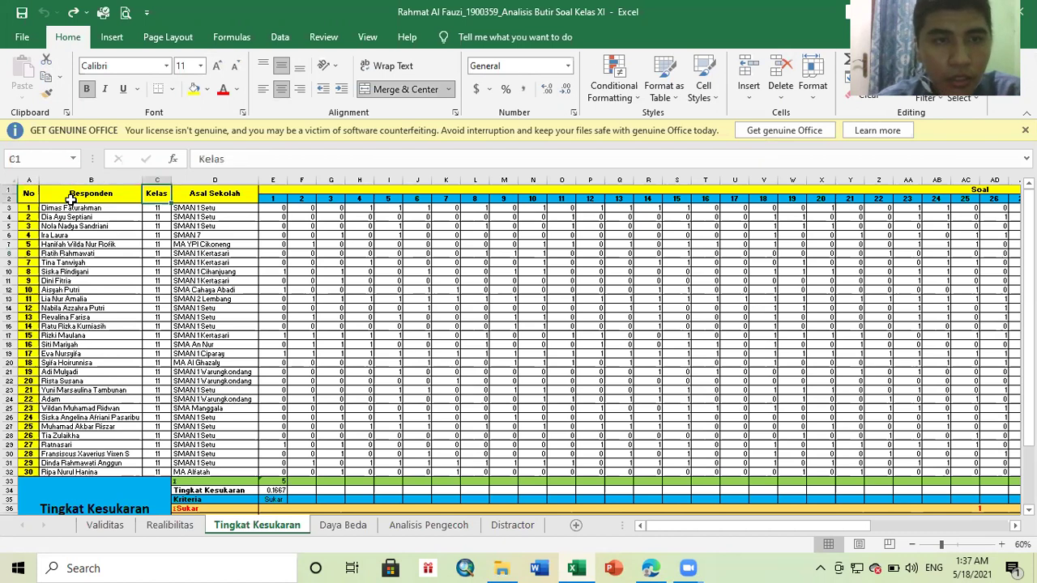
{"action": "key", "text": "Down"}
{"action": "key", "text": "Right"}
{"action": "key", "text": "Right"}
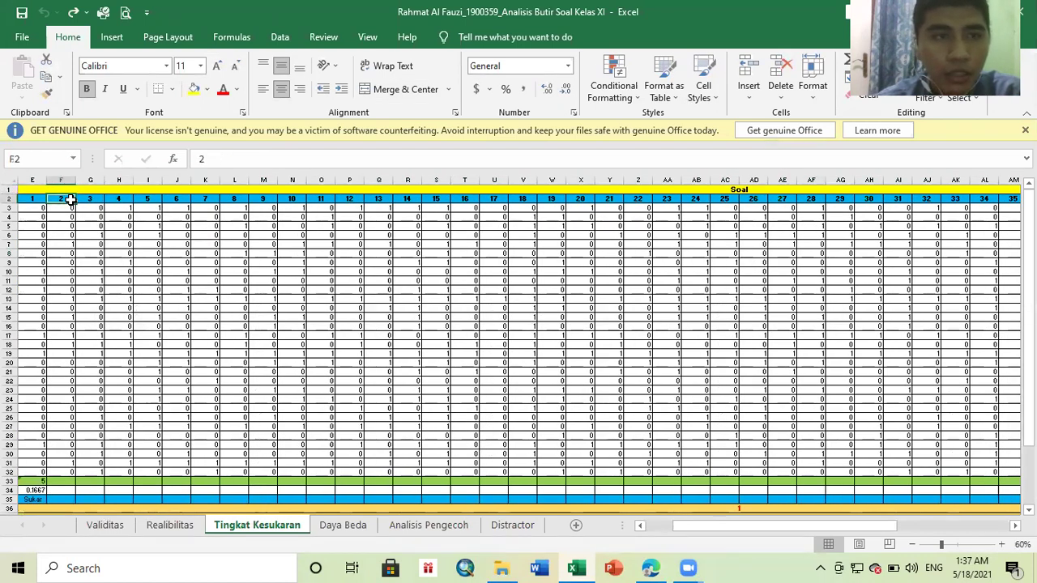
Examine the question number headers in row 2 across to the last items, returning to the first question's score in E3.
{"action": "key", "text": "Right"}
{"action": "key", "text": "Right"}
{"action": "key", "text": "Right"}
{"action": "key", "text": "Right"}
{"action": "key", "text": "Right"}
{"action": "key", "text": "Right"}
{"action": "key", "text": "Right"}
{"action": "key", "text": "Right"}
{"action": "key", "text": "Right"}
{"action": "key", "text": "Right"}
{"action": "key", "text": "Right"}
{"action": "key", "text": "Right"}
{"action": "key", "text": "Right"}
{"action": "key", "text": "Right"}
{"action": "key", "text": "Right"}
{"action": "key", "text": "Right"}
{"action": "key", "text": "Right"}
{"action": "key", "text": "Right"}
{"action": "key", "text": "Right"}
{"action": "key", "text": "Right"}
{"action": "key", "text": "Right"}
{"action": "key", "text": "Right"}
{"action": "key", "text": "Right"}
{"action": "key", "text": "Right"}
{"action": "key", "text": "Right"}
{"action": "key", "text": "Right"}
{"action": "key", "text": "Right"}
{"action": "key", "text": "Right"}
{"action": "key", "text": "Right"}
{"action": "key", "text": "Right"}
{"action": "key", "text": "Right"}
{"action": "key", "text": "Right"}
{"action": "key", "text": "Right"}
{"action": "key", "text": "Right"}
{"action": "key", "text": "Right"}
{"action": "key", "text": "Right"}
{"action": "key", "text": "Right"}
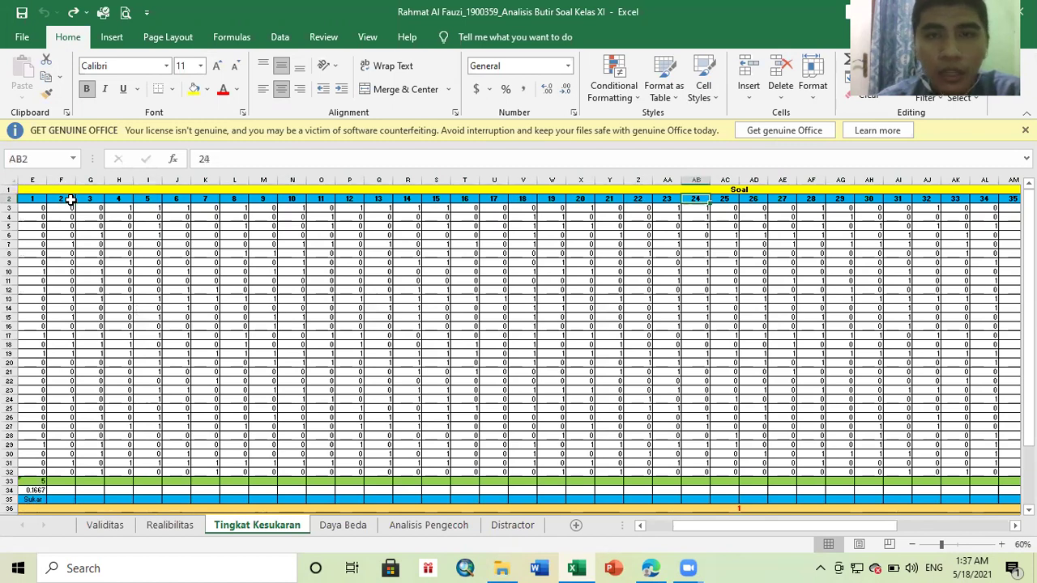
{"action": "key", "text": "Right"}
{"action": "key", "text": "Right"}
{"action": "key", "text": "Right"}
{"action": "key", "text": "Right"}
{"action": "key", "text": "Right"}
{"action": "key", "text": "Right"}
{"action": "key", "text": "Right"}
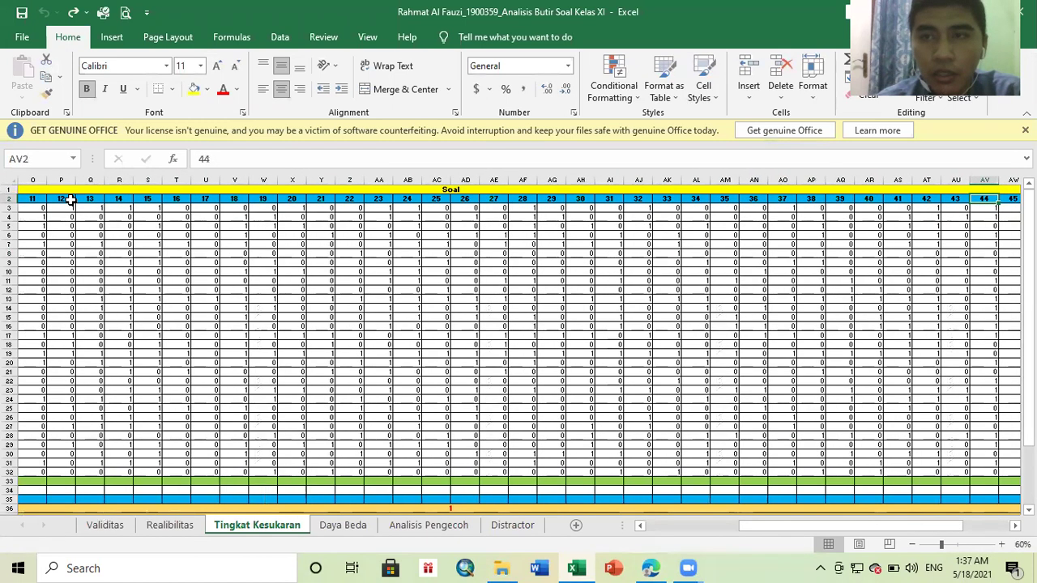
{"action": "key", "text": "Left"}
{"action": "key", "text": "Left"}
{"action": "key", "text": "Left"}
{"action": "key", "text": "Left"}
{"action": "key", "text": "Left"}
{"action": "key", "text": "Left"}
{"action": "key", "text": "Left"}
{"action": "key", "text": "Left"}
{"action": "key", "text": "Left"}
{"action": "key", "text": "Left"}
{"action": "key", "text": "Left"}
{"action": "key", "text": "Left"}
{"action": "key", "text": "Left"}
{"action": "key", "text": "Left"}
{"action": "key", "text": "Left"}
{"action": "key", "text": "Left"}
{"action": "key", "text": "Left"}
{"action": "key", "text": "Left"}
{"action": "key", "text": "Left"}
{"action": "key", "text": "Left"}
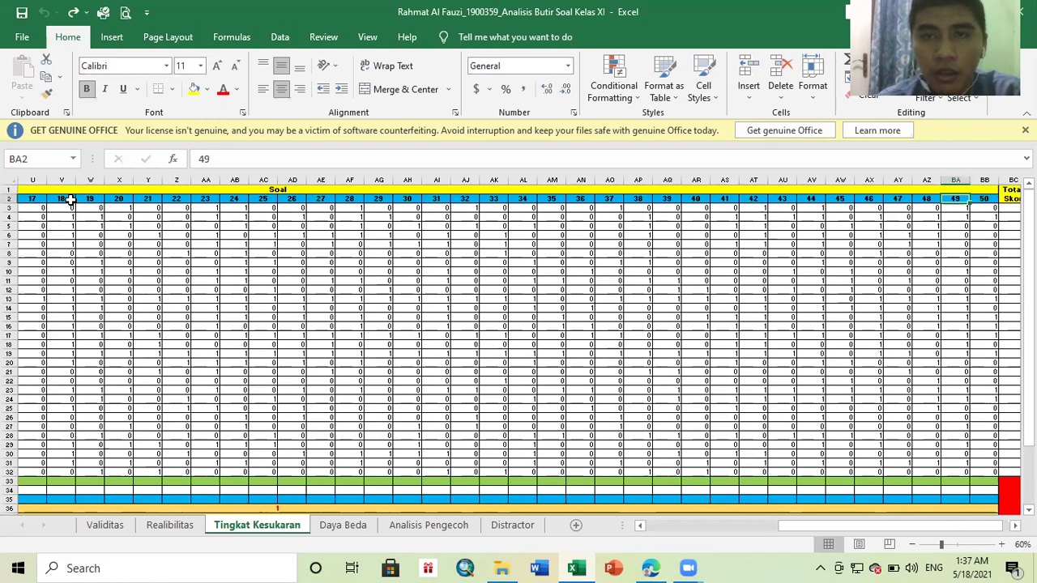
{"action": "key", "text": "Left"}
{"action": "key", "text": "Left"}
{"action": "key", "text": "Left"}
{"action": "key", "text": "Left"}
{"action": "key", "text": "Left"}
{"action": "key", "text": "Left"}
{"action": "key", "text": "Left"}
{"action": "key", "text": "Left"}
{"action": "key", "text": "Left"}
{"action": "key", "text": "Left"}
{"action": "key", "text": "Left"}
{"action": "key", "text": "Left"}
{"action": "key", "text": "Left"}
{"action": "key", "text": "Left"}
{"action": "key", "text": "Right"}
{"action": "key", "text": "Right"}
{"action": "key", "text": "Right"}
{"action": "key", "text": "Right"}
{"action": "key", "text": "Down"}
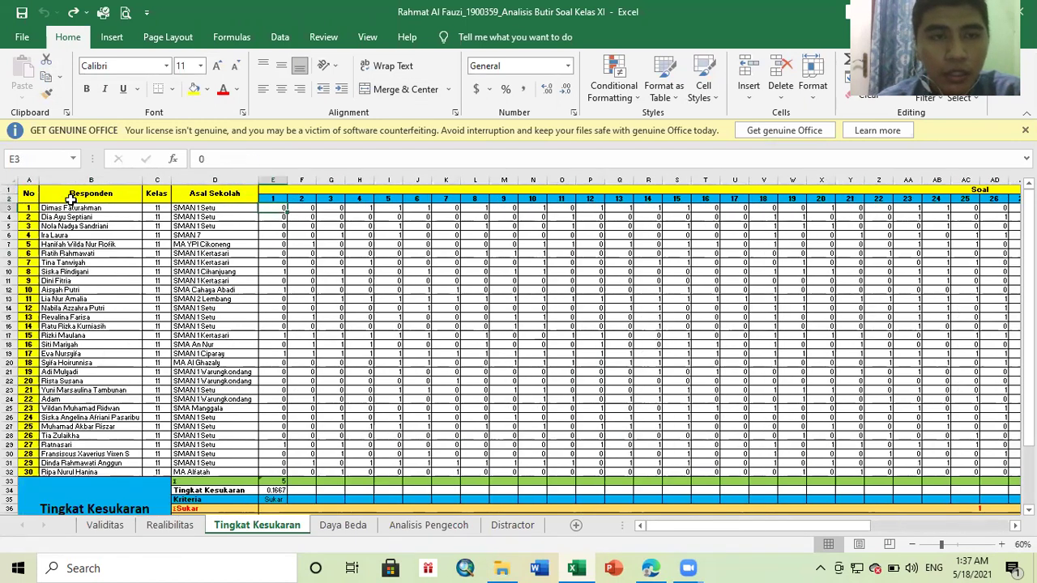
Examine the first respondent's name and the scores for questions 1 and 2 in row 3.
{"action": "key", "text": "Right"}
{"action": "key", "text": "Up"}
{"action": "key", "text": "Left"}
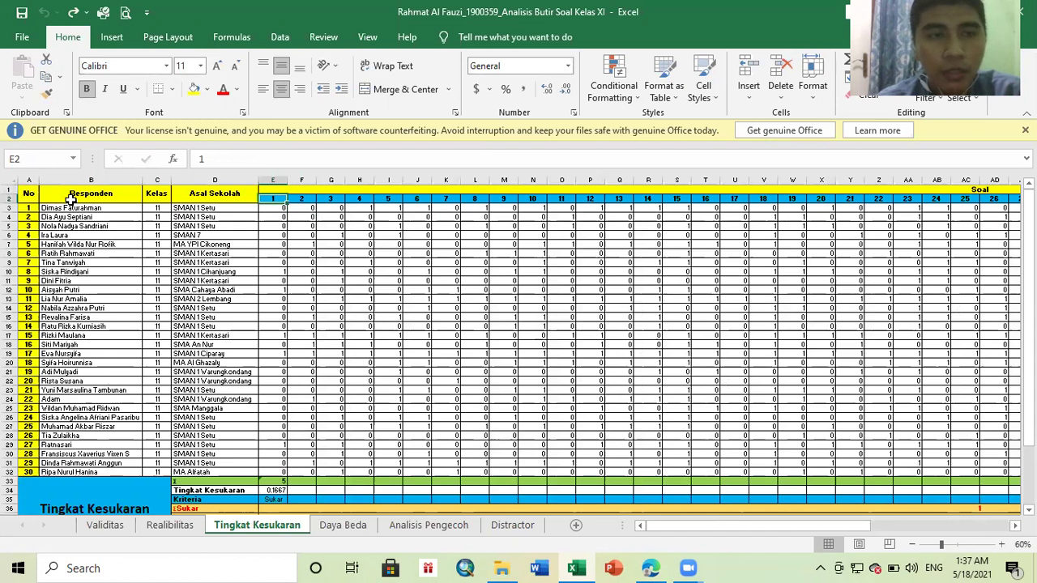
{"action": "key", "text": "Down"}
{"action": "key", "text": "Down"}
{"action": "key", "text": "Up"}
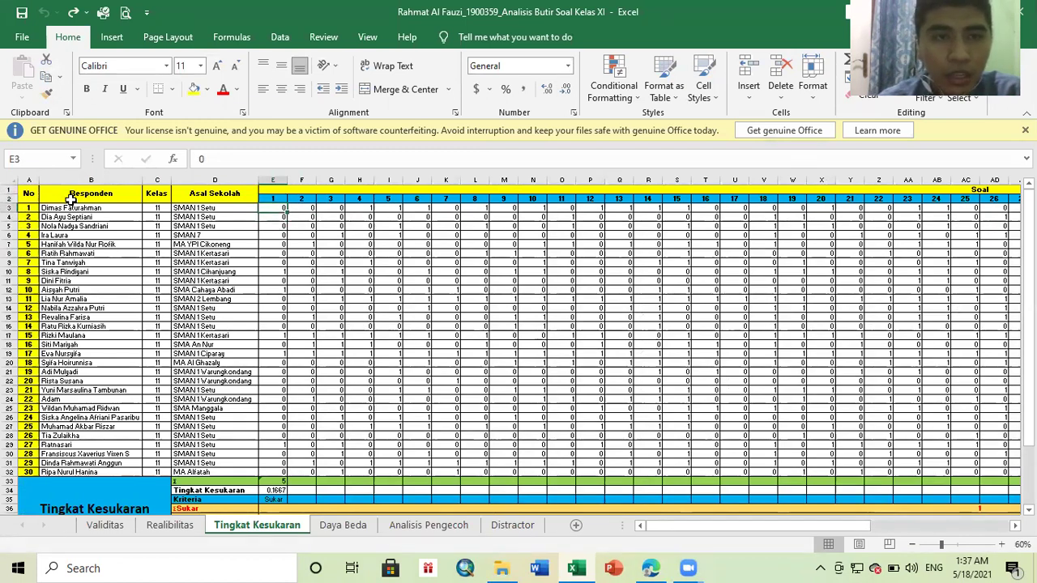
{"action": "key", "text": "Right"}
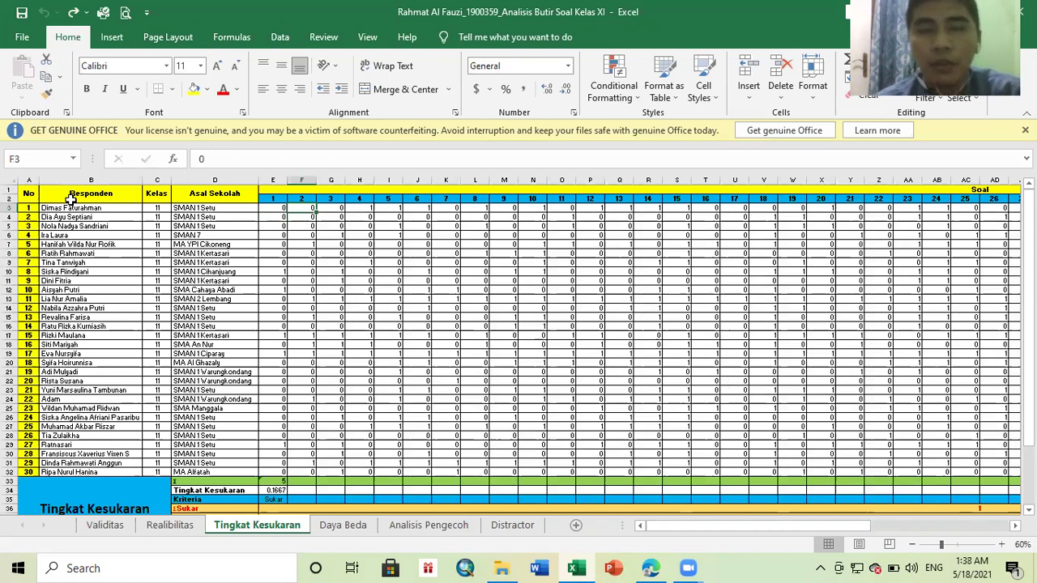
{"action": "key", "text": "Left"}
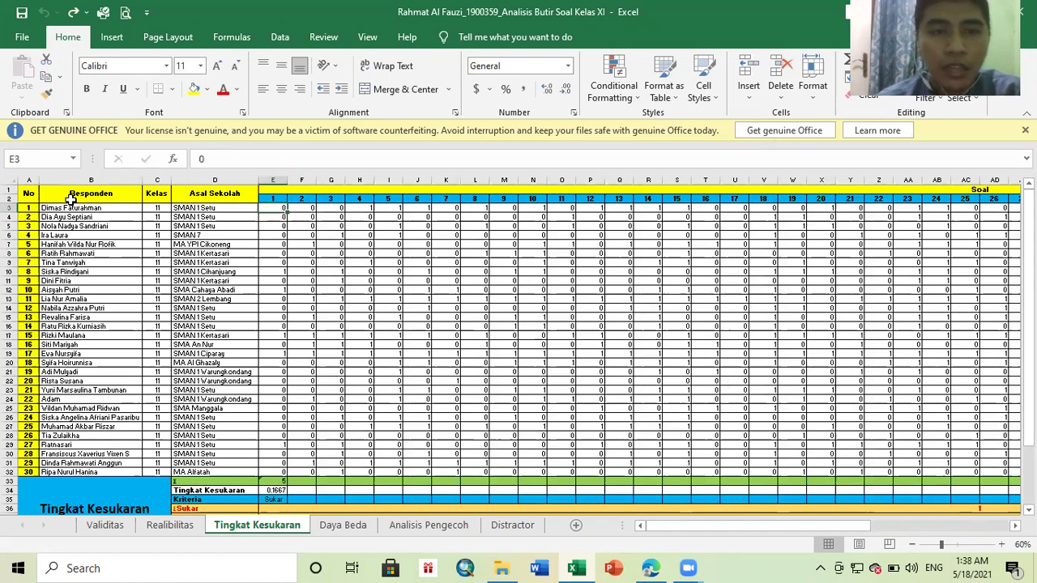
{"action": "key", "text": "Right"}
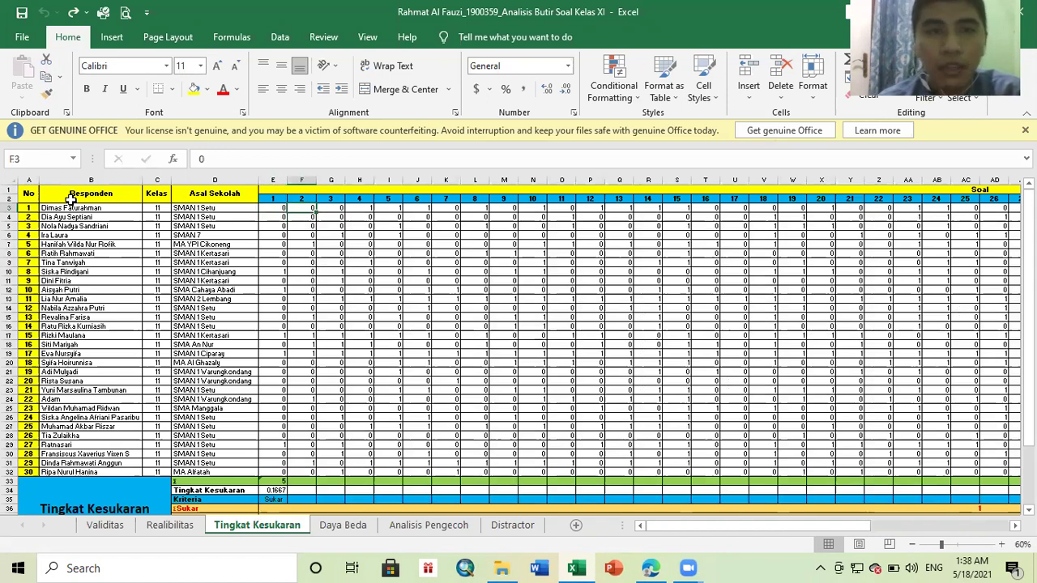
{"action": "key", "text": "Left"}
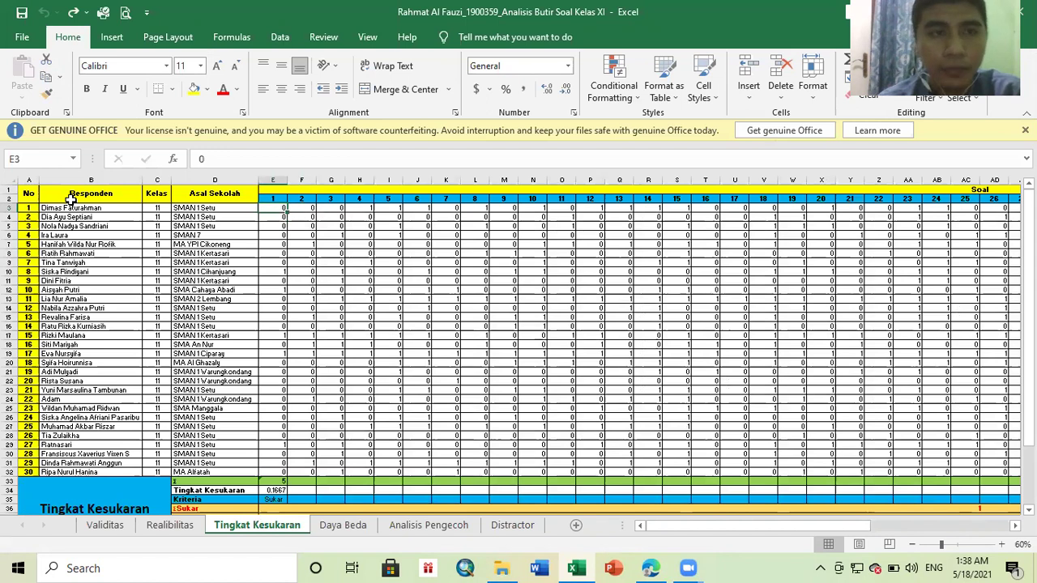
{"action": "key", "text": "Left"}
{"action": "key", "text": "Left"}
{"action": "key", "text": "Left"}
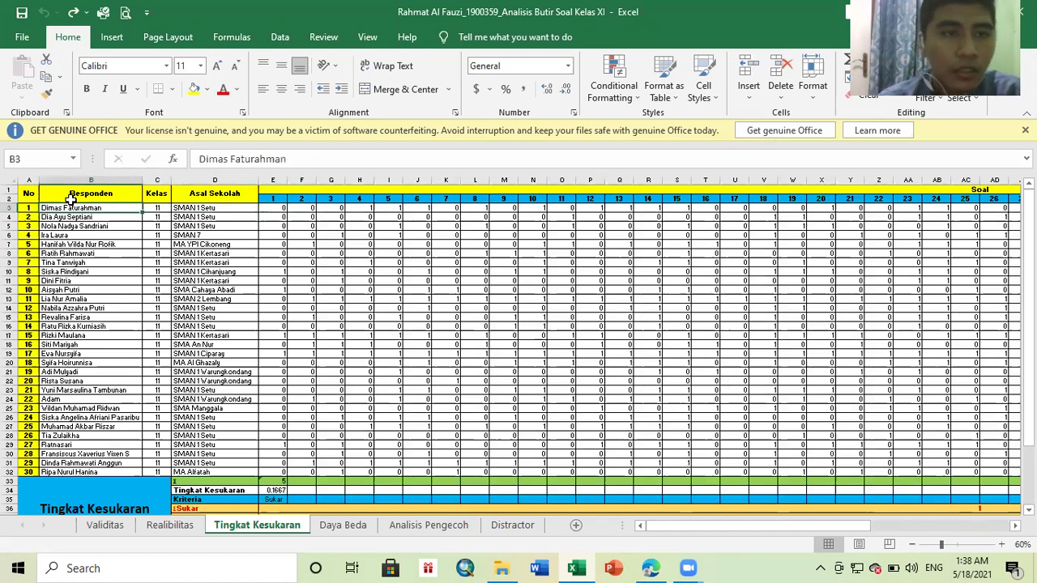
{"action": "key", "text": "Right"}
{"action": "key", "text": "Right"}
{"action": "key", "text": "Right"}
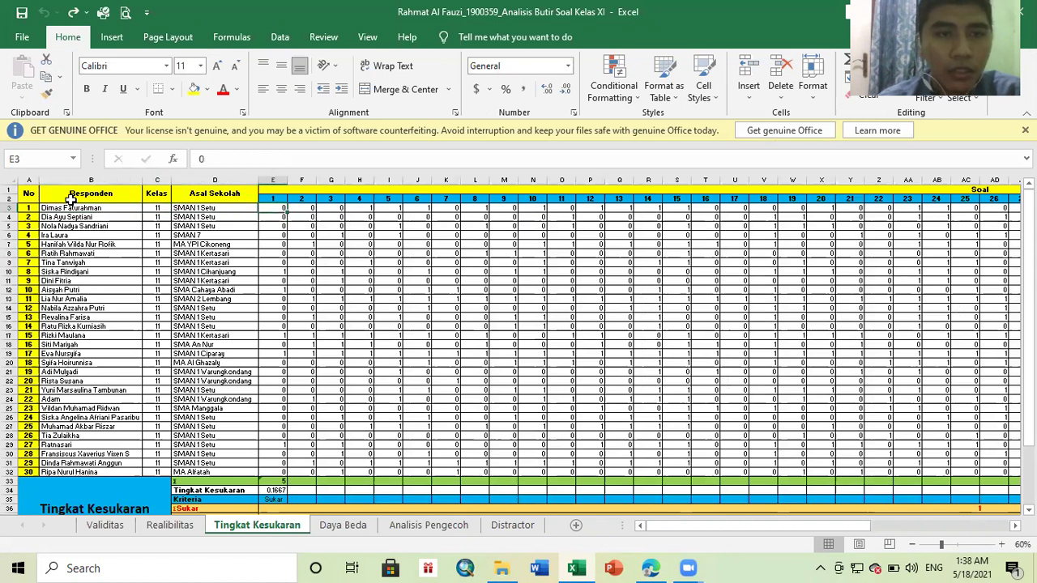
{"action": "key", "text": "Right"}
{"action": "key", "text": "Left"}
{"action": "key", "text": "Right"}
{"action": "key", "text": "Left"}
Examine the first respondent's scores along row 3 through question 50 and the Total Skor formula in BC3.
{"action": "key", "text": "Right"}
{"action": "key", "text": "Right"}
{"action": "key", "text": "Right"}
{"action": "key", "text": "Right"}
{"action": "key", "text": "Right"}
{"action": "key", "text": "Right"}
{"action": "key", "text": "Right"}
{"action": "key", "text": "Right"}
{"action": "key", "text": "Right"}
{"action": "key", "text": "Right"}
{"action": "key", "text": "Right"}
{"action": "key", "text": "Right"}
{"action": "key", "text": "Right"}
{"action": "key", "text": "Right"}
{"action": "key", "text": "Right"}
{"action": "key", "text": "Right"}
{"action": "key", "text": "Right"}
{"action": "key", "text": "Right"}
{"action": "key", "text": "Right"}
{"action": "key", "text": "Right"}
{"action": "key", "text": "Right"}
{"action": "key", "text": "Right"}
{"action": "key", "text": "Right"}
{"action": "key", "text": "Right"}
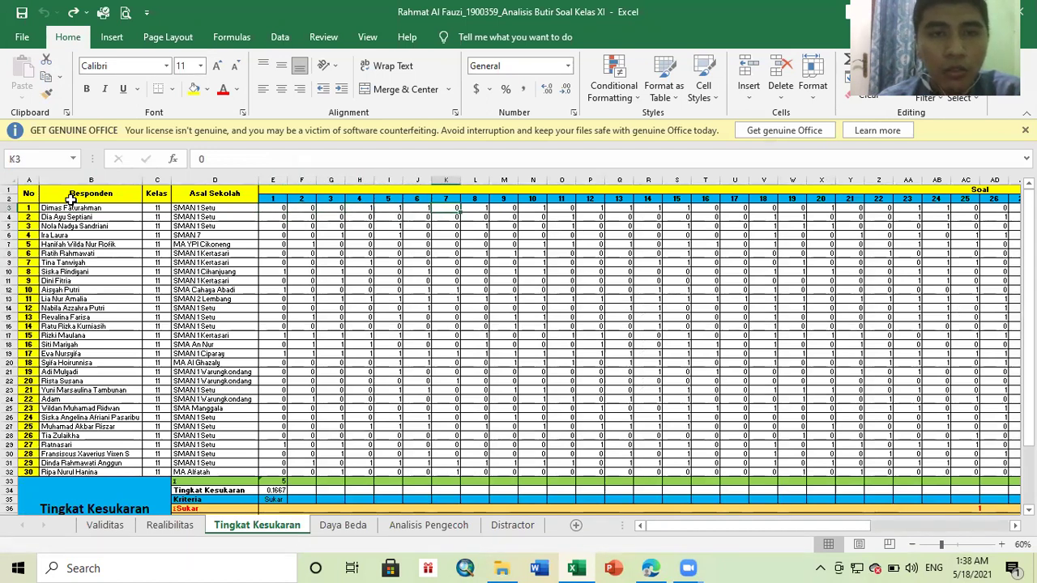
{"action": "key", "text": "Right"}
{"action": "key", "text": "Right"}
{"action": "key", "text": "Right"}
{"action": "key", "text": "Right"}
{"action": "key", "text": "Right"}
{"action": "key", "text": "Right"}
{"action": "key", "text": "Right"}
{"action": "key", "text": "Right"}
{"action": "key", "text": "Right"}
{"action": "key", "text": "Right"}
{"action": "key", "text": "Right"}
{"action": "key", "text": "Right"}
{"action": "key", "text": "Right"}
{"action": "key", "text": "Right"}
{"action": "key", "text": "Right"}
{"action": "key", "text": "Right"}
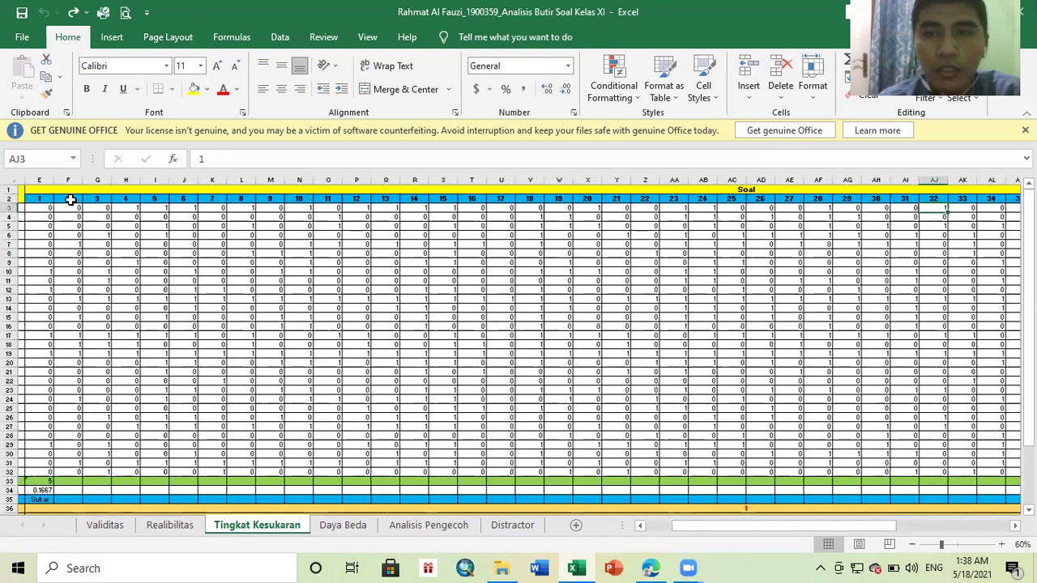
{"action": "key", "text": "Right"}
{"action": "key", "text": "Right"}
{"action": "key", "text": "Right"}
{"action": "key", "text": "Right"}
{"action": "key", "text": "Right"}
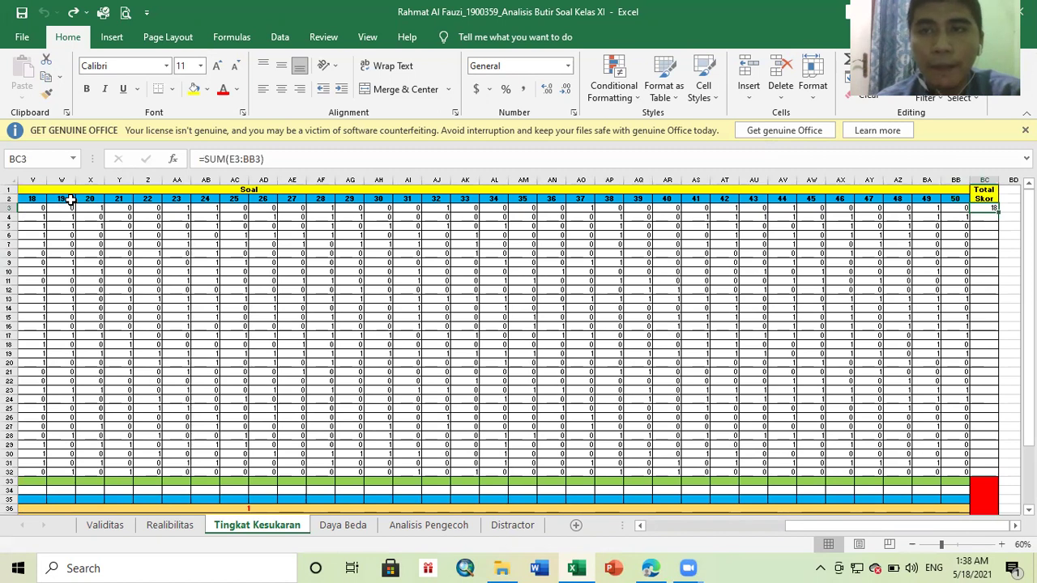
{"action": "key", "text": "Left"}
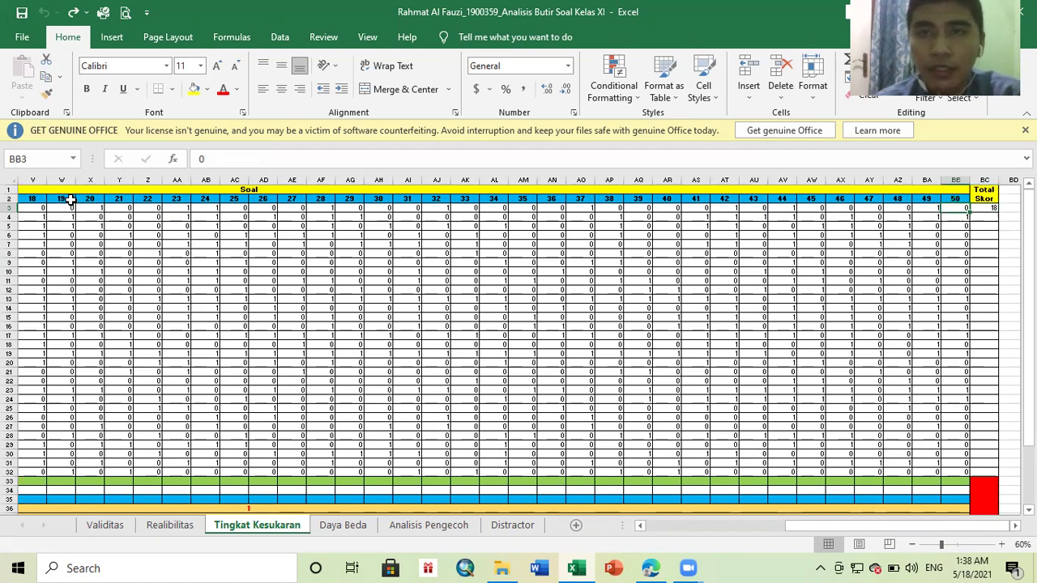
{"action": "key", "text": "Right"}
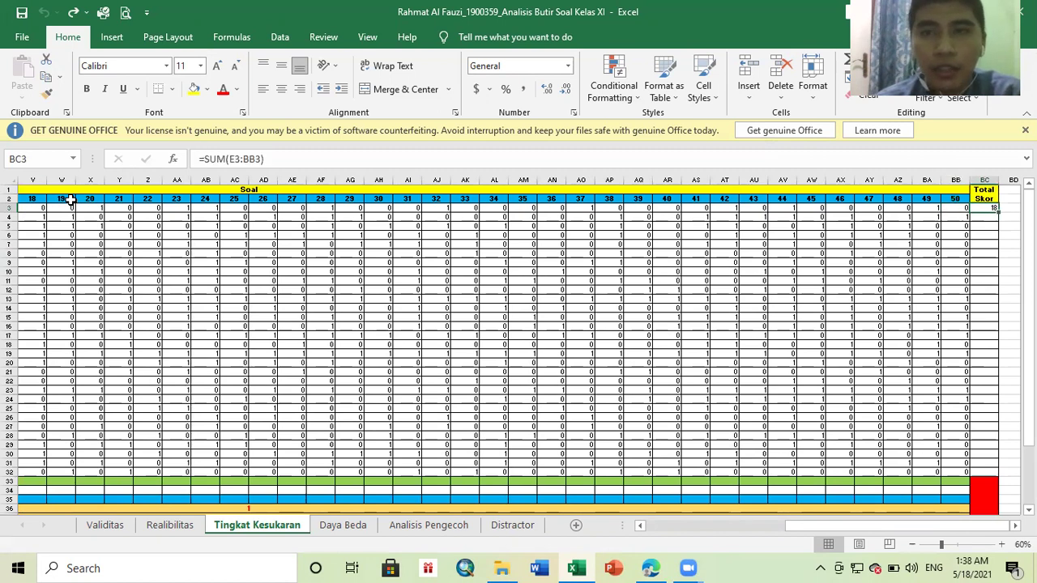
{"action": "key", "text": "Left"}
{"action": "key", "text": "Left"}
{"action": "key", "text": "Left"}
{"action": "key", "text": "Right"}
{"action": "key", "text": "Right"}
{"action": "key", "text": "Right"}
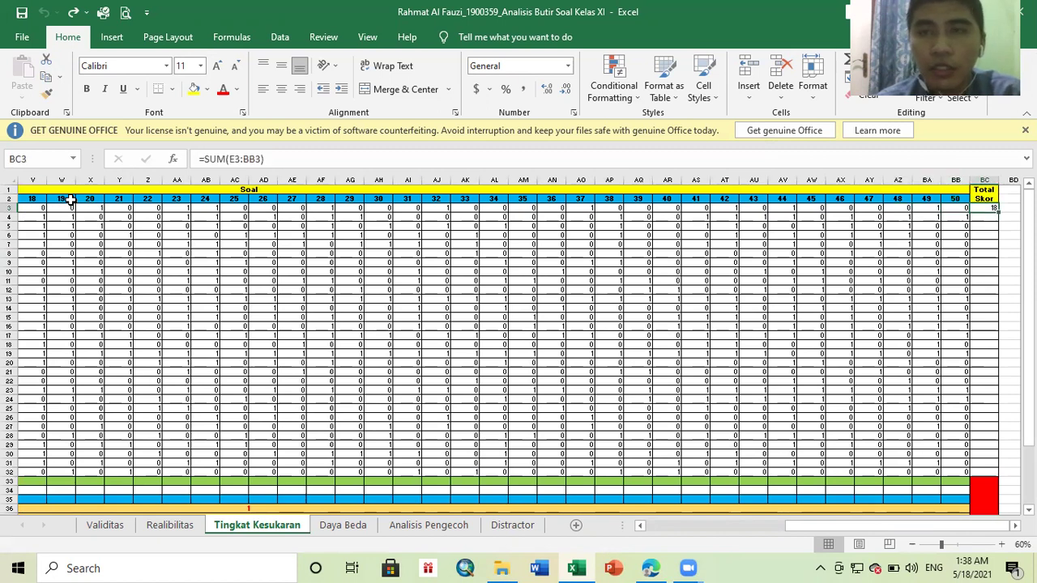
{"action": "key", "text": "Left"}
{"action": "key", "text": "Right"}
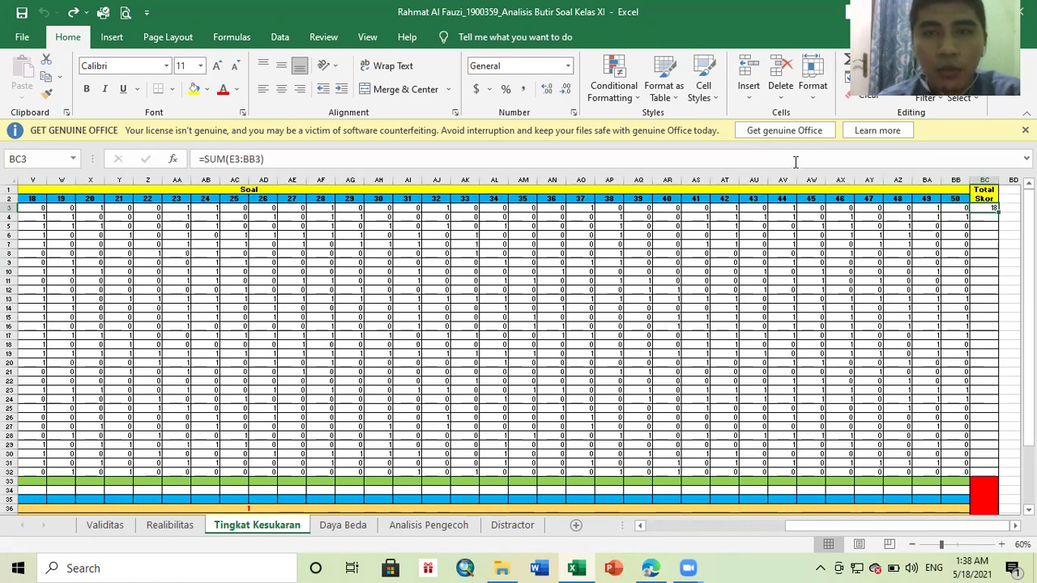
Check the E3:BB3 range of the Total Skor formula in BC3 and copy the formula down to BC32.
{"action": "left_click", "coordinate": [297, 165]}
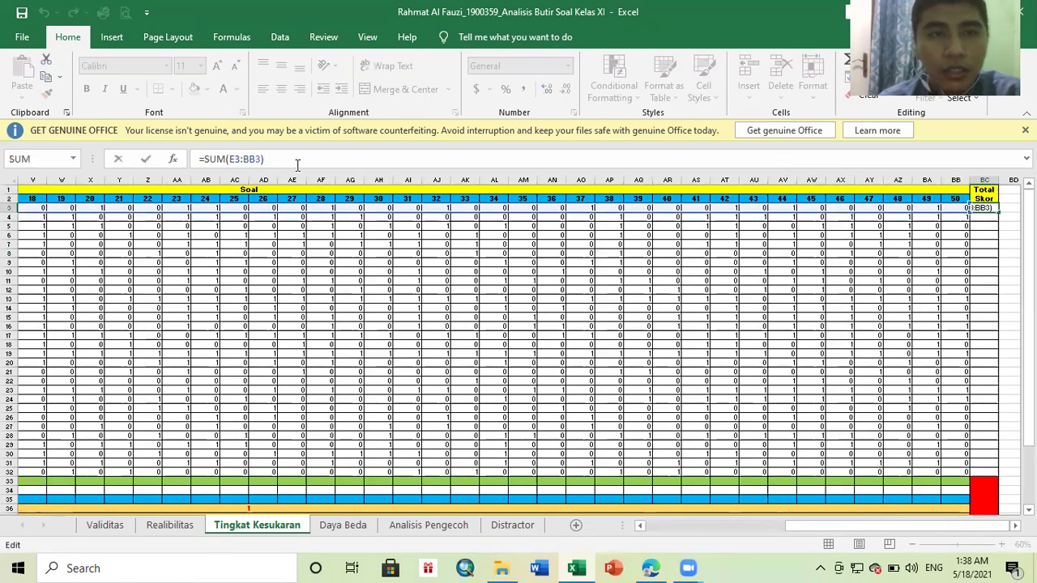
{"action": "left_click_drag", "start_coordinate": [859, 529], "coordinate": [697, 552]}
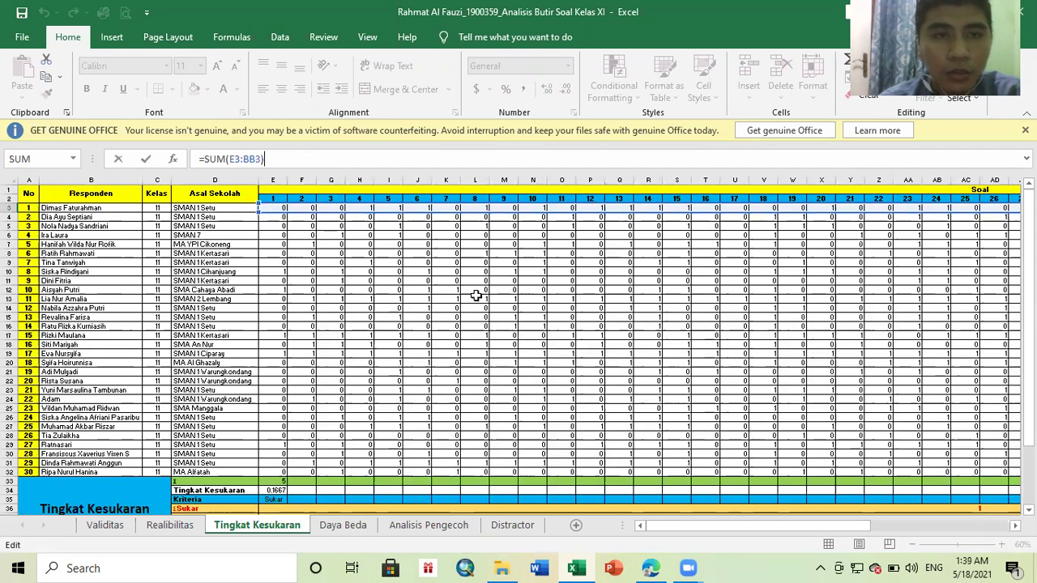
{"action": "left_click_drag", "start_coordinate": [759, 530], "coordinate": [943, 530]}
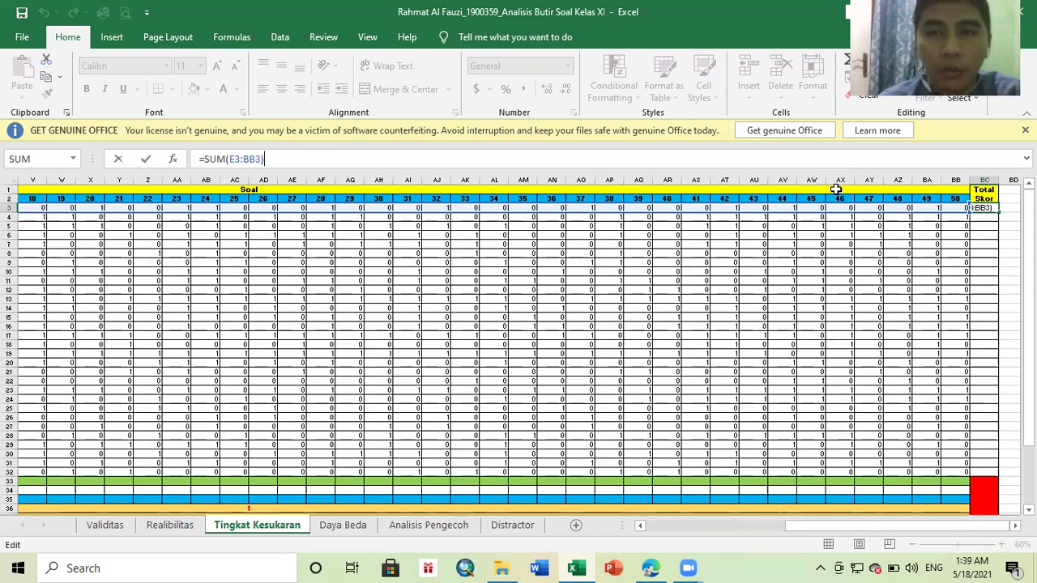
{"action": "key", "text": "Return"}
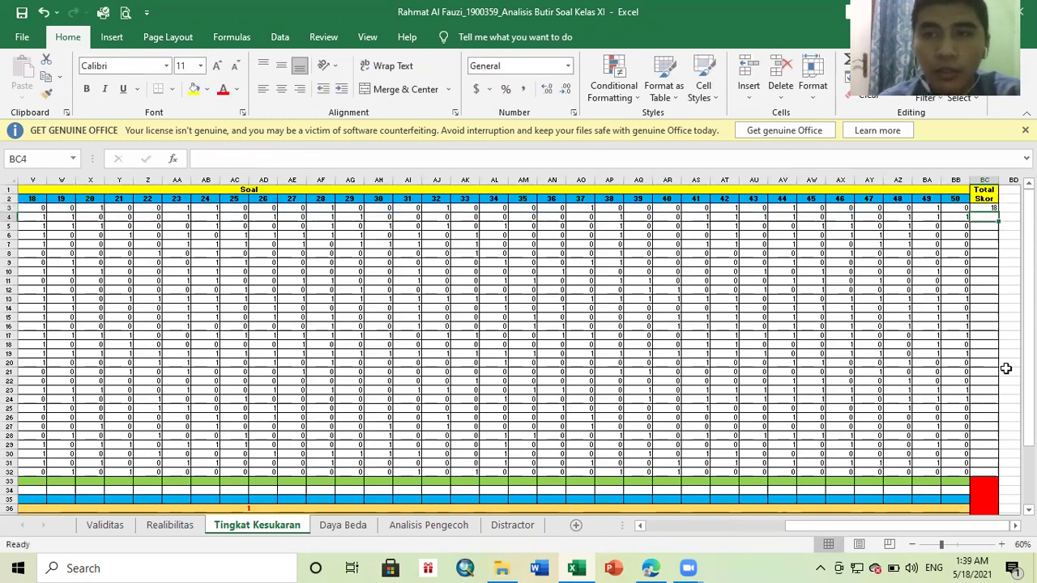
{"action": "key", "text": "Up"}
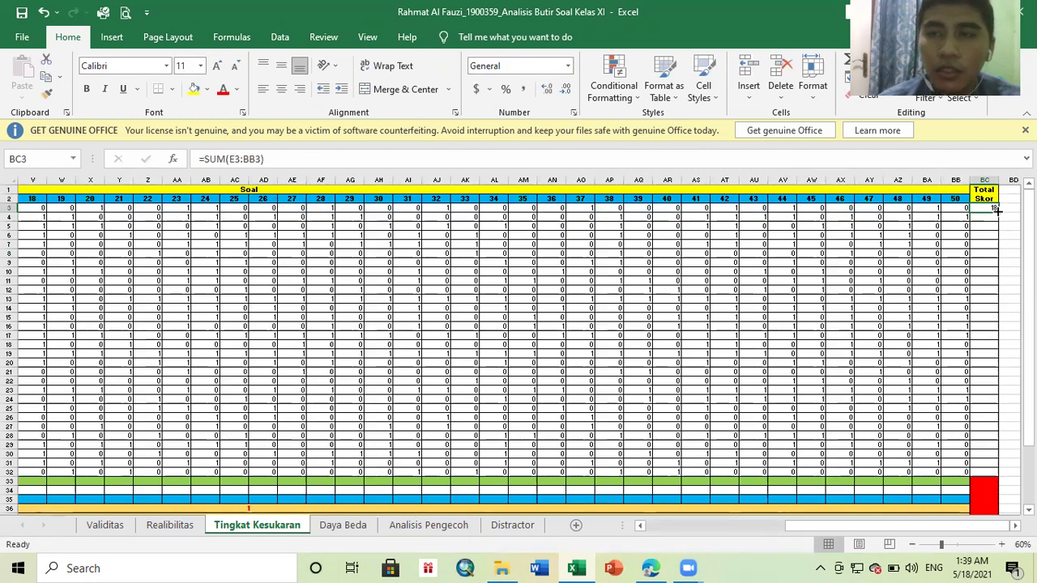
{"action": "left_click_drag", "start_coordinate": [997, 210], "coordinate": [985, 478]}
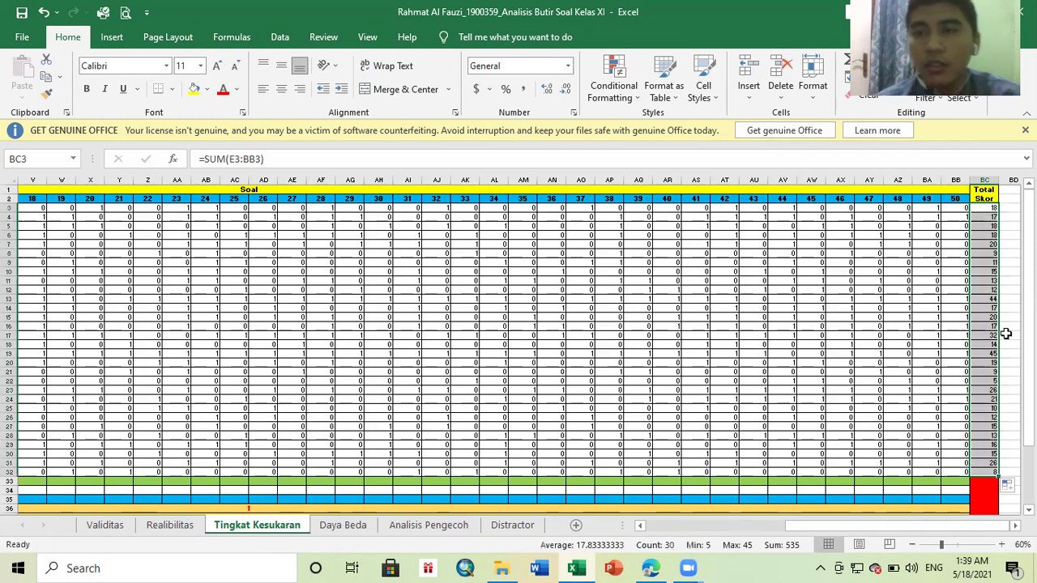
Examine the copied Total Skor formulas in column BC from the first respondents down to the last ones.
{"action": "left_click", "coordinate": [1001, 297]}
{"action": "key", "text": "Left"}
{"action": "key", "text": "Up"}
{"action": "key", "text": "Up"}
{"action": "key", "text": "Up"}
{"action": "key", "text": "Up"}
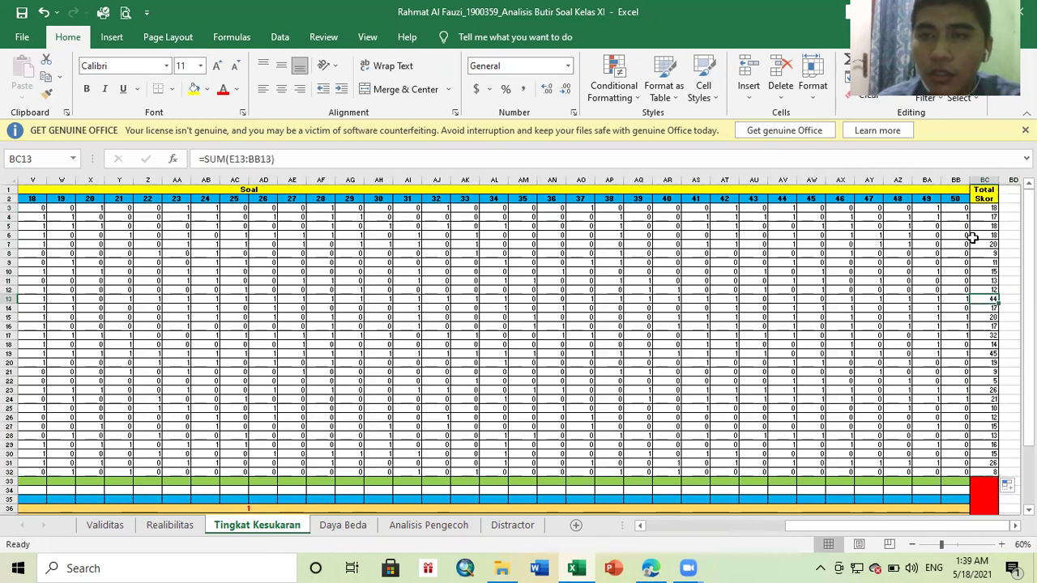
{"action": "key", "text": "Up"}
{"action": "key", "text": "Up"}
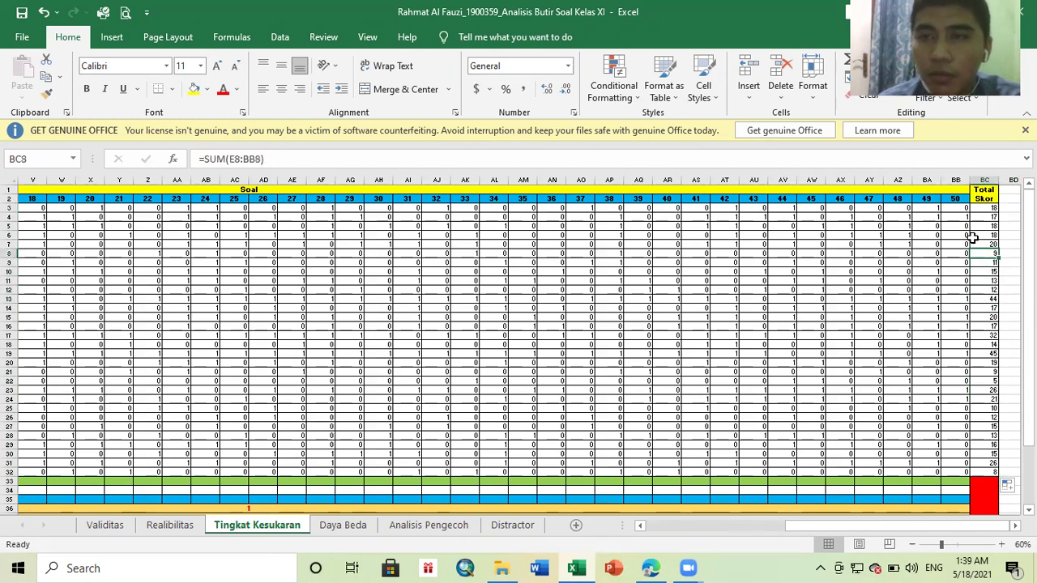
{"action": "key", "text": "Left"}
{"action": "key", "text": "Up"}
{"action": "key", "text": "Up"}
{"action": "key", "text": "Up"}
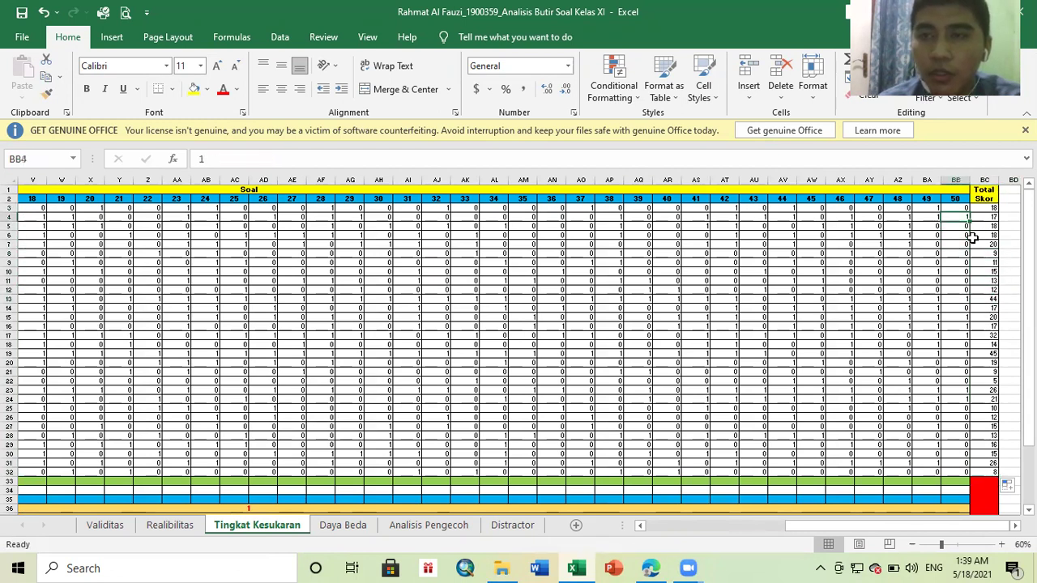
{"action": "key", "text": "Right"}
{"action": "scroll", "coordinate": [972, 237], "scroll_direction": "right", "scroll_amount": 1}
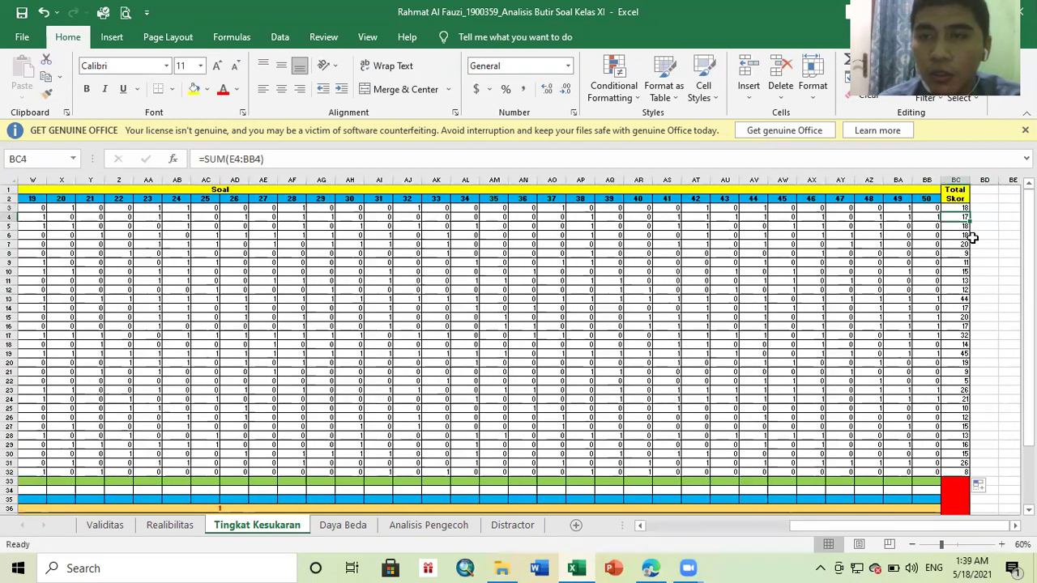
{"action": "key", "text": "Up"}
{"action": "key", "text": "Down"}
{"action": "key", "text": "Down"}
{"action": "key", "text": "Down"}
{"action": "key", "text": "Down"}
{"action": "key", "text": "Down"}
{"action": "key", "text": "Down"}
{"action": "key", "text": "Down"}
{"action": "key", "text": "Down"}
{"action": "key", "text": "Down"}
{"action": "key", "text": "Down"}
{"action": "key", "text": "Down"}
{"action": "key", "text": "Down"}
{"action": "key", "text": "Down"}
{"action": "key", "text": "Down"}
{"action": "key", "text": "Down"}
{"action": "key", "text": "Down"}
{"action": "key", "text": "Down"}
{"action": "key", "text": "Down"}
{"action": "key", "text": "Down"}
{"action": "key", "text": "Down"}
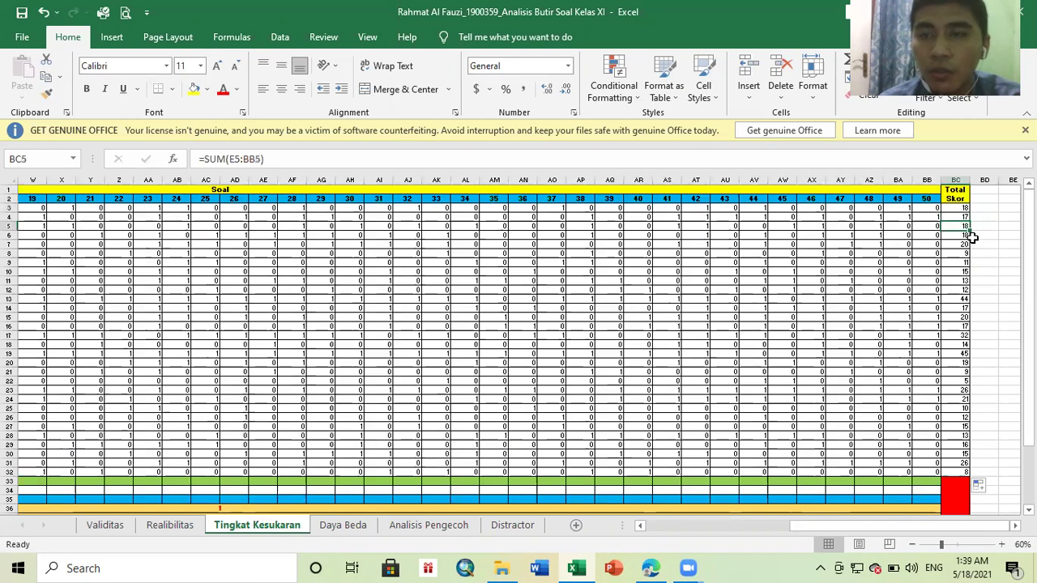
{"action": "key", "text": "Down"}
{"action": "key", "text": "Down"}
{"action": "key", "text": "Down"}
{"action": "key", "text": "Down"}
{"action": "key", "text": "Down"}
{"action": "key", "text": "Down"}
{"action": "key", "text": "Down"}
{"action": "key", "text": "Down"}
{"action": "key", "text": "Down"}
{"action": "key", "text": "Down"}
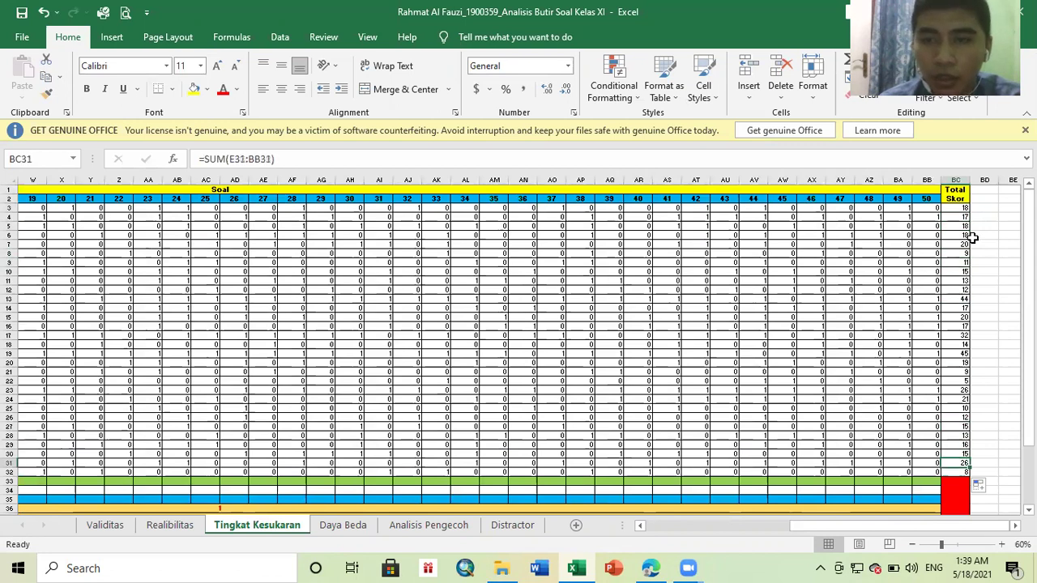
Examine the sum row 33 back to the first question and its SUM formula in E33.
{"action": "key", "text": "Left"}
{"action": "key", "text": "Left"}
{"action": "key", "text": "Left"}
{"action": "key", "text": "Left"}
{"action": "key", "text": "Left"}
{"action": "key", "text": "Left"}
{"action": "key", "text": "Left"}
{"action": "key", "text": "Left"}
{"action": "key", "text": "Left"}
{"action": "key", "text": "Left"}
{"action": "key", "text": "Left"}
{"action": "key", "text": "Left"}
{"action": "key", "text": "Left"}
{"action": "key", "text": "Left"}
{"action": "key", "text": "Left"}
{"action": "key", "text": "Left"}
{"action": "key", "text": "Left"}
{"action": "key", "text": "Left"}
{"action": "key", "text": "Left"}
{"action": "key", "text": "Left"}
{"action": "key", "text": "Left"}
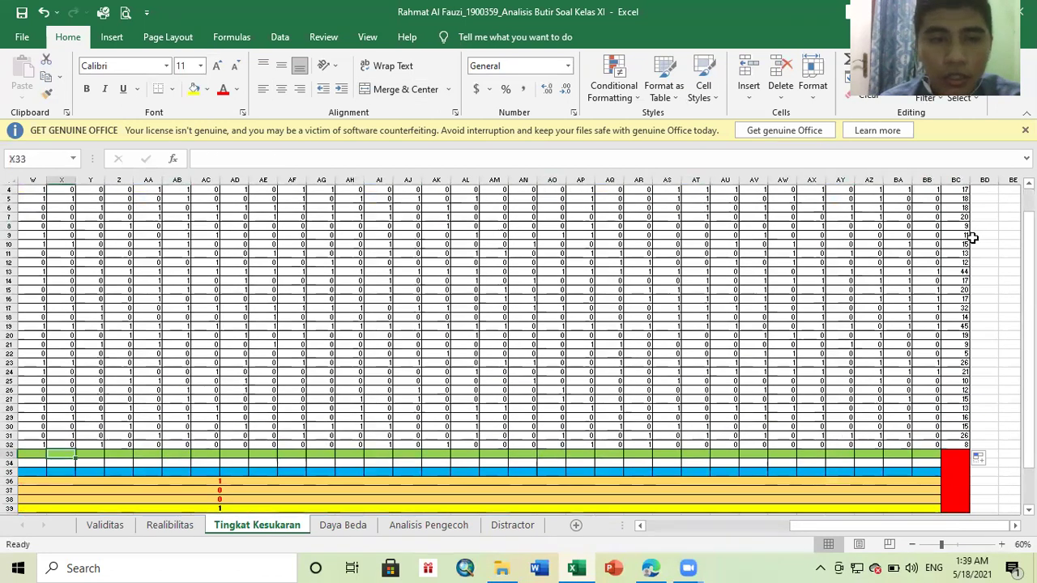
{"action": "key", "text": "Right"}
{"action": "key", "text": "Right"}
{"action": "key", "text": "Right"}
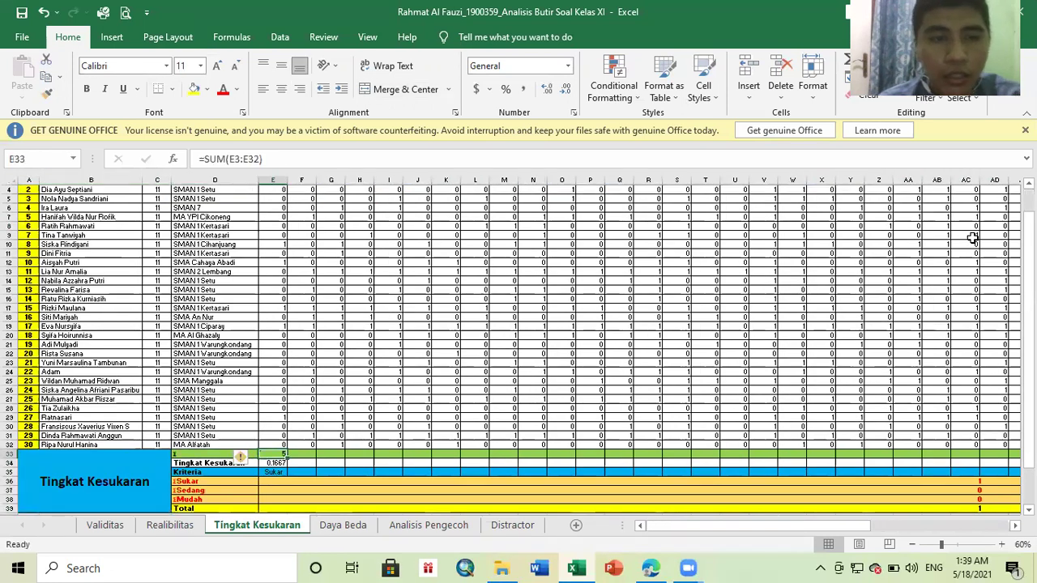
Check the difficulty index formula P=B/Js and its classification table in the PDF in Edge, returning to the top of the Excel sheet.
{"action": "key", "text": "alt+Tab"}
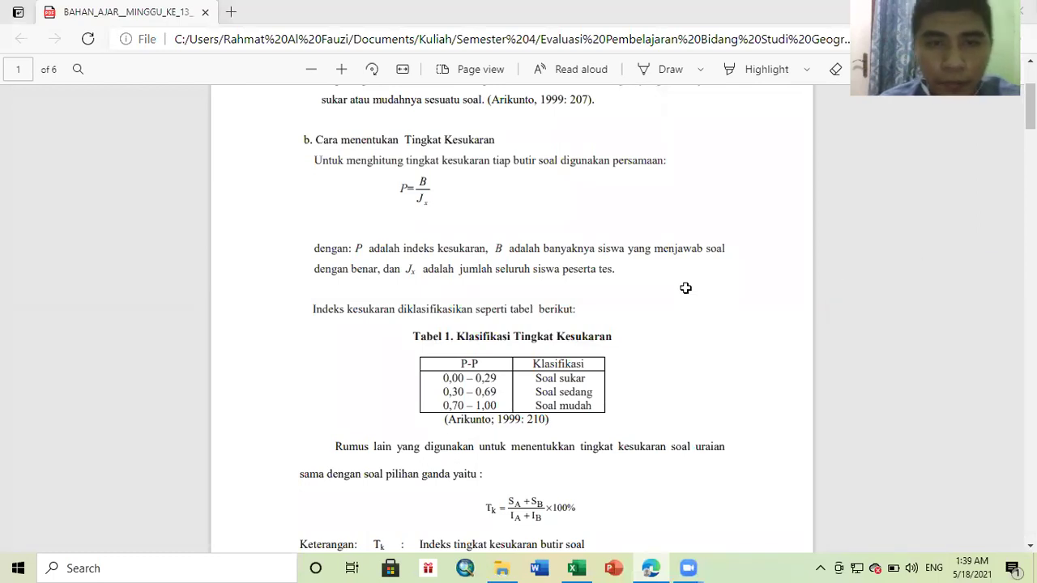
{"action": "key", "text": "alt+Tab"}
{"action": "key", "text": "Up"}
{"action": "key", "text": "Up"}
{"action": "key", "text": "Up"}
{"action": "key", "text": "Up"}
{"action": "key", "text": "Up"}
{"action": "key", "text": "Up"}
{"action": "key", "text": "Up"}
{"action": "key", "text": "Up"}
{"action": "key", "text": "Up"}
{"action": "key", "text": "Up"}
{"action": "key", "text": "Up"}
{"action": "key", "text": "Up"}
{"action": "key", "text": "Up"}
{"action": "key", "text": "Up"}
{"action": "key", "text": "Up"}
{"action": "key", "text": "Up"}
{"action": "key", "text": "Up"}
{"action": "key", "text": "Up"}
{"action": "key", "text": "Up"}
{"action": "key", "text": "Up"}
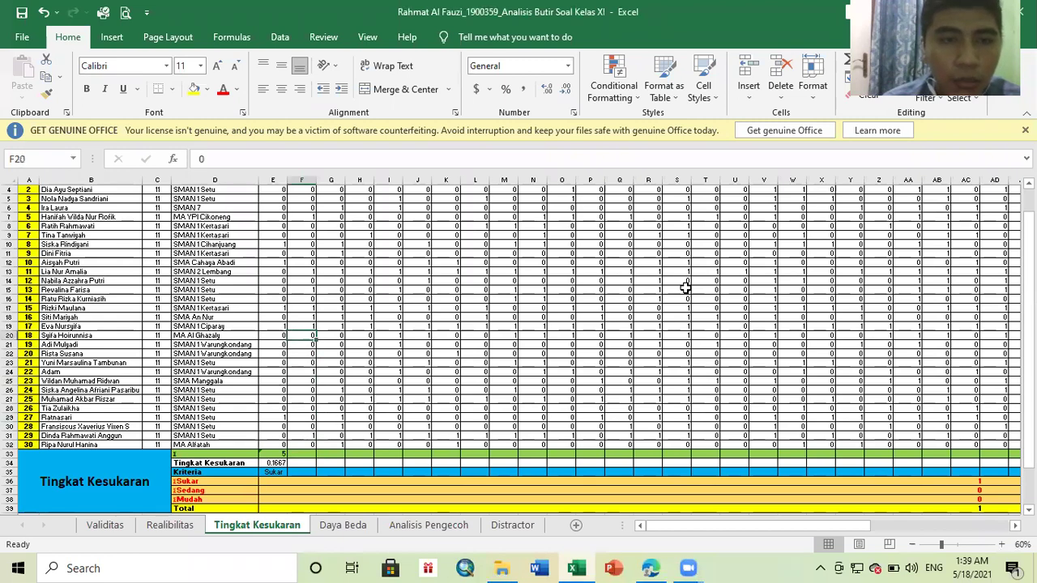
{"action": "key", "text": "Left"}
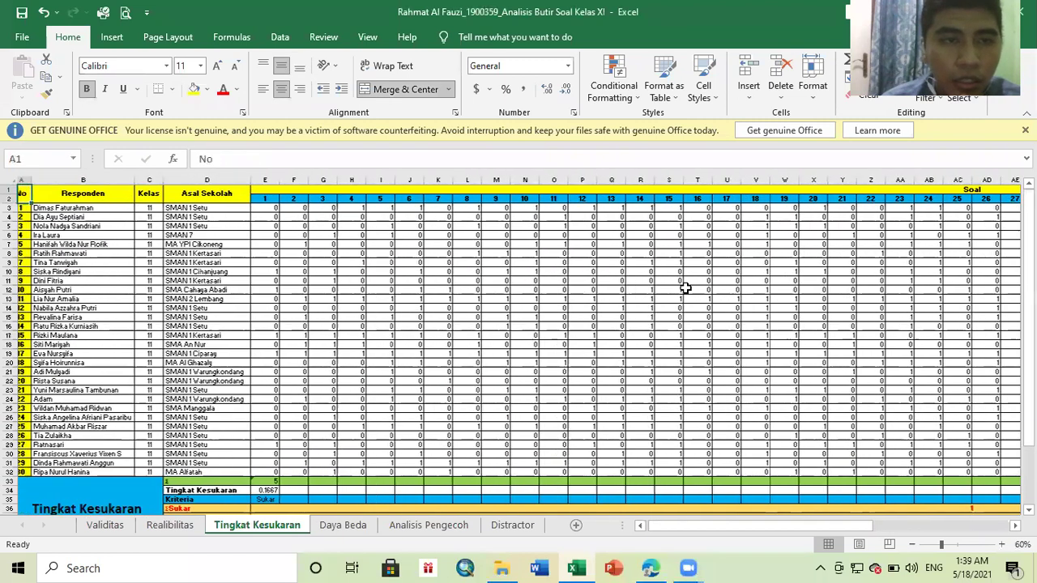
Examine the headers from No to Soal and the first respondent's class and school in row 3.
{"action": "key", "text": "Right"}
{"action": "key", "text": "Left"}
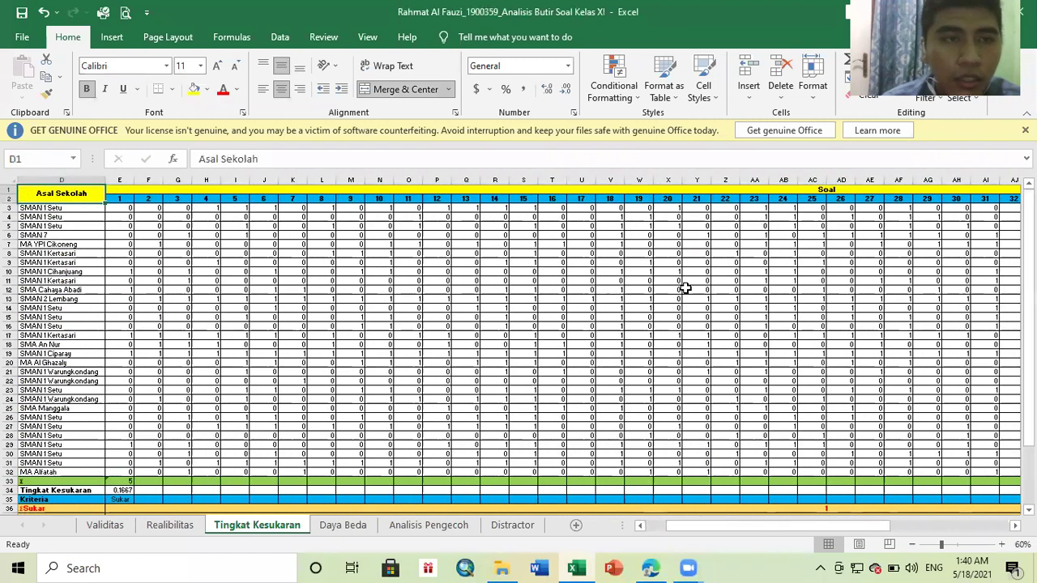
{"action": "key", "text": "Left"}
{"action": "key", "text": "Left"}
{"action": "key", "text": "Left"}
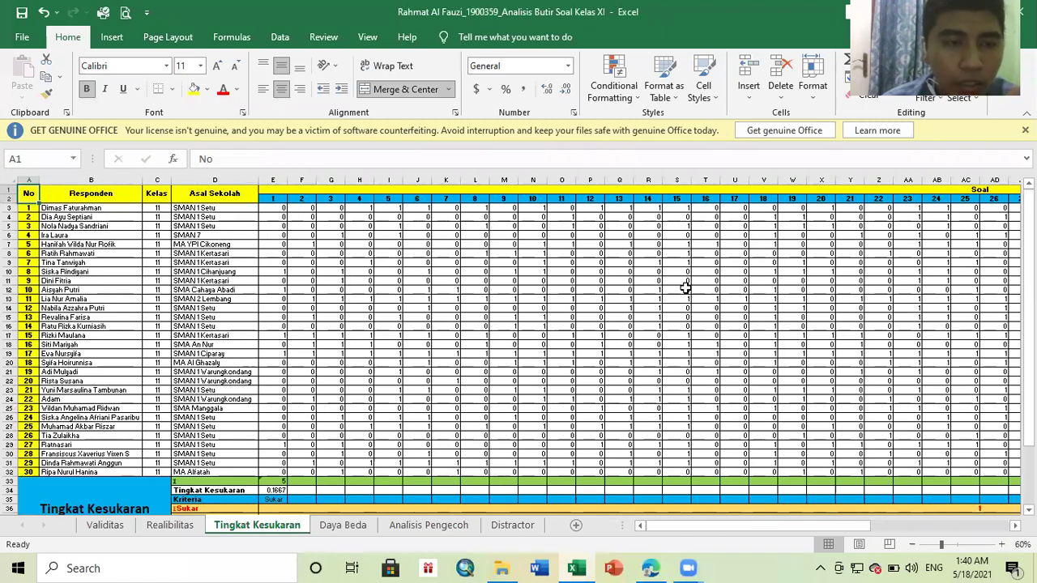
{"action": "key", "text": "Right"}
{"action": "key", "text": "Right"}
{"action": "key", "text": "Right"}
{"action": "key", "text": "Right"}
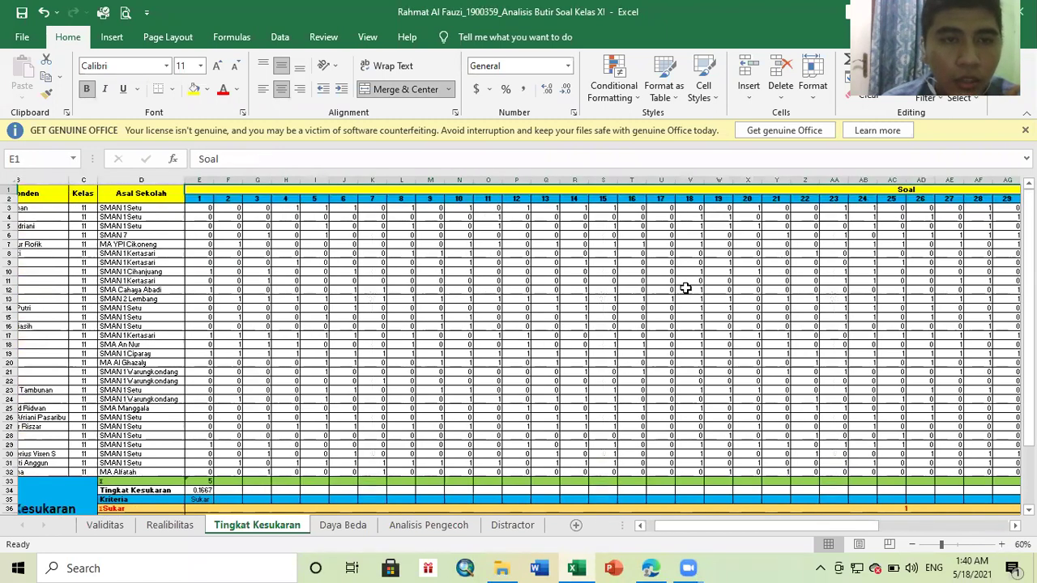
{"action": "key", "text": "Left"}
{"action": "key", "text": "Down"}
{"action": "key", "text": "Left"}
{"action": "key", "text": "Left"}
{"action": "key", "text": "Right"}
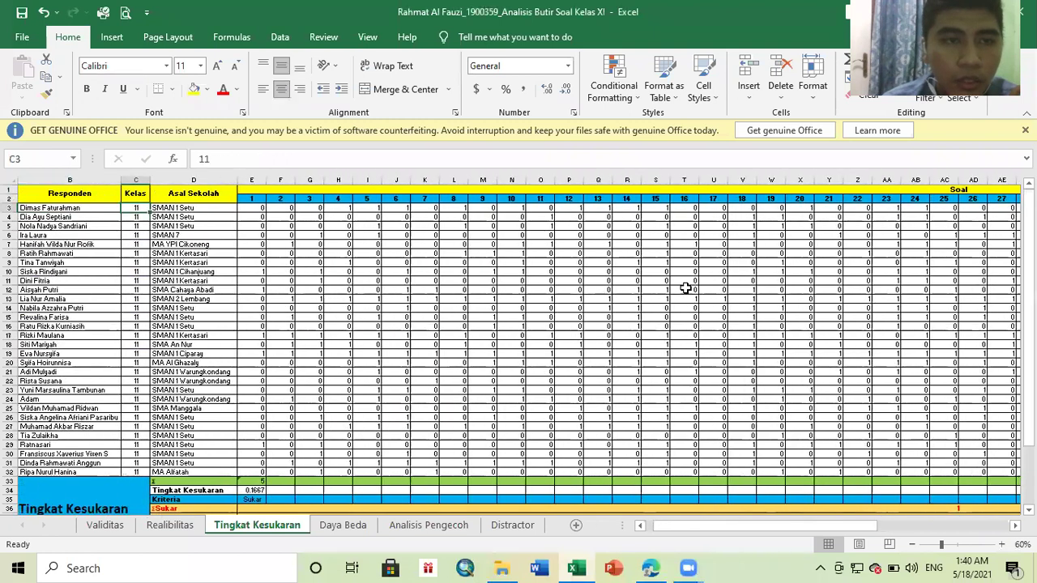
{"action": "key", "text": "Right"}
{"action": "key", "text": "Right"}
Examine question 1's scores down column E from E3 to E32 and the sum in E33.
{"action": "key", "text": "Up"}
{"action": "key", "text": "Down"}
{"action": "key", "text": "Down"}
{"action": "key", "text": "Down"}
{"action": "key", "text": "Down"}
{"action": "key", "text": "Down"}
{"action": "key", "text": "Down"}
{"action": "key", "text": "Down"}
{"action": "key", "text": "Down"}
{"action": "key", "text": "Down"}
{"action": "key", "text": "Down"}
{"action": "key", "text": "Down"}
{"action": "key", "text": "Down"}
{"action": "key", "text": "Down"}
{"action": "key", "text": "Down"}
{"action": "key", "text": "Down"}
{"action": "key", "text": "Down"}
{"action": "key", "text": "Down"}
{"action": "key", "text": "Down"}
{"action": "key", "text": "Down"}
{"action": "key", "text": "Down"}
{"action": "key", "text": "Down"}
{"action": "key", "text": "Down"}
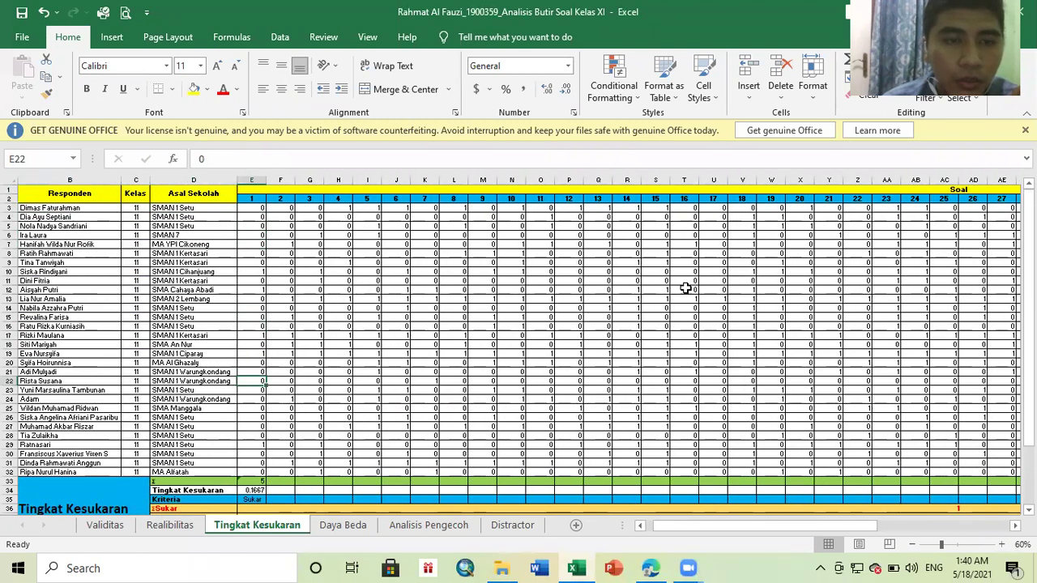
{"action": "key", "text": "Down"}
{"action": "key", "text": "Down"}
{"action": "key", "text": "Down"}
{"action": "key", "text": "Down"}
{"action": "key", "text": "Down"}
{"action": "key", "text": "Down"}
{"action": "key", "text": "Down"}
{"action": "key", "text": "Down"}
{"action": "key", "text": "Down"}
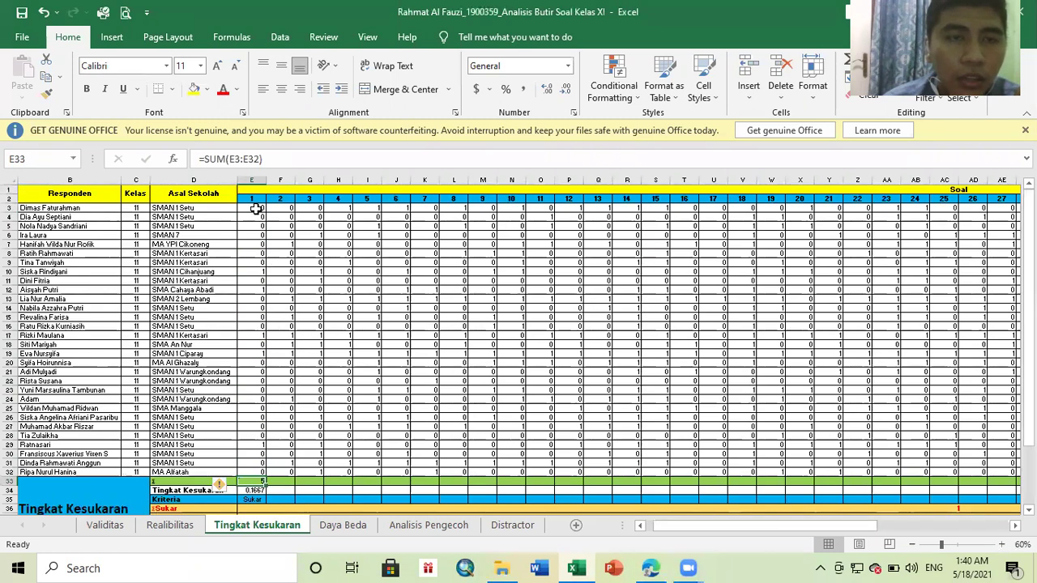
{"action": "left_click", "coordinate": [256, 209]}
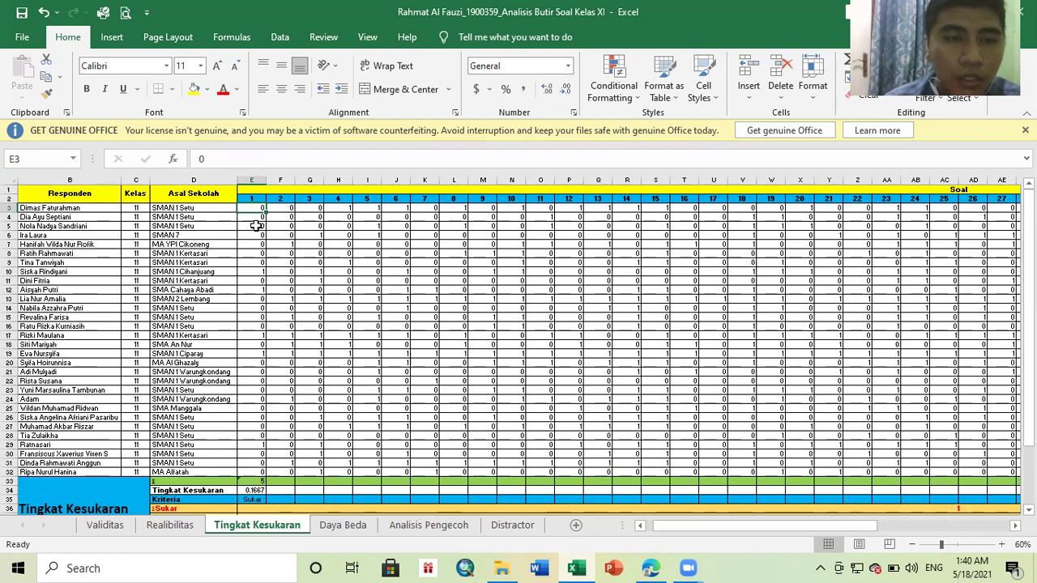
{"action": "left_click", "coordinate": [259, 481]}
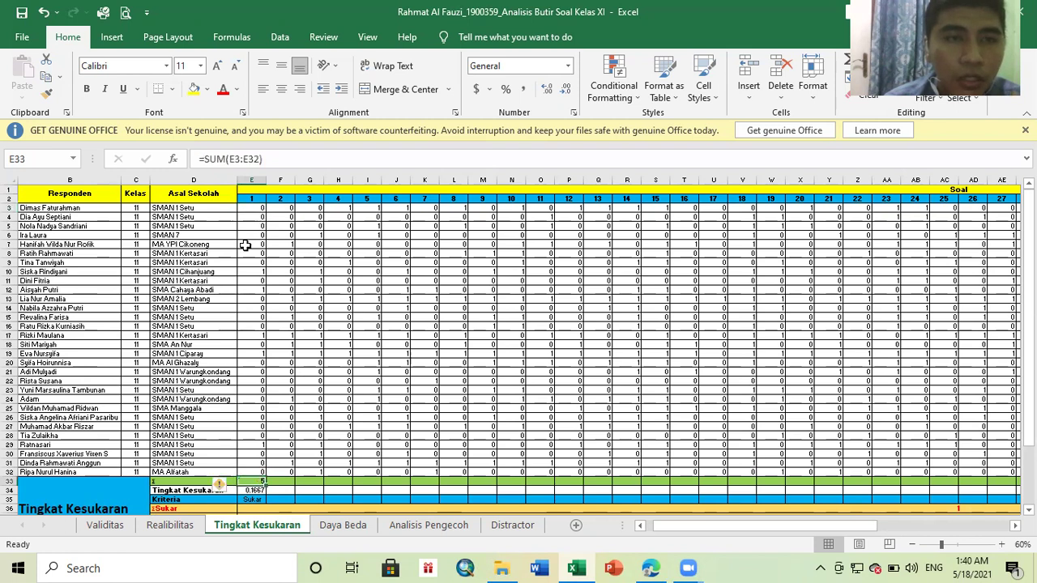
Check the E3:E32 range of the sum formula in E33 and copy the formula across to question 50 in BB33.
{"action": "left_click", "coordinate": [273, 159]}
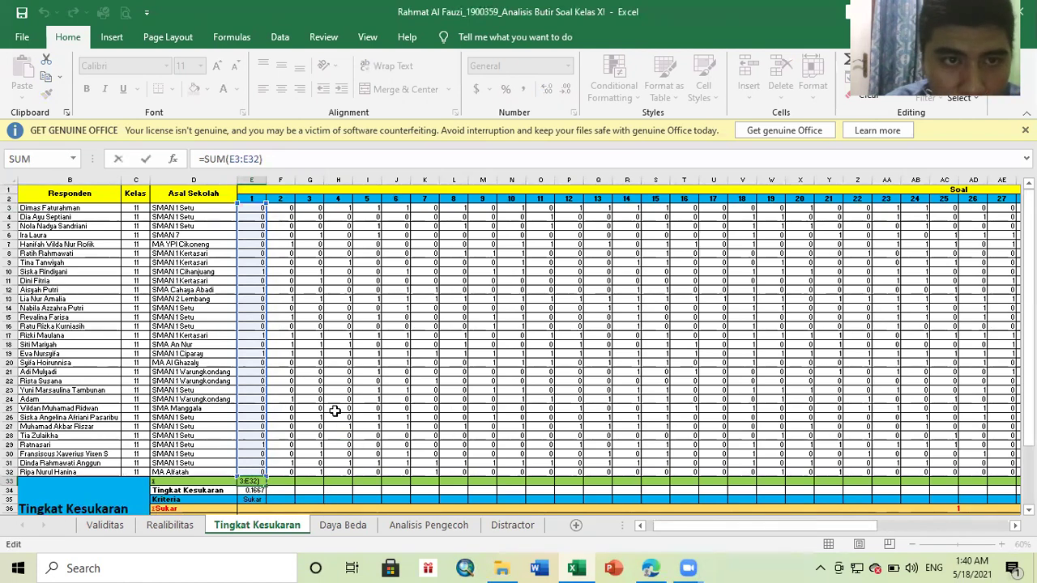
{"action": "key", "text": "Return"}
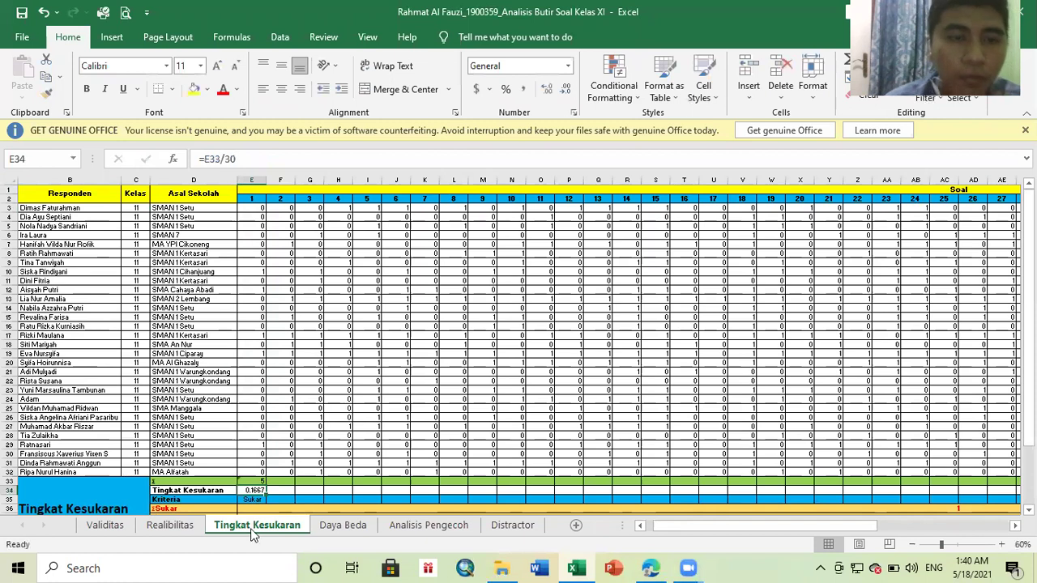
{"action": "left_click", "coordinate": [253, 481]}
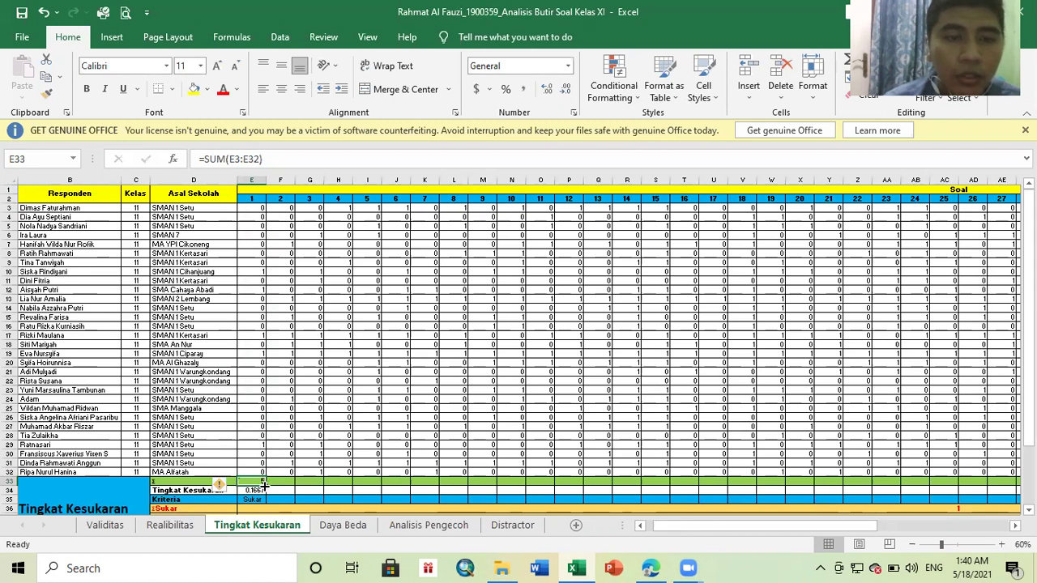
{"action": "left_click_drag", "start_coordinate": [263, 485], "coordinate": [932, 486]}
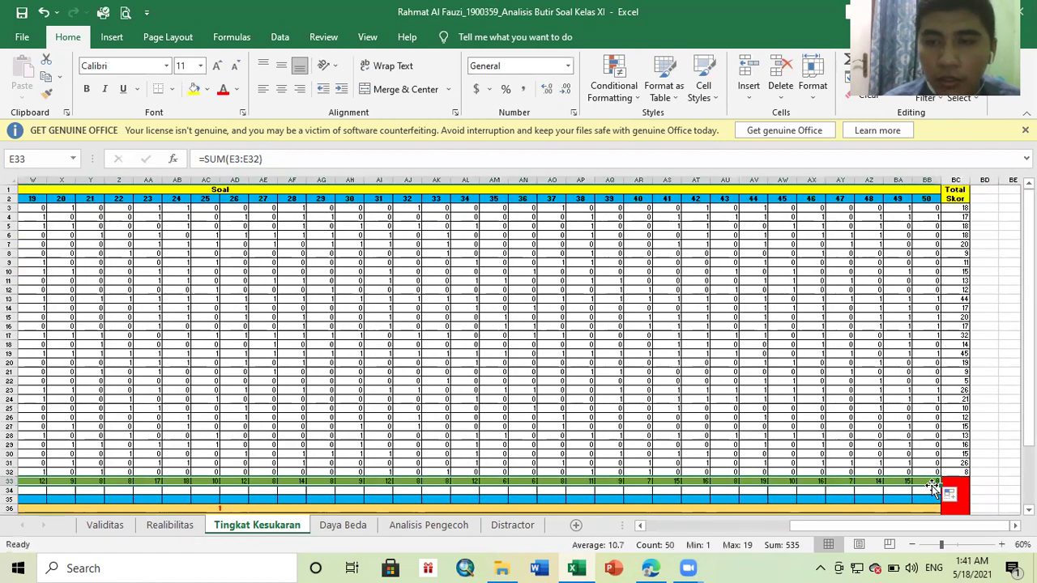
Return to the first question columns and examine the item sum formulas in row 33 for questions 2 to 5, F33 to I33.
{"action": "left_click", "coordinate": [992, 488]}
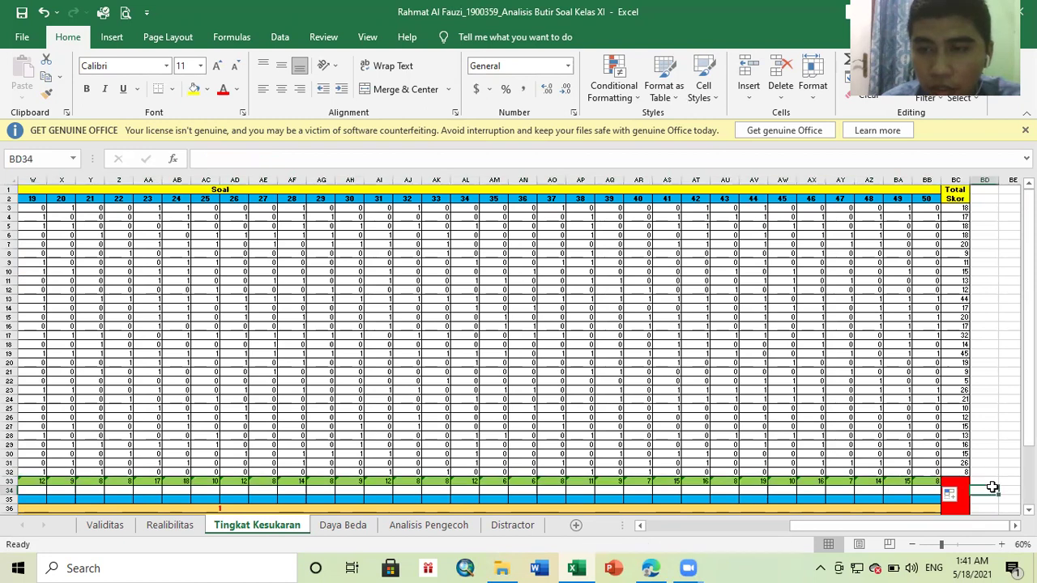
{"action": "key", "text": "Down"}
{"action": "key", "text": "Left"}
{"action": "key", "text": "Left"}
{"action": "key", "text": "Left"}
{"action": "key", "text": "Left"}
{"action": "key", "text": "Left"}
{"action": "key", "text": "Left"}
{"action": "key", "text": "Left"}
{"action": "key", "text": "Left"}
{"action": "key", "text": "Left"}
{"action": "key", "text": "Left"}
{"action": "key", "text": "Left"}
{"action": "key", "text": "Left"}
{"action": "key", "text": "Left"}
{"action": "key", "text": "Left"}
{"action": "key", "text": "Left"}
{"action": "key", "text": "Left"}
{"action": "key", "text": "Left"}
{"action": "key", "text": "Left"}
{"action": "key", "text": "Left"}
{"action": "key", "text": "Left"}
{"action": "key", "text": "Left"}
{"action": "key", "text": "Left"}
{"action": "key", "text": "Left"}
{"action": "key", "text": "Left"}
{"action": "key", "text": "Left"}
{"action": "key", "text": "Left"}
{"action": "key", "text": "Left"}
{"action": "key", "text": "Left"}
{"action": "key", "text": "Left"}
{"action": "key", "text": "Left"}
{"action": "key", "text": "Left"}
{"action": "key", "text": "Left"}
{"action": "key", "text": "Left"}
{"action": "key", "text": "Left"}
{"action": "key", "text": "Left"}
{"action": "key", "text": "Left"}
{"action": "key", "text": "Left"}
{"action": "key", "text": "Left"}
{"action": "key", "text": "Left"}
{"action": "key", "text": "Left"}
{"action": "key", "text": "Left"}
{"action": "key", "text": "Left"}
{"action": "key", "text": "Left"}
{"action": "key", "text": "Left"}
{"action": "key", "text": "Left"}
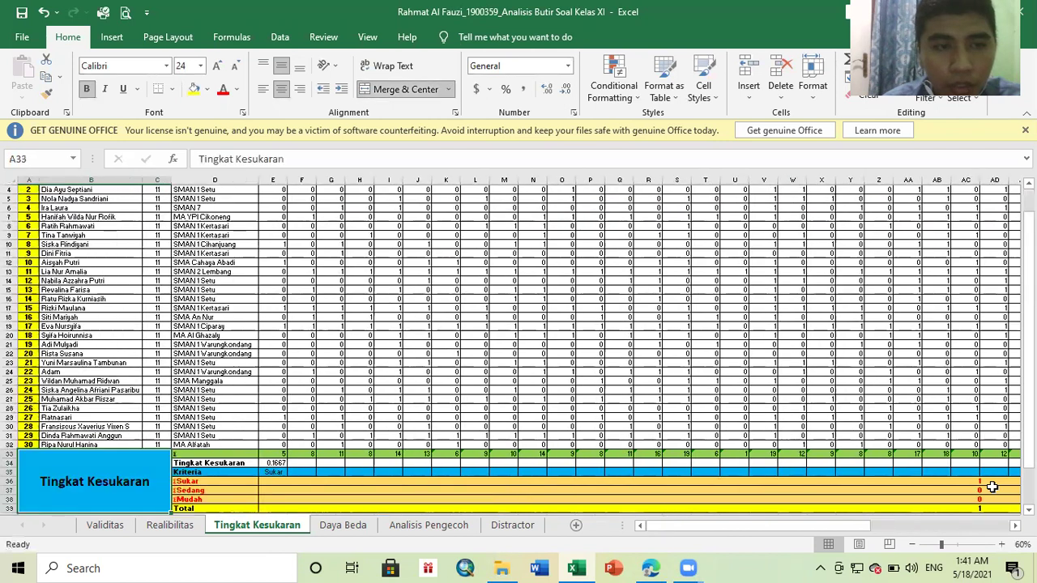
{"action": "key", "text": "Up"}
{"action": "key", "text": "Up"}
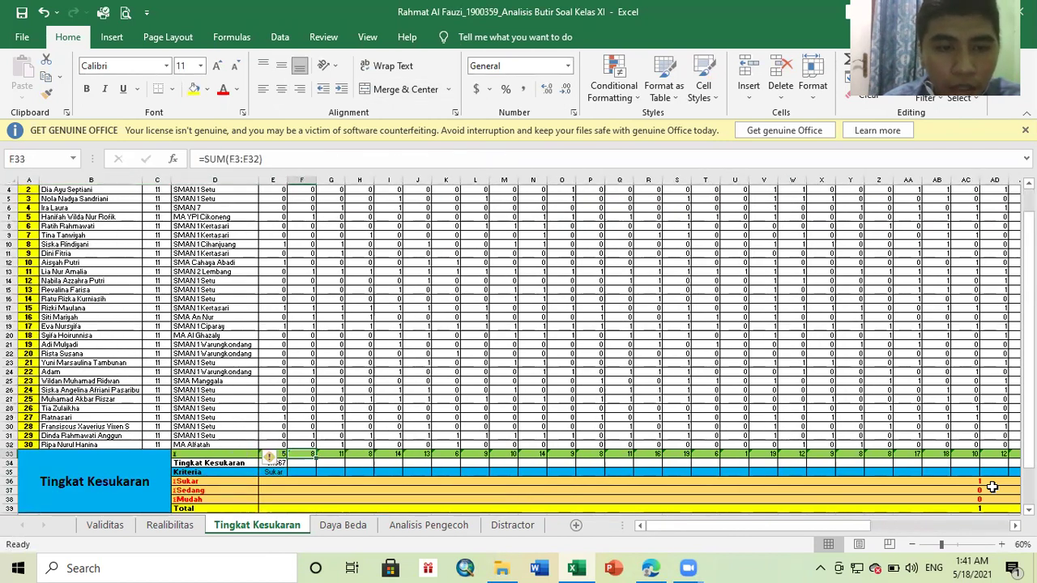
{"action": "key", "text": "Down"}
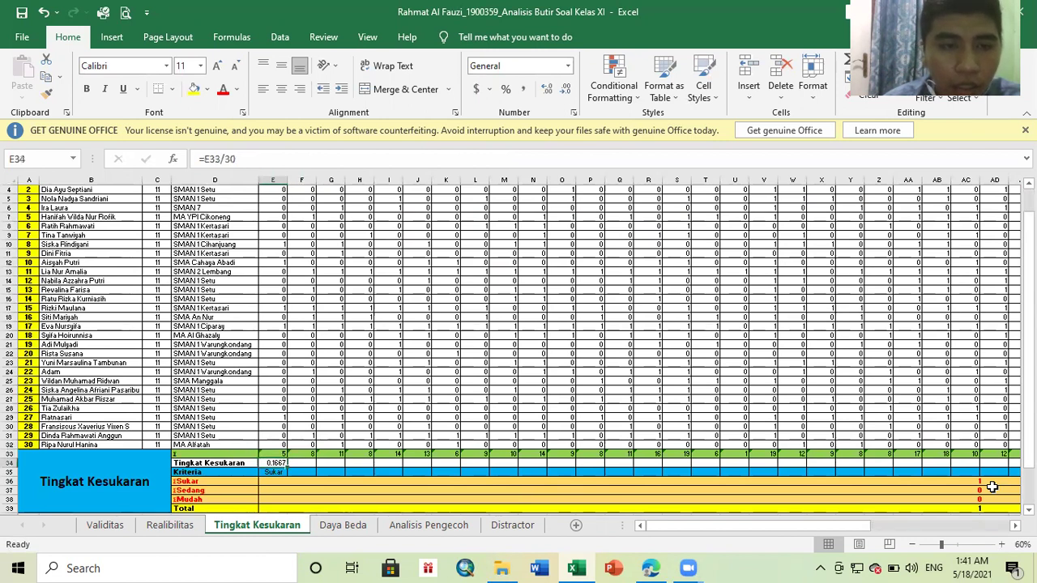
{"action": "key", "text": "Up"}
{"action": "key", "text": "Right"}
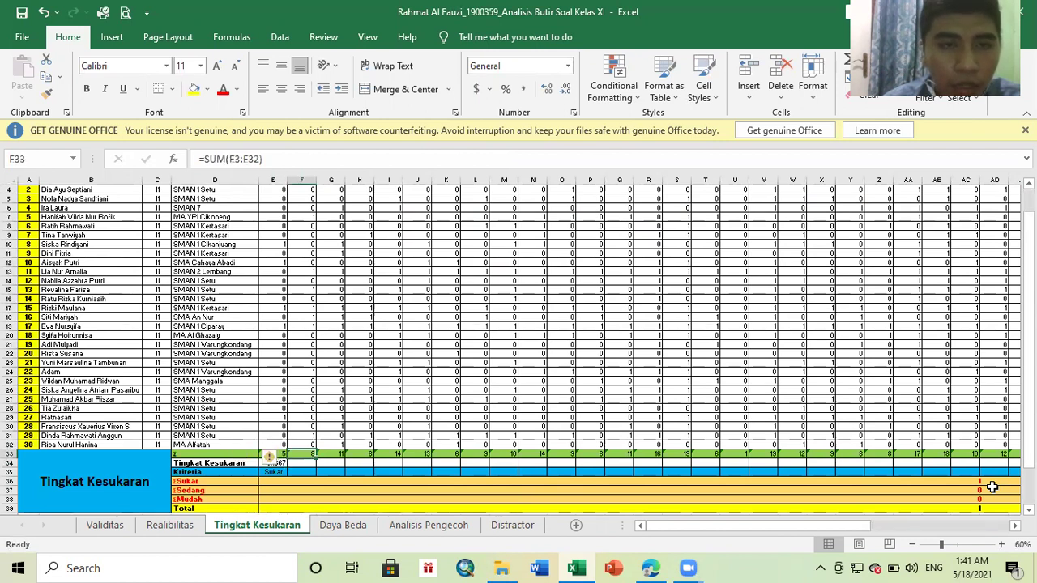
{"action": "key", "text": "Right"}
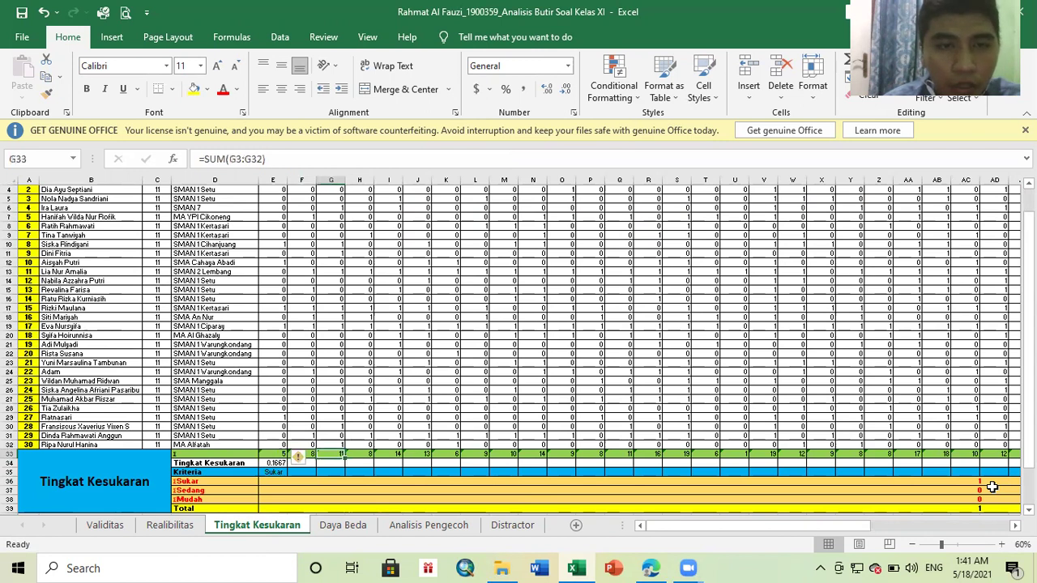
{"action": "key", "text": "Right"}
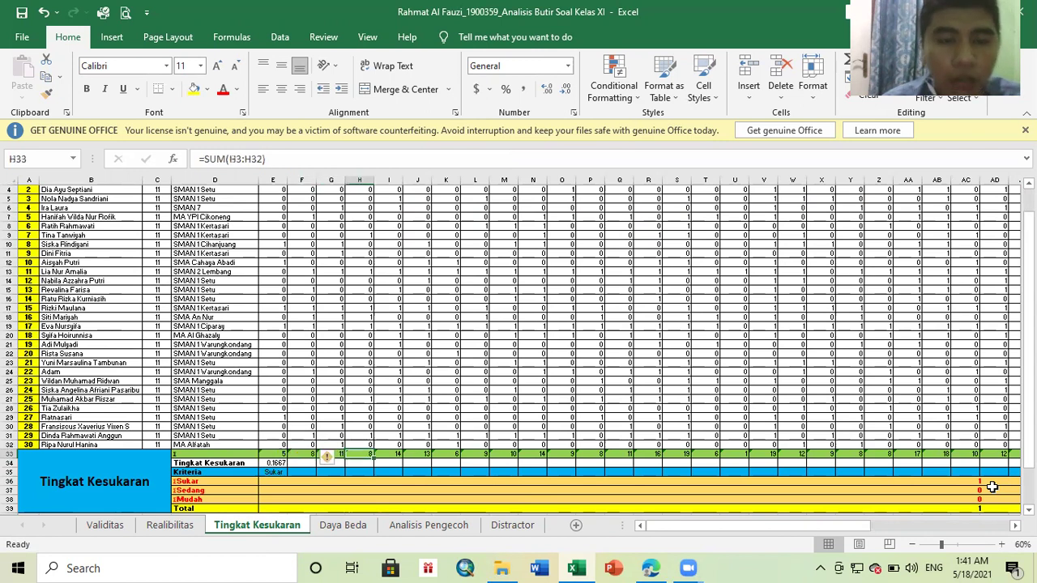
{"action": "key", "text": "Right"}
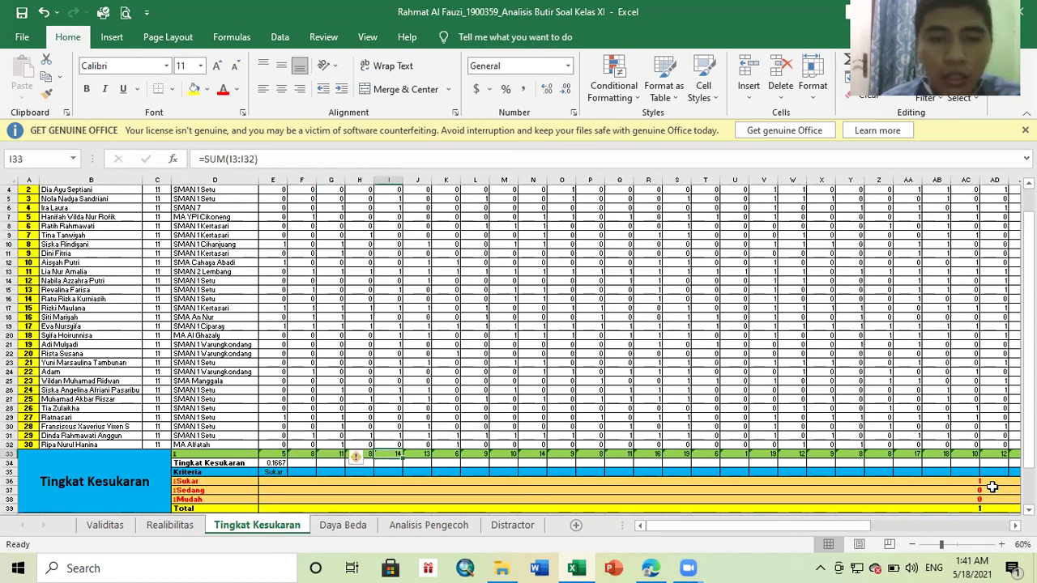
Compare question 1's Tingkat Kesukaran formula in E34 with P=B/Js in the PDF in Edge, returning to Excel.
{"action": "key", "text": "Down"}
{"action": "key", "text": "Left"}
{"action": "key", "text": "Left"}
{"action": "key", "text": "Left"}
{"action": "key", "text": "Left"}
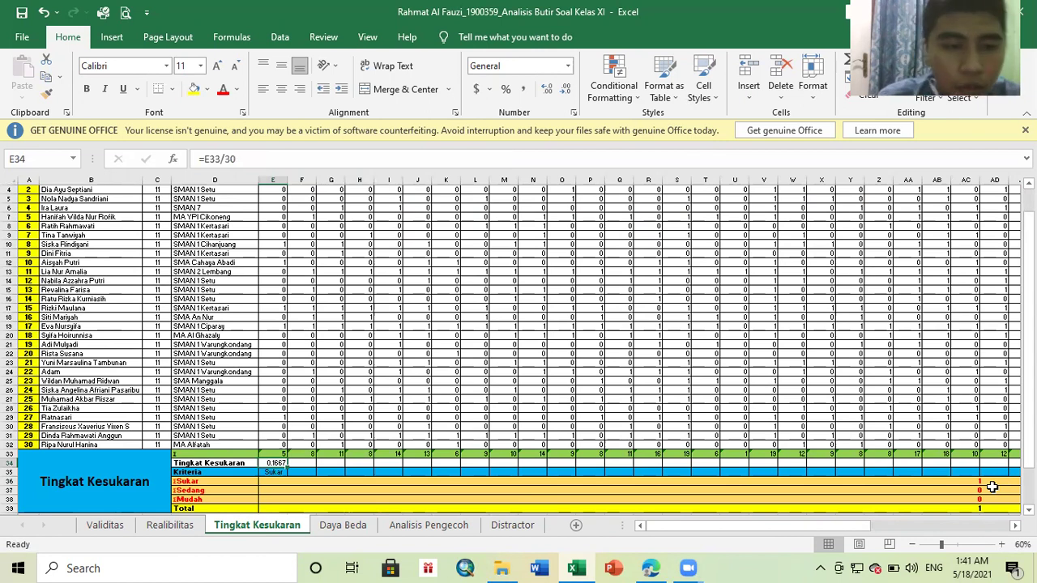
{"action": "key", "text": "alt+Tab"}
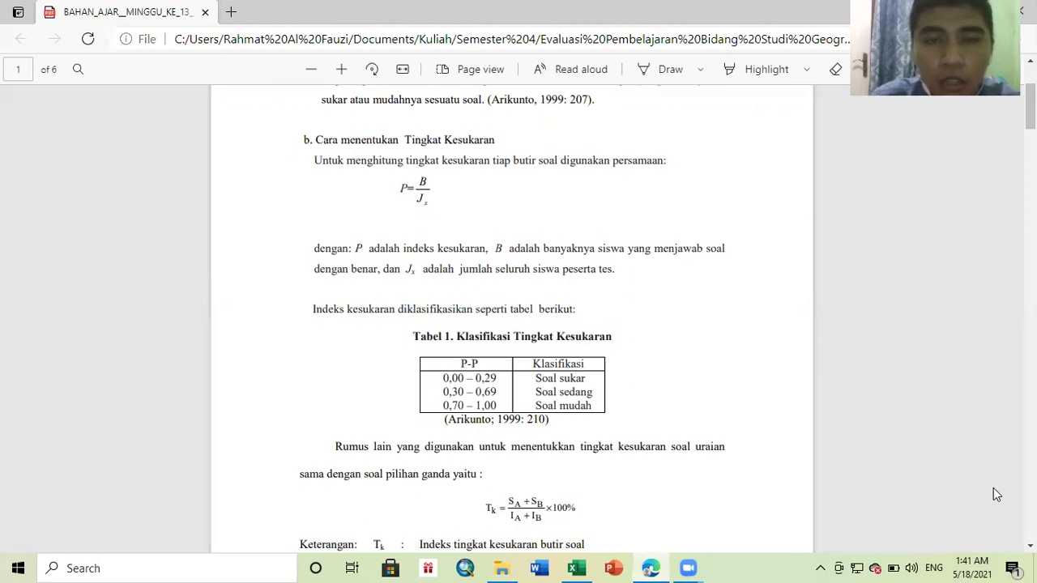
{"action": "key", "text": "alt+Tab"}
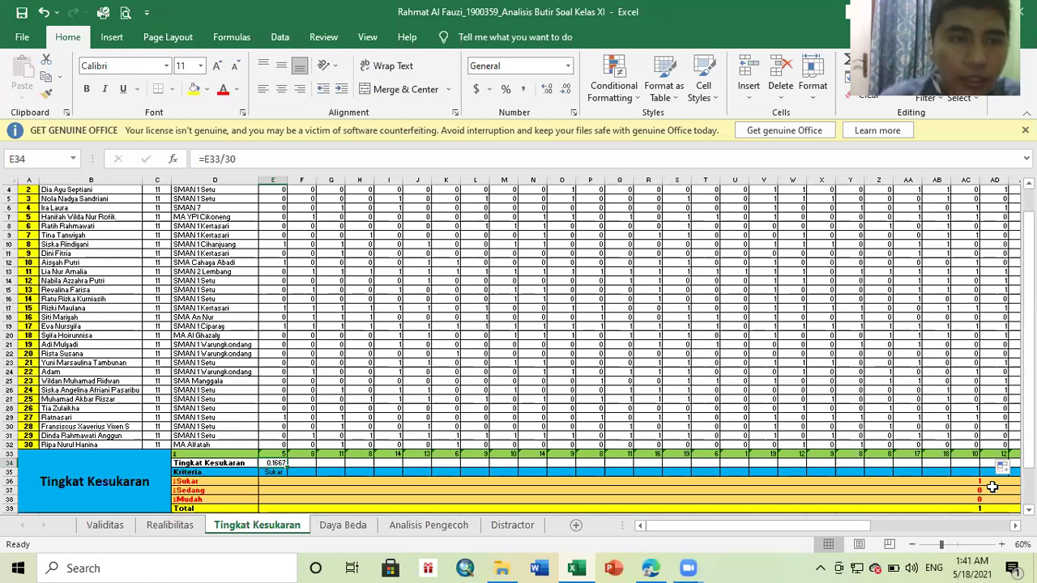
Check the difficulty formula =E33/30 in E34 and copy it across to question 50 in BB34.
{"action": "left_click", "coordinate": [244, 159]}
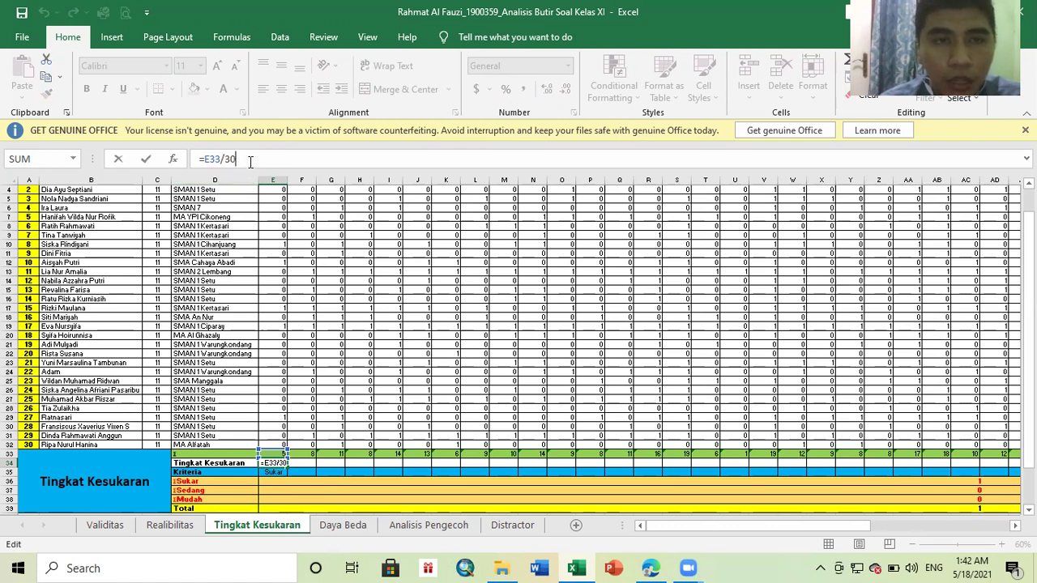
{"action": "key", "text": "Return"}
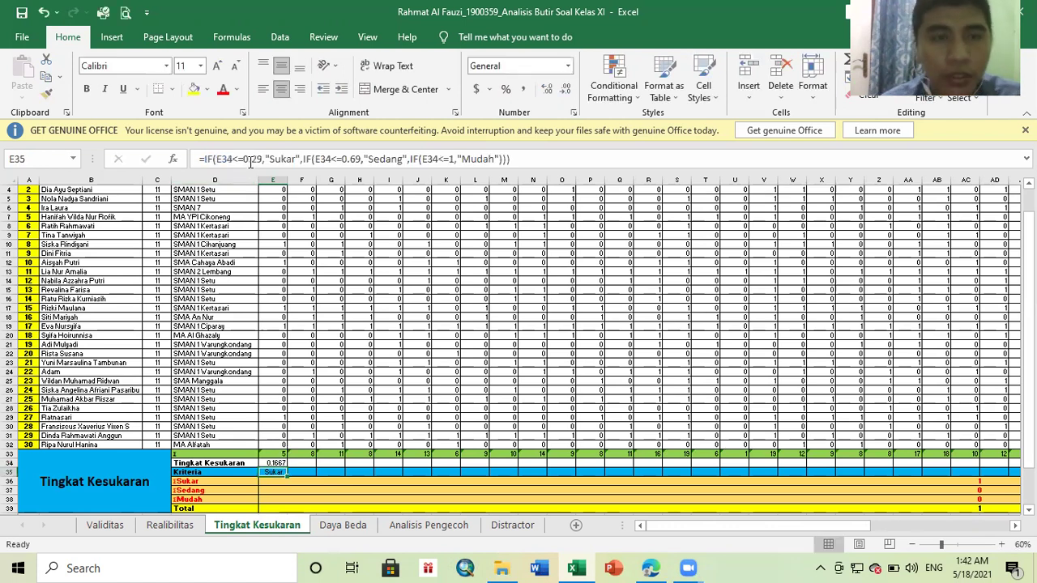
{"action": "key", "text": "Up"}
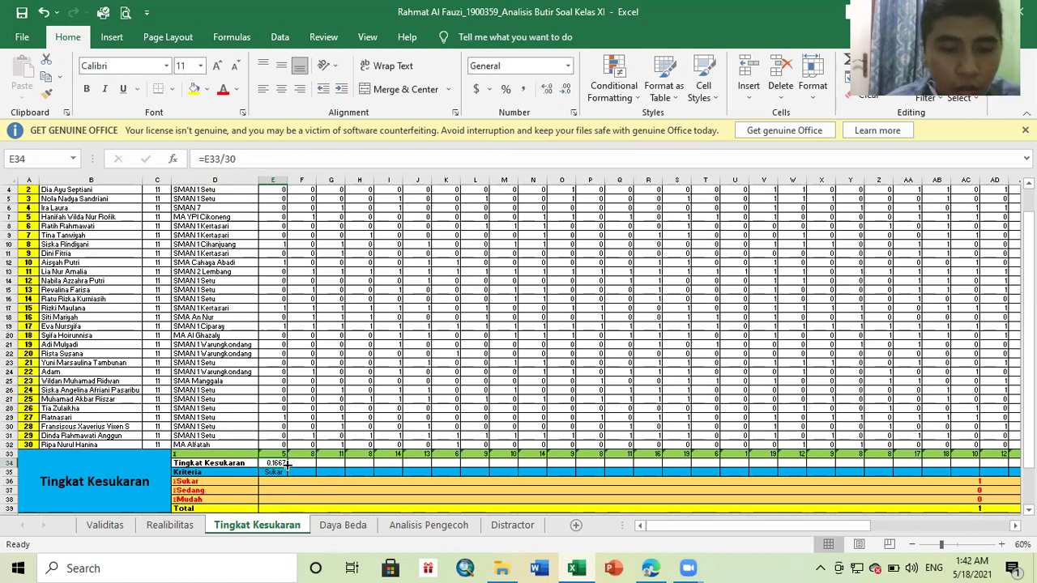
{"action": "left_click_drag", "start_coordinate": [287, 468], "coordinate": [960, 462]}
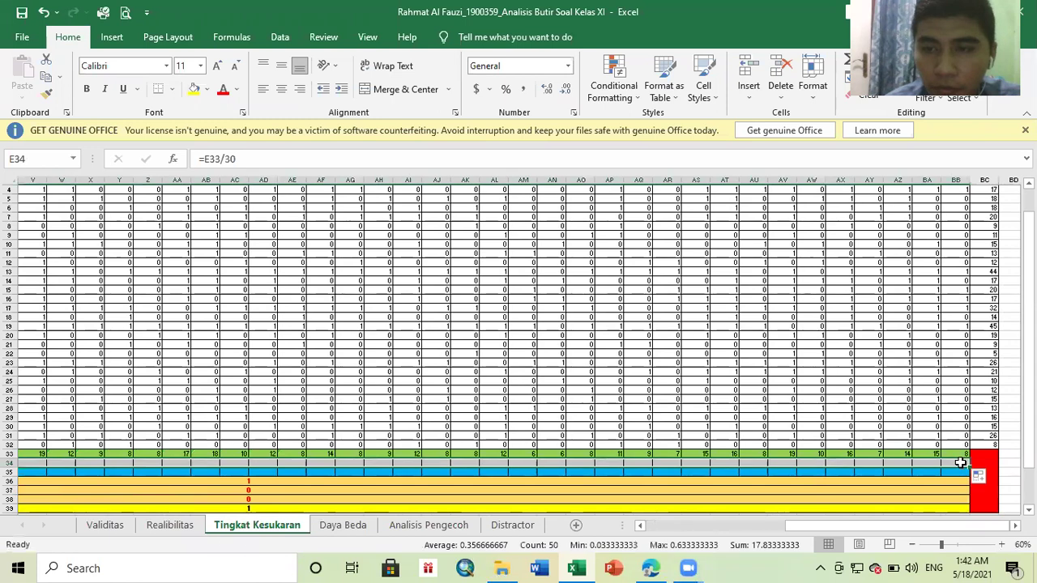
Examine the difficulty indices along row 34 from question 50 back to questions 1 and 2 in E34 and F34.
{"action": "left_click", "coordinate": [922, 474]}
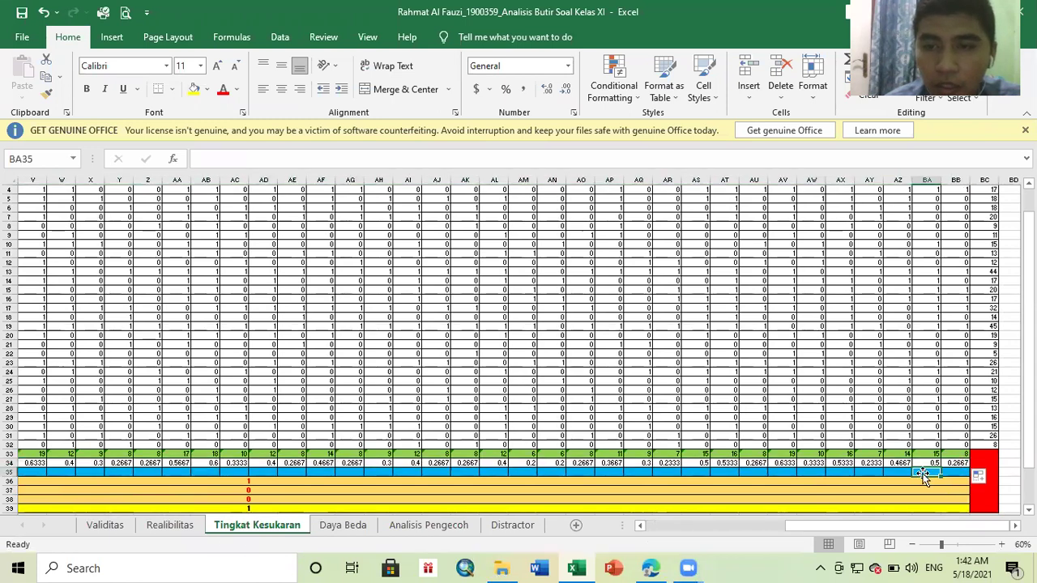
{"action": "key", "text": "Left"}
{"action": "key", "text": "Left"}
{"action": "key", "text": "Left"}
{"action": "key", "text": "Left"}
{"action": "key", "text": "Left"}
{"action": "key", "text": "Left"}
{"action": "key", "text": "Left"}
{"action": "key", "text": "Left"}
{"action": "key", "text": "Left"}
{"action": "key", "text": "Left"}
{"action": "key", "text": "Left"}
{"action": "key", "text": "Left"}
{"action": "key", "text": "Left"}
{"action": "key", "text": "Left"}
{"action": "key", "text": "Left"}
{"action": "key", "text": "Left"}
{"action": "key", "text": "Left"}
{"action": "key", "text": "Left"}
{"action": "key", "text": "Left"}
{"action": "key", "text": "Left"}
{"action": "key", "text": "Left"}
{"action": "key", "text": "Left"}
{"action": "key", "text": "Left"}
{"action": "key", "text": "Left"}
{"action": "key", "text": "Left"}
{"action": "key", "text": "Left"}
{"action": "key", "text": "Left"}
{"action": "key", "text": "Left"}
{"action": "key", "text": "Left"}
{"action": "key", "text": "Left"}
{"action": "key", "text": "Left"}
{"action": "key", "text": "Left"}
{"action": "key", "text": "Left"}
{"action": "key", "text": "Left"}
{"action": "key", "text": "Left"}
{"action": "key", "text": "Left"}
{"action": "key", "text": "Left"}
{"action": "key", "text": "Left"}
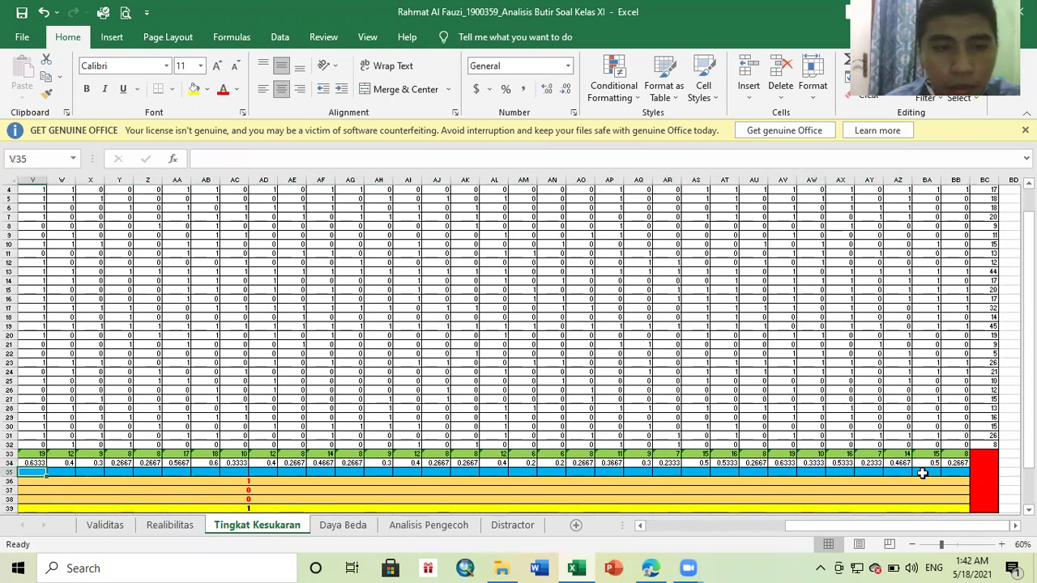
{"action": "key", "text": "Up"}
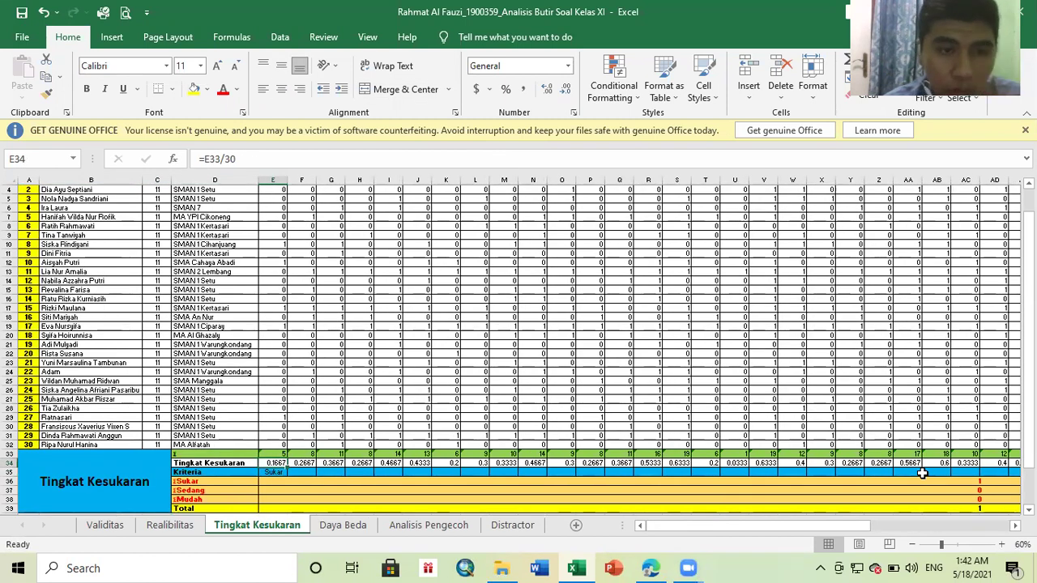
{"action": "key", "text": "Right"}
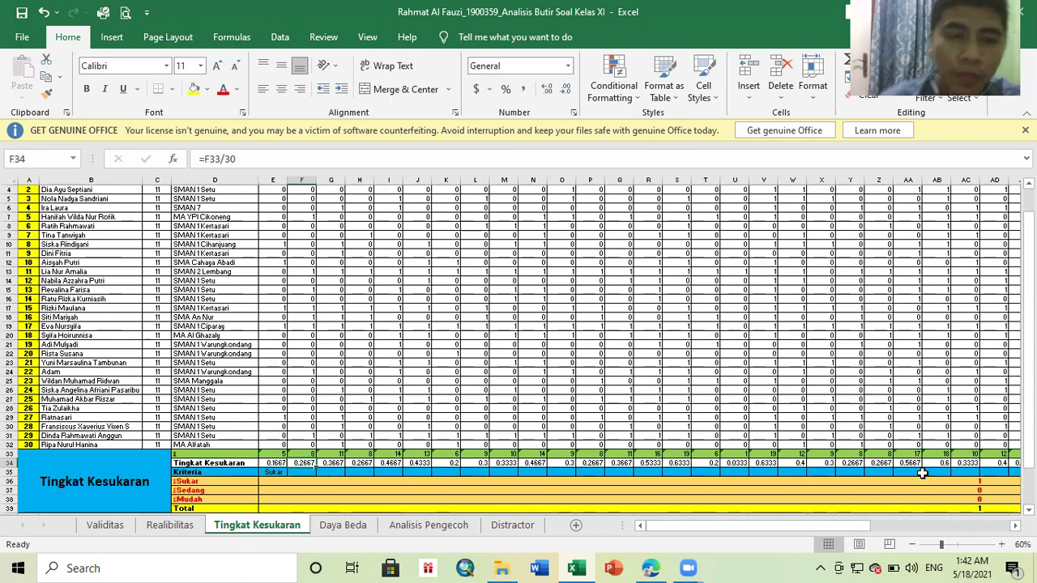
Read the Kriteria and Tingkat Kesukaran row labels and check the Table 1 classification ranges in the PDF in Edge, returning to Excel.
{"action": "key", "text": "Down"}
{"action": "key", "text": "Down"}
{"action": "key", "text": "Left"}
{"action": "key", "text": "Left"}
{"action": "key", "text": "Right"}
{"action": "key", "text": "Up"}
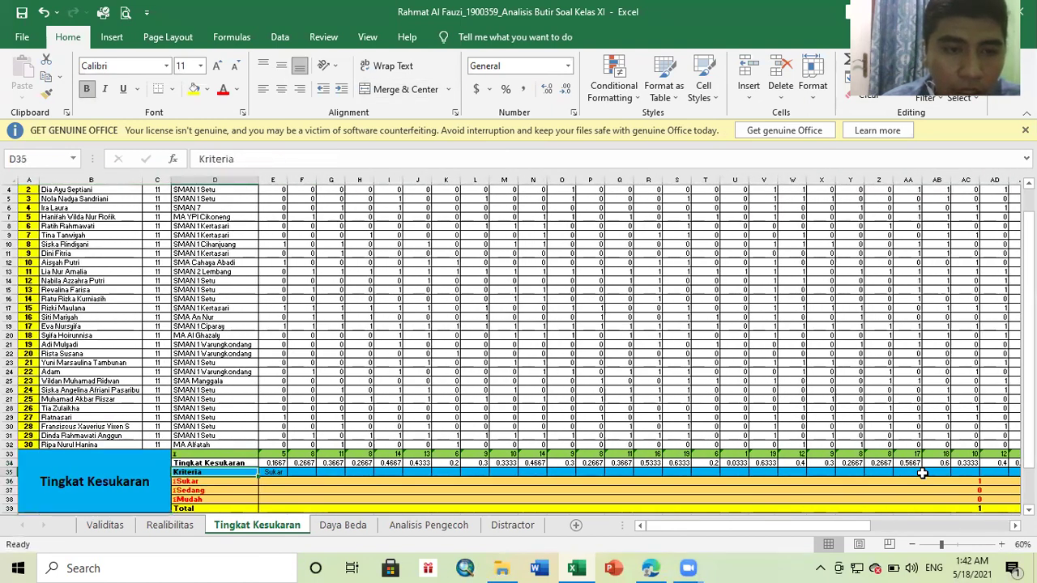
{"action": "key", "text": "Up"}
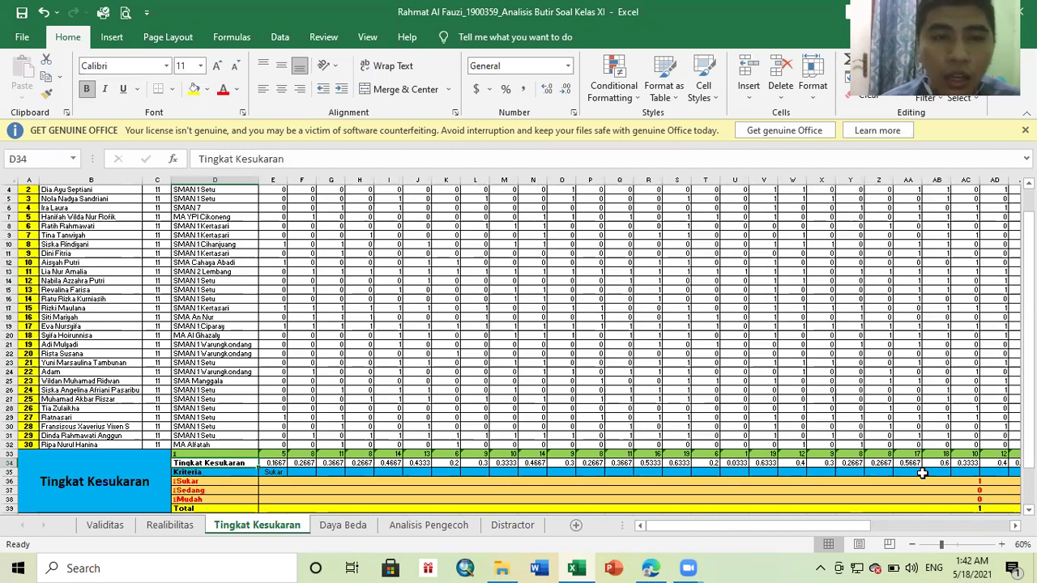
{"action": "key", "text": "alt+Tab"}
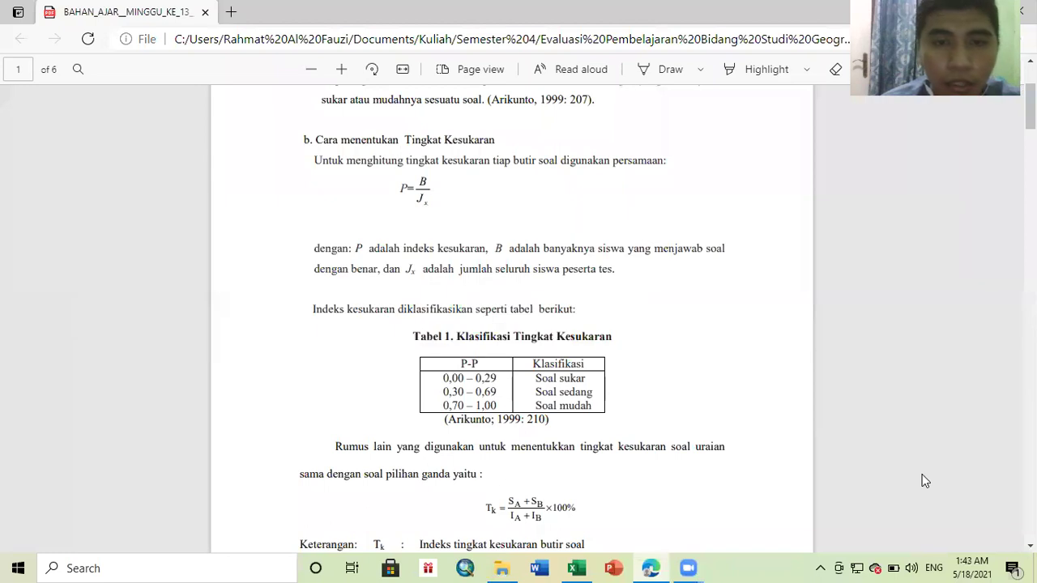
{"action": "scroll", "coordinate": [922, 474], "scroll_direction": "down", "scroll_amount": 2}
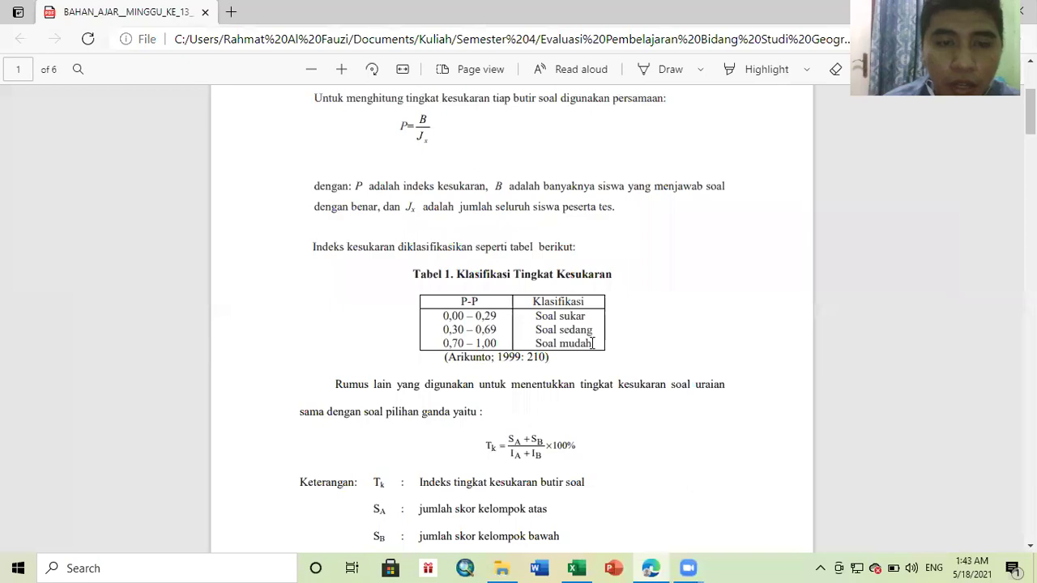
{"action": "key", "text": "alt+Tab"}
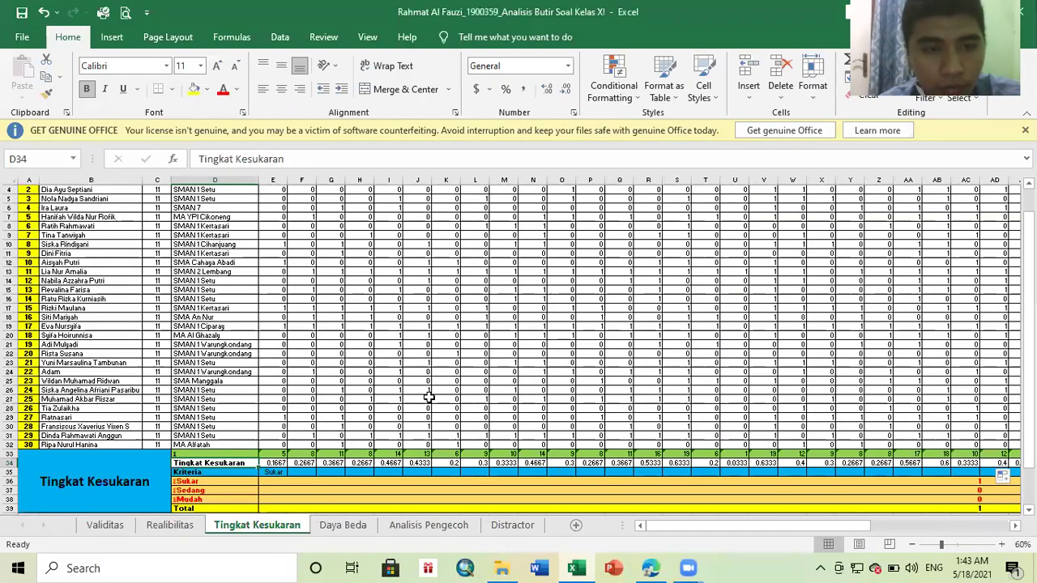
Open question 1's Kriteria formula in E35 and examine the start of its first IF condition on E34.
{"action": "left_click", "coordinate": [276, 472]}
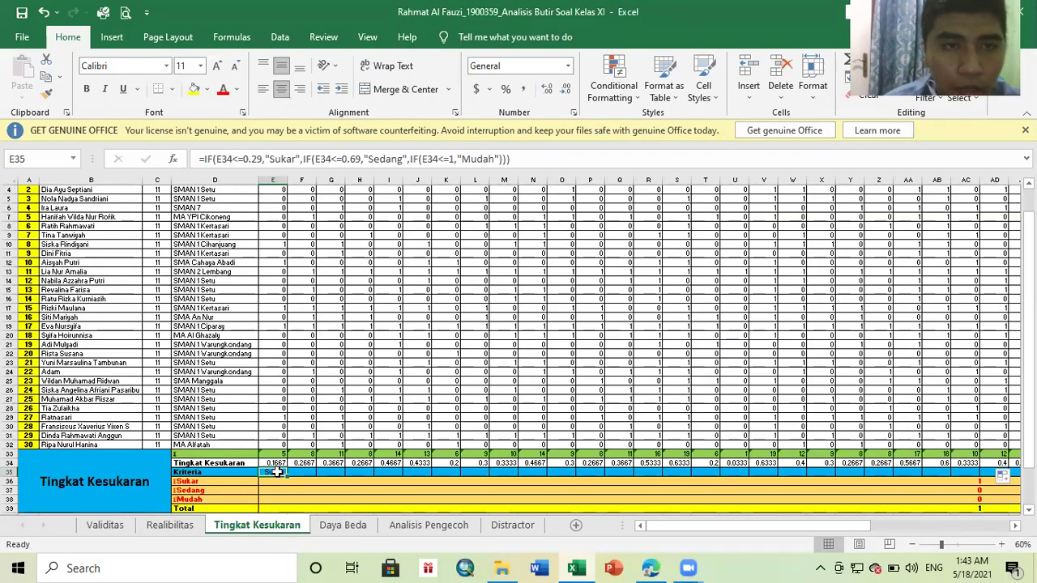
{"action": "left_click", "coordinate": [205, 159]}
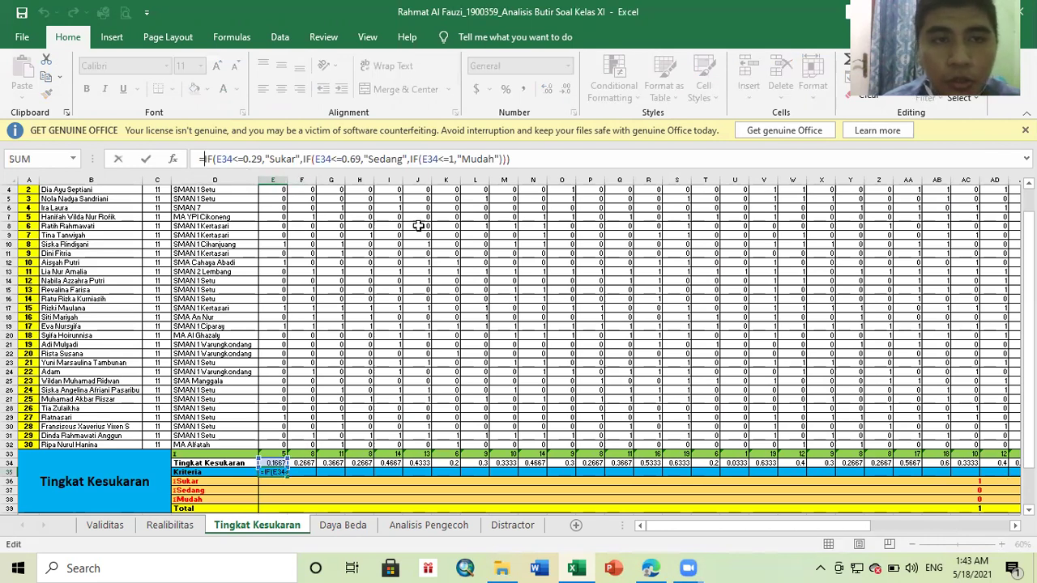
{"action": "key", "text": "Right"}
{"action": "key", "text": "Right"}
{"action": "key", "text": "Right"}
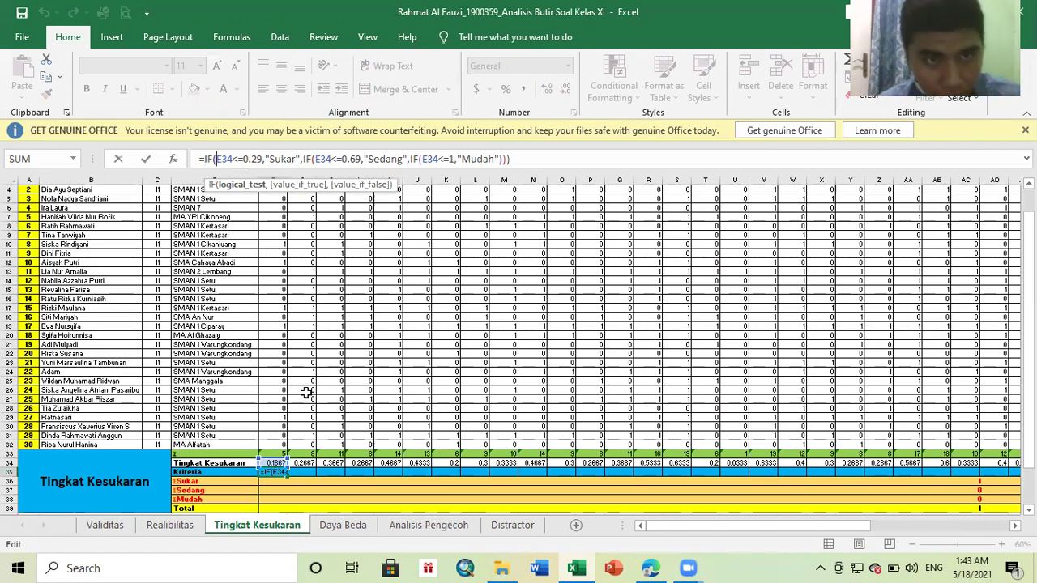
{"action": "key", "text": "Right"}
{"action": "key", "text": "Right"}
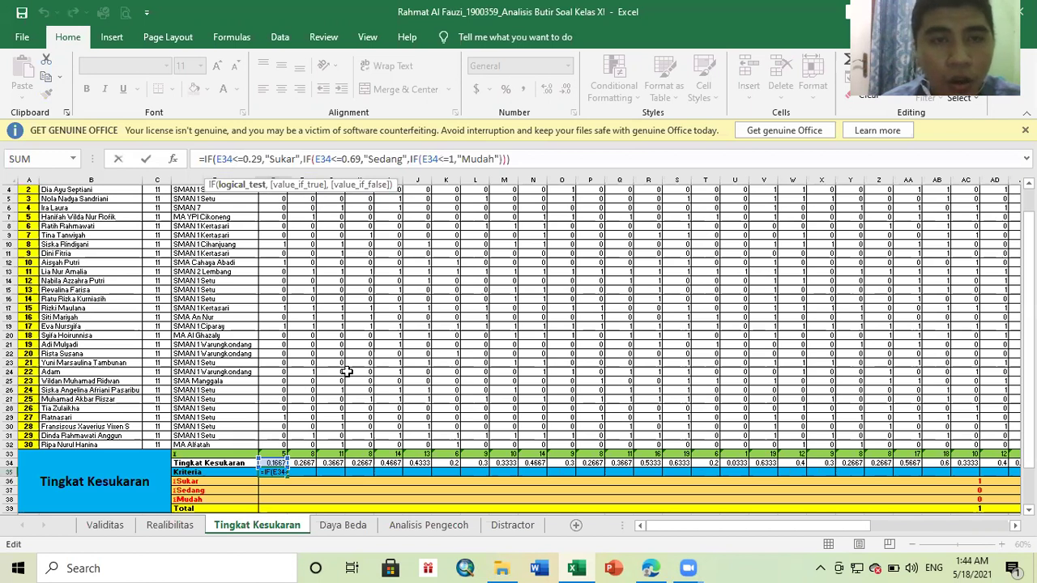
Trace the nested IF formula in E35 through the "Sukar", "Sedang" and "Mudah" conditions up to the last threshold.
{"action": "key", "text": "Right"}
{"action": "key", "text": "Right"}
{"action": "key", "text": "Right"}
{"action": "key", "text": "Right"}
{"action": "key", "text": "Right"}
{"action": "key", "text": "Right"}
{"action": "key", "text": "Right"}
{"action": "key", "text": "Right"}
{"action": "key", "text": "Right"}
{"action": "key", "text": "Right"}
{"action": "key", "text": "Right"}
{"action": "key", "text": "Right"}
{"action": "key", "text": "Right"}
{"action": "key", "text": "Right"}
{"action": "key", "text": "Right"}
{"action": "key", "text": "Right"}
{"action": "key", "text": "Right"}
{"action": "key", "text": "Right"}
{"action": "key", "text": "Right"}
{"action": "key", "text": "Right"}
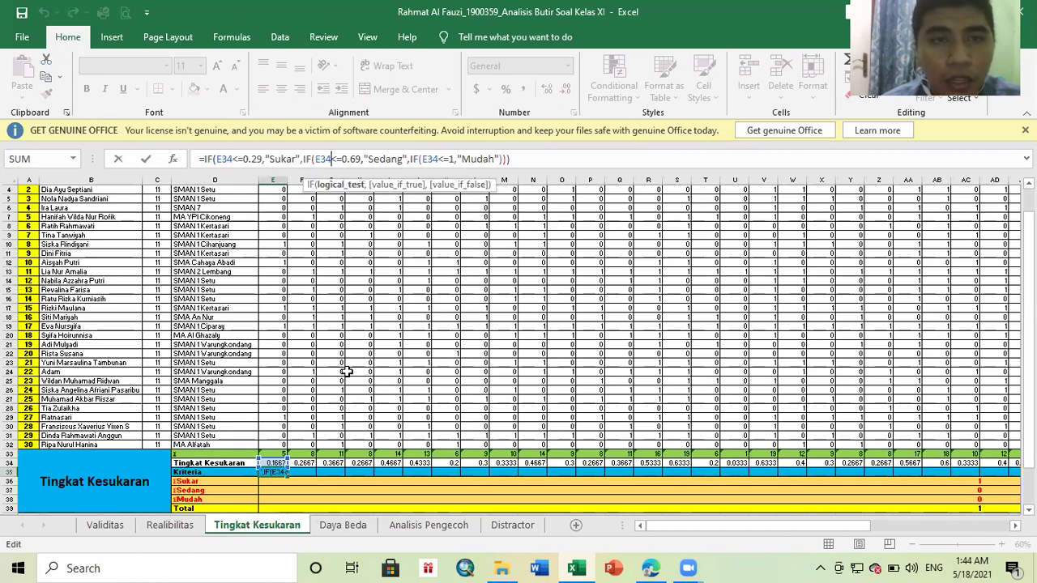
{"action": "key", "text": "Right"}
{"action": "key", "text": "Right"}
{"action": "key", "text": "Right"}
{"action": "key", "text": "Right"}
{"action": "key", "text": "Right"}
{"action": "key", "text": "Right"}
{"action": "key", "text": "Right"}
{"action": "key", "text": "Right"}
{"action": "key", "text": "Right"}
{"action": "key", "text": "Right"}
{"action": "key", "text": "Right"}
{"action": "key", "text": "Right"}
{"action": "key", "text": "Right"}
{"action": "key", "text": "Right"}
{"action": "key", "text": "Right"}
{"action": "key", "text": "Right"}
{"action": "key", "text": "Right"}
{"action": "key", "text": "Right"}
{"action": "key", "text": "Right"}
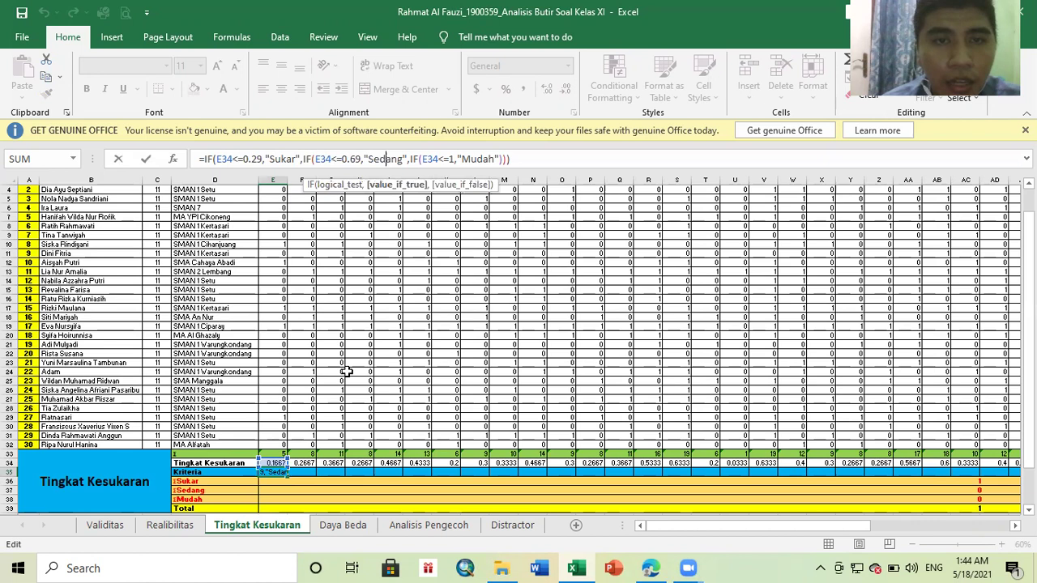
{"action": "key", "text": "Right"}
{"action": "key", "text": "Right"}
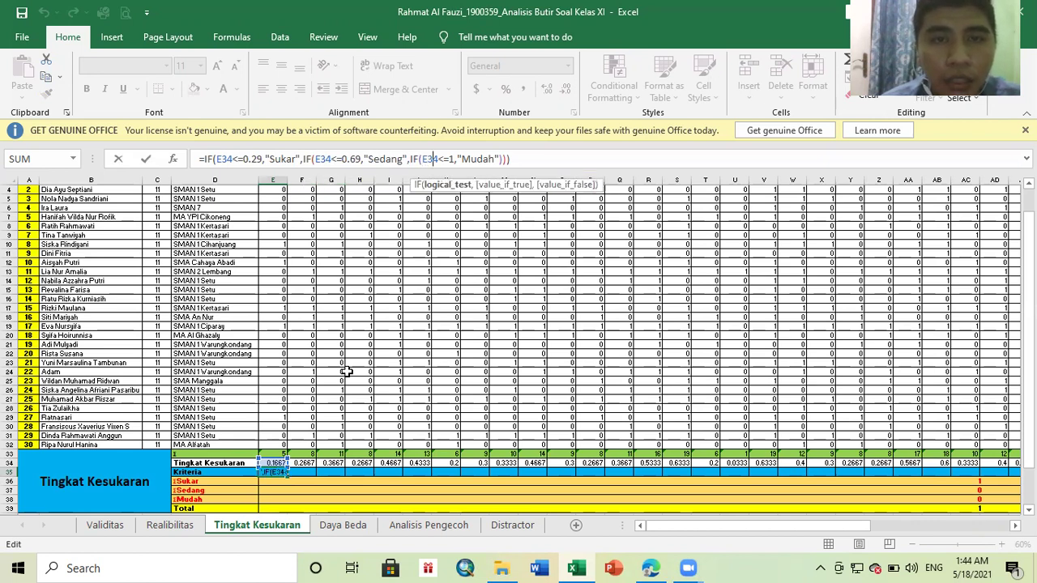
{"action": "key", "text": "Right"}
{"action": "key", "text": "Right"}
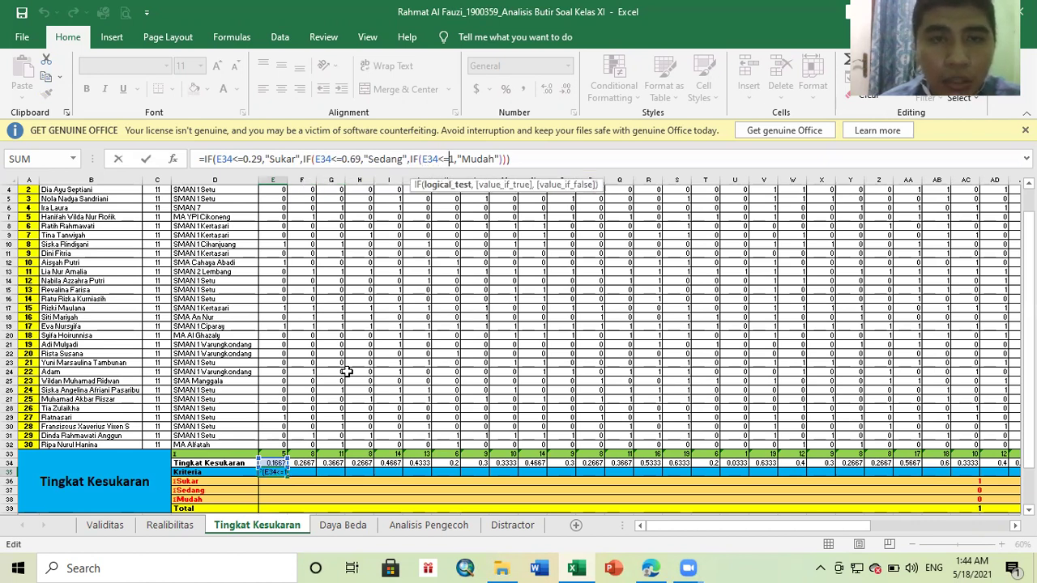
Go back to the beginning of the E35 formula and re-examine its opening IF function and first logical test.
{"action": "key", "text": "Left"}
{"action": "key", "text": "Left"}
{"action": "key", "text": "Left"}
{"action": "key", "text": "Left"}
{"action": "key", "text": "Left"}
{"action": "key", "text": "Left"}
{"action": "key", "text": "Left"}
{"action": "key", "text": "Left"}
{"action": "key", "text": "Left"}
{"action": "key", "text": "Left"}
{"action": "key", "text": "Left"}
{"action": "key", "text": "Left"}
{"action": "key", "text": "Left"}
{"action": "key", "text": "Left"}
{"action": "key", "text": "Left"}
{"action": "key", "text": "Left"}
{"action": "key", "text": "Left"}
{"action": "key", "text": "Left"}
{"action": "key", "text": "Left"}
{"action": "key", "text": "Left"}
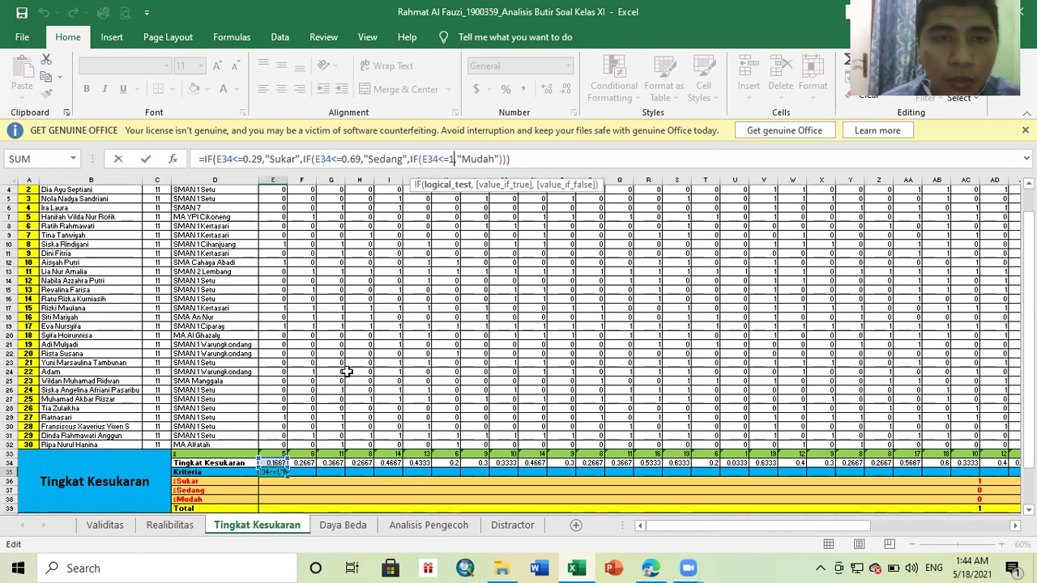
{"action": "key", "text": "Left"}
{"action": "key", "text": "Left"}
{"action": "key", "text": "Left"}
{"action": "key", "text": "Left"}
{"action": "key", "text": "Left"}
{"action": "key", "text": "Left"}
{"action": "key", "text": "Left"}
{"action": "key", "text": "Left"}
{"action": "key", "text": "Left"}
{"action": "key", "text": "Left"}
{"action": "key", "text": "Left"}
{"action": "key", "text": "Left"}
{"action": "key", "text": "Left"}
{"action": "key", "text": "Left"}
{"action": "key", "text": "Left"}
{"action": "key", "text": "Left"}
{"action": "key", "text": "Left"}
{"action": "key", "text": "Left"}
{"action": "key", "text": "Left"}
{"action": "key", "text": "Left"}
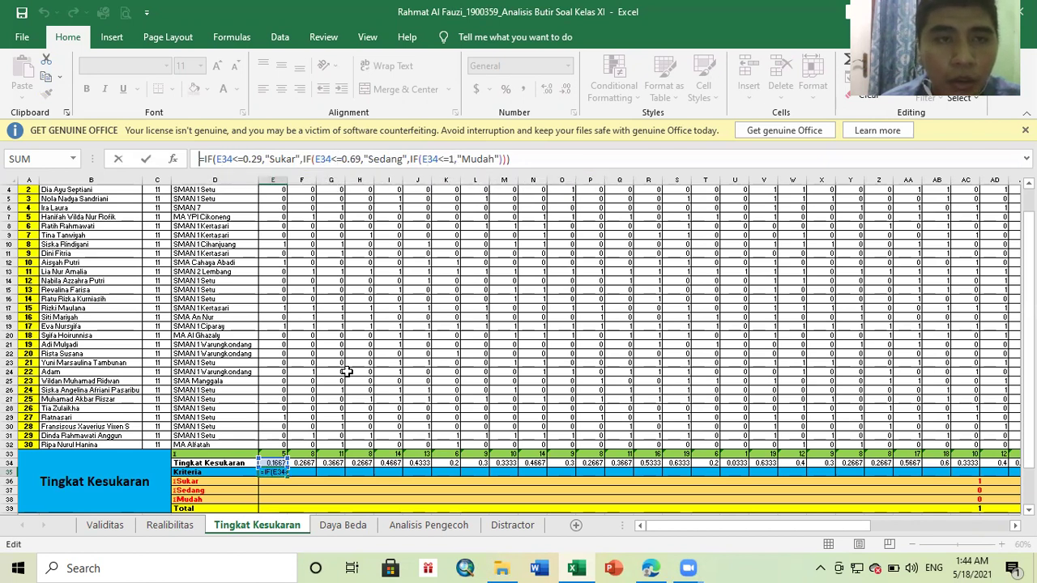
{"action": "key", "text": "Right"}
{"action": "key", "text": "Right"}
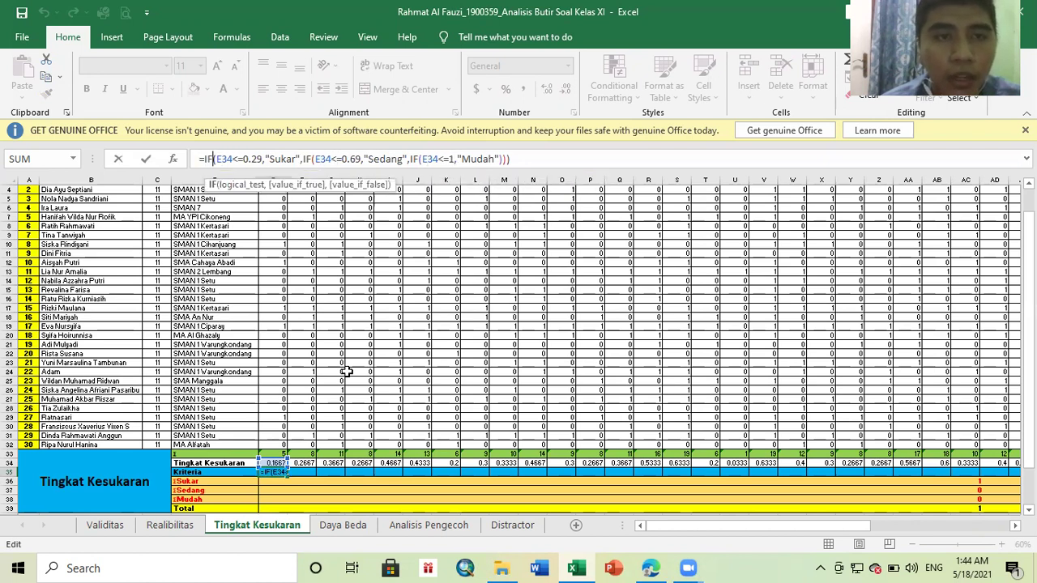
{"action": "key", "text": "Right"}
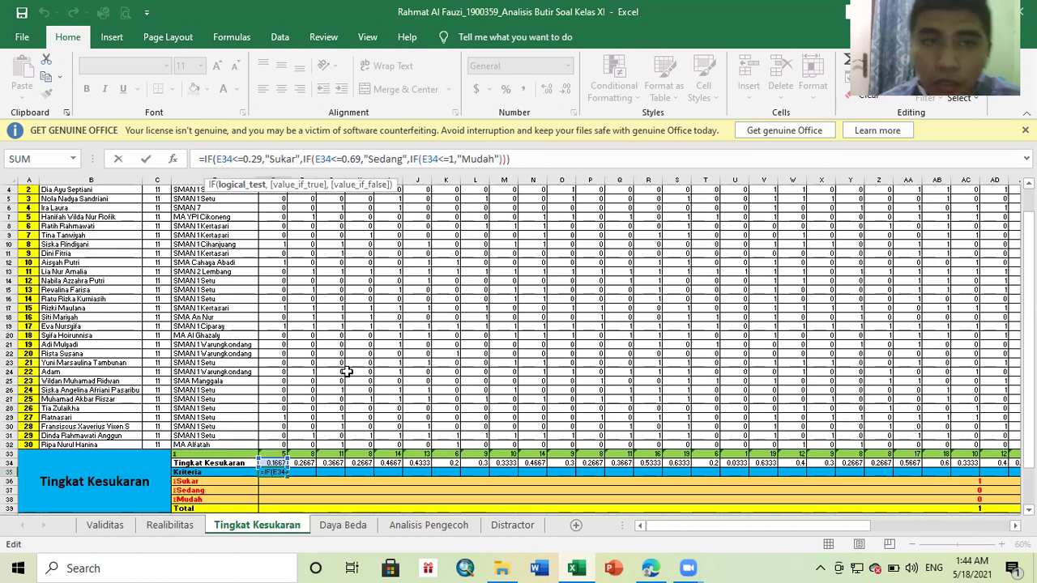
Read the remaining conditions of the E35 formula through its closing brackets and keep the formula as is.
{"action": "key", "text": "Right"}
{"action": "key", "text": "Right"}
{"action": "key", "text": "Right"}
{"action": "key", "text": "Right"}
{"action": "key", "text": "Right"}
{"action": "key", "text": "Right"}
{"action": "key", "text": "Right"}
{"action": "key", "text": "Right"}
{"action": "key", "text": "Right"}
{"action": "key", "text": "Right"}
{"action": "key", "text": "Right"}
{"action": "key", "text": "Right"}
{"action": "key", "text": "Right"}
{"action": "key", "text": "Right"}
{"action": "key", "text": "Right"}
{"action": "key", "text": "Right"}
{"action": "key", "text": "Right"}
{"action": "key", "text": "Right"}
{"action": "key", "text": "Right"}
{"action": "key", "text": "Right"}
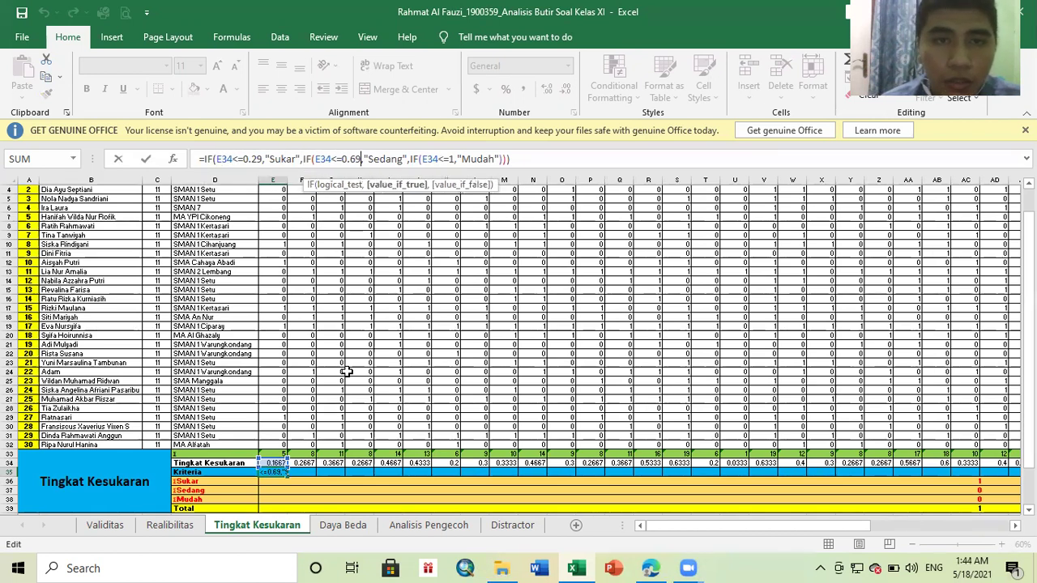
{"action": "key", "text": "Right"}
{"action": "key", "text": "Right"}
{"action": "key", "text": "Right"}
{"action": "key", "text": "Right"}
{"action": "key", "text": "Right"}
{"action": "key", "text": "Right"}
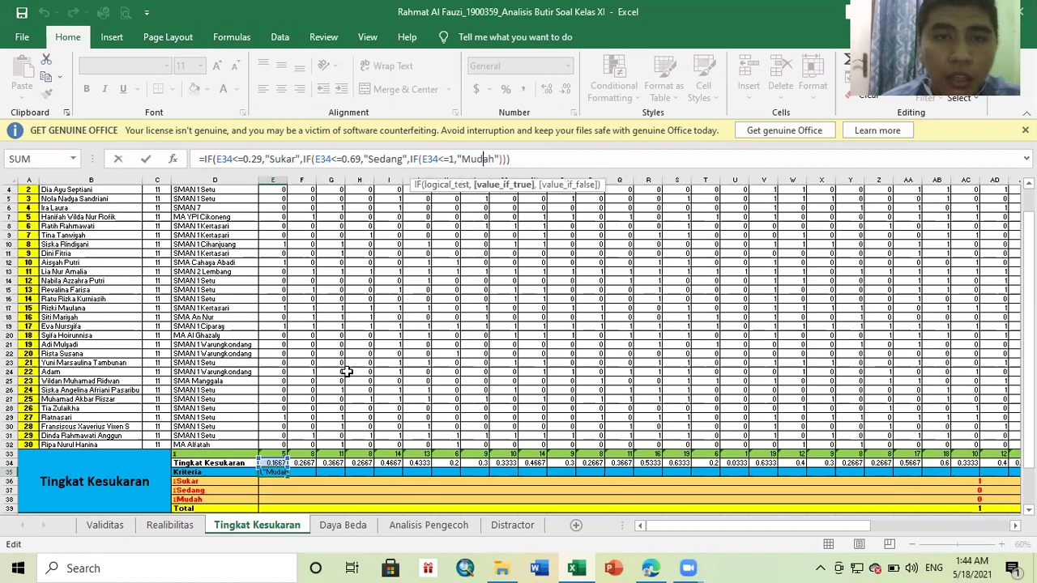
{"action": "type", "text": ")"}
{"action": "key", "text": "Right"}
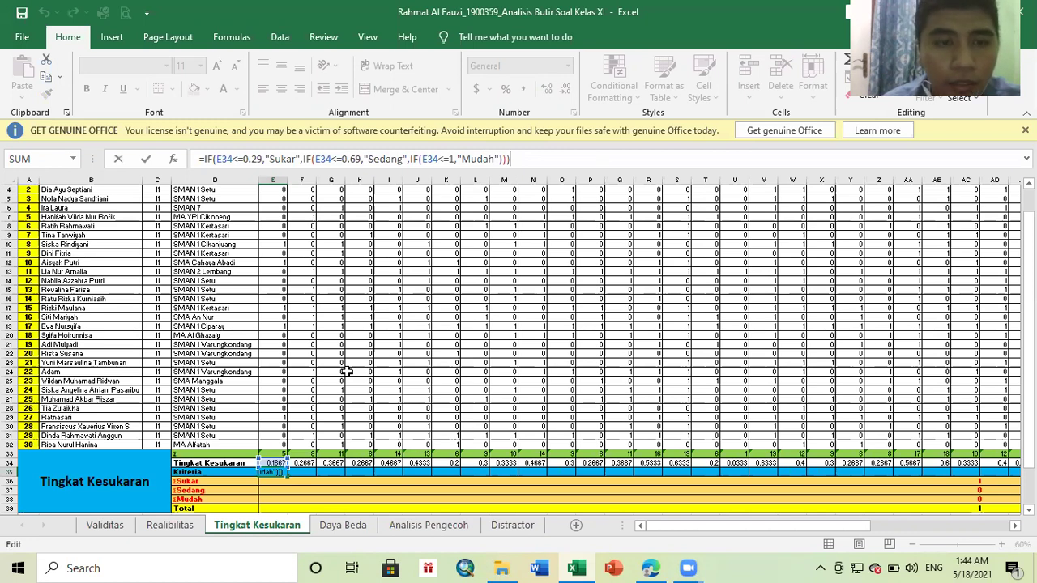
{"action": "key", "text": "Return"}
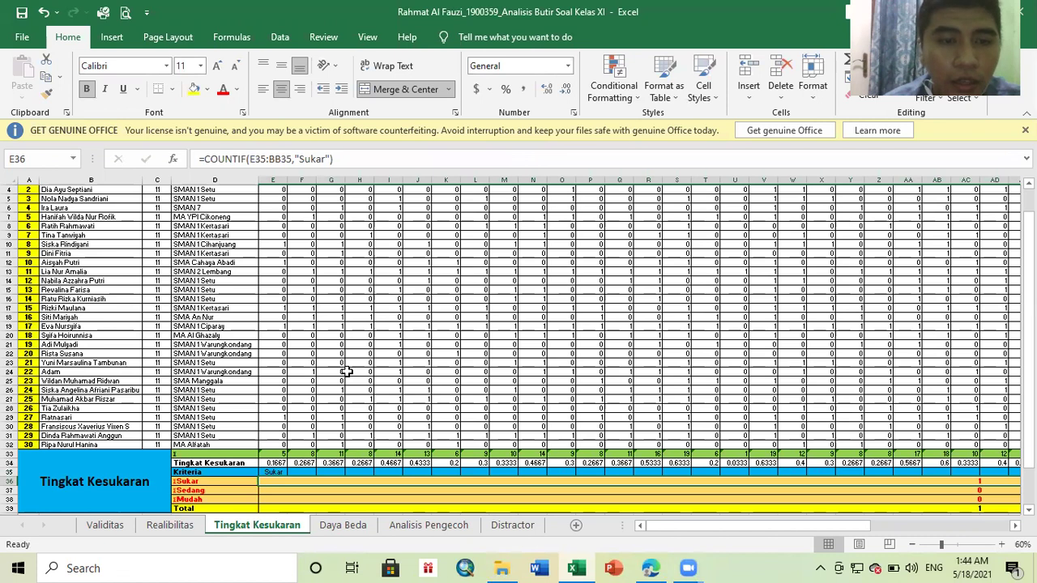
Look up question 1's column from the Kriteria row to the Soal header and select the first student's score in E3.
{"action": "key", "text": "Up"}
{"action": "key", "text": "Up"}
{"action": "key", "text": "Up"}
{"action": "key", "text": "Up"}
{"action": "key", "text": "Up"}
{"action": "key", "text": "Up"}
{"action": "key", "text": "Up"}
{"action": "key", "text": "Up"}
{"action": "key", "text": "Up"}
{"action": "key", "text": "Up"}
{"action": "key", "text": "Up"}
{"action": "key", "text": "Up"}
{"action": "key", "text": "Up"}
{"action": "key", "text": "Up"}
{"action": "key", "text": "Up"}
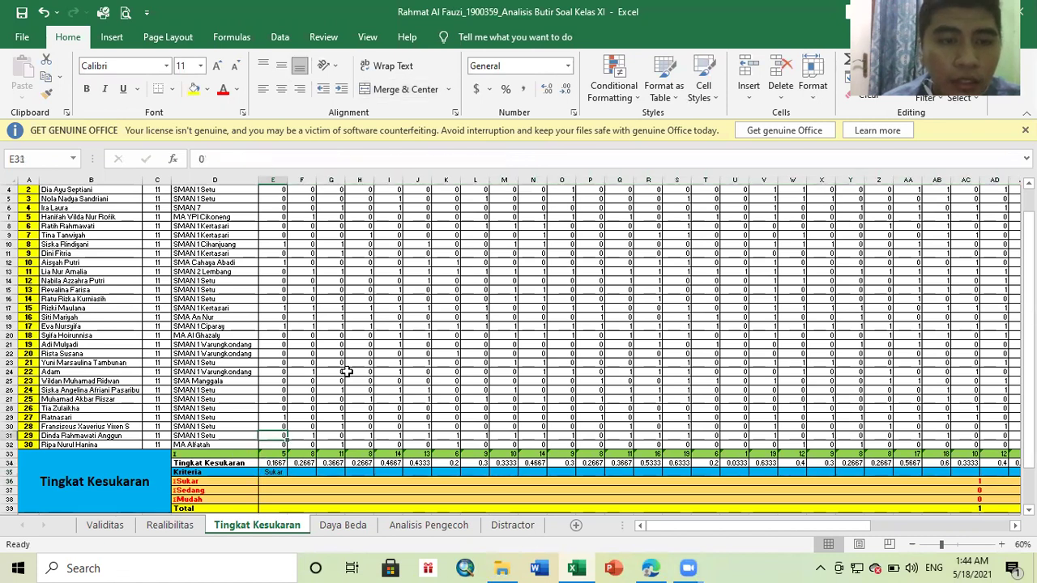
{"action": "key", "text": "Up"}
{"action": "key", "text": "Up"}
{"action": "key", "text": "Up"}
{"action": "key", "text": "Up"}
{"action": "key", "text": "Up"}
{"action": "key", "text": "Up"}
{"action": "key", "text": "Up"}
{"action": "key", "text": "Up"}
{"action": "key", "text": "Up"}
{"action": "key", "text": "Up"}
{"action": "key", "text": "Up"}
{"action": "key", "text": "Up"}
{"action": "key", "text": "Up"}
{"action": "key", "text": "Up"}
{"action": "key", "text": "Up"}
{"action": "key", "text": "Up"}
{"action": "key", "text": "Up"}
{"action": "key", "text": "Up"}
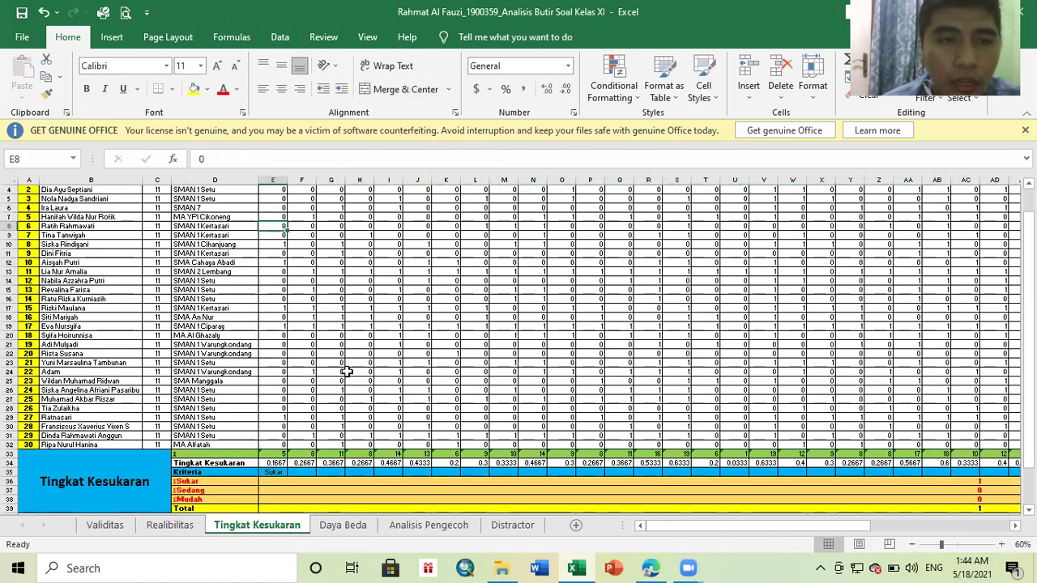
{"action": "key", "text": "Up"}
{"action": "key", "text": "Up"}
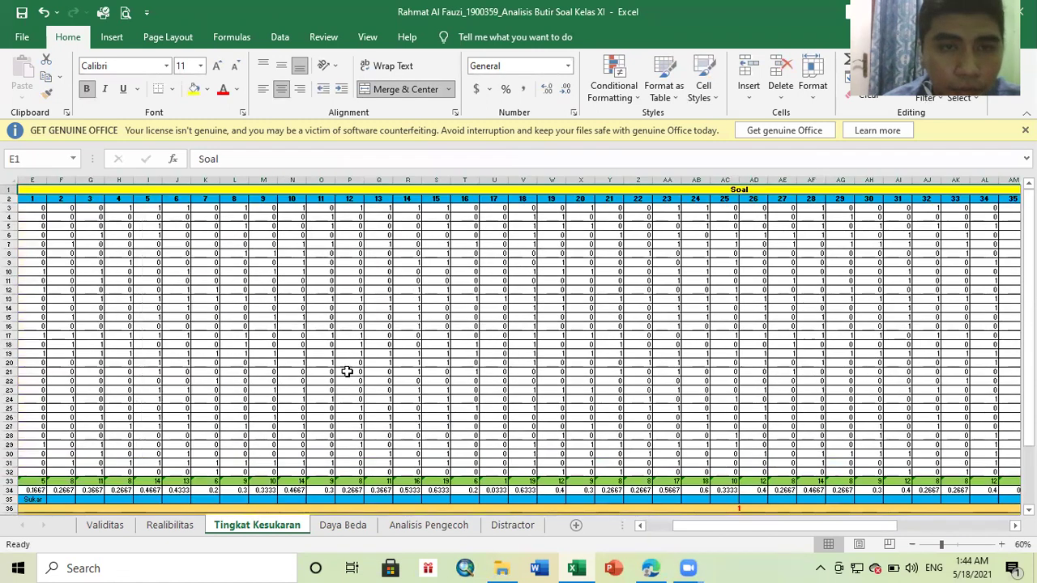
{"action": "key", "text": "Left"}
{"action": "key", "text": "Down"}
{"action": "key", "text": "Right"}
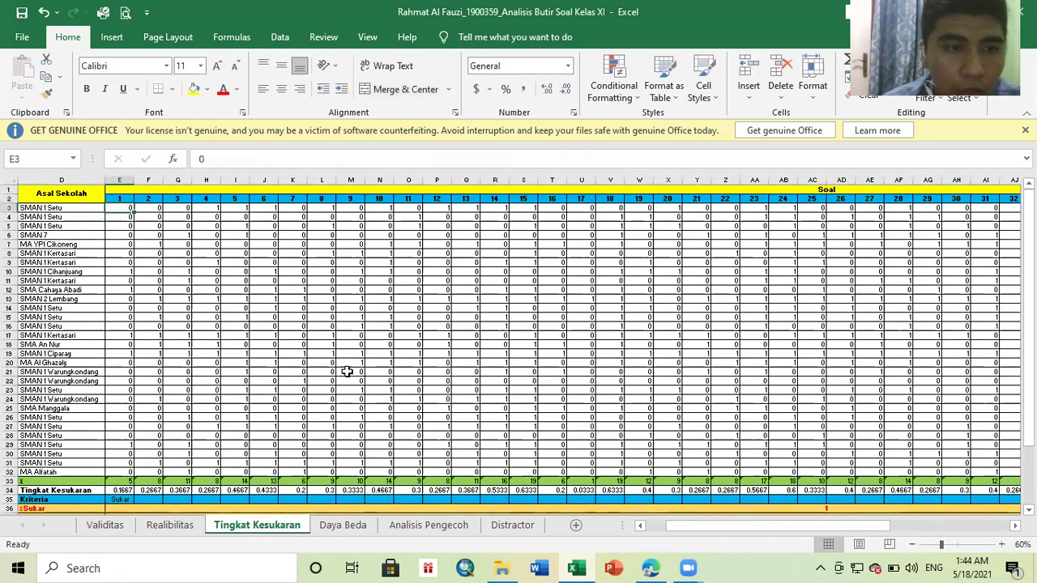
Copy the criteria formula from E35 across the Kriteria row through BB35 for all questions.
{"action": "key", "text": "Down"}
{"action": "key", "text": "Down"}
{"action": "key", "text": "Down"}
{"action": "key", "text": "Down"}
{"action": "key", "text": "Down"}
{"action": "key", "text": "Down"}
{"action": "key", "text": "Down"}
{"action": "key", "text": "Down"}
{"action": "key", "text": "Down"}
{"action": "key", "text": "Down"}
{"action": "key", "text": "Down"}
{"action": "key", "text": "Down"}
{"action": "key", "text": "Down"}
{"action": "key", "text": "Down"}
{"action": "key", "text": "Down"}
{"action": "key", "text": "Down"}
{"action": "key", "text": "Down"}
{"action": "key", "text": "Down"}
{"action": "key", "text": "Down"}
{"action": "key", "text": "Down"}
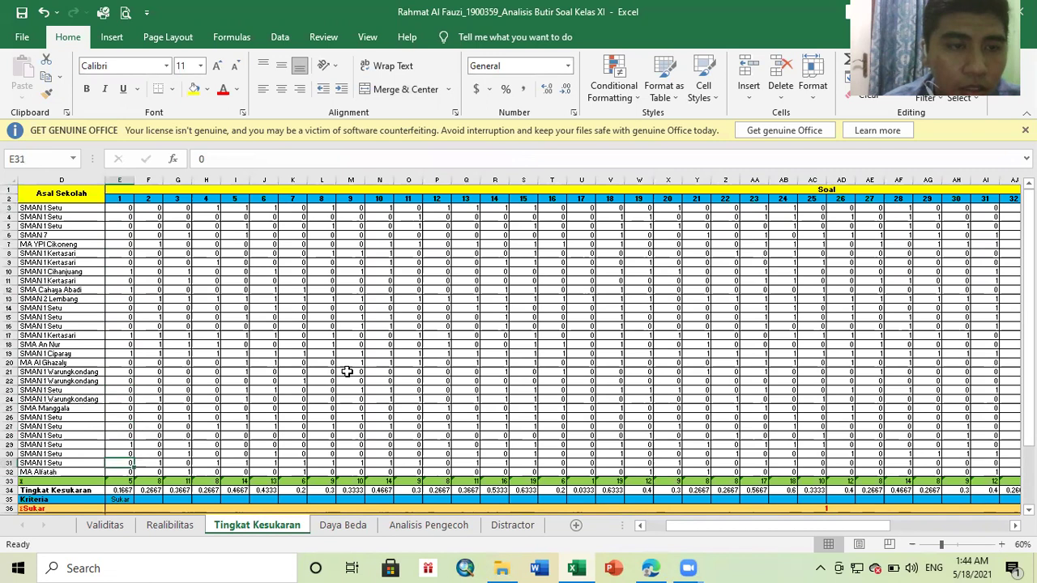
{"action": "key", "text": "Down"}
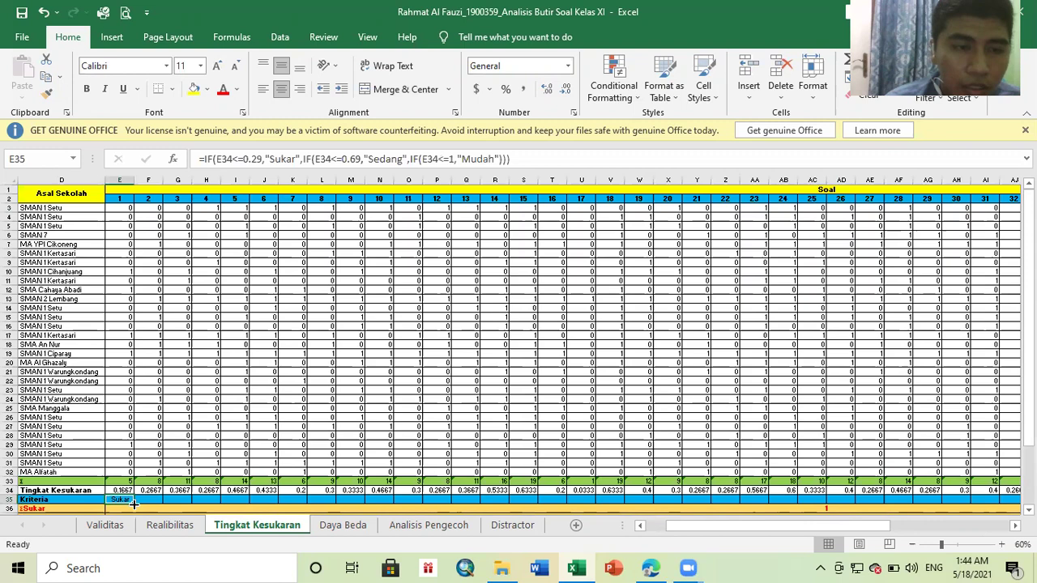
{"action": "left_click_drag", "start_coordinate": [135, 503], "coordinate": [942, 486]}
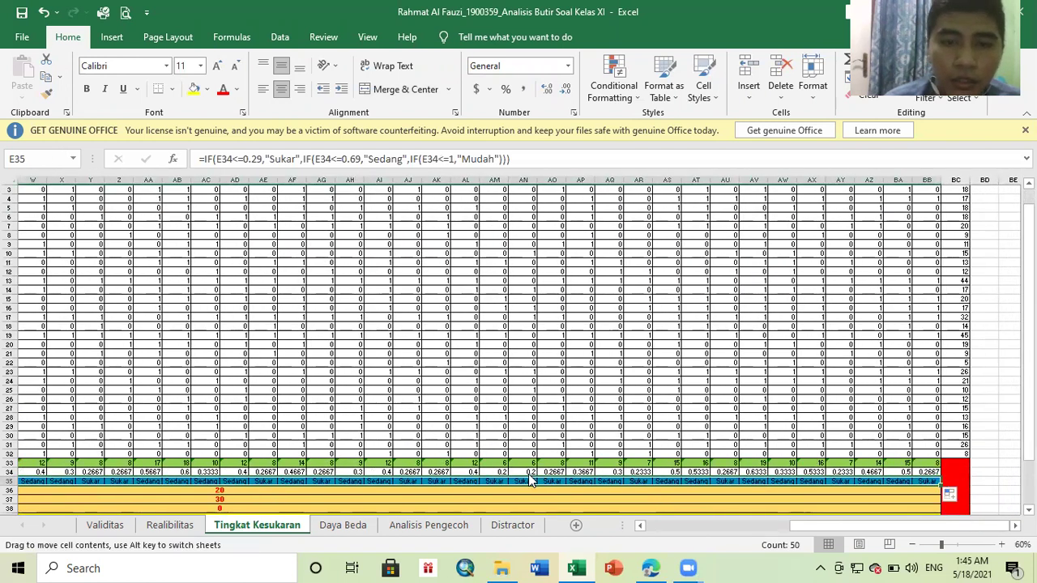
Check the copied criteria formulas and classifications for the first five questions, E35 through I35.
{"action": "key", "text": "Up"}
{"action": "key", "text": "Down"}
{"action": "key", "text": "Left"}
{"action": "key", "text": "Right"}
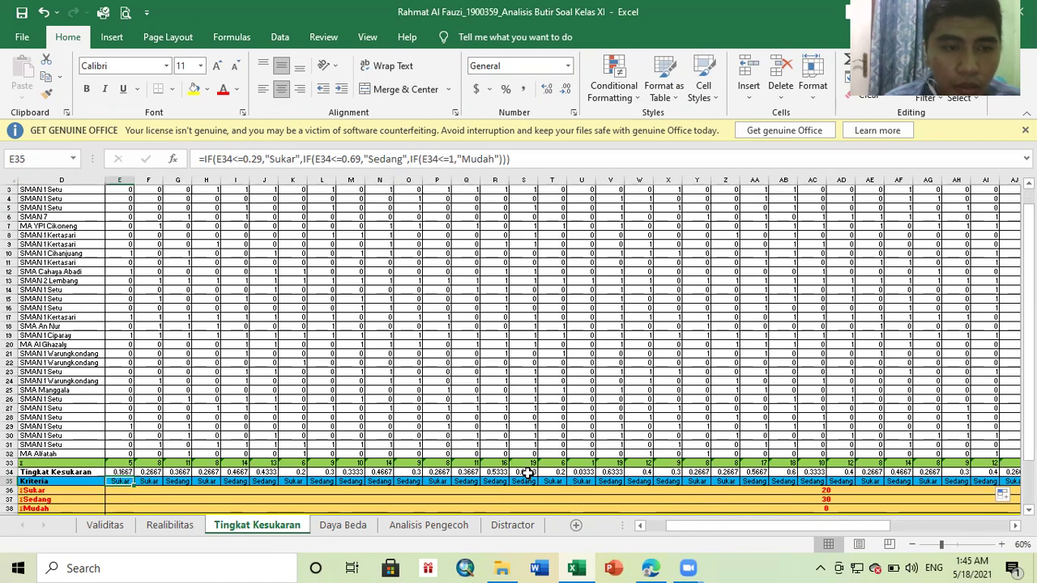
{"action": "key", "text": "Right"}
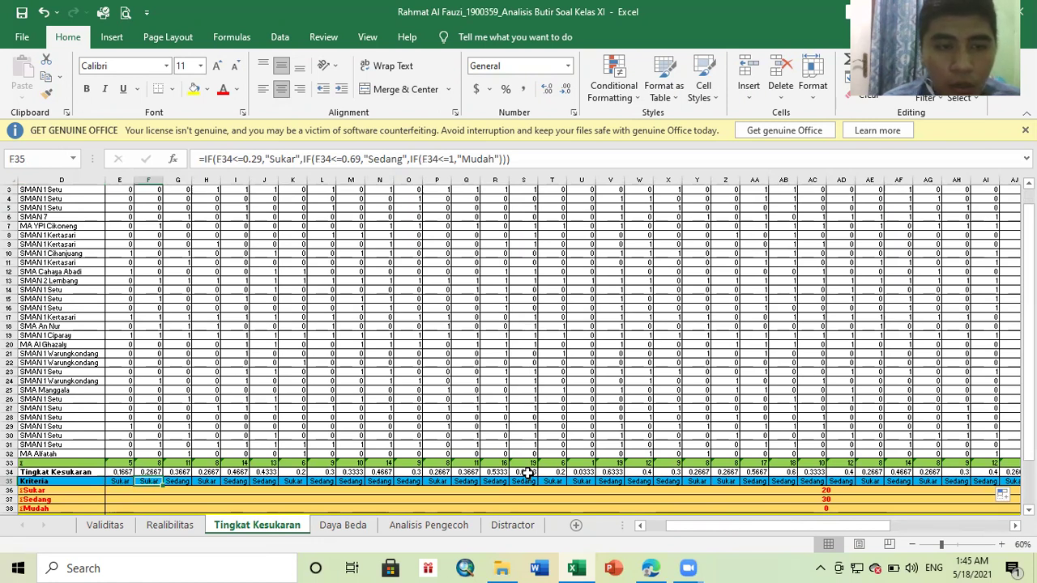
{"action": "key", "text": "Right"}
{"action": "key", "text": "Right"}
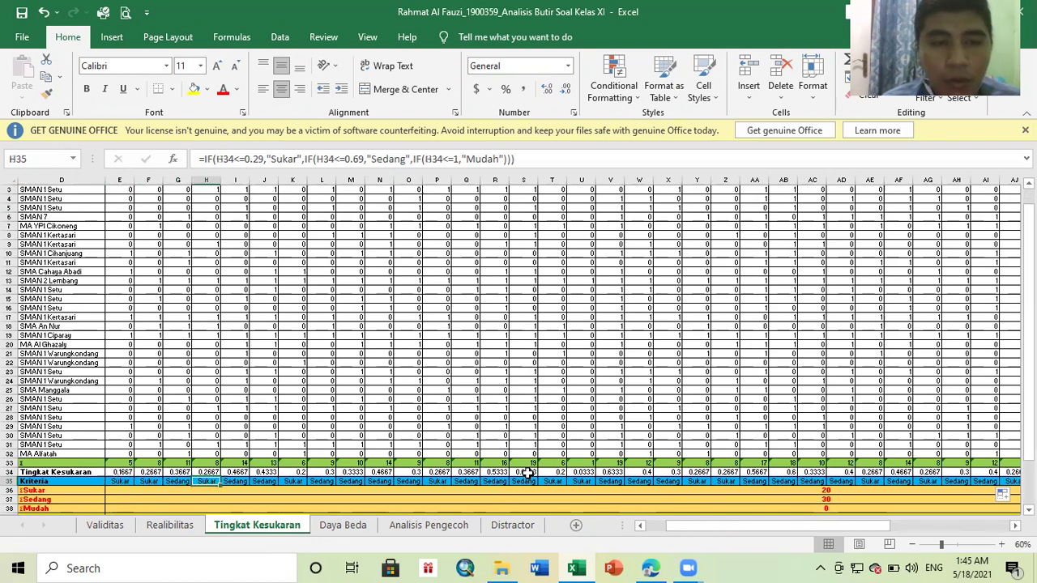
{"action": "key", "text": "Right"}
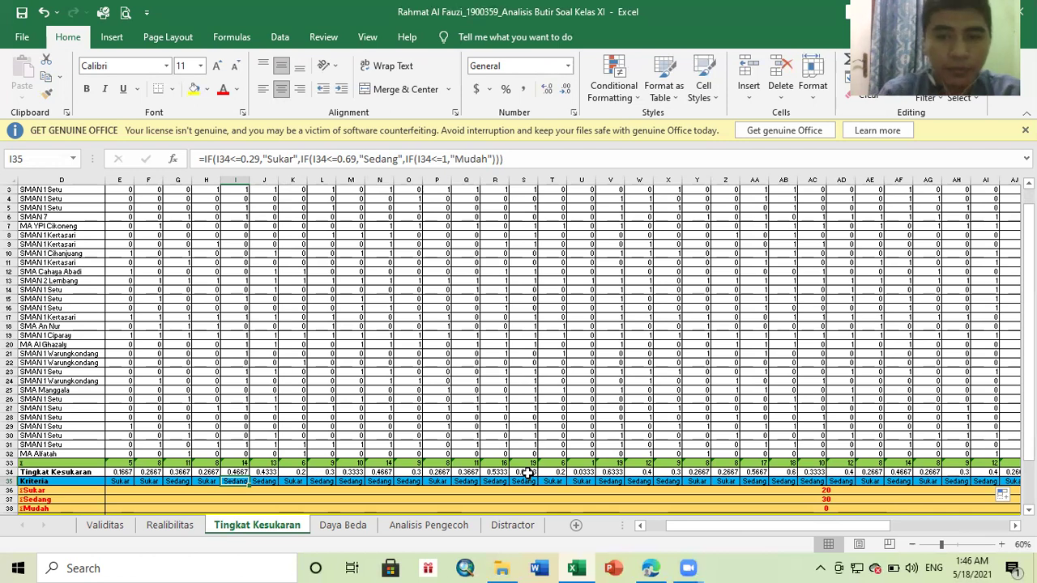
{"action": "key", "text": "Left"}
{"action": "key", "text": "Left"}
{"action": "key", "text": "Left"}
{"action": "key", "text": "Left"}
{"action": "key", "text": "Left"}
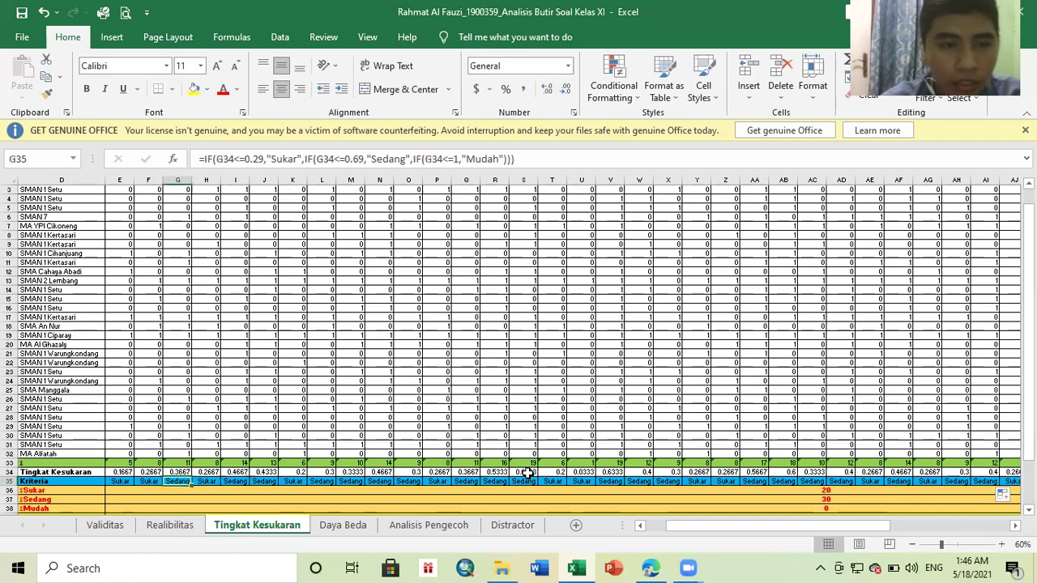
{"action": "key", "text": "Right"}
{"action": "key", "text": "Right"}
{"action": "key", "text": "Right"}
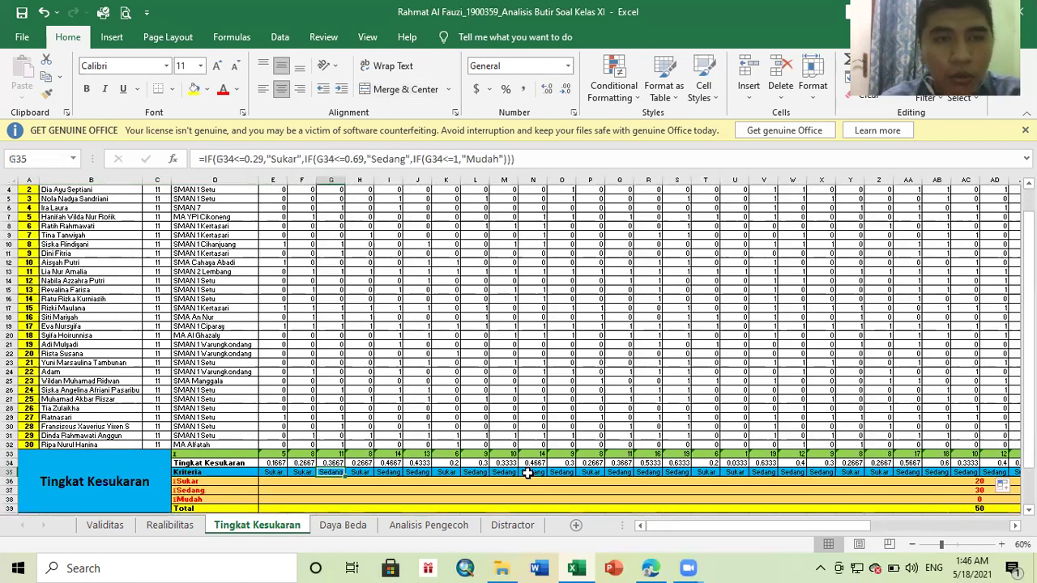
Examine the ΣSukar row's label and its COUNTIF formula in E36.
{"action": "key", "text": "Down"}
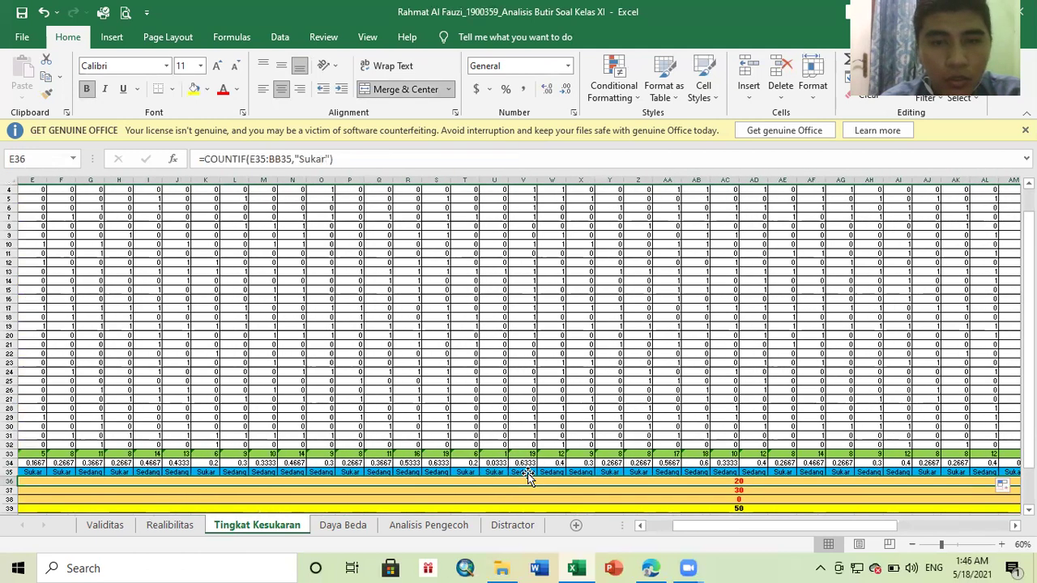
{"action": "key", "text": "Left"}
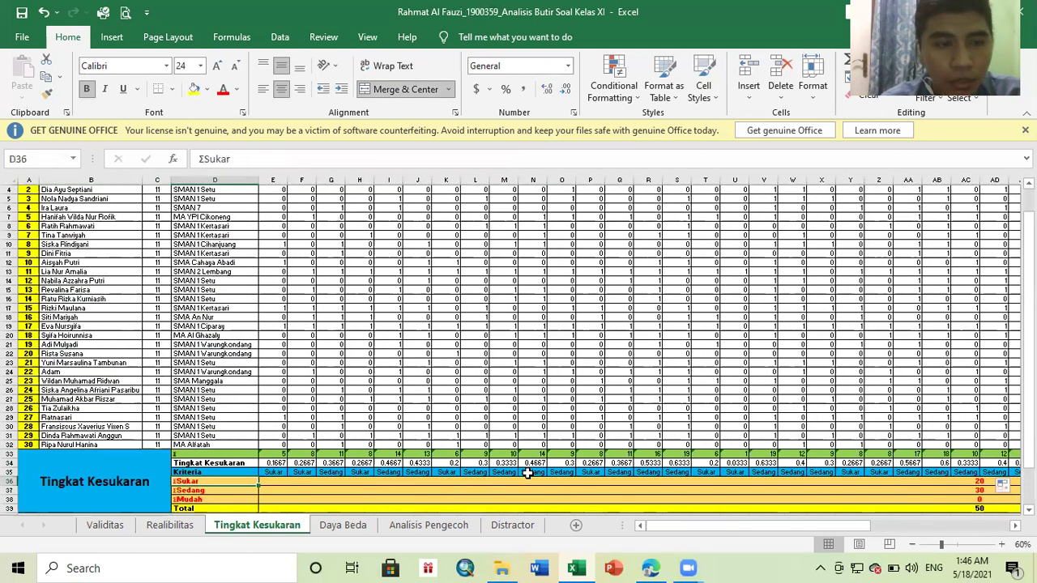
{"action": "key", "text": "Down"}
{"action": "key", "text": "Down"}
{"action": "key", "text": "Up"}
{"action": "key", "text": "Up"}
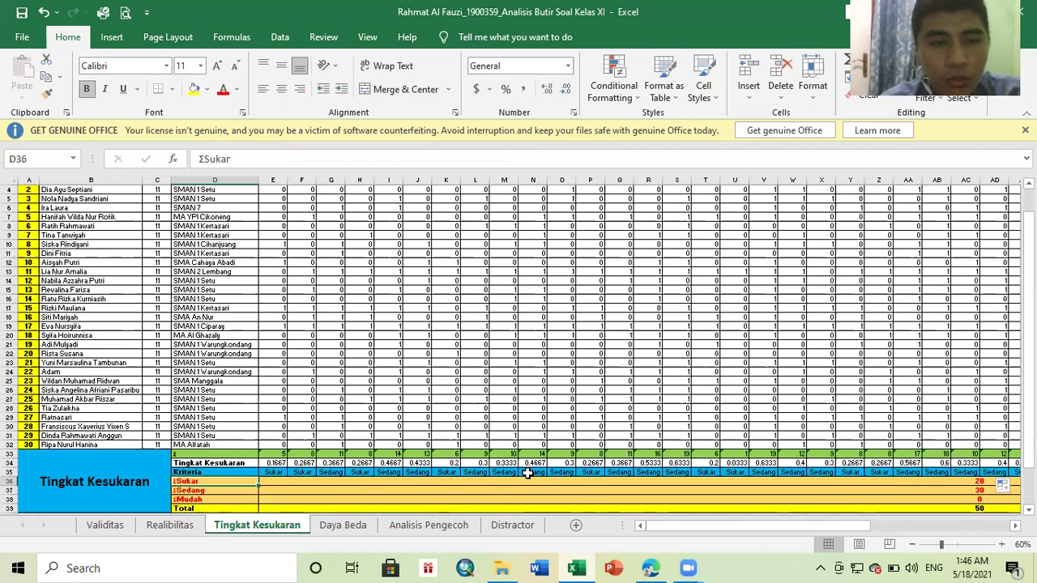
{"action": "key", "text": "Right"}
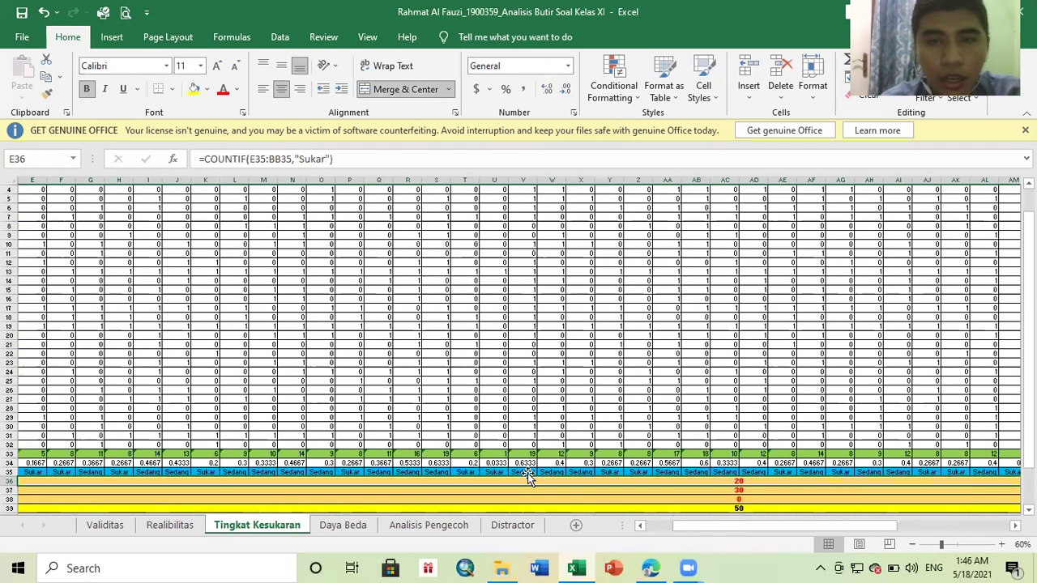
Examine the COUNTIF formulas of the ΣSedang and ΣMudah rows and return to the ΣSukar count.
{"action": "key", "text": "Down"}
{"action": "key", "text": "Left"}
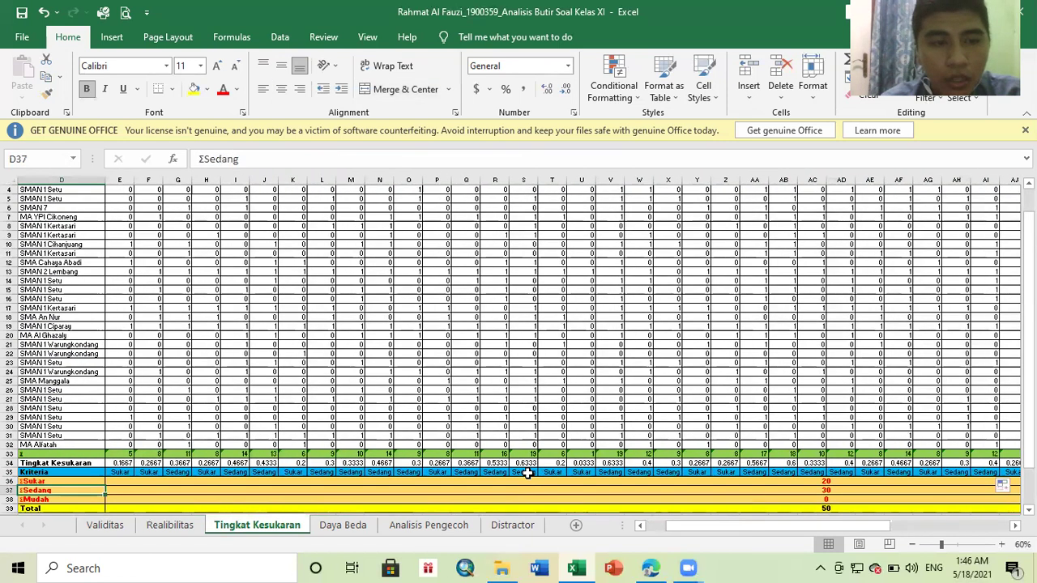
{"action": "key", "text": "Right"}
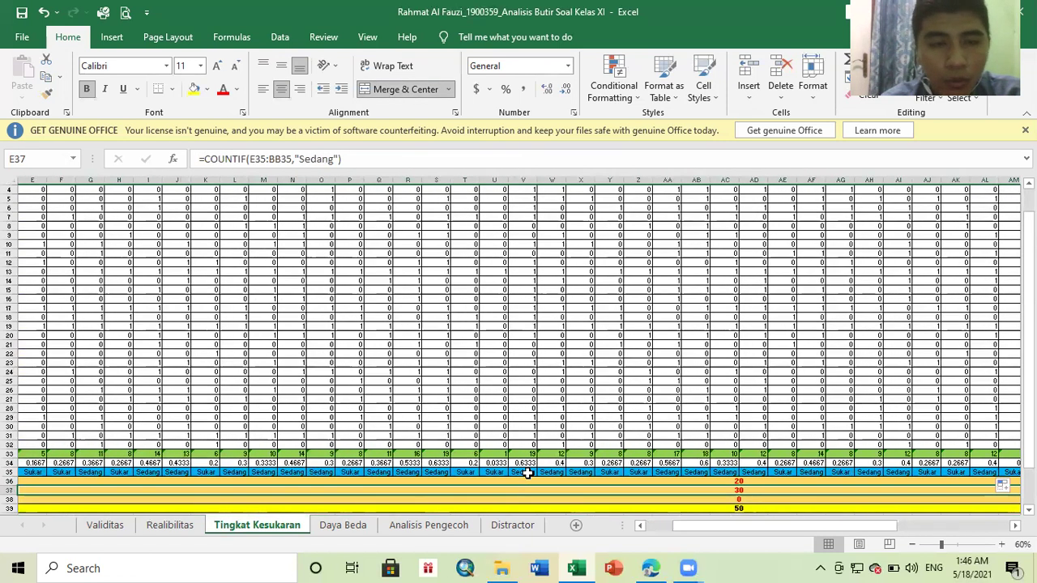
{"action": "key", "text": "Left"}
{"action": "key", "text": "Down"}
{"action": "key", "text": "Right"}
{"action": "key", "text": "Left"}
{"action": "key", "text": "Right"}
{"action": "key", "text": "Up"}
{"action": "key", "text": "Up"}
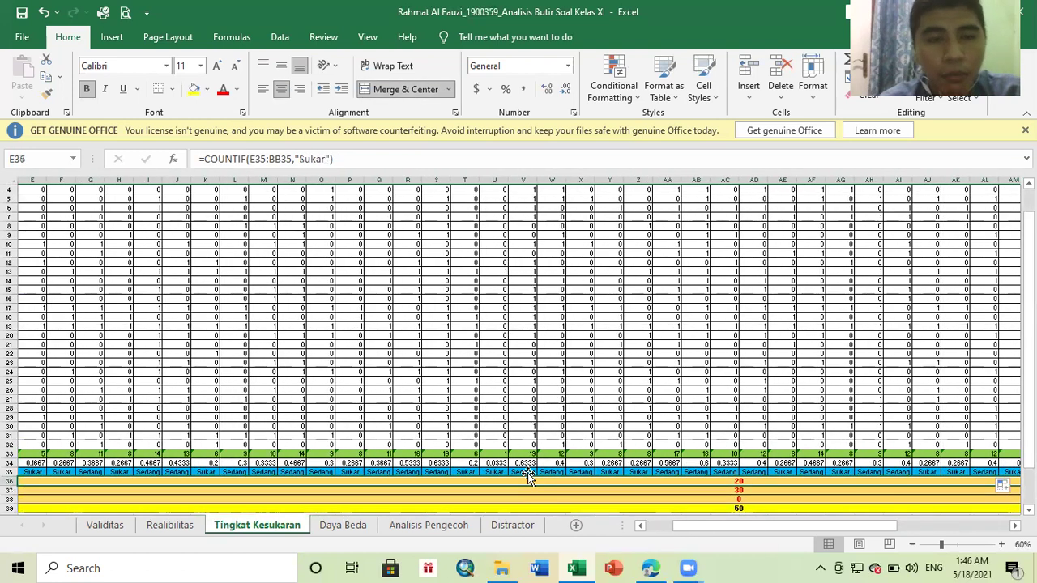
Review question 1's criteria formula in E35, the ΣMudah count and the Total row's SUM formula in E39.
{"action": "key", "text": "Up"}
{"action": "key", "text": "Left"}
{"action": "key", "text": "Right"}
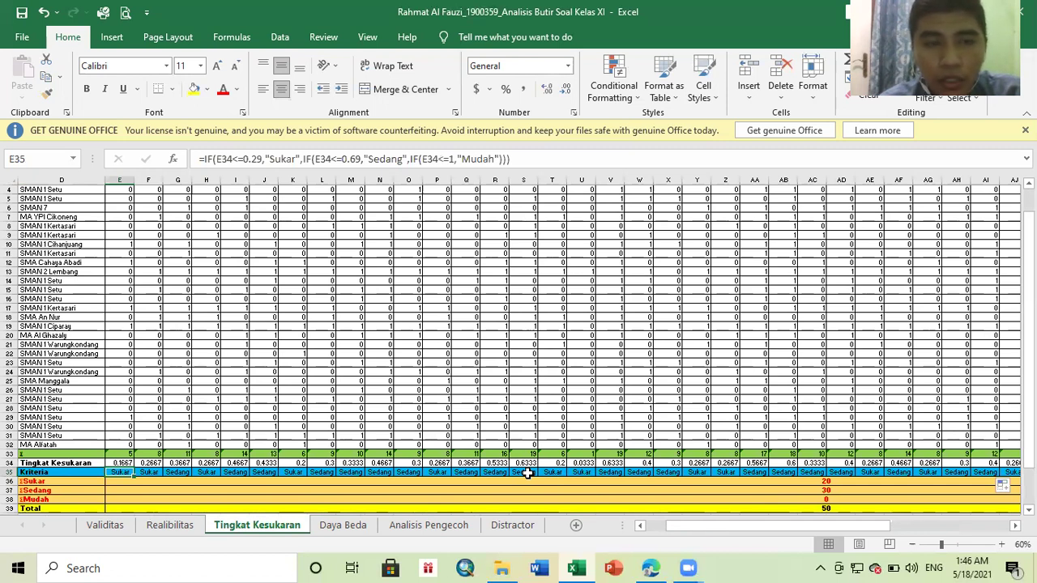
{"action": "scroll", "coordinate": [527, 473], "scroll_direction": "right", "scroll_amount": 1}
{"action": "key", "text": "Down"}
{"action": "key", "text": "Down"}
{"action": "key", "text": "Down"}
{"action": "key", "text": "Down"}
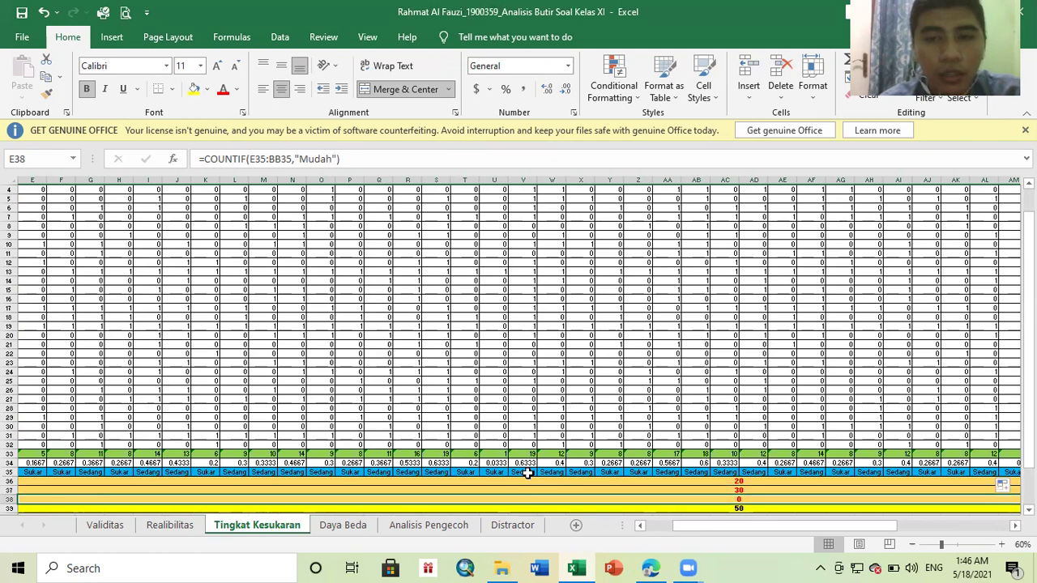
{"action": "key", "text": "Right"}
{"action": "key", "text": "Left"}
{"action": "key", "text": "Left"}
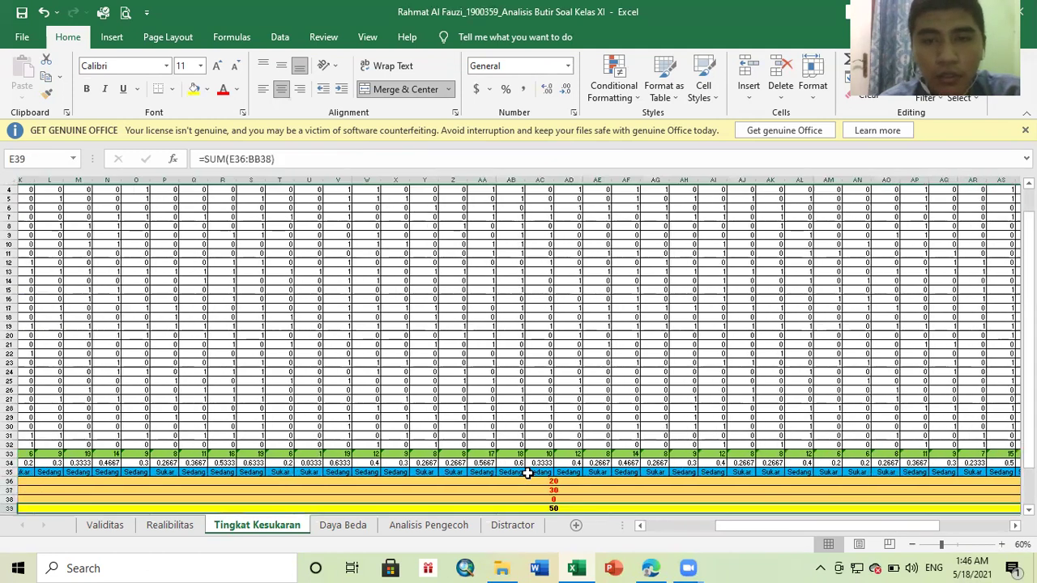
Go back up through the school column to the table's first header cell, A1.
{"action": "key", "text": "Up"}
{"action": "key", "text": "Up"}
{"action": "key", "text": "Up"}
{"action": "key", "text": "Up"}
{"action": "key", "text": "Up"}
{"action": "key", "text": "Up"}
{"action": "key", "text": "Up"}
{"action": "key", "text": "Up"}
{"action": "key", "text": "Up"}
{"action": "key", "text": "Up"}
{"action": "key", "text": "Up"}
{"action": "key", "text": "Up"}
{"action": "key", "text": "Up"}
{"action": "key", "text": "Up"}
{"action": "key", "text": "Up"}
{"action": "key", "text": "Up"}
{"action": "key", "text": "Up"}
{"action": "key", "text": "Up"}
{"action": "key", "text": "Up"}
{"action": "key", "text": "Up"}
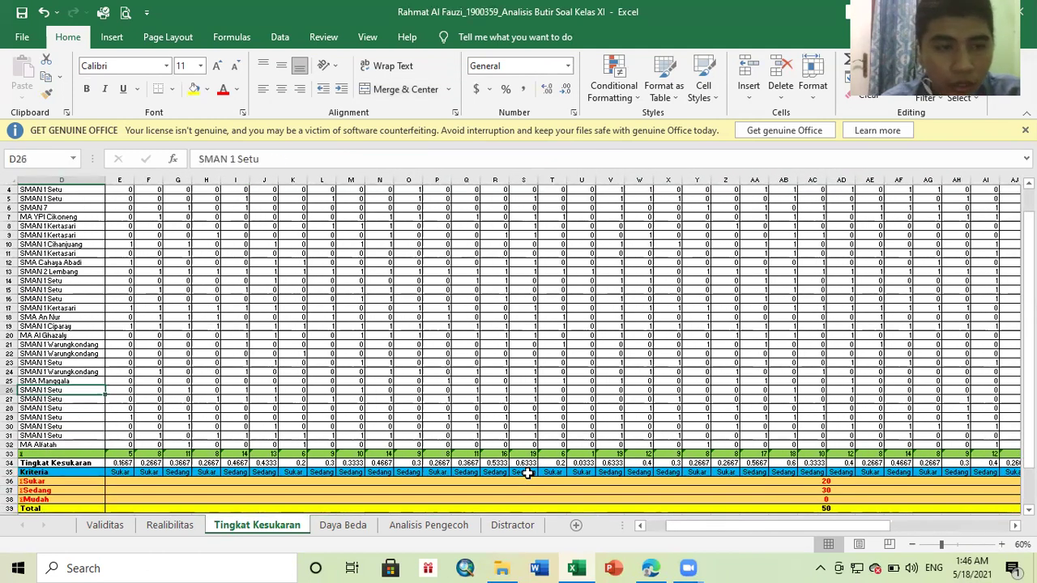
{"action": "key", "text": "Left"}
{"action": "key", "text": "Left"}
{"action": "key", "text": "Left"}
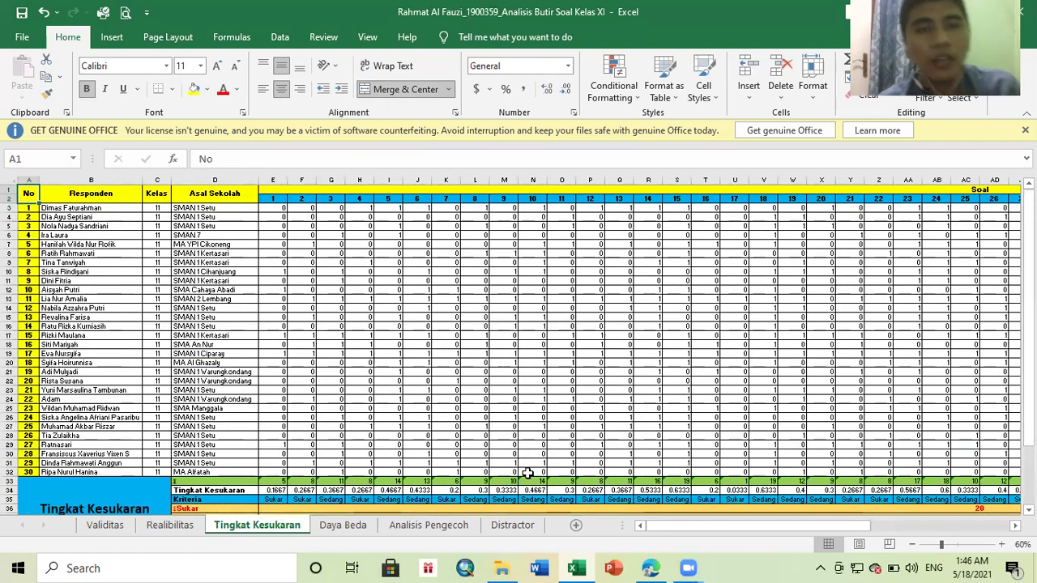
Look across the header row under Soal and return to cell A1.
{"action": "key", "text": "Right"}
{"action": "key", "text": "Right"}
{"action": "key", "text": "Right"}
{"action": "key", "text": "Right"}
{"action": "key", "text": "Right"}
{"action": "key", "text": "Right"}
{"action": "key", "text": "Right"}
{"action": "key", "text": "Right"}
{"action": "key", "text": "Right"}
{"action": "key", "text": "Right"}
{"action": "key", "text": "Right"}
{"action": "key", "text": "Right"}
{"action": "key", "text": "Right"}
{"action": "key", "text": "Right"}
{"action": "key", "text": "Right"}
{"action": "key", "text": "Right"}
{"action": "key", "text": "Right"}
{"action": "key", "text": "Right"}
{"action": "key", "text": "Right"}
{"action": "key", "text": "Right"}
{"action": "key", "text": "Right"}
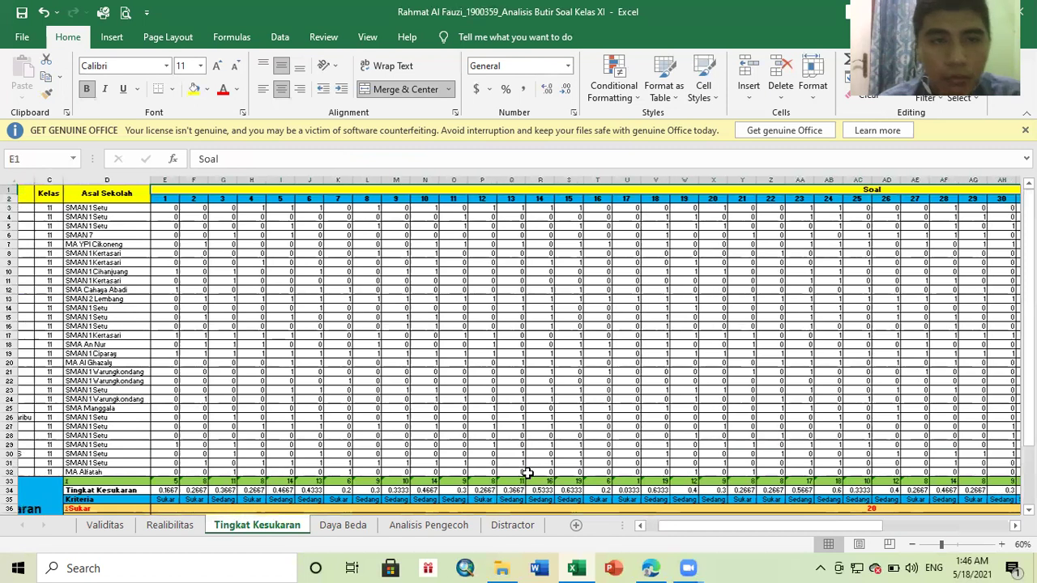
{"action": "key", "text": "Left"}
{"action": "key", "text": "Left"}
{"action": "key", "text": "Left"}
{"action": "key", "text": "Left"}
{"action": "key", "text": "Left"}
{"action": "key", "text": "Left"}
{"action": "key", "text": "Left"}
{"action": "key", "text": "Left"}
{"action": "key", "text": "Left"}
{"action": "key", "text": "Left"}
{"action": "key", "text": "Left"}
{"action": "key", "text": "Left"}
{"action": "key", "text": "Left"}
{"action": "key", "text": "Left"}
{"action": "key", "text": "Left"}
{"action": "key", "text": "Left"}
{"action": "key", "text": "Left"}
{"action": "key", "text": "Left"}
{"action": "key", "text": "Home"}
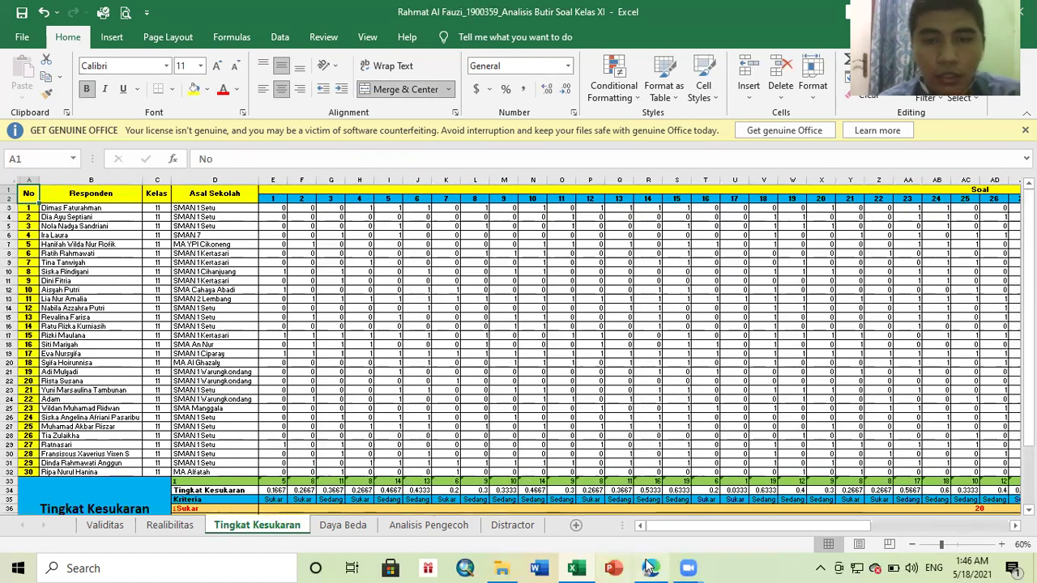
Switch to the teaching-material PDF in Edge and look up the Daya Pembeda definition and formula on page 3.
{"action": "mouse_move", "coordinate": [648, 567]}
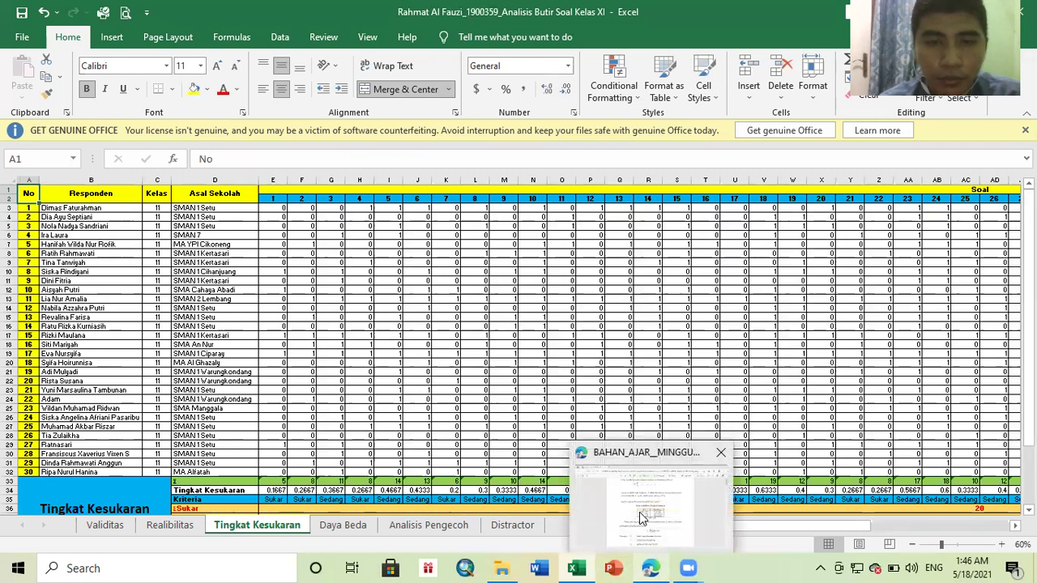
{"action": "left_click", "coordinate": [644, 539]}
{"action": "scroll", "coordinate": [569, 417], "scroll_direction": "down", "scroll_amount": 6}
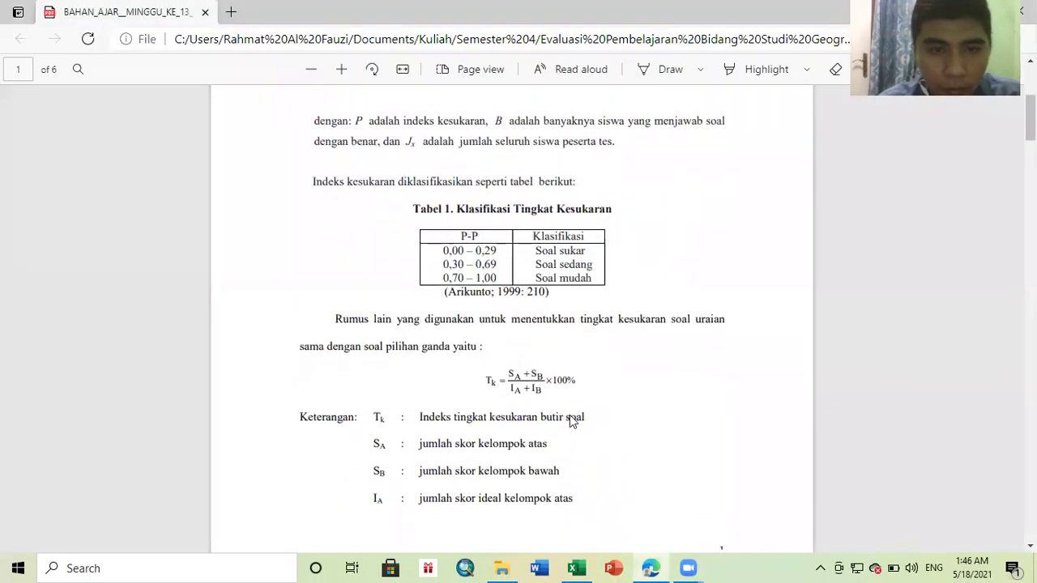
{"action": "scroll", "coordinate": [569, 415], "scroll_direction": "down", "scroll_amount": 10}
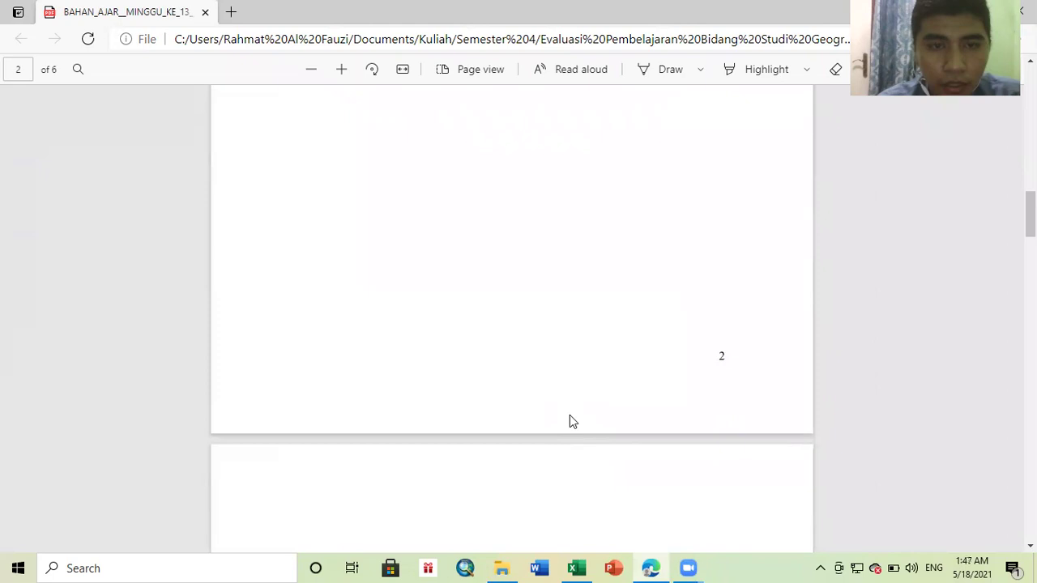
{"action": "scroll", "coordinate": [570, 415], "scroll_direction": "down", "scroll_amount": 2}
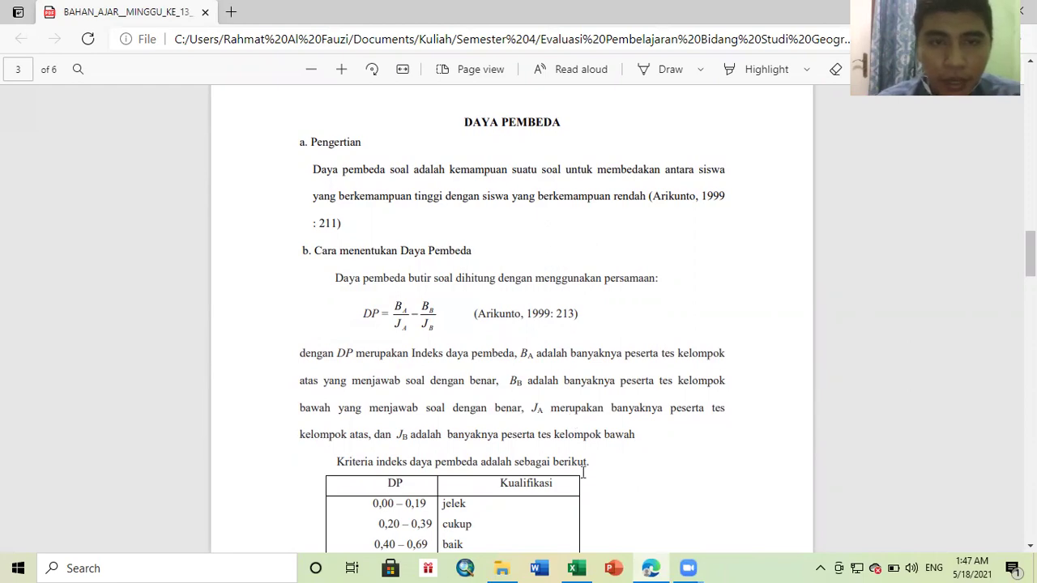
Switch back to the Excel workbook, open the Daya Beda sheet and go to the first student's answer scores.
{"action": "left_click", "coordinate": [580, 568]}
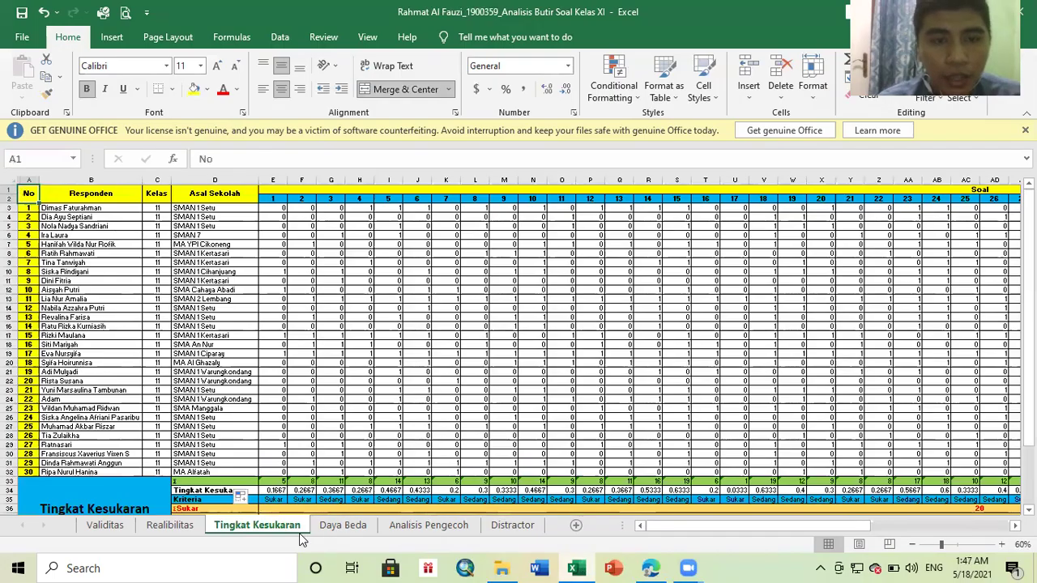
{"action": "left_click", "coordinate": [341, 526]}
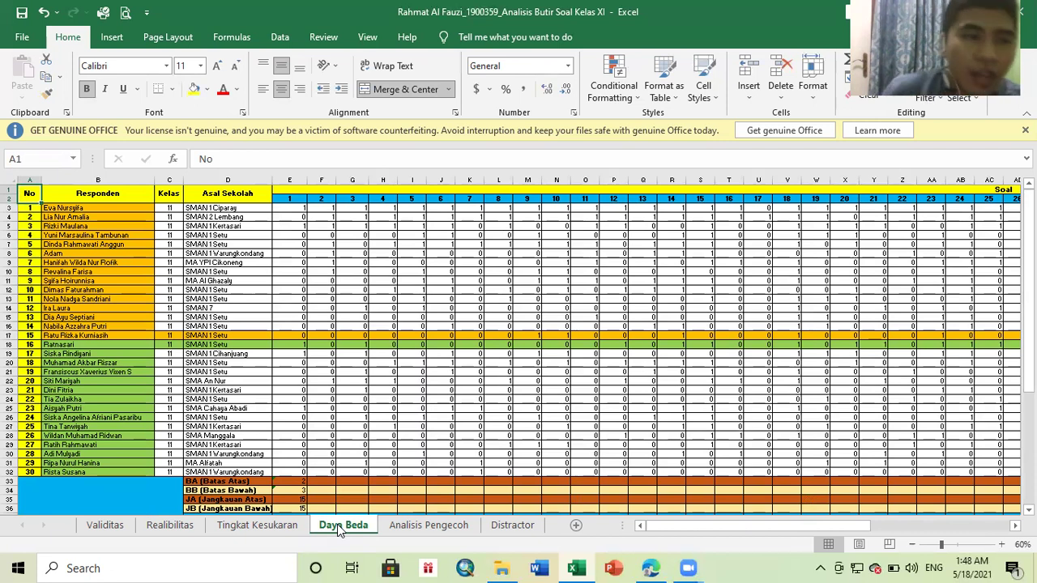
{"action": "key", "text": "Down"}
{"action": "key", "text": "Right"}
{"action": "key", "text": "Right"}
{"action": "key", "text": "Right"}
{"action": "key", "text": "Right"}
{"action": "key", "text": "Right"}
{"action": "key", "text": "Right"}
{"action": "key", "text": "Right"}
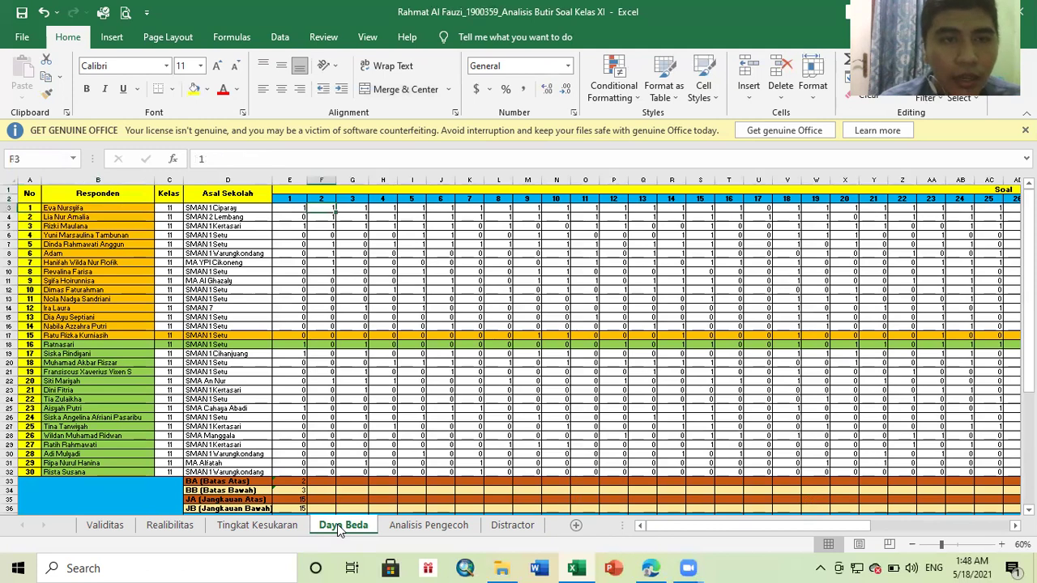
Look across the first student's answer scores in row 3, through all Soal columns and past the Total Skor column.
{"action": "key", "text": "Right"}
{"action": "key", "text": "Right"}
{"action": "key", "text": "Right"}
{"action": "key", "text": "Right"}
{"action": "key", "text": "Right"}
{"action": "key", "text": "Right"}
{"action": "key", "text": "Right"}
{"action": "key", "text": "Right"}
{"action": "key", "text": "Right"}
{"action": "key", "text": "Right"}
{"action": "key", "text": "Right"}
{"action": "key", "text": "Right"}
{"action": "key", "text": "Right"}
{"action": "key", "text": "Right"}
{"action": "key", "text": "Right"}
{"action": "key", "text": "Right"}
{"action": "key", "text": "Right"}
{"action": "key", "text": "Right"}
{"action": "key", "text": "Right"}
{"action": "key", "text": "Right"}
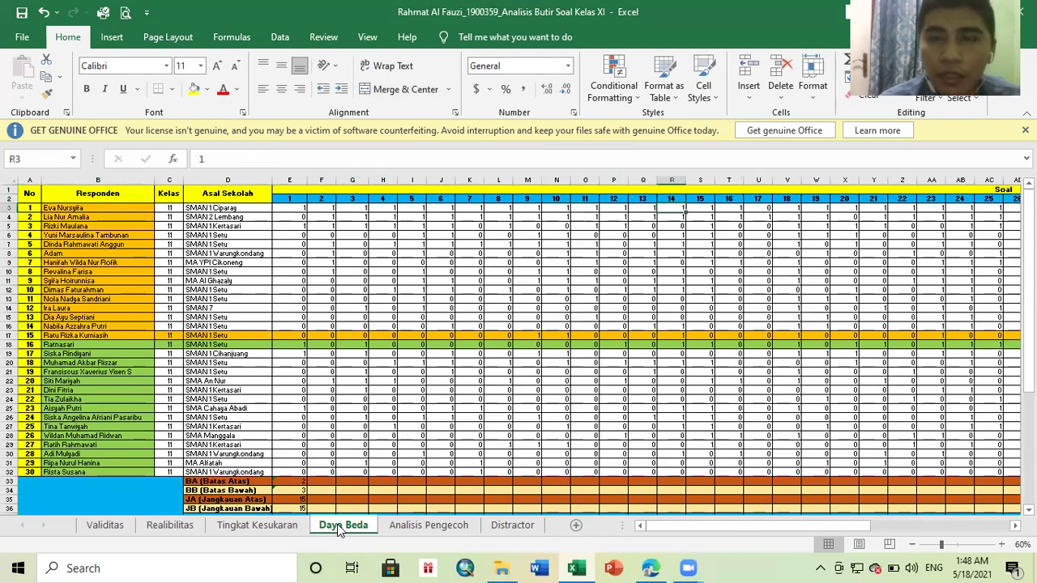
{"action": "key", "text": "Right"}
{"action": "key", "text": "Right"}
{"action": "key", "text": "Right"}
{"action": "key", "text": "Right"}
{"action": "key", "text": "Right"}
{"action": "key", "text": "Right"}
{"action": "key", "text": "Right"}
{"action": "key", "text": "Right"}
{"action": "key", "text": "Right"}
{"action": "key", "text": "Right"}
{"action": "key", "text": "Right"}
{"action": "key", "text": "Right"}
{"action": "key", "text": "Right"}
{"action": "key", "text": "Right"}
{"action": "key", "text": "Right"}
{"action": "key", "text": "Right"}
{"action": "key", "text": "Right"}
{"action": "key", "text": "Right"}
{"action": "key", "text": "Right"}
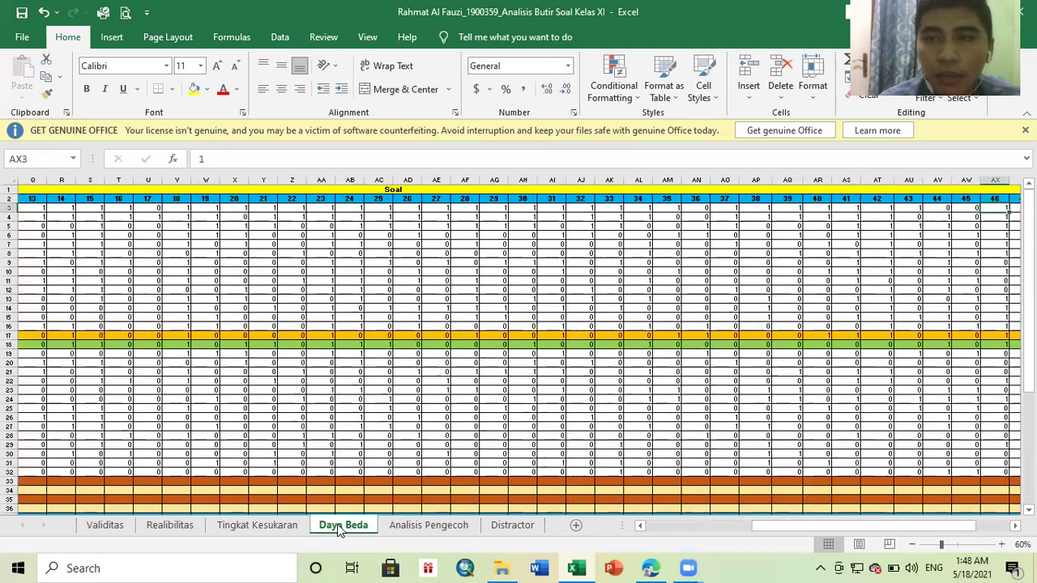
Look back over row 3's scores as far as Soal 40, and return to the first student's Total Skor cell, BC3.
{"action": "key", "text": "Left"}
{"action": "key", "text": "Left"}
{"action": "key", "text": "Left"}
{"action": "key", "text": "Left"}
{"action": "key", "text": "Left"}
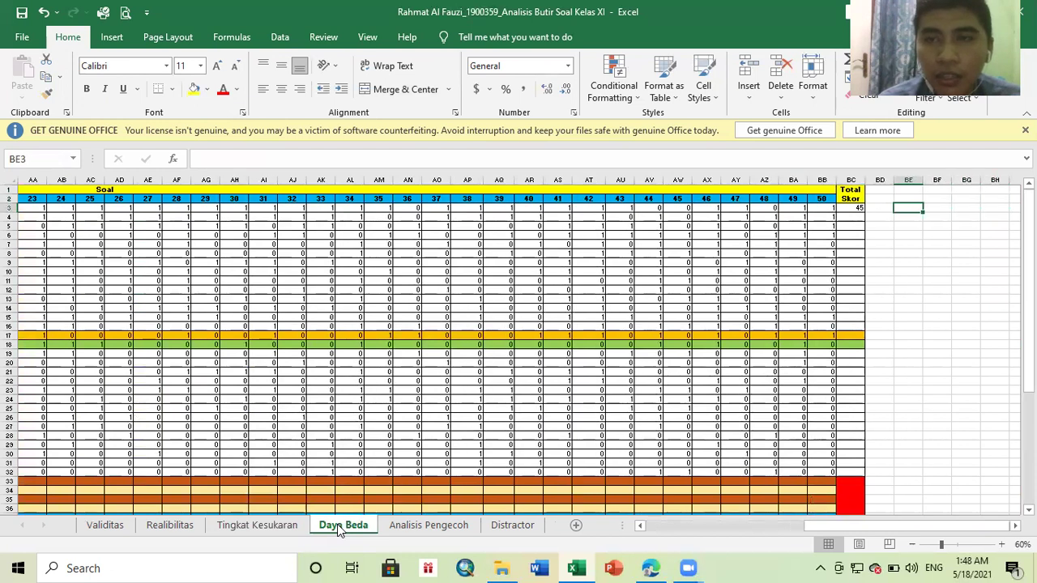
{"action": "key", "text": "Left"}
{"action": "key", "text": "Left"}
{"action": "key", "text": "Left"}
{"action": "key", "text": "Left"}
{"action": "key", "text": "Left"}
{"action": "key", "text": "Left"}
{"action": "key", "text": "Left"}
{"action": "key", "text": "Left"}
{"action": "key", "text": "Left"}
{"action": "key", "text": "Left"}
{"action": "key", "text": "Left"}
{"action": "key", "text": "Left"}
{"action": "key", "text": "Left"}
{"action": "key", "text": "Left"}
{"action": "key", "text": "Left"}
{"action": "key", "text": "Left"}
{"action": "key", "text": "Left"}
{"action": "key", "text": "Left"}
{"action": "key", "text": "Left"}
{"action": "key", "text": "Left"}
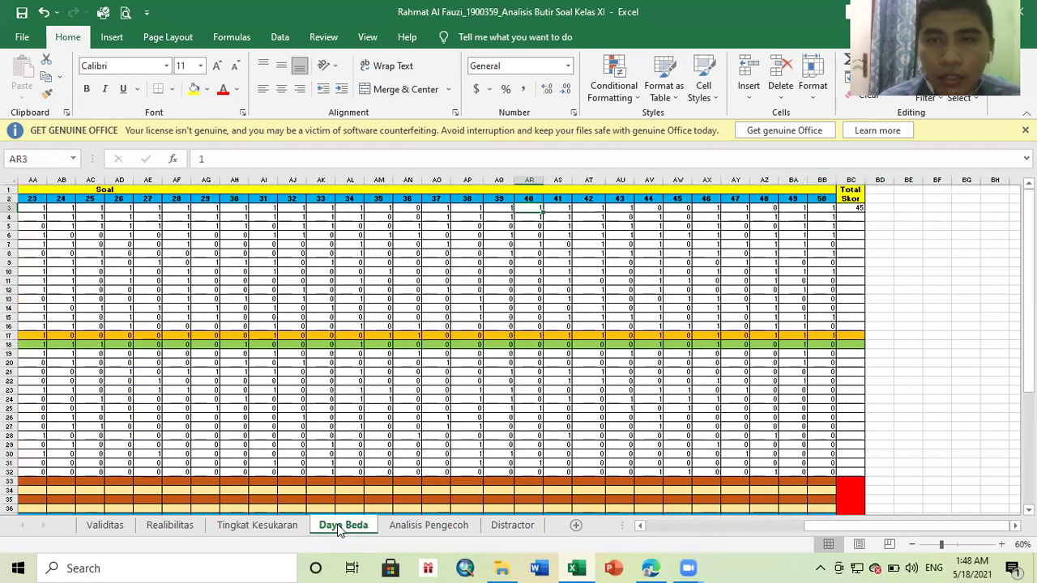
{"action": "key", "text": "Right"}
{"action": "key", "text": "Right"}
{"action": "key", "text": "Right"}
{"action": "key", "text": "Right"}
{"action": "key", "text": "Right"}
{"action": "key", "text": "Right"}
{"action": "key", "text": "Right"}
{"action": "key", "text": "Right"}
{"action": "key", "text": "Right"}
{"action": "key", "text": "Right"}
{"action": "key", "text": "Right"}
{"action": "key", "text": "Right"}
{"action": "key", "text": "Right"}
{"action": "key", "text": "Right"}
{"action": "key", "text": "Right"}
{"action": "key", "text": "Right"}
{"action": "key", "text": "Right"}
{"action": "key", "text": "Right"}
{"action": "key", "text": "Right"}
{"action": "key", "text": "Right"}
{"action": "key", "text": "Left"}
{"action": "key", "text": "Left"}
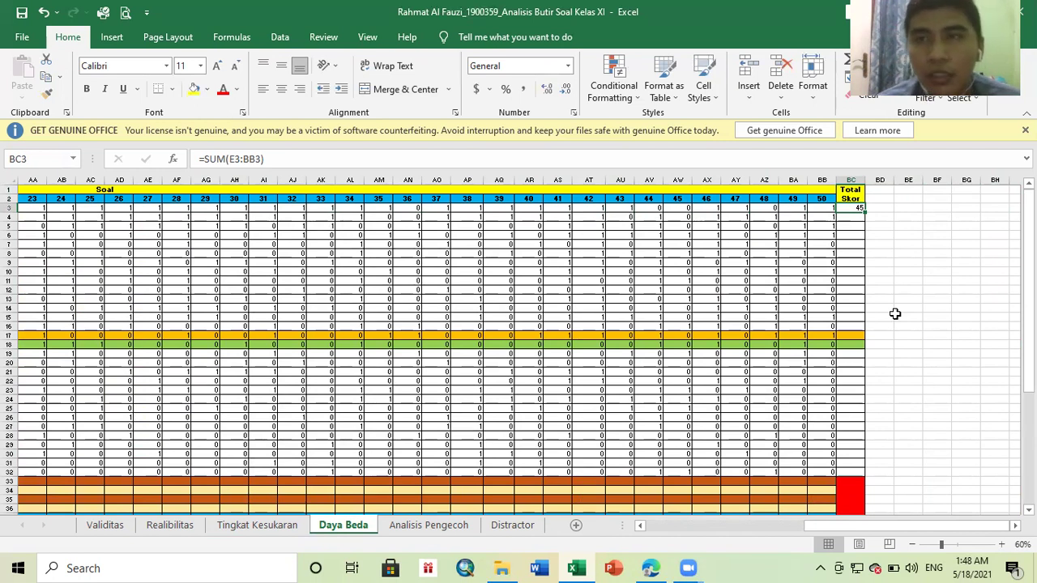
Fill the Total Skor formula =SUM(E3:BB3) down from BC3 to BC32 for all students.
{"action": "mouse_move", "coordinate": [907, 525]}
{"action": "left_mouse_down"}
{"action": "mouse_move", "coordinate": [893, 527]}
{"action": "mouse_move", "coordinate": [914, 528]}
{"action": "left_mouse_up"}
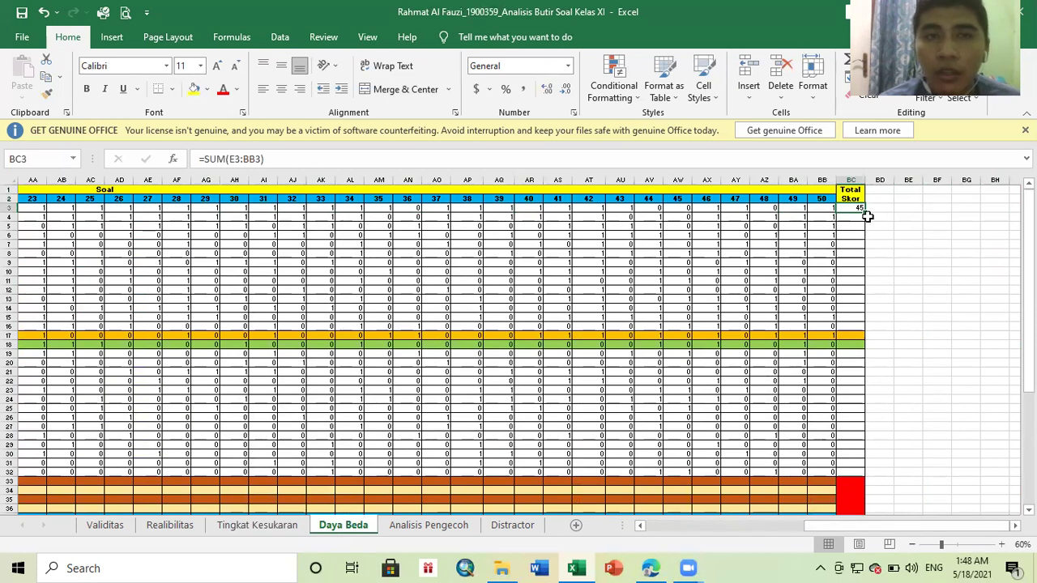
{"action": "left_click_drag", "start_coordinate": [867, 212], "coordinate": [850, 478]}
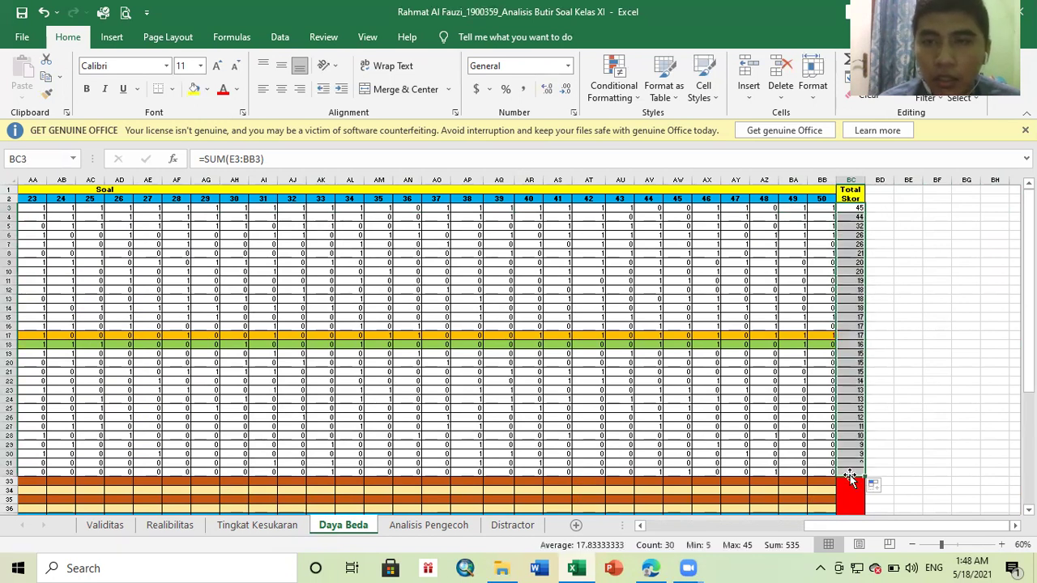
{"action": "left_click", "coordinate": [894, 281]}
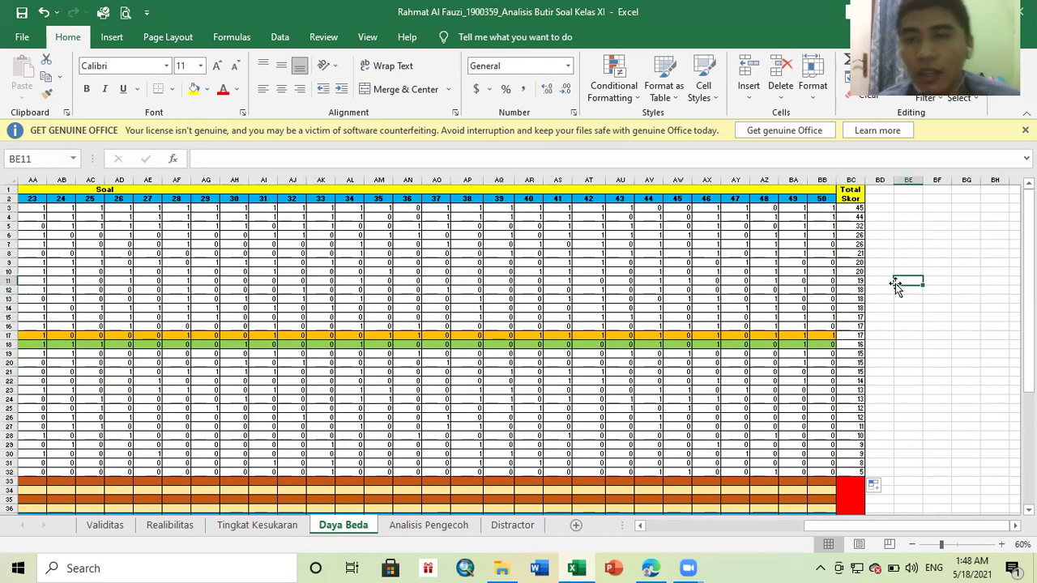
Go back to the first student's filled total in the Total Skor column, cell BC3.
{"action": "key", "text": "Left"}
{"action": "key", "text": "Up"}
{"action": "key", "text": "Left"}
{"action": "key", "text": "Up"}
{"action": "key", "text": "Up"}
{"action": "key", "text": "Up"}
{"action": "key", "text": "Up"}
{"action": "key", "text": "Up"}
{"action": "key", "text": "Up"}
{"action": "key", "text": "Up"}
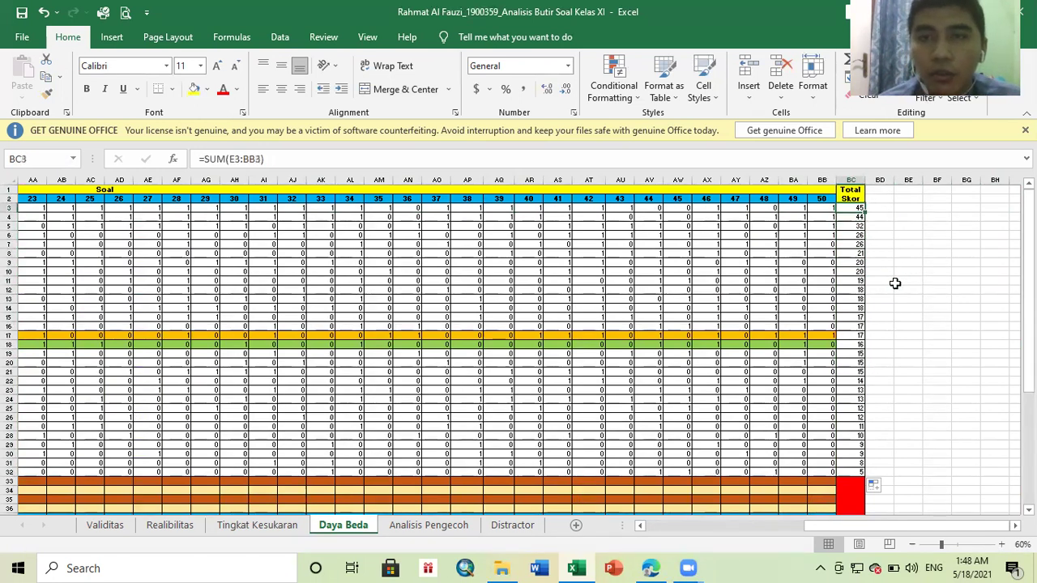
Examine the first few students' total scores at the start of the Total Skor column for their sort order.
{"action": "key", "text": "Up"}
{"action": "key", "text": "Down"}
{"action": "key", "text": "Down"}
{"action": "key", "text": "Down"}
{"action": "key", "text": "Down"}
{"action": "key", "text": "Down"}
{"action": "key", "text": "Down"}
{"action": "key", "text": "Down"}
{"action": "key", "text": "Down"}
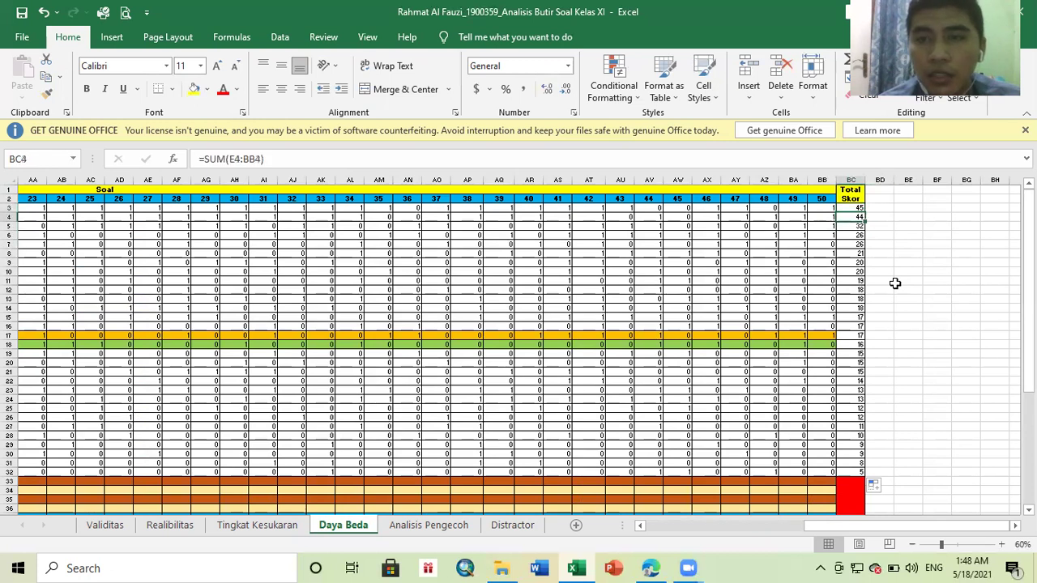
{"action": "key", "text": "Down"}
{"action": "key", "text": "Up"}
{"action": "key", "text": "Up"}
{"action": "key", "text": "Up"}
{"action": "key", "text": "Up"}
{"action": "key", "text": "Up"}
{"action": "key", "text": "Up"}
{"action": "key", "text": "Up"}
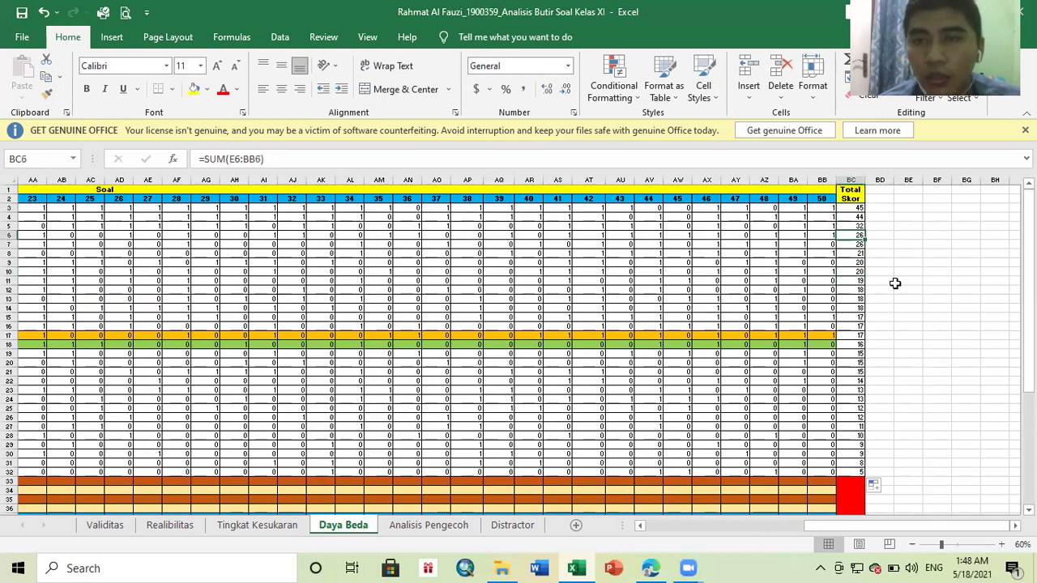
{"action": "key", "text": "Up"}
Follow the Total Skor column down through the orange boundary row to the green row's total, BC18.
{"action": "key", "text": "Down"}
{"action": "key", "text": "Down"}
{"action": "key", "text": "Down"}
{"action": "key", "text": "Down"}
{"action": "key", "text": "Down"}
{"action": "key", "text": "Down"}
{"action": "key", "text": "Down"}
{"action": "key", "text": "Down"}
{"action": "key", "text": "Down"}
{"action": "key", "text": "Down"}
{"action": "key", "text": "Down"}
{"action": "key", "text": "Down"}
{"action": "key", "text": "Down"}
{"action": "key", "text": "Down"}
{"action": "key", "text": "Down"}
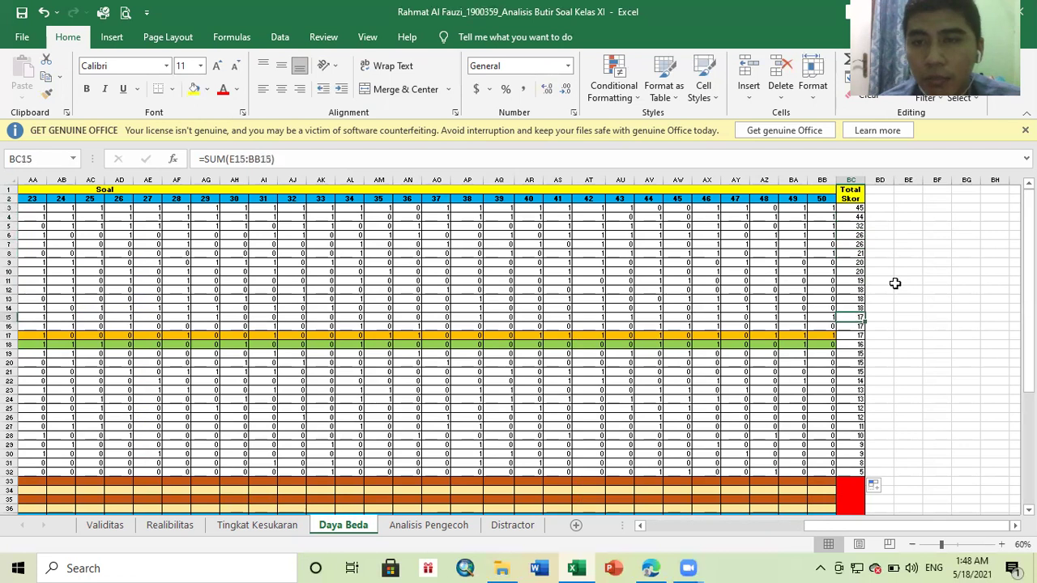
{"action": "key", "text": "Up"}
{"action": "key", "text": "Down"}
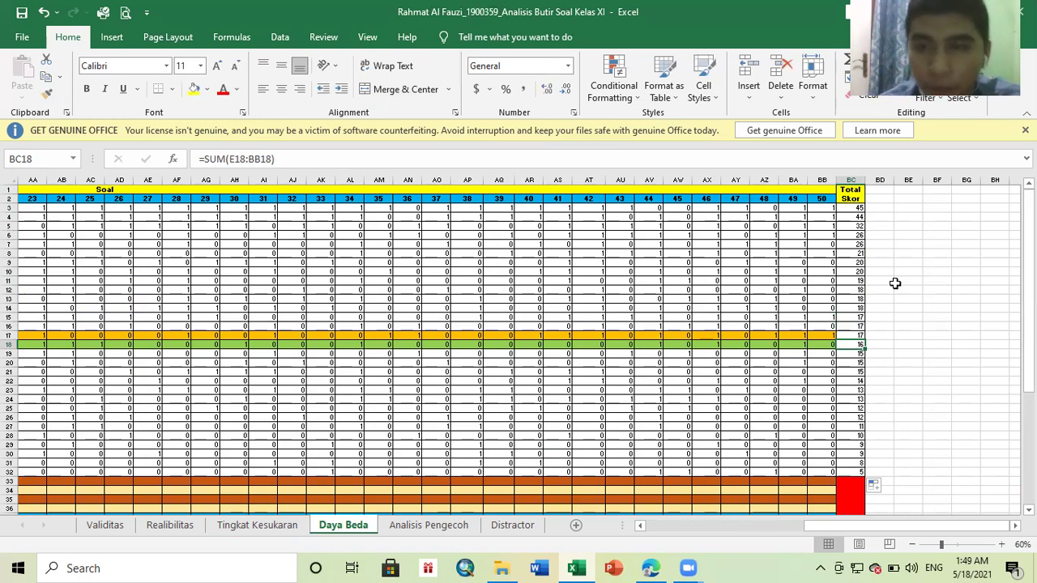
Follow the green boundary row 18 back across the question columns to the student number in cell A18.
{"action": "key", "text": "Left"}
{"action": "key", "text": "Left"}
{"action": "key", "text": "Left"}
{"action": "key", "text": "Left"}
{"action": "key", "text": "Left"}
{"action": "key", "text": "Left"}
{"action": "key", "text": "Left"}
{"action": "key", "text": "Left"}
{"action": "key", "text": "Left"}
{"action": "key", "text": "Left"}
{"action": "key", "text": "Left"}
{"action": "key", "text": "Left"}
{"action": "key", "text": "Left"}
{"action": "key", "text": "Left"}
{"action": "key", "text": "Left"}
{"action": "key", "text": "Left"}
{"action": "key", "text": "Left"}
{"action": "key", "text": "Left"}
{"action": "key", "text": "Left"}
{"action": "key", "text": "Left"}
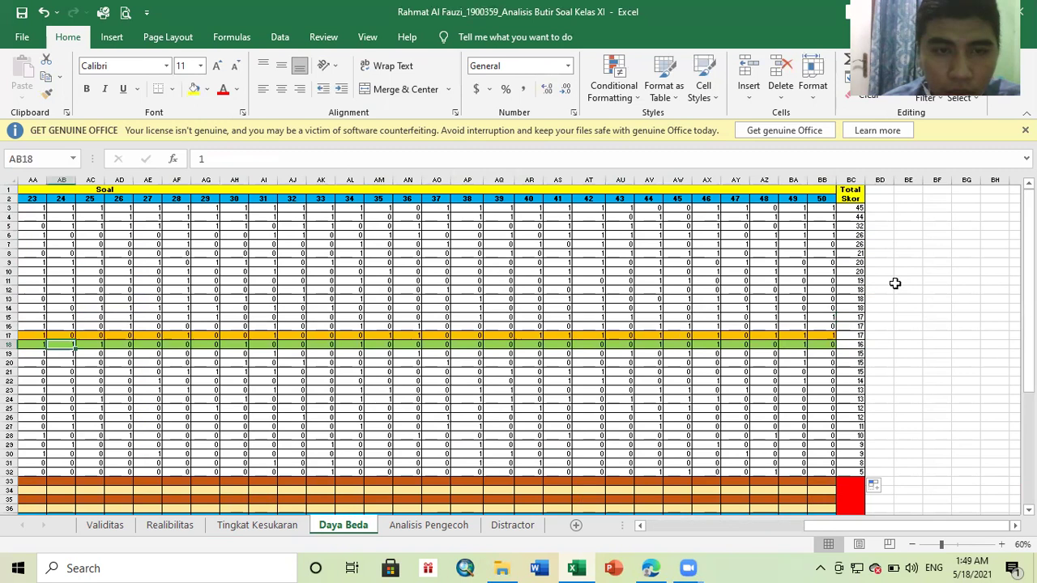
{"action": "key", "text": "Left"}
{"action": "key", "text": "Left"}
{"action": "key", "text": "Left"}
{"action": "key", "text": "Left"}
{"action": "key", "text": "Left"}
{"action": "key", "text": "Left"}
{"action": "key", "text": "Left"}
{"action": "key", "text": "Left"}
{"action": "key", "text": "Left"}
{"action": "key", "text": "Left"}
{"action": "key", "text": "Left"}
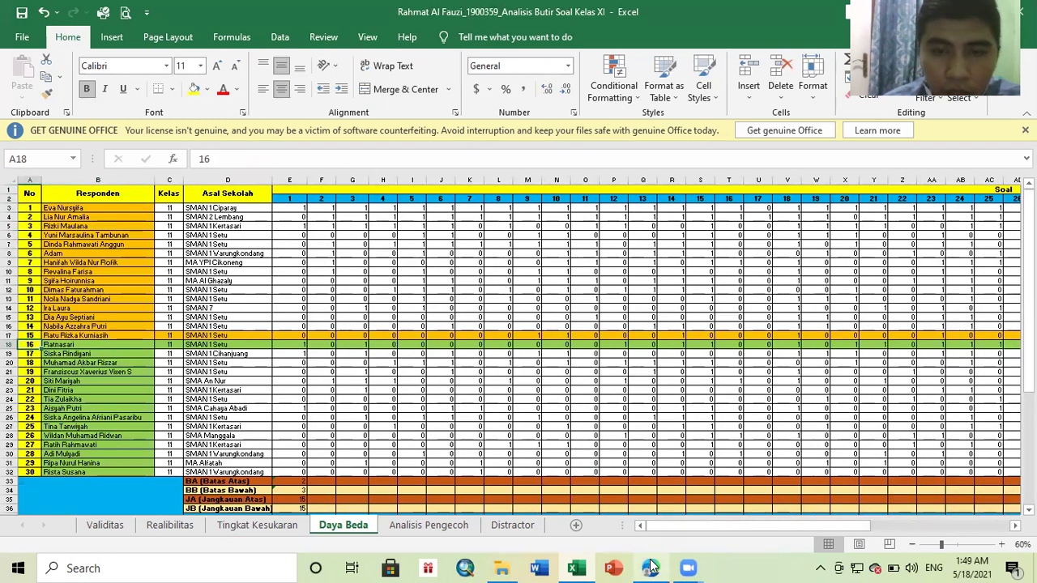
Switch to the teaching-material PDF in the browser, read the Daya Pembeda formula and its variable definitions, and return to the Excel workbook.
{"action": "mouse_move", "coordinate": [652, 567]}
{"action": "left_click", "coordinate": [650, 528]}
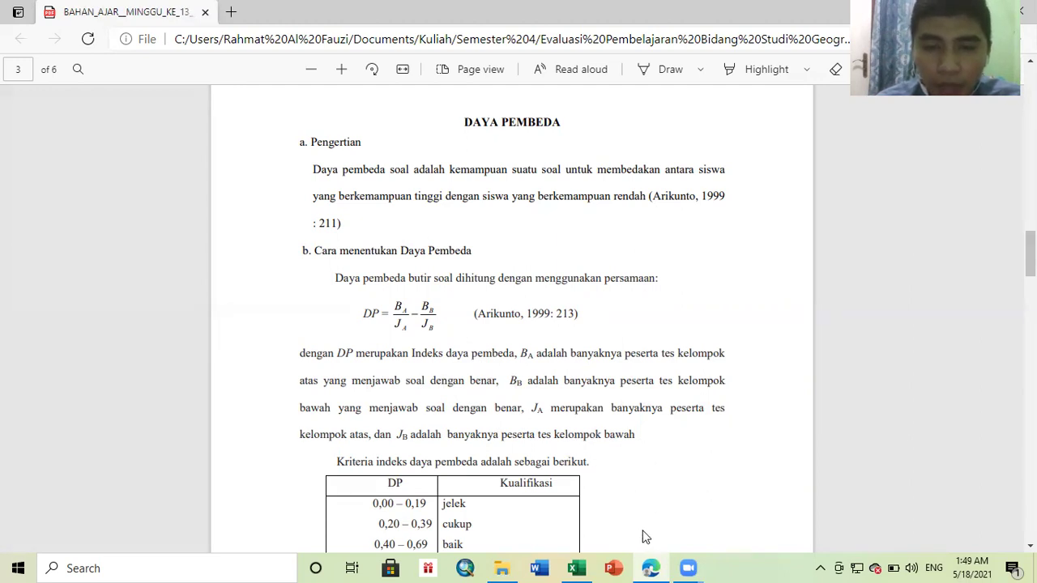
{"action": "left_click", "coordinate": [583, 567]}
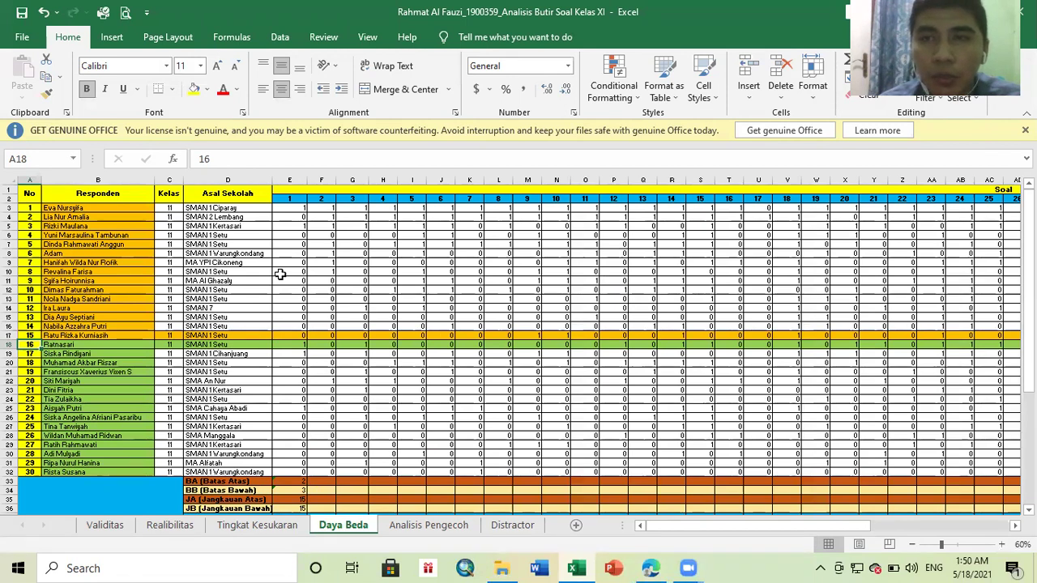
Examine which cells the BA (Batas Atas) formula for question 1 in E33 sums for the upper group.
{"action": "left_click", "coordinate": [286, 481]}
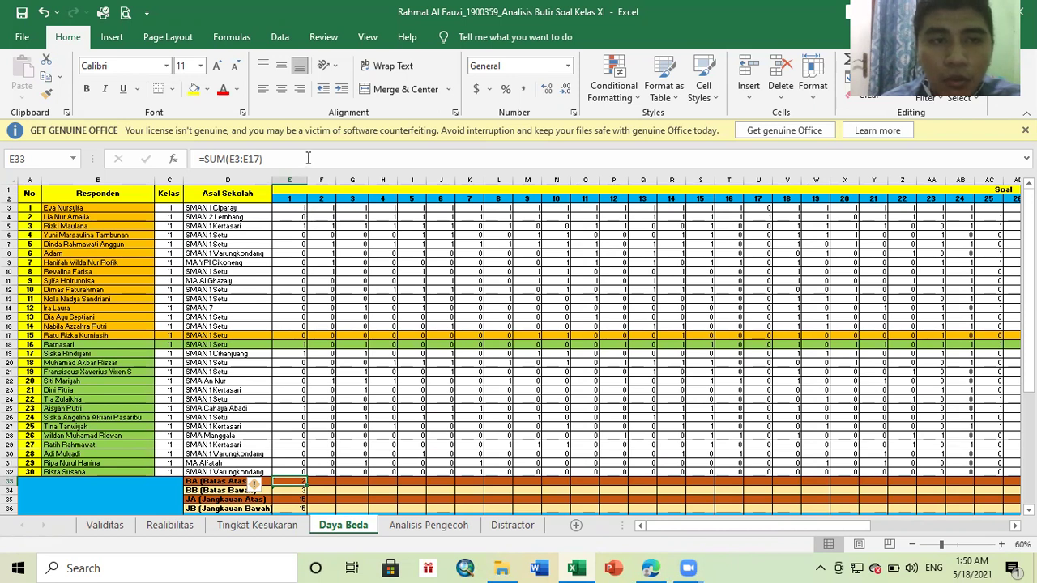
{"action": "key", "text": "F2"}
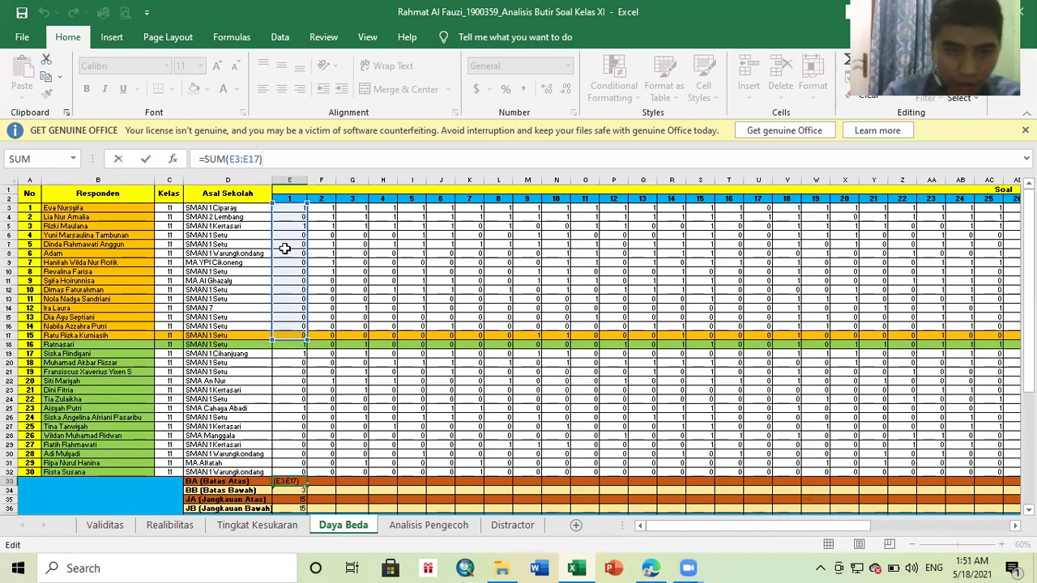
{"action": "key", "text": "Return"}
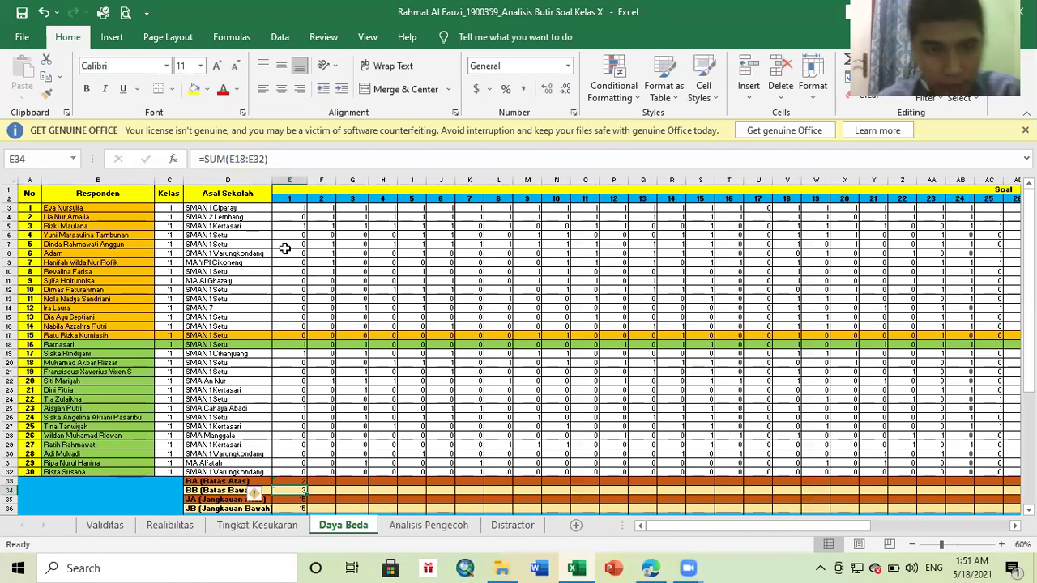
{"action": "key", "text": "Up"}
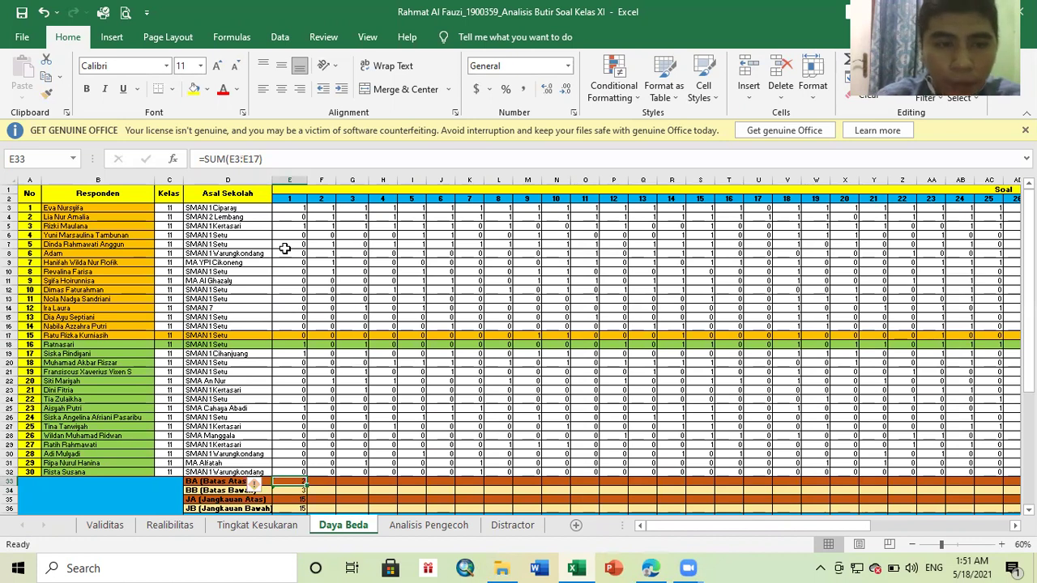
Examine which cells the BB (Batas Bawah) formula for question 1 in E34 sums for the lower group.
{"action": "key", "text": "Down"}
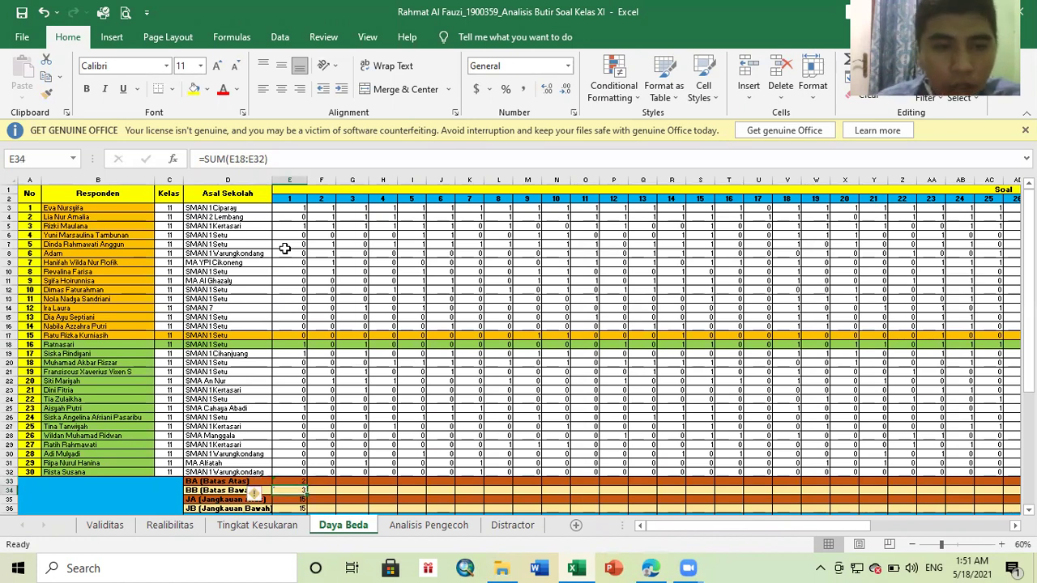
{"action": "left_click", "coordinate": [298, 162]}
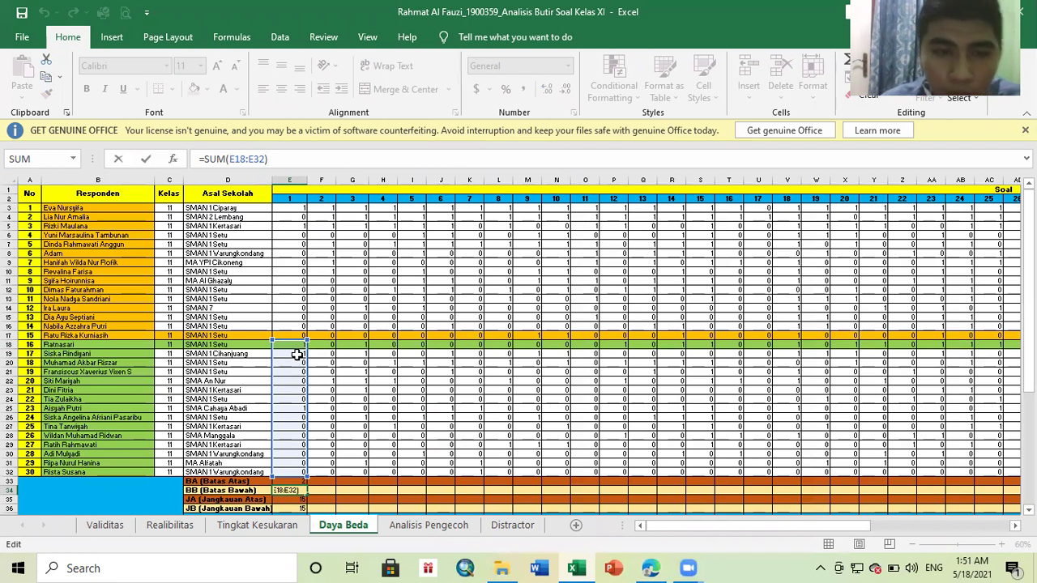
{"action": "key", "text": "Return"}
{"action": "key", "text": "Up"}
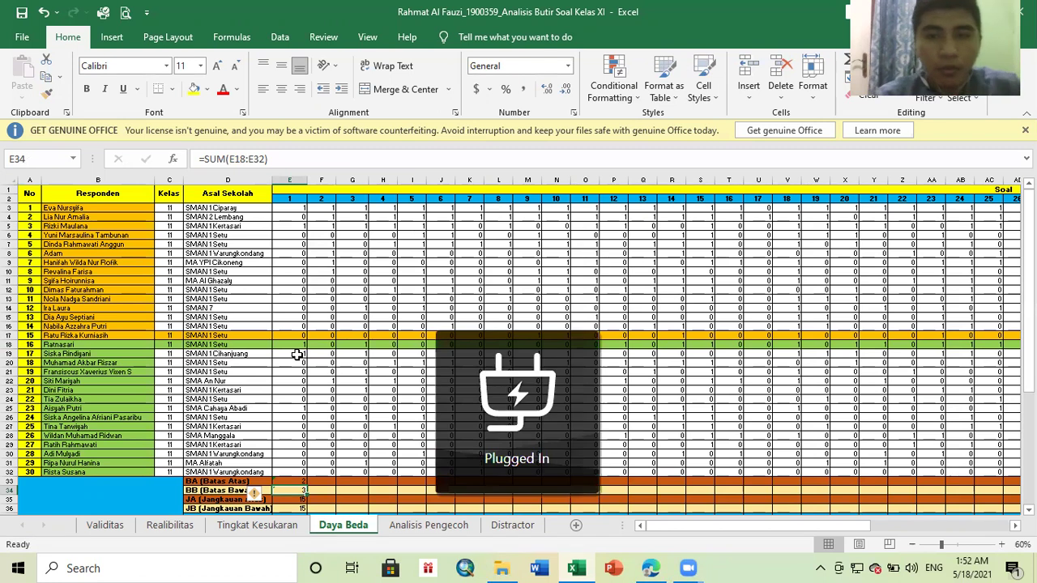
Check the JA (Jangkauan Atas) and JB (Jangkauan Bawah) entries for question 1 in E35 and E36.
{"action": "key", "text": "Down"}
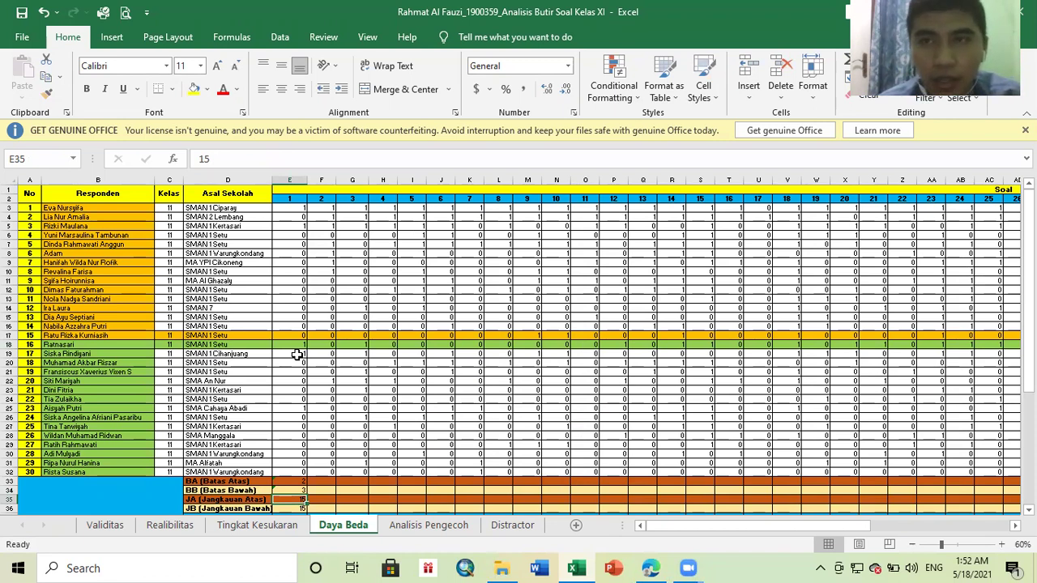
{"action": "key", "text": "Down"}
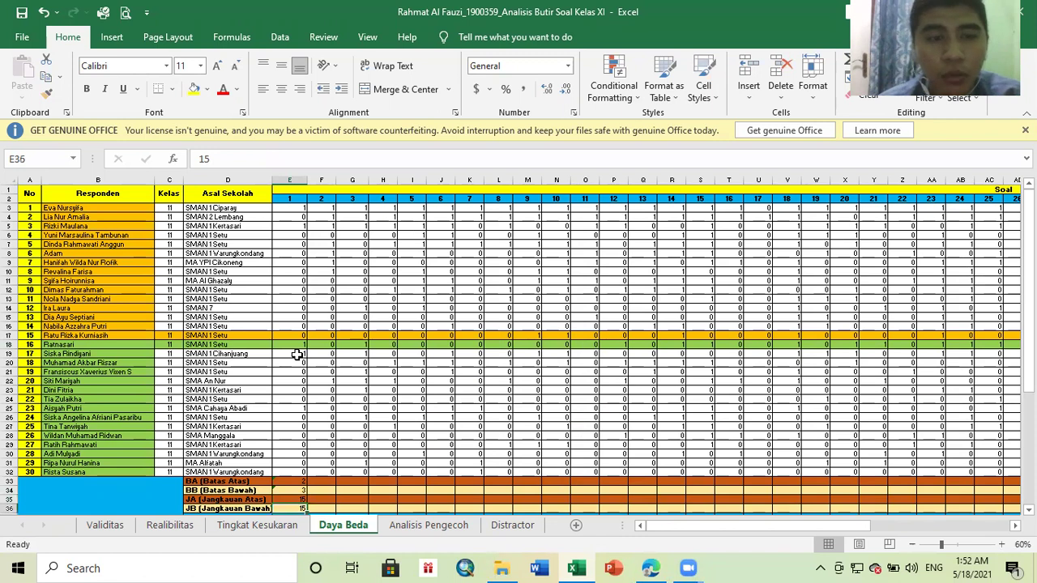
{"action": "key", "text": "Down"}
{"action": "key", "text": "Up"}
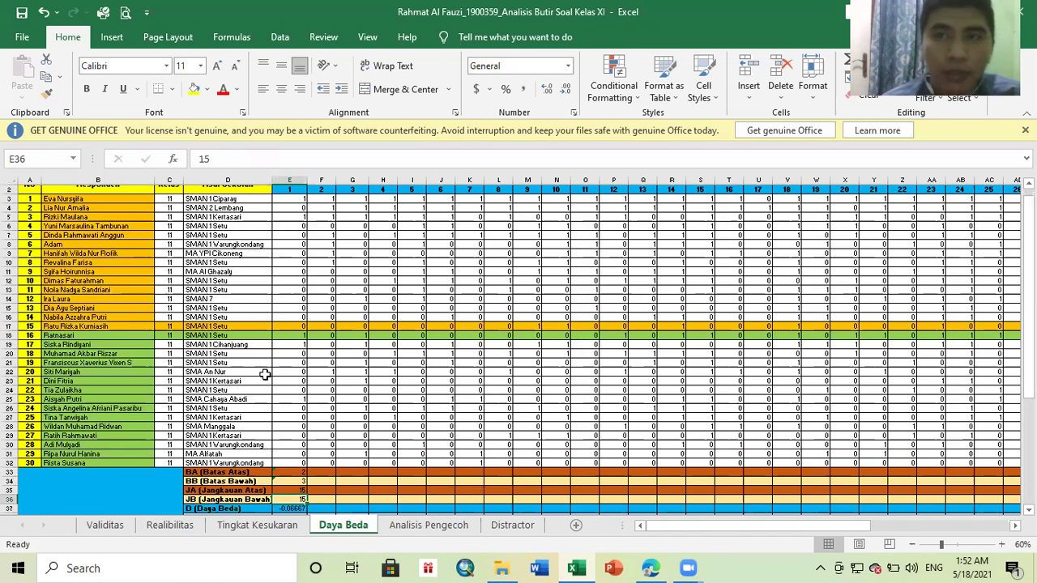
Fill the BA (Batas Atas) formula =SUM(E3:E17) from E33 across to BB33 for all 50 questions.
{"action": "key", "text": "Up"}
{"action": "key", "text": "Up"}
{"action": "key", "text": "Up"}
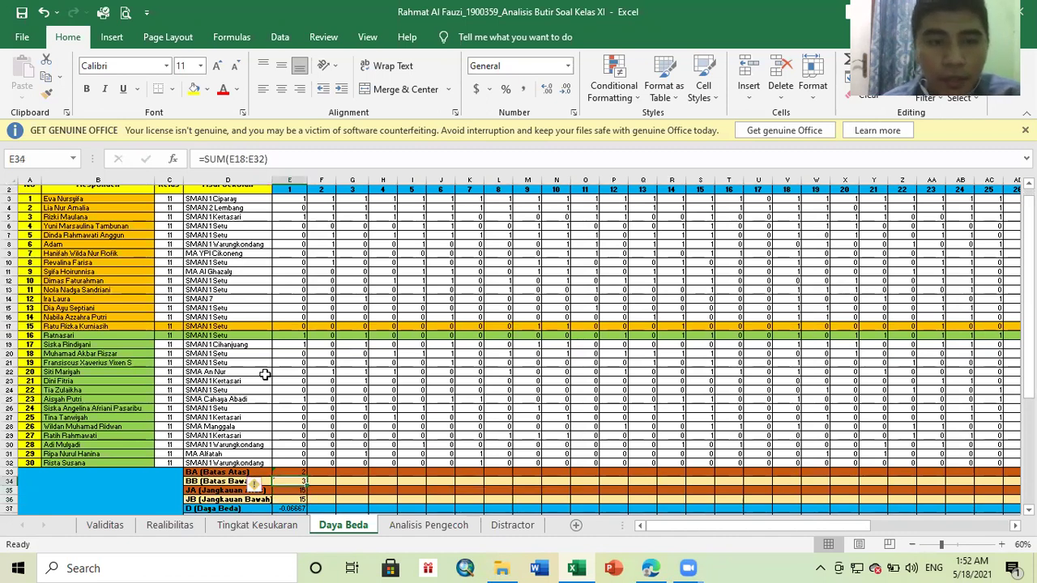
{"action": "key", "text": "Right"}
{"action": "key", "text": "Left"}
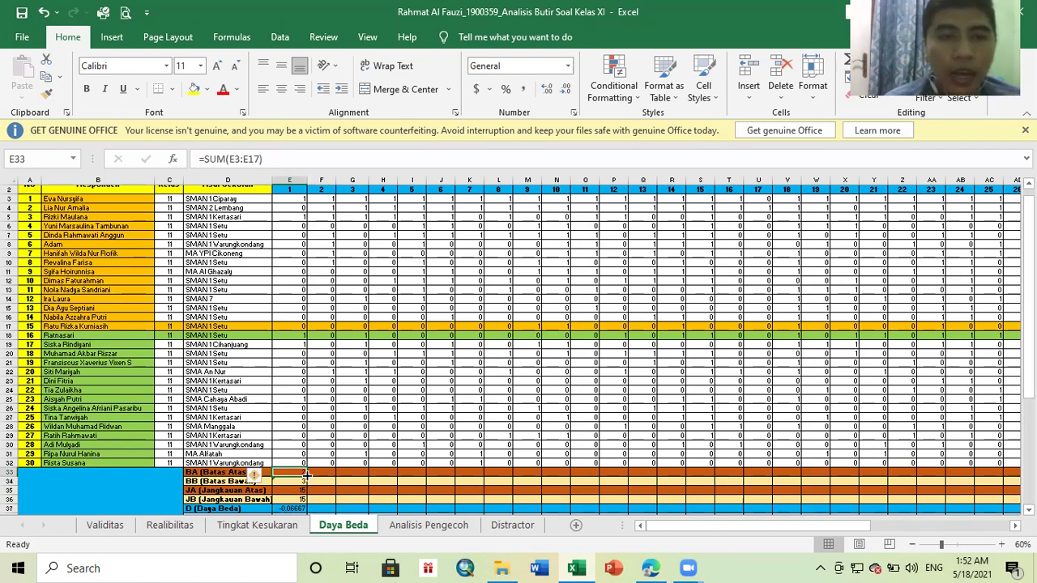
{"action": "left_click_drag", "start_coordinate": [307, 476], "coordinate": [898, 506]}
{"action": "left_click_drag", "start_coordinate": [998, 509], "coordinate": [928, 468]}
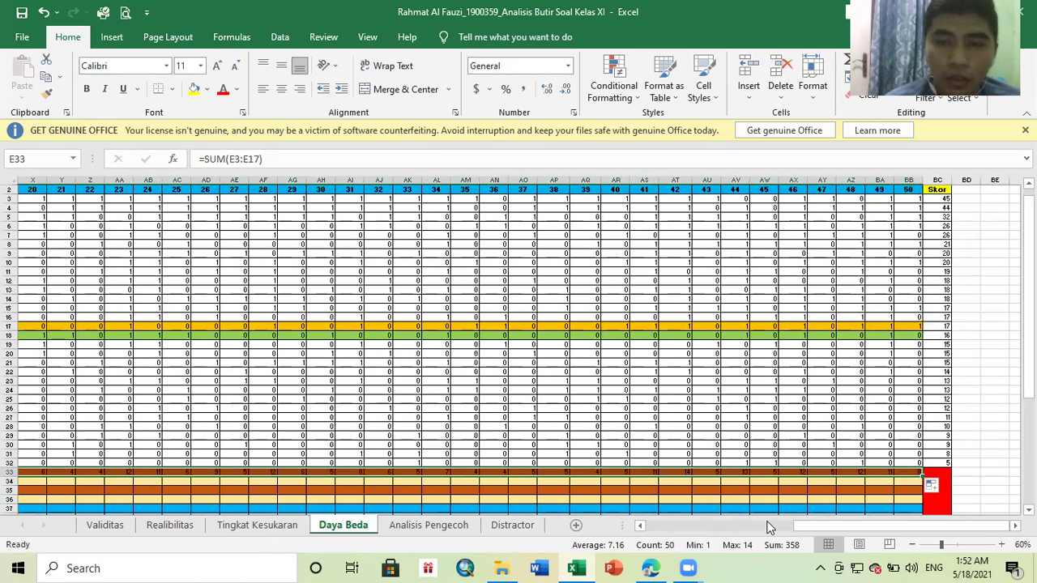
Fill the BB (Batas Bawah) formula =SUM(E18:E32) from E34 across to BB34 for all 50 questions.
{"action": "left_click_drag", "start_coordinate": [830, 528], "coordinate": [639, 538]}
{"action": "left_click", "coordinate": [300, 482]}
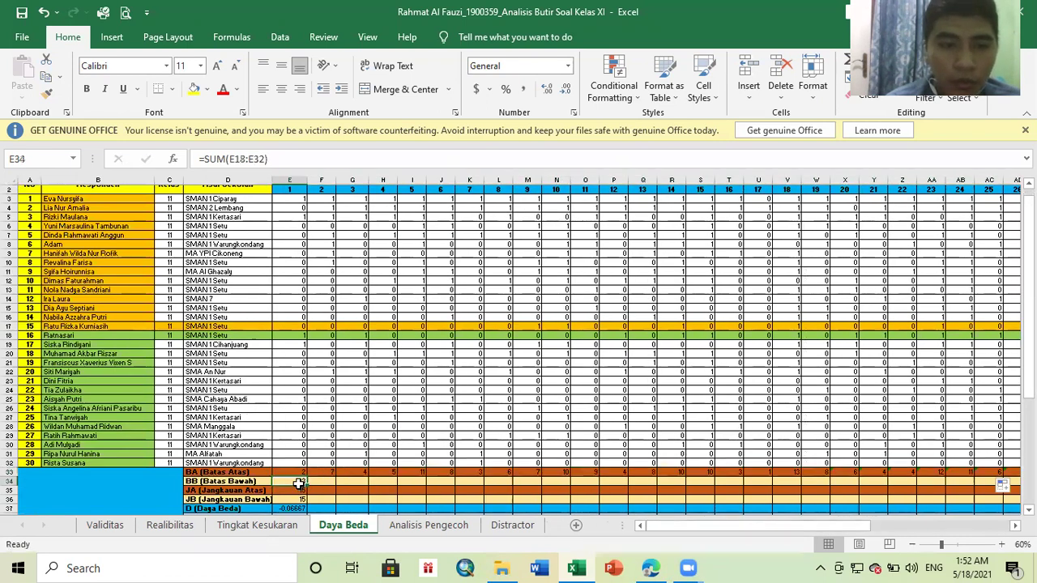
{"action": "left_click_drag", "start_coordinate": [305, 484], "coordinate": [951, 481]}
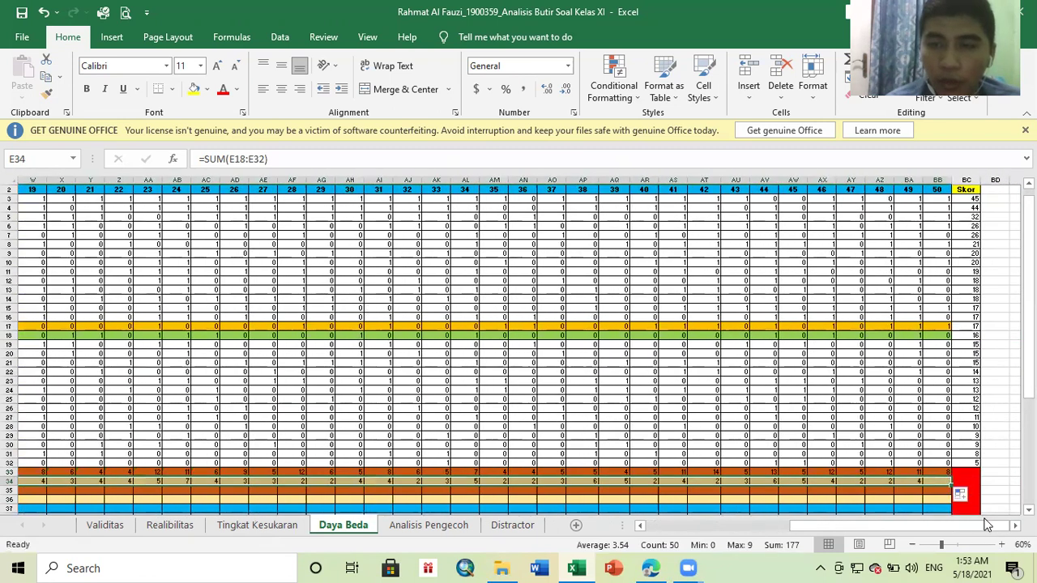
Copy the JA (Jangkauan Atas) value 15 from E35 across row 35 for all 50 questions.
{"action": "left_click_drag", "start_coordinate": [969, 524], "coordinate": [642, 537]}
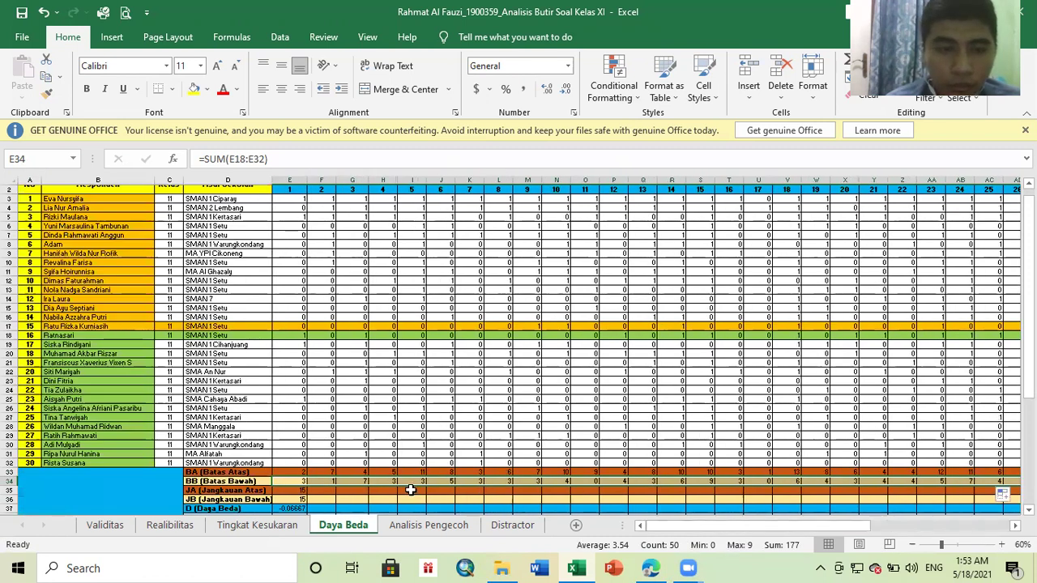
{"action": "left_click", "coordinate": [286, 490]}
{"action": "left_click_drag", "start_coordinate": [307, 495], "coordinate": [619, 553]}
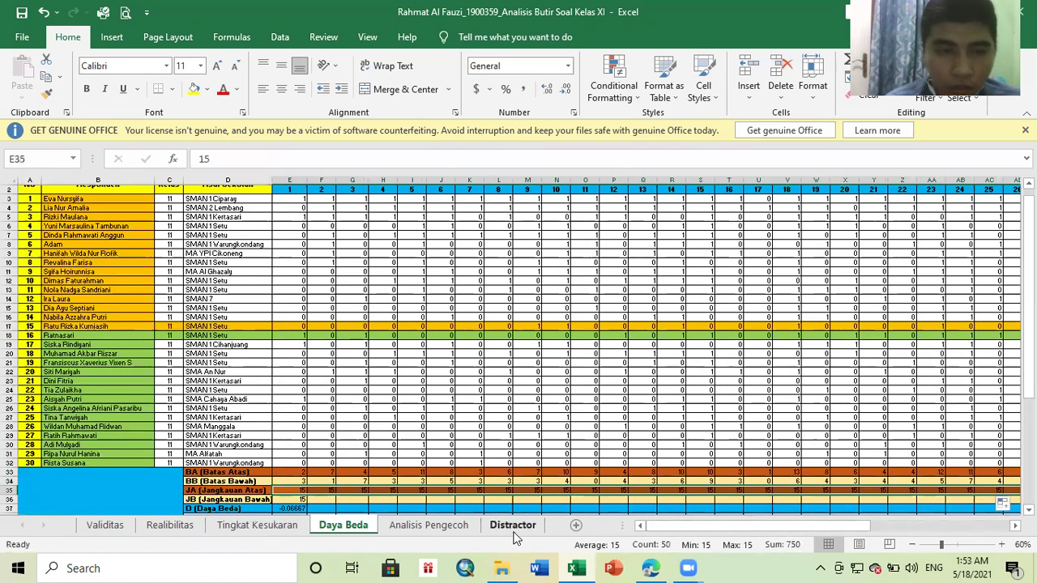
Copy the JB (Jangkauan Bawah) value 15 from E36 across to BB36 for all 50 questions.
{"action": "left_click", "coordinate": [285, 508]}
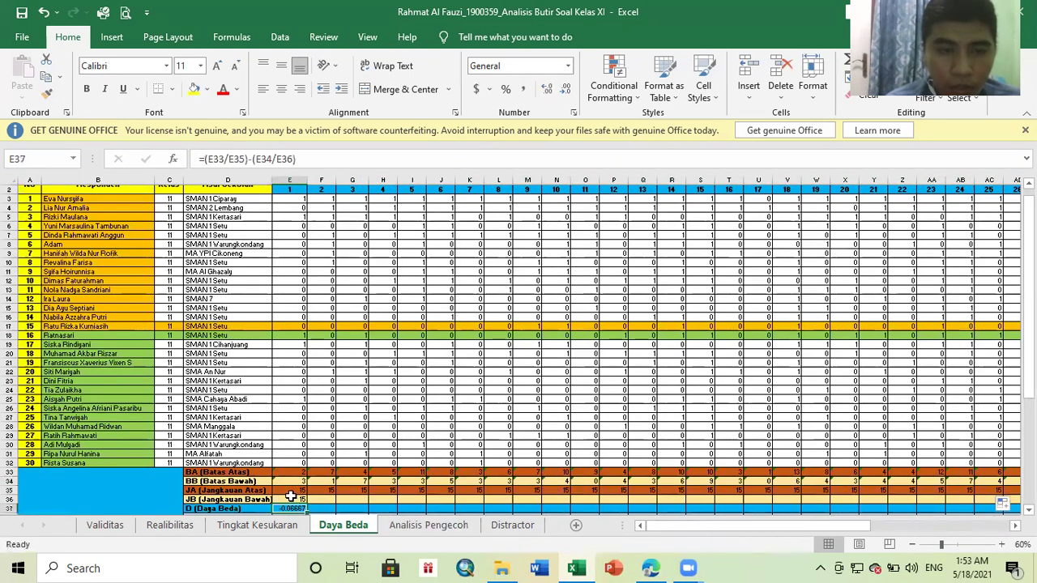
{"action": "left_click", "coordinate": [291, 499]}
{"action": "left_click_drag", "start_coordinate": [308, 502], "coordinate": [958, 485]}
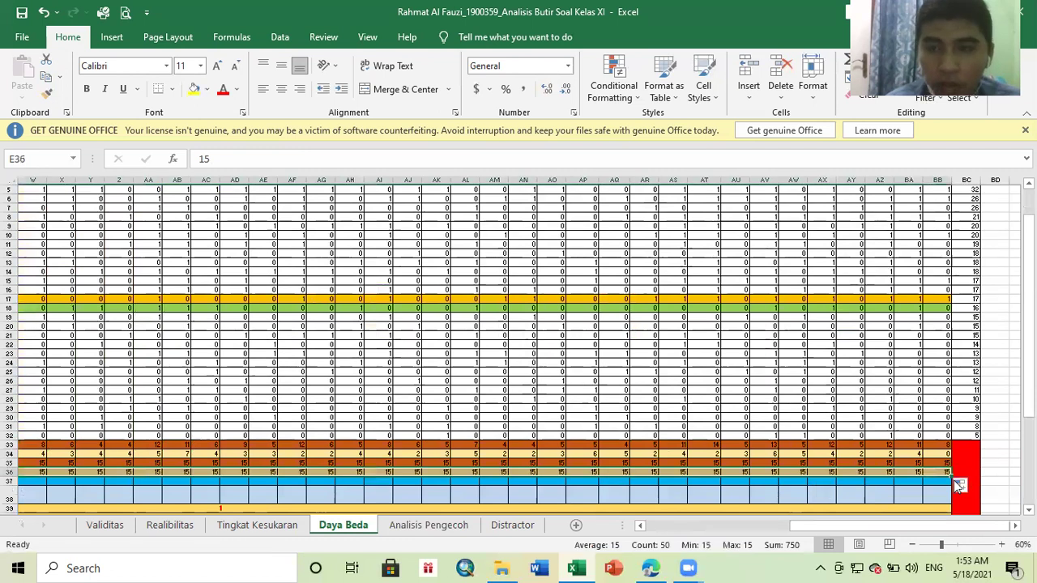
Recheck the DP equation in the Daya Pembeda section of the browser PDF, and return to the Excel workbook.
{"action": "left_click_drag", "start_coordinate": [940, 526], "coordinate": [730, 530]}
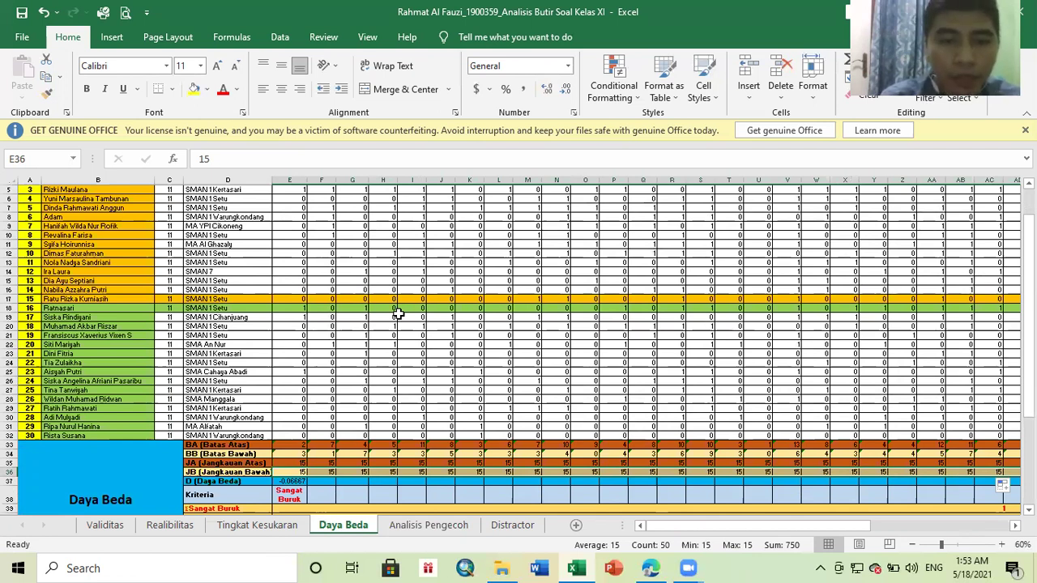
{"action": "key", "text": "alt+Tab"}
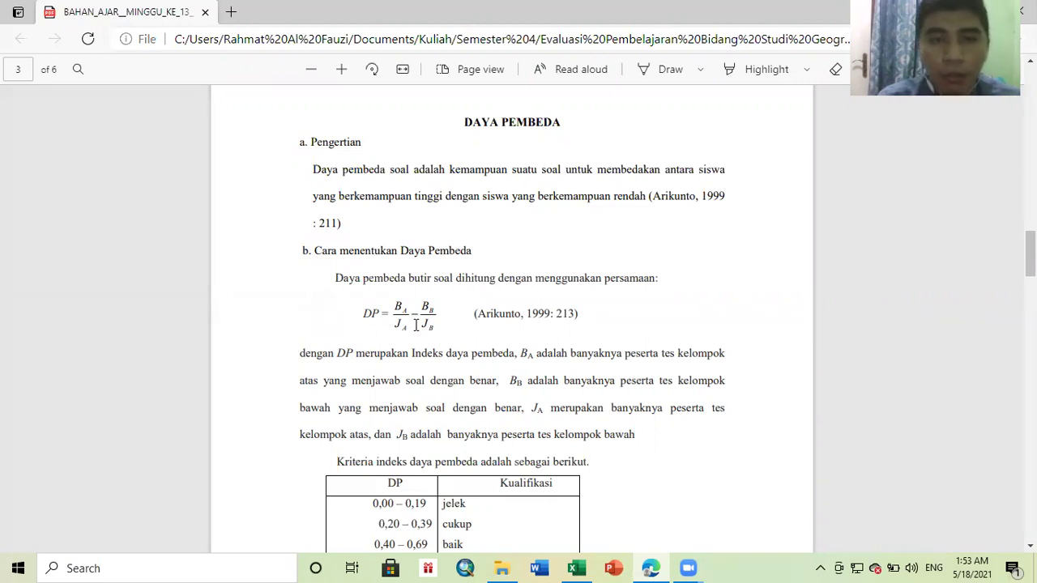
{"action": "key", "text": "alt+Tab"}
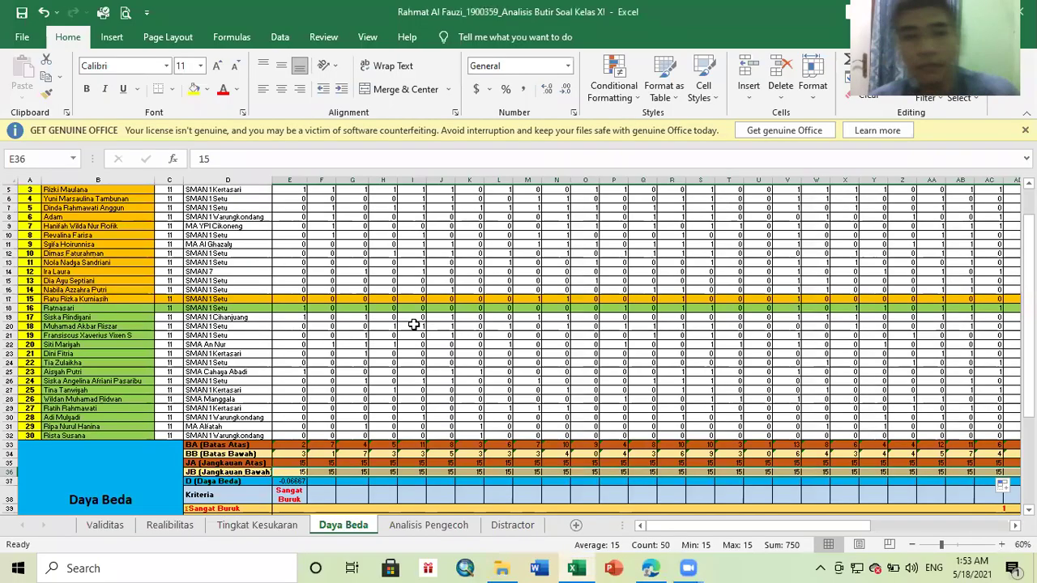
Review the D (Daya Beda) formula =(E33/E35)-(E34/E36) in E37 and fill it across to BB37 for all 50 questions.
{"action": "left_click", "coordinate": [292, 483]}
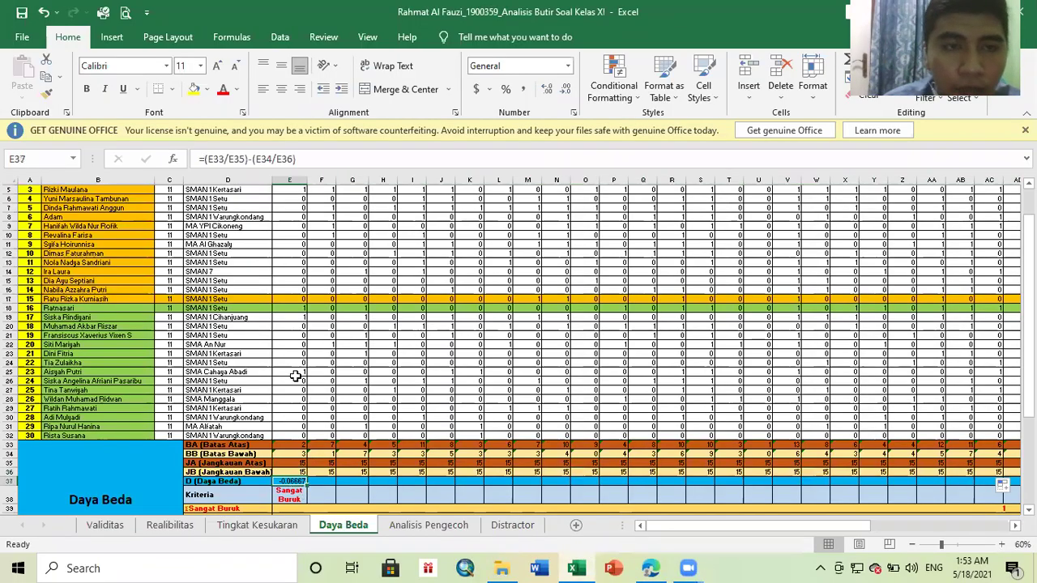
{"action": "left_click", "coordinate": [332, 155]}
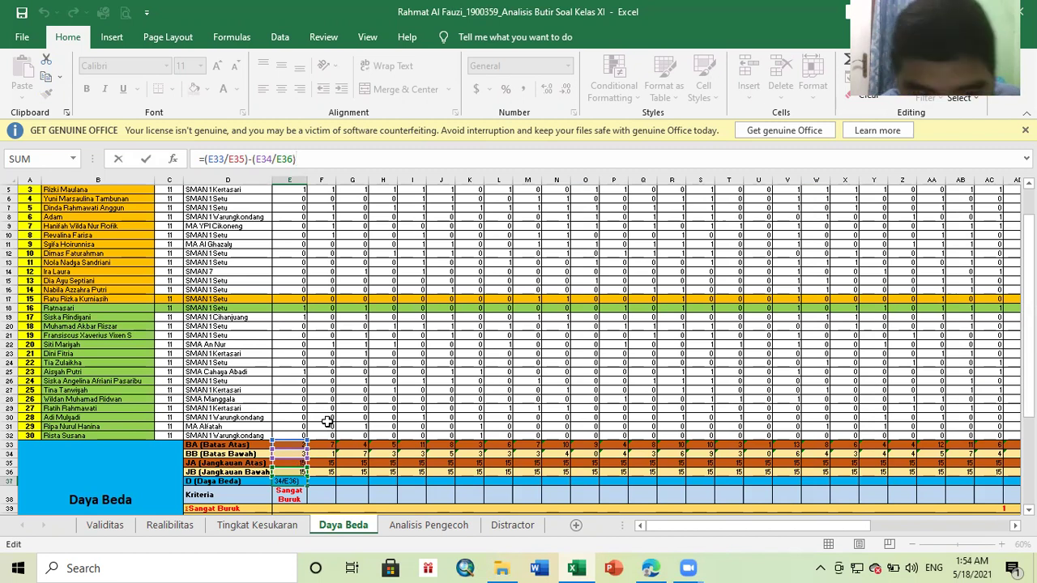
{"action": "key", "text": "Return"}
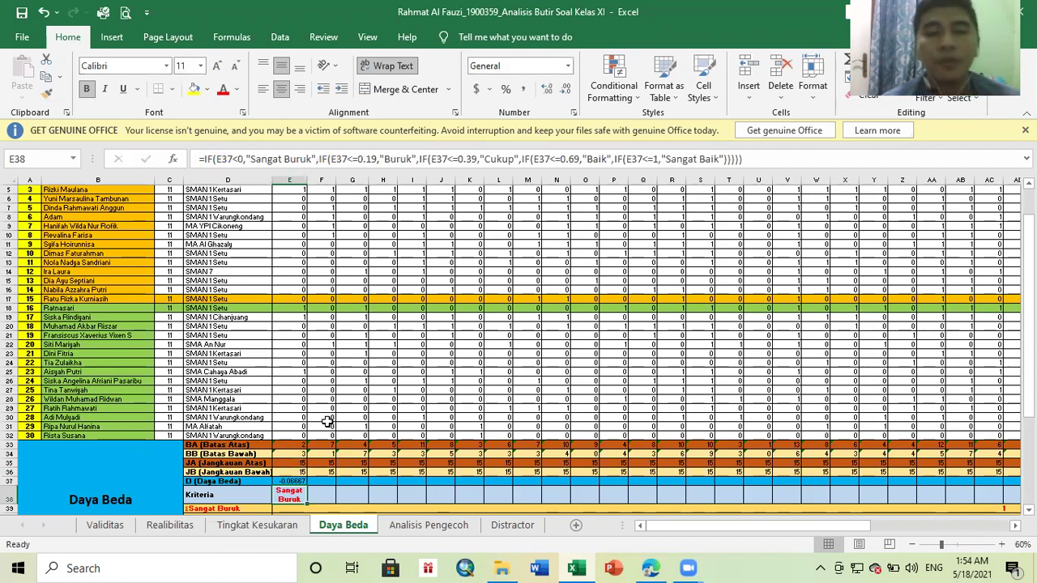
{"action": "key", "text": "Up"}
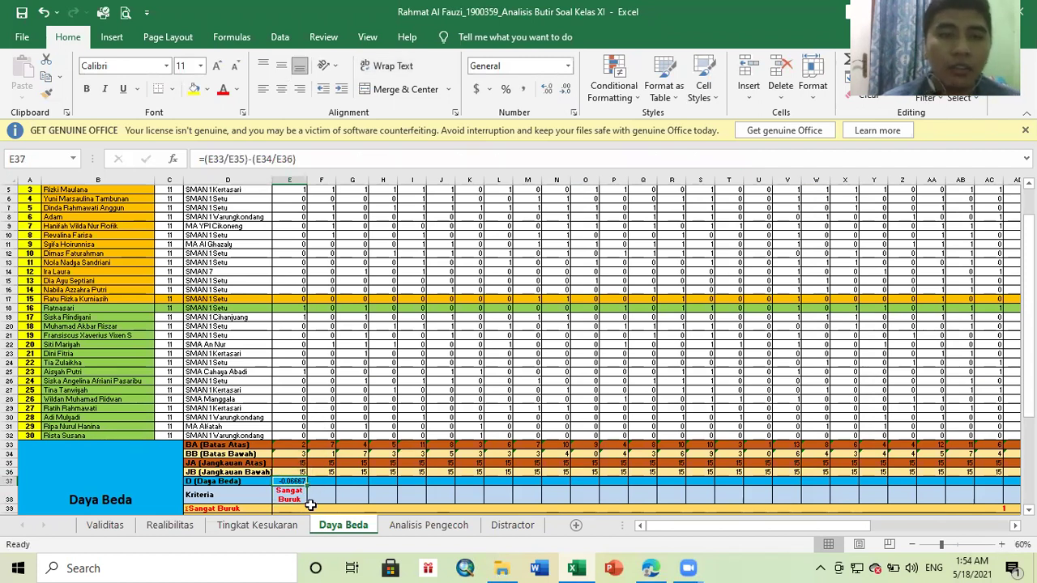
{"action": "left_click_drag", "start_coordinate": [308, 484], "coordinate": [944, 479]}
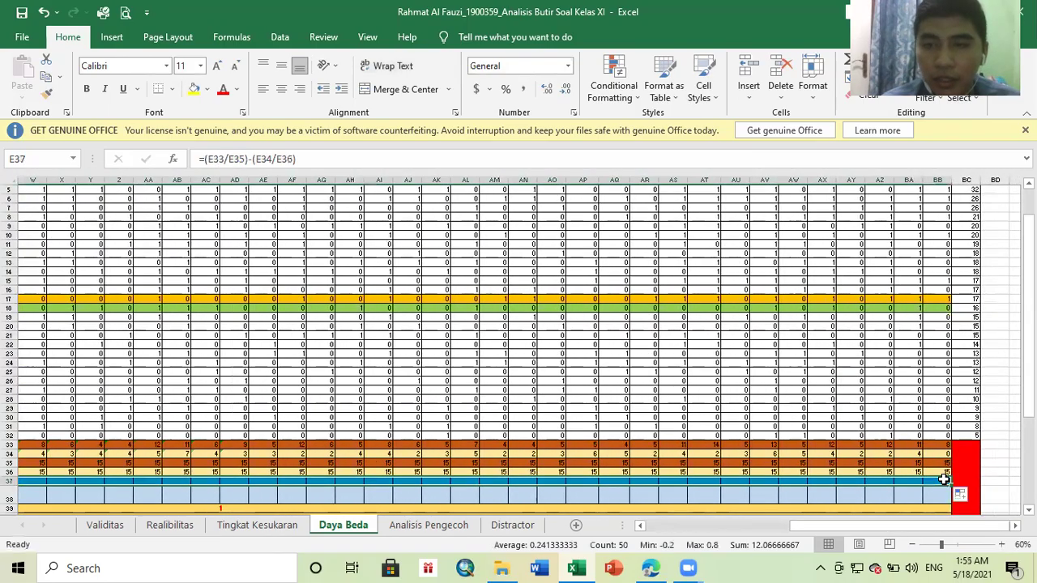
Go back along the Kriteria row to question 1 and examine the IF formula in E38.
{"action": "left_click", "coordinate": [869, 498]}
{"action": "key", "text": "Left"}
{"action": "key", "text": "Left"}
{"action": "key", "text": "Left"}
{"action": "key", "text": "Left"}
{"action": "key", "text": "Left"}
{"action": "key", "text": "Left"}
{"action": "key", "text": "Left"}
{"action": "key", "text": "Left"}
{"action": "key", "text": "Left"}
{"action": "key", "text": "Left"}
{"action": "key", "text": "Left"}
{"action": "key", "text": "Left"}
{"action": "key", "text": "Left"}
{"action": "key", "text": "Left"}
{"action": "key", "text": "Left"}
{"action": "key", "text": "Left"}
{"action": "key", "text": "Left"}
{"action": "key", "text": "Left"}
{"action": "key", "text": "Left"}
{"action": "key", "text": "Left"}
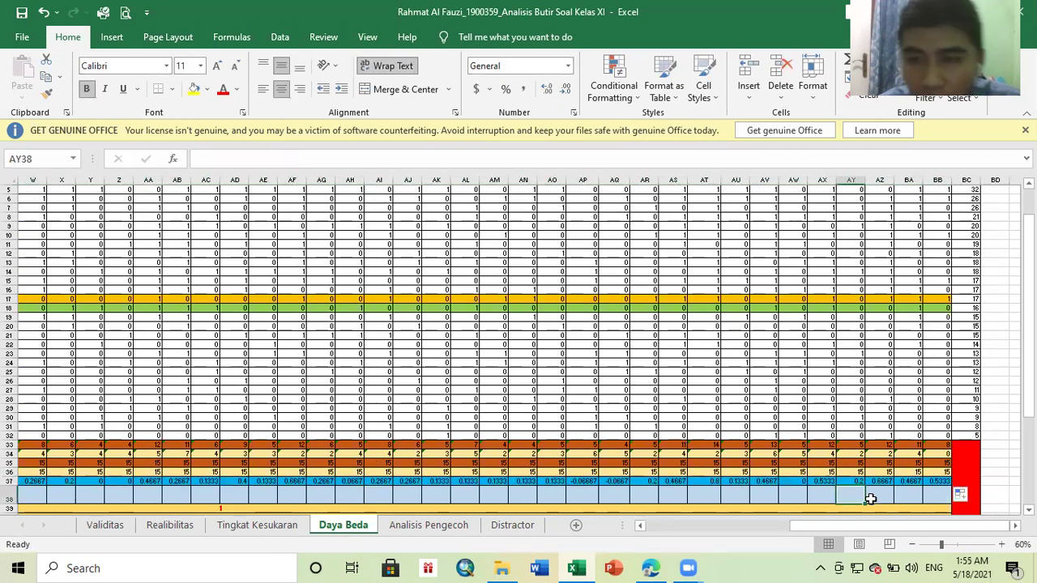
{"action": "key", "text": "Left"}
{"action": "key", "text": "Left"}
{"action": "key", "text": "Left"}
{"action": "key", "text": "Left"}
{"action": "key", "text": "Left"}
{"action": "key", "text": "Left"}
{"action": "key", "text": "Left"}
{"action": "key", "text": "Left"}
{"action": "key", "text": "Left"}
{"action": "key", "text": "Left"}
{"action": "key", "text": "Left"}
{"action": "key", "text": "Left"}
{"action": "key", "text": "Left"}
{"action": "key", "text": "Left"}
{"action": "key", "text": "Left"}
{"action": "key", "text": "Left"}
{"action": "key", "text": "Left"}
{"action": "key", "text": "Left"}
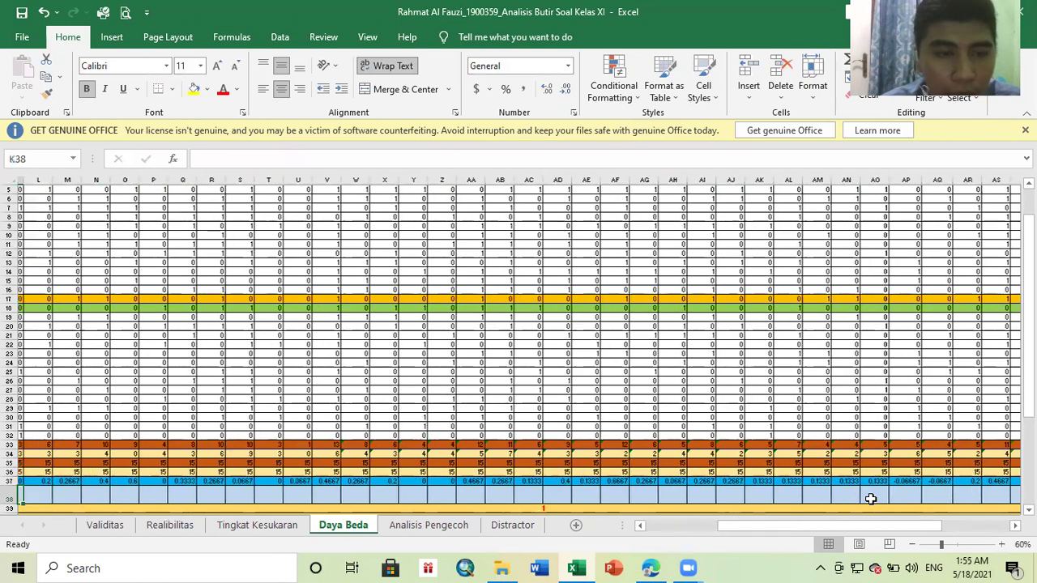
{"action": "key", "text": "Right"}
{"action": "key", "text": "Right"}
{"action": "key", "text": "Right"}
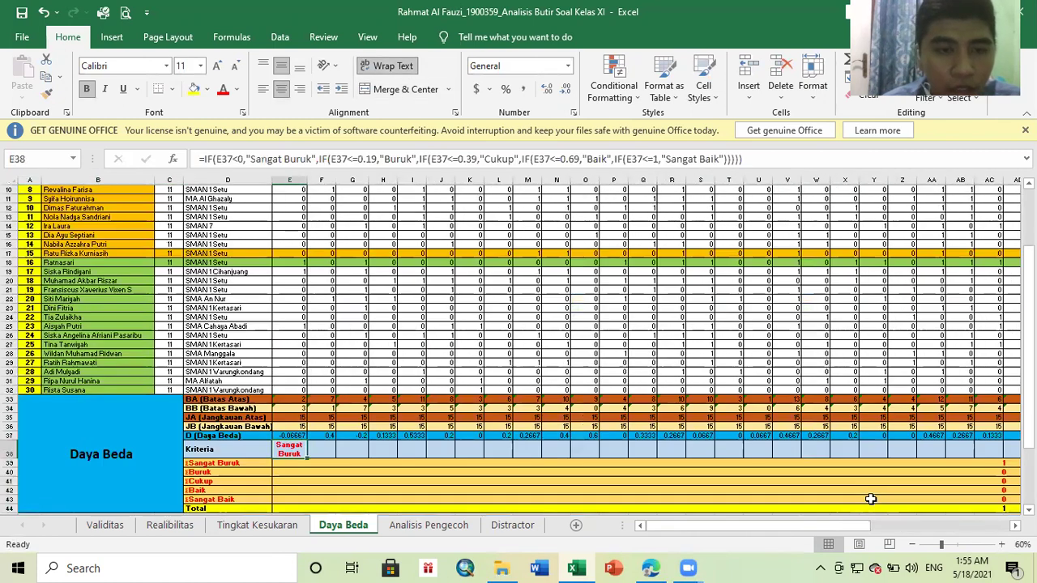
{"action": "key", "text": "Left"}
{"action": "key", "text": "Left"}
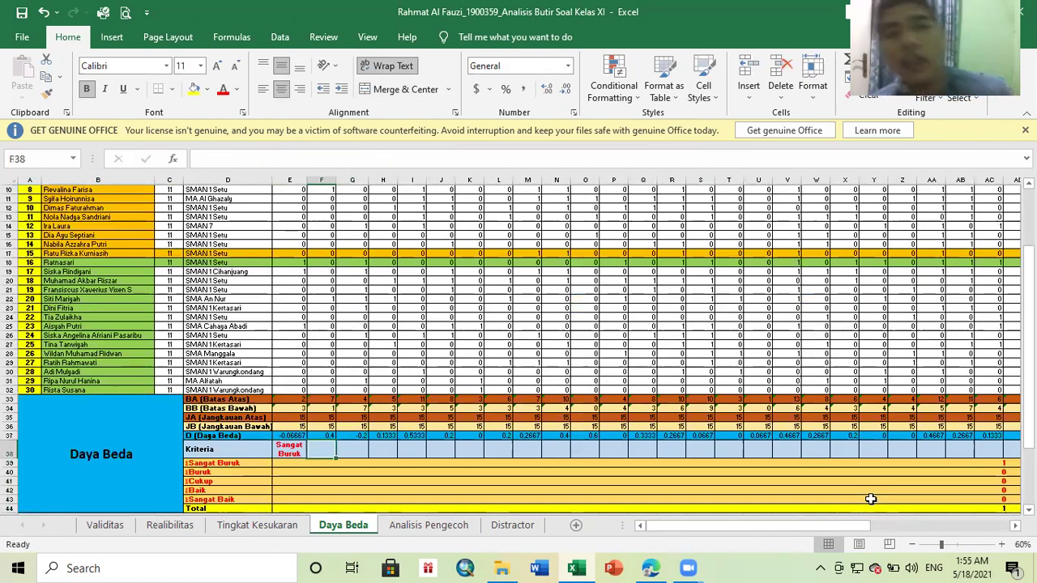
Review the Kriteria indeks daya pembeda table in the browser PDF, and return to cell E38 in the Excel workbook.
{"action": "key", "text": "Right"}
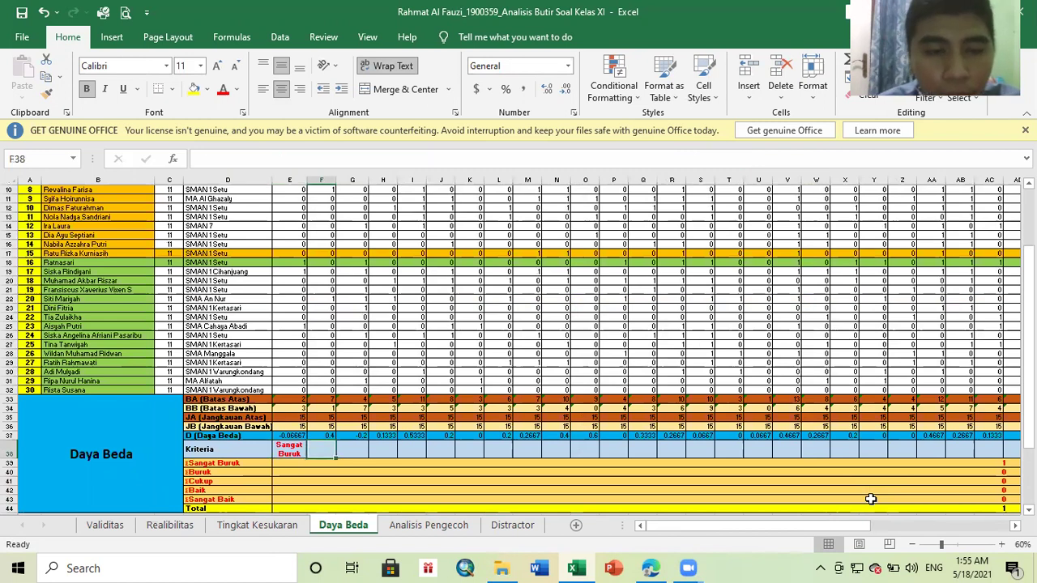
{"action": "key", "text": "alt+Tab"}
{"action": "scroll", "coordinate": [872, 498], "scroll_direction": "down", "scroll_amount": 3}
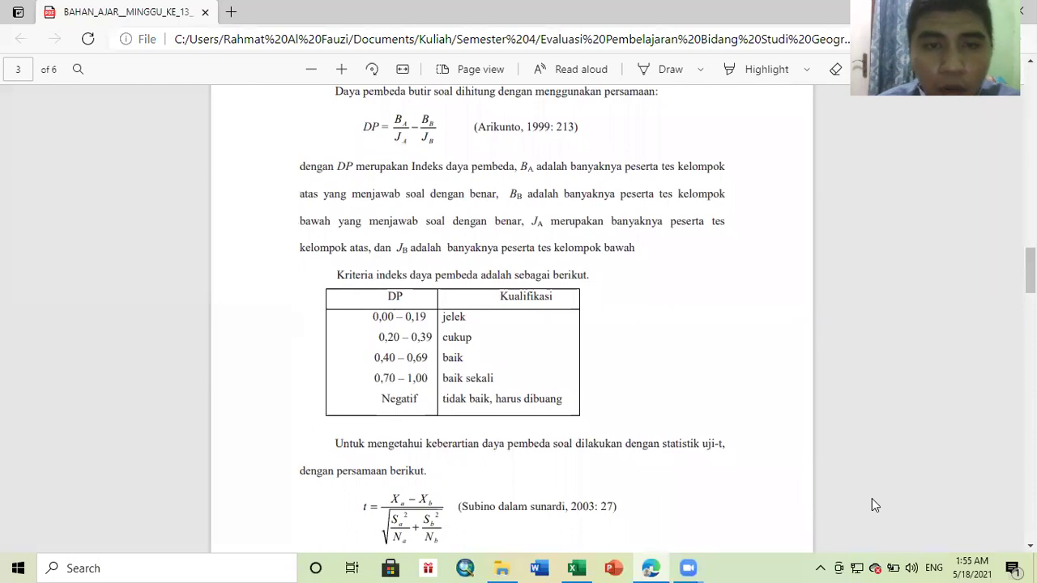
{"action": "scroll", "coordinate": [871, 498], "scroll_direction": "down", "scroll_amount": 1}
{"action": "scroll", "coordinate": [872, 498], "scroll_direction": "up", "scroll_amount": 1}
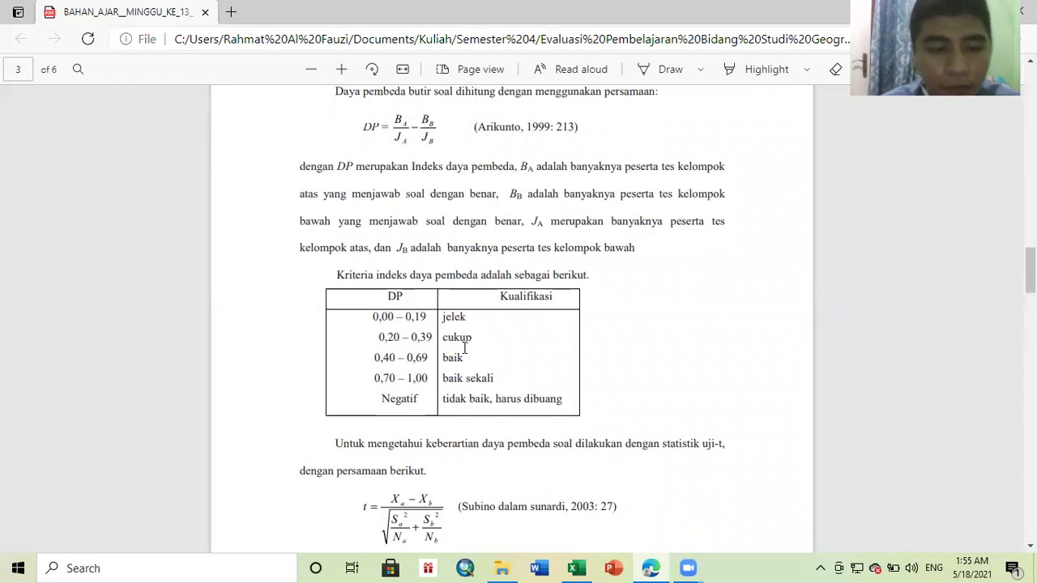
{"action": "key", "text": "alt+Tab"}
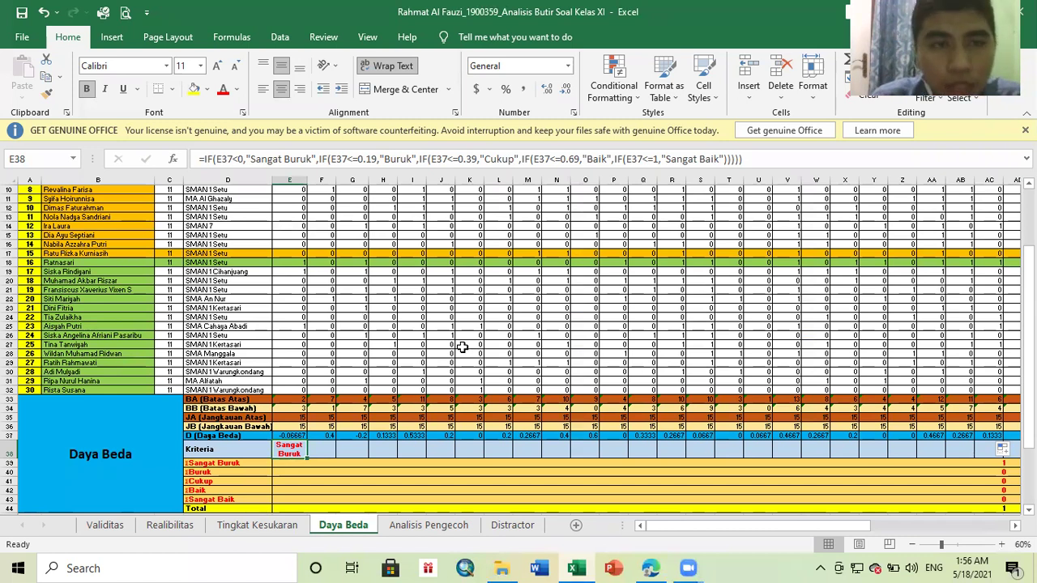
Try a semicolon in place of the comma after E37<0 in the E38 Kriteria formula, and restore the comma.
{"action": "left_click", "coordinate": [219, 160]}
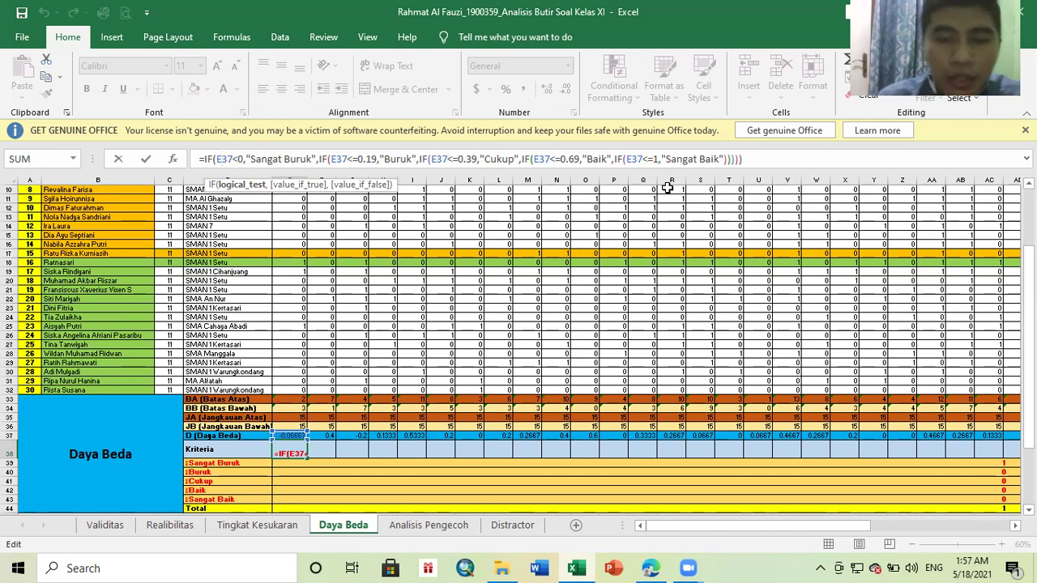
{"action": "key", "text": "Right"}
{"action": "key", "text": "Right"}
{"action": "key", "text": "Right"}
{"action": "key", "text": "Right"}
{"action": "key", "text": "Right"}
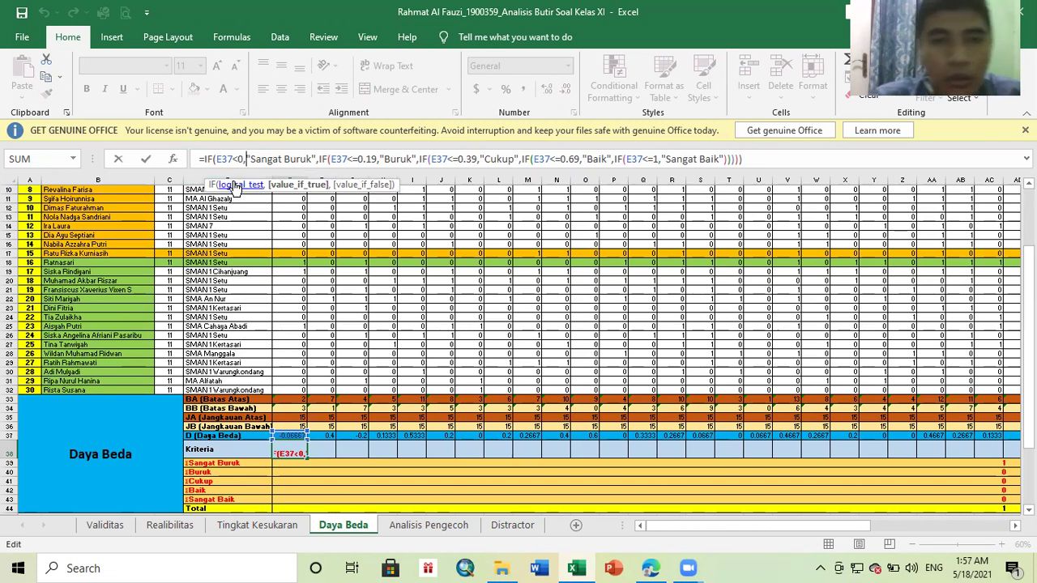
{"action": "key", "text": "BackSpace"}
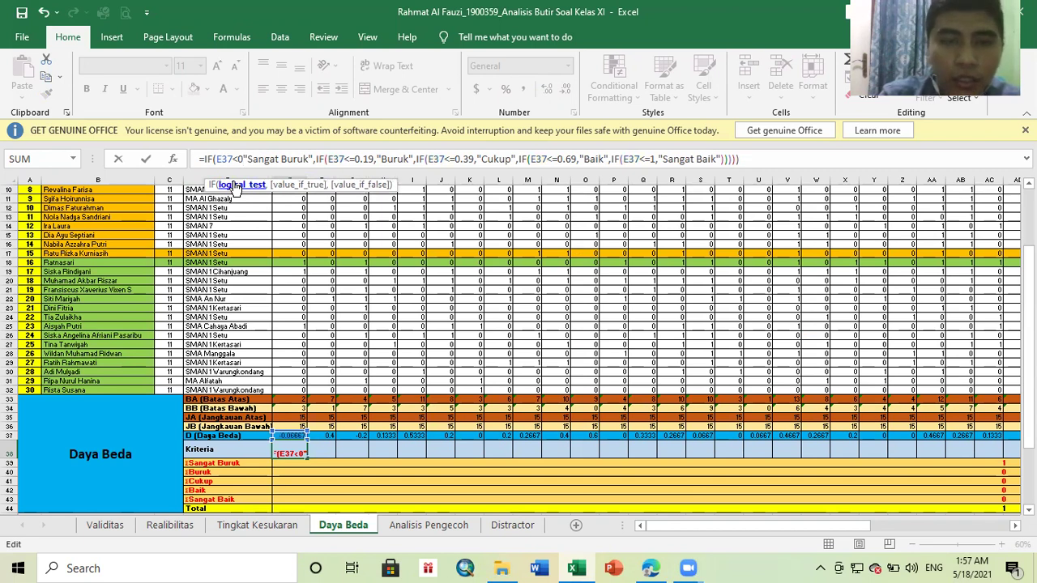
{"action": "type", "text": ","}
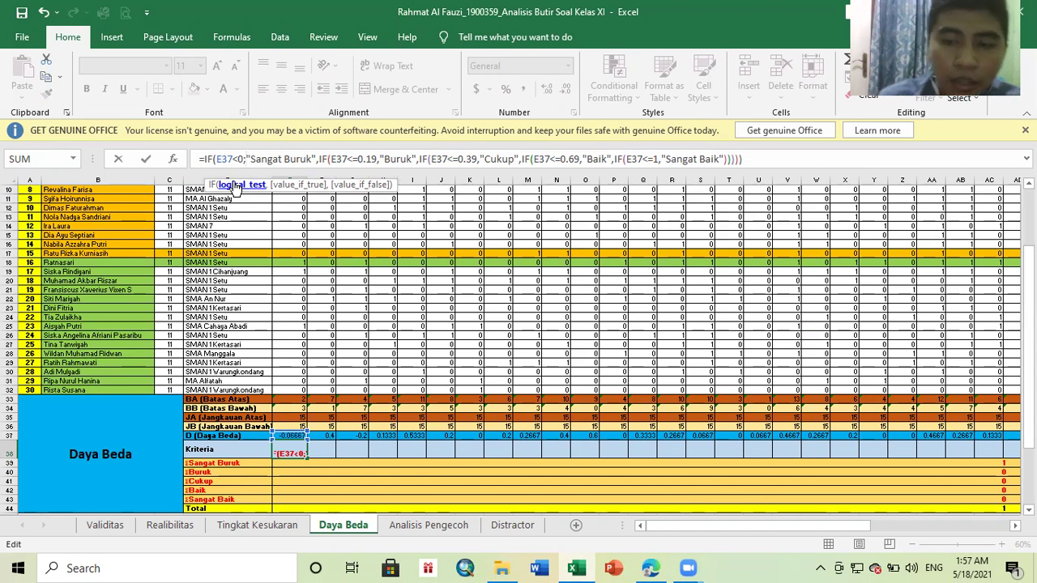
{"action": "key", "text": "BackSpace"}
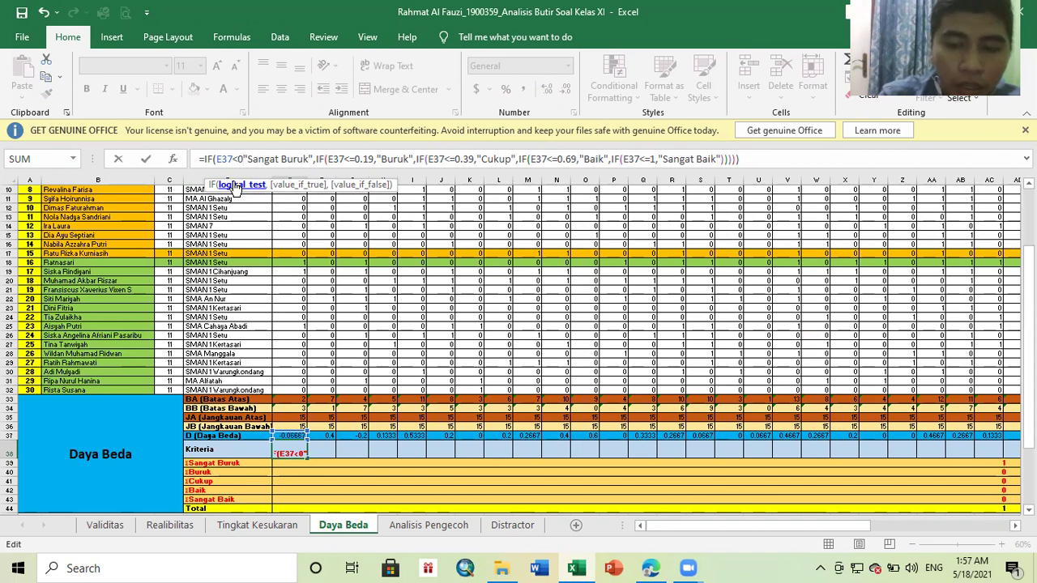
{"action": "type", "text": ","}
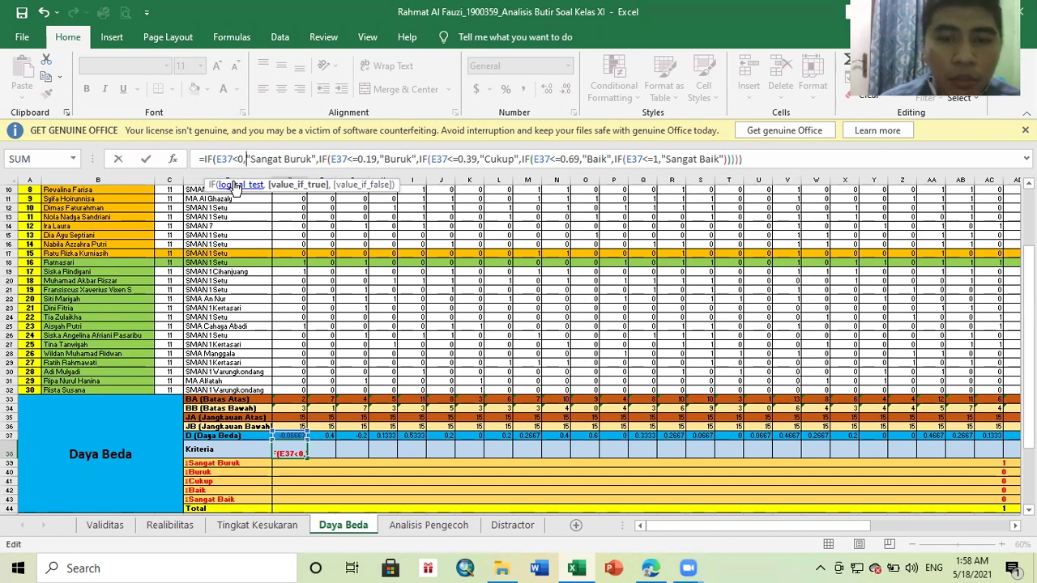
{"action": "key", "text": "BackSpace"}
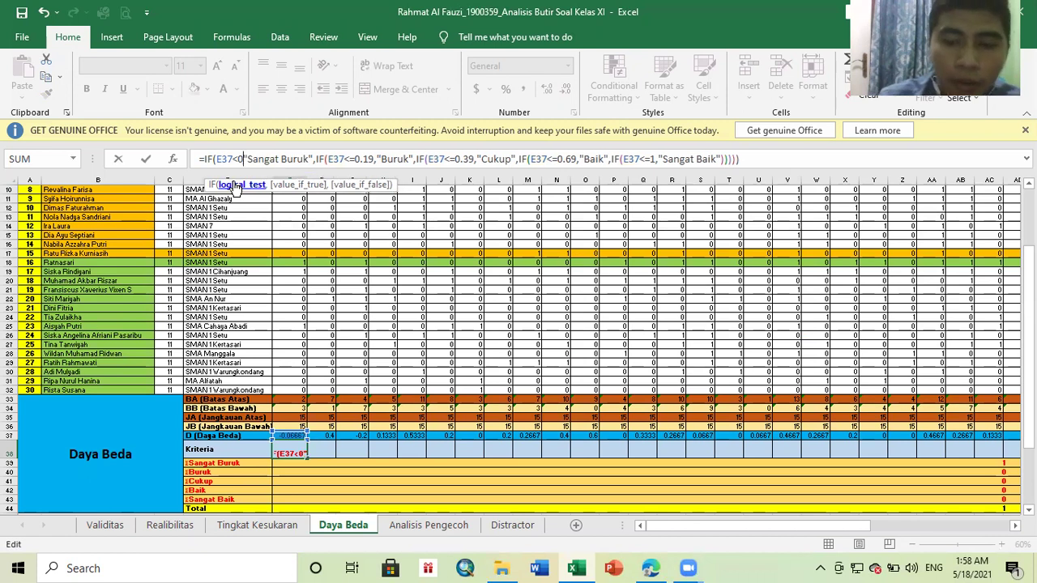
{"action": "type", "text": ";"}
{"action": "key", "text": "BackSpace"}
{"action": "type", "text": ","}
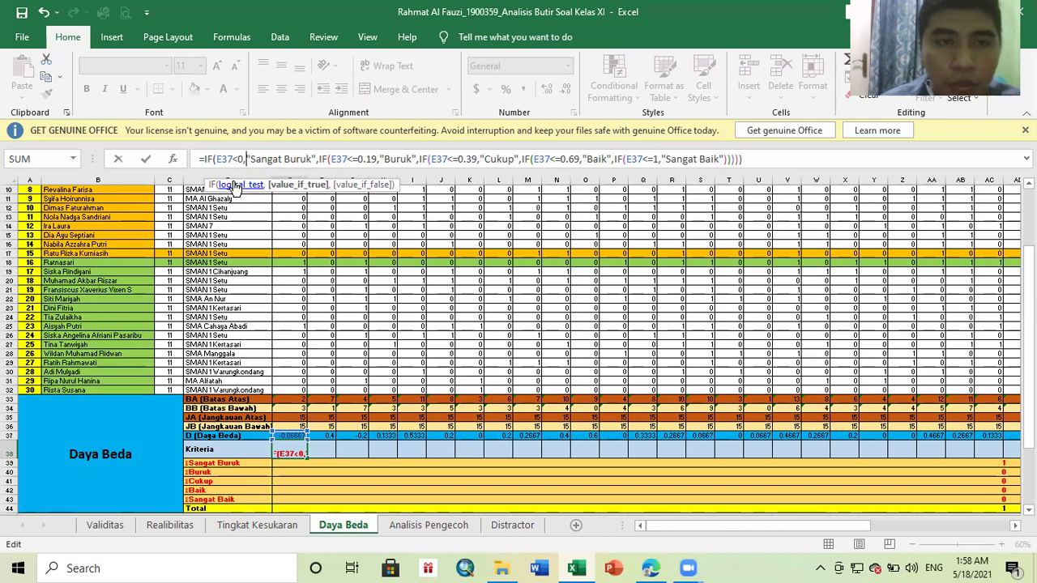
Go through the remaining nested IF conditions in the E38 formula up to its closing parentheses, and commit the formula.
{"action": "key", "text": "Right"}
{"action": "key", "text": "Right"}
{"action": "key", "text": "Right"}
{"action": "key", "text": "Right"}
{"action": "key", "text": "Right"}
{"action": "key", "text": "Right"}
{"action": "key", "text": "Right"}
{"action": "key", "text": "Right"}
{"action": "key", "text": "Right"}
{"action": "key", "text": "Right"}
{"action": "key", "text": "Right"}
{"action": "key", "text": "Right"}
{"action": "key", "text": "Right"}
{"action": "key", "text": "Right"}
{"action": "key", "text": "Right"}
{"action": "key", "text": "Right"}
{"action": "key", "text": "Right"}
{"action": "key", "text": "Right"}
{"action": "key", "text": "Right"}
{"action": "key", "text": "Right"}
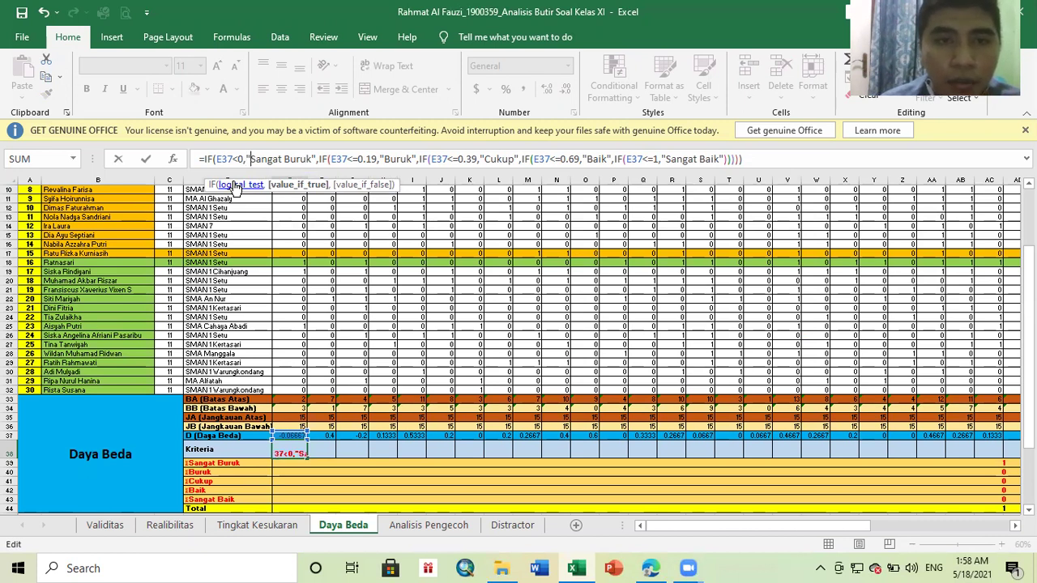
{"action": "key", "text": "Right"}
{"action": "key", "text": "Right"}
{"action": "key", "text": "Right"}
{"action": "key", "text": "Right"}
{"action": "key", "text": "Right"}
{"action": "key", "text": "Right"}
{"action": "key", "text": "Right"}
{"action": "key", "text": "Right"}
{"action": "key", "text": "Right"}
{"action": "key", "text": "Right"}
{"action": "key", "text": "Right"}
{"action": "key", "text": "Right"}
{"action": "key", "text": "Right"}
{"action": "key", "text": "Right"}
{"action": "key", "text": "Right"}
{"action": "key", "text": "Right"}
{"action": "key", "text": "Right"}
{"action": "key", "text": "Right"}
{"action": "key", "text": "Right"}
{"action": "key", "text": "Right"}
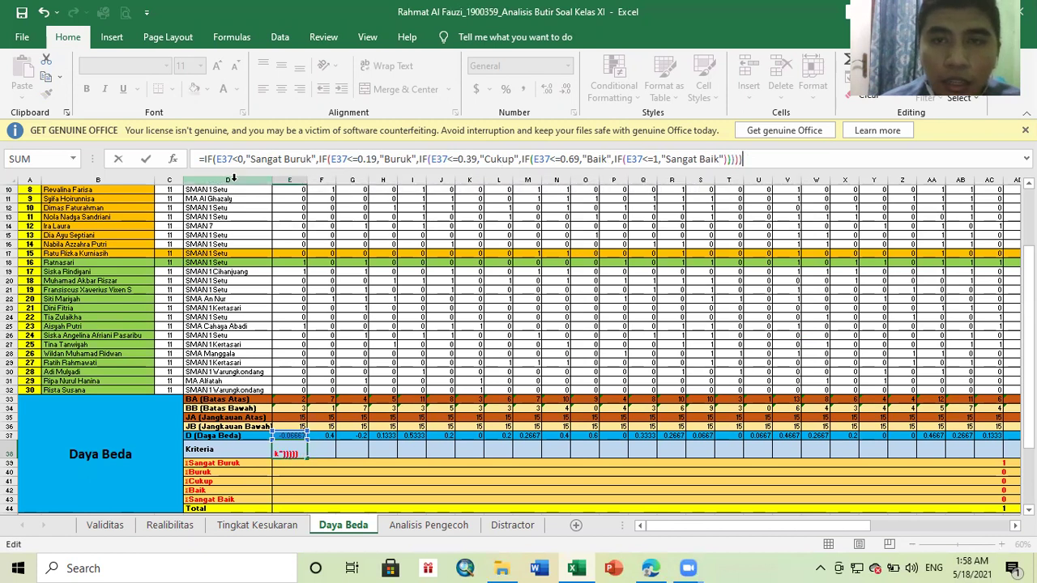
{"action": "key", "text": "Return"}
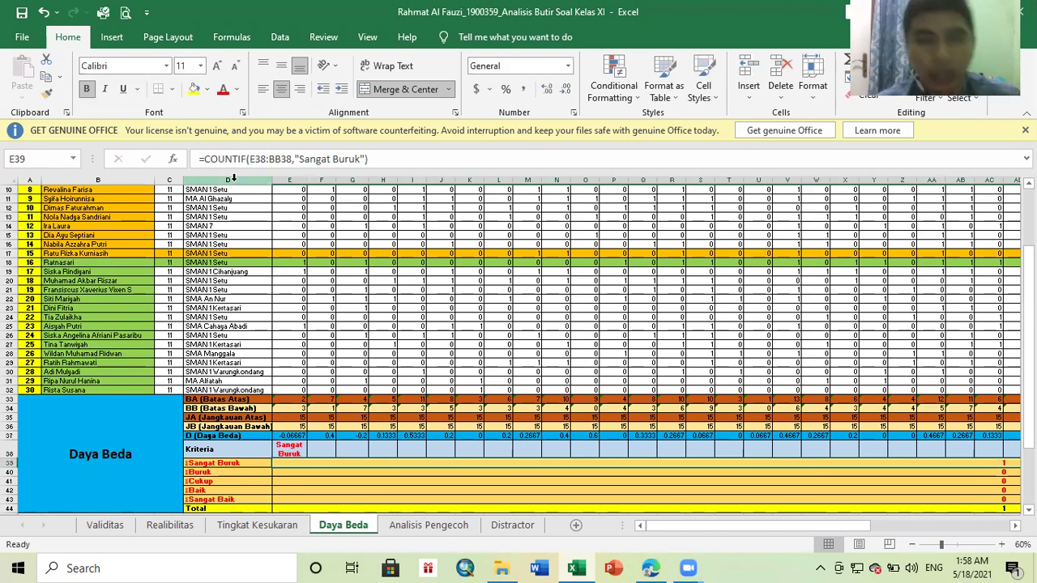
Look over question 1's student scores in column E, from the criteria rows up to the first student in E3.
{"action": "key", "text": "Up"}
{"action": "key", "text": "Up"}
{"action": "key", "text": "Up"}
{"action": "key", "text": "Up"}
{"action": "key", "text": "Up"}
{"action": "key", "text": "Up"}
{"action": "key", "text": "Up"}
{"action": "key", "text": "Up"}
{"action": "key", "text": "Up"}
{"action": "key", "text": "Up"}
{"action": "key", "text": "Up"}
{"action": "key", "text": "Up"}
{"action": "key", "text": "Up"}
{"action": "key", "text": "Up"}
{"action": "key", "text": "Up"}
{"action": "key", "text": "Up"}
{"action": "key", "text": "Up"}
{"action": "key", "text": "Up"}
{"action": "key", "text": "Up"}
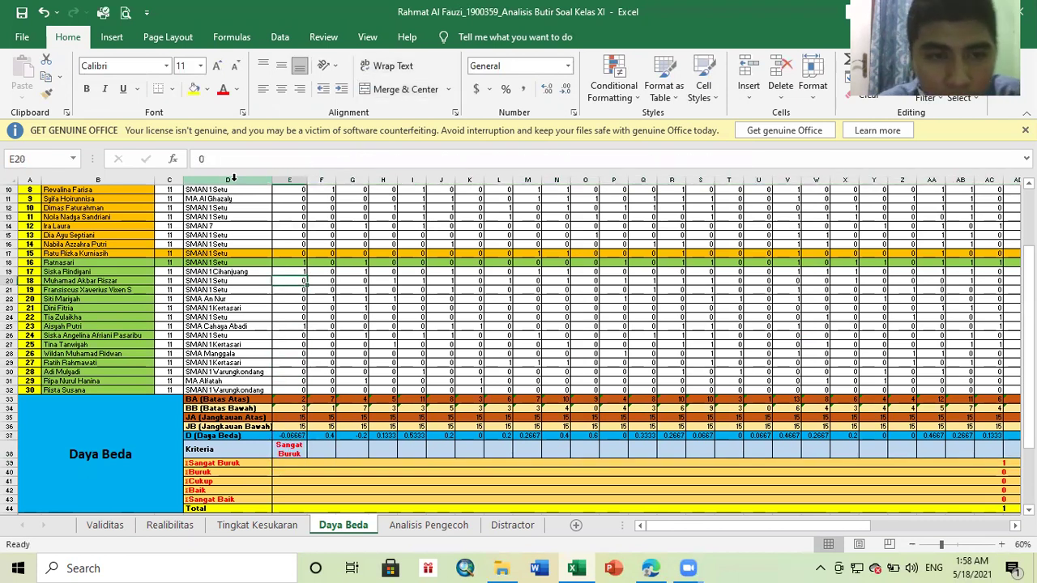
{"action": "key", "text": "Up"}
{"action": "key", "text": "Up"}
{"action": "key", "text": "Up"}
{"action": "key", "text": "Up"}
{"action": "key", "text": "Up"}
{"action": "key", "text": "Up"}
{"action": "key", "text": "Up"}
{"action": "key", "text": "Up"}
{"action": "key", "text": "Up"}
{"action": "key", "text": "Up"}
{"action": "key", "text": "Up"}
{"action": "key", "text": "Up"}
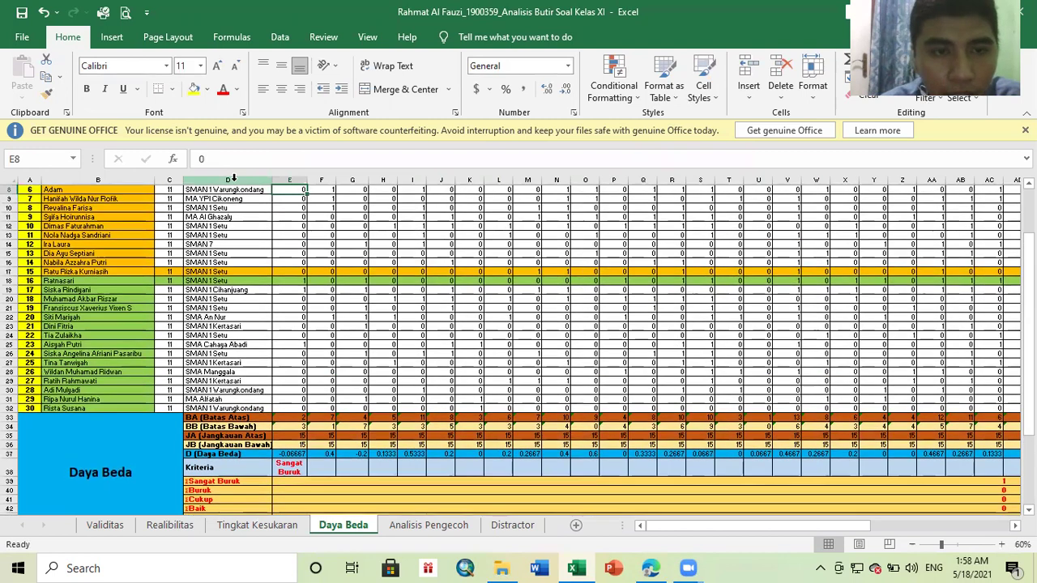
{"action": "key", "text": "Up"}
{"action": "key", "text": "Up"}
{"action": "key", "text": "Up"}
{"action": "key", "text": "Up"}
{"action": "key", "text": "Up"}
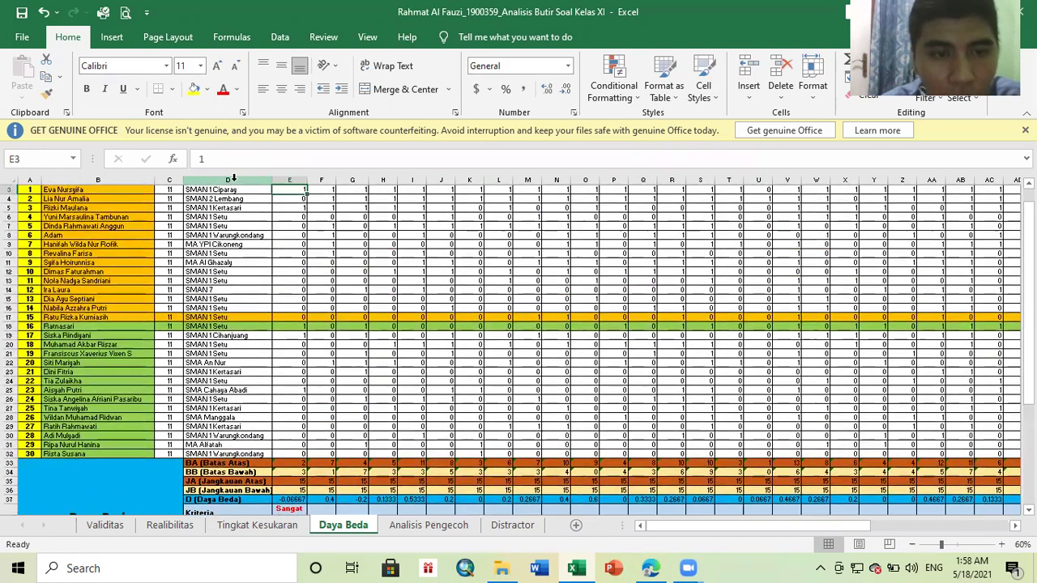
Go back down question 1's column and examine the Daya Beda formula in E37 and the Kriteria formula in E38.
{"action": "key", "text": "Down"}
{"action": "key", "text": "Down"}
{"action": "key", "text": "Down"}
{"action": "key", "text": "Down"}
{"action": "key", "text": "Down"}
{"action": "key", "text": "Down"}
{"action": "key", "text": "Down"}
{"action": "key", "text": "Down"}
{"action": "key", "text": "Down"}
{"action": "key", "text": "Down"}
{"action": "key", "text": "Down"}
{"action": "key", "text": "Down"}
{"action": "key", "text": "Down"}
{"action": "key", "text": "Down"}
{"action": "key", "text": "Down"}
{"action": "key", "text": "Down"}
{"action": "key", "text": "Down"}
{"action": "key", "text": "Down"}
{"action": "key", "text": "Down"}
{"action": "key", "text": "Down"}
{"action": "key", "text": "Down"}
{"action": "key", "text": "Down"}
{"action": "key", "text": "Down"}
{"action": "key", "text": "Down"}
{"action": "key", "text": "Down"}
{"action": "key", "text": "Down"}
{"action": "key", "text": "Down"}
{"action": "key", "text": "Down"}
{"action": "key", "text": "Down"}
{"action": "key", "text": "Down"}
{"action": "key", "text": "Down"}
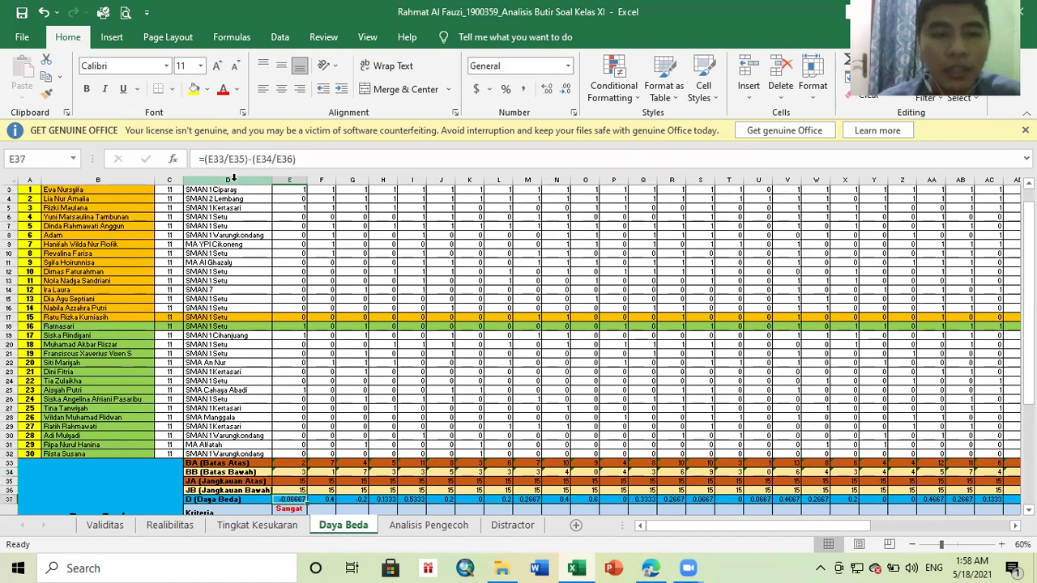
{"action": "key", "text": "Down"}
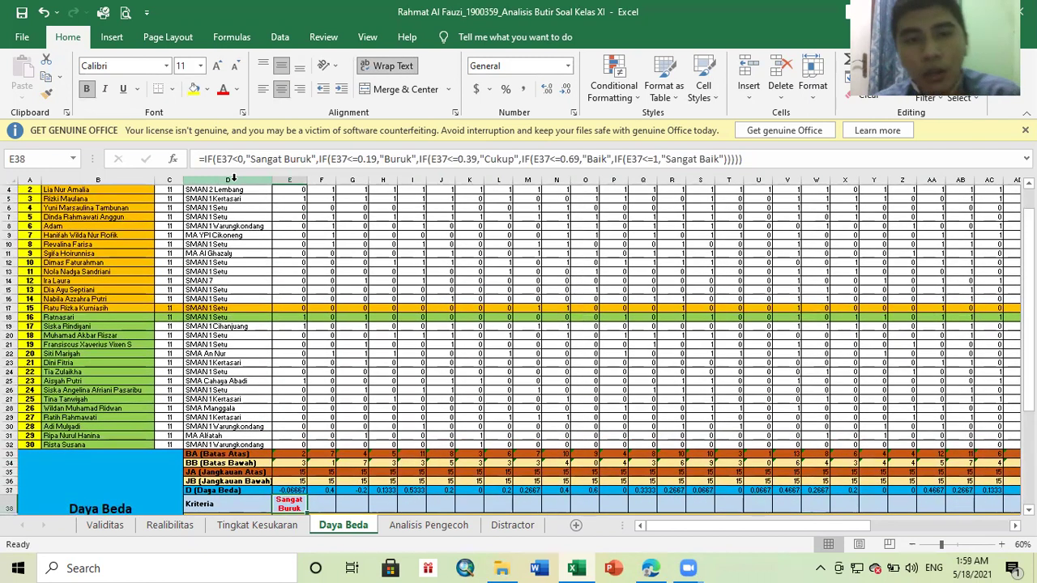
{"action": "key", "text": "Down"}
{"action": "key", "text": "Up"}
{"action": "key", "text": "Down"}
{"action": "key", "text": "Left"}
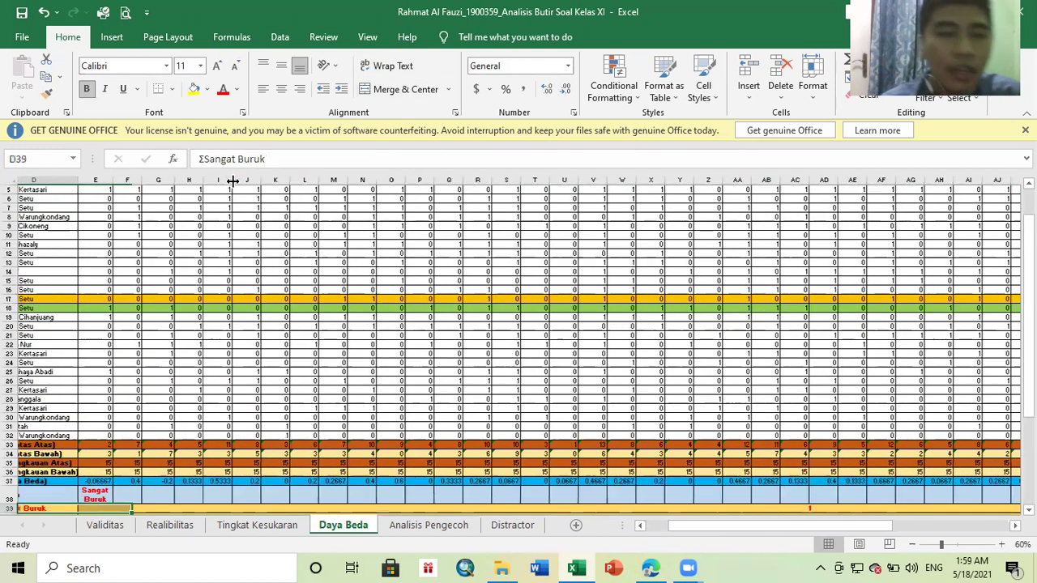
{"action": "key", "text": "Right"}
{"action": "key", "text": "Left"}
{"action": "key", "text": "Up"}
{"action": "key", "text": "Right"}
Compare the BA formula =SUM(E3:E17) in E33 with the BB formula =SUM(E18:E32) in E34, and return to the Kriteria cell E38.
{"action": "key", "text": "Up"}
{"action": "key", "text": "Up"}
{"action": "key", "text": "Up"}
{"action": "key", "text": "Up"}
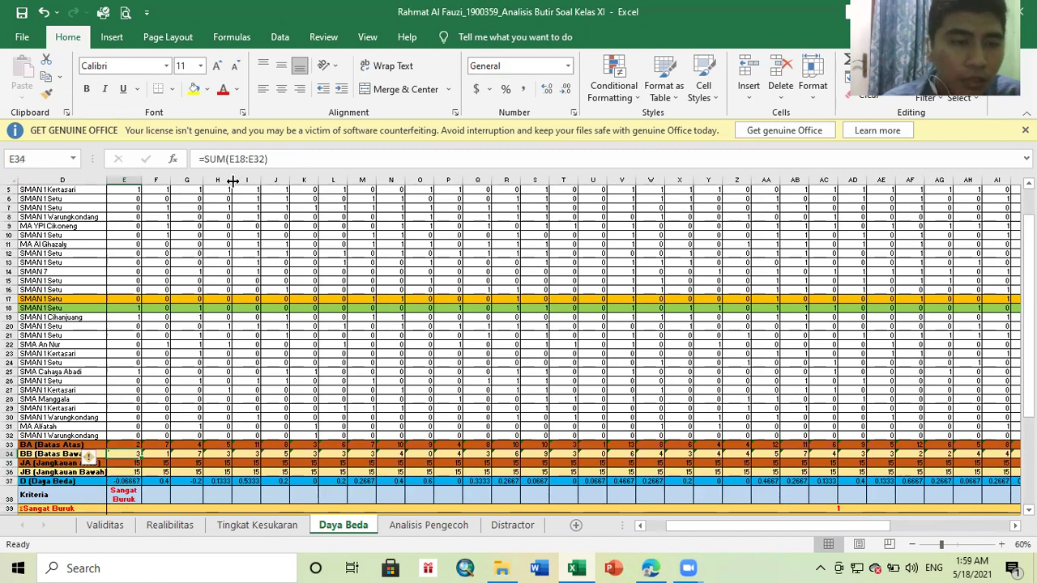
{"action": "key", "text": "Up"}
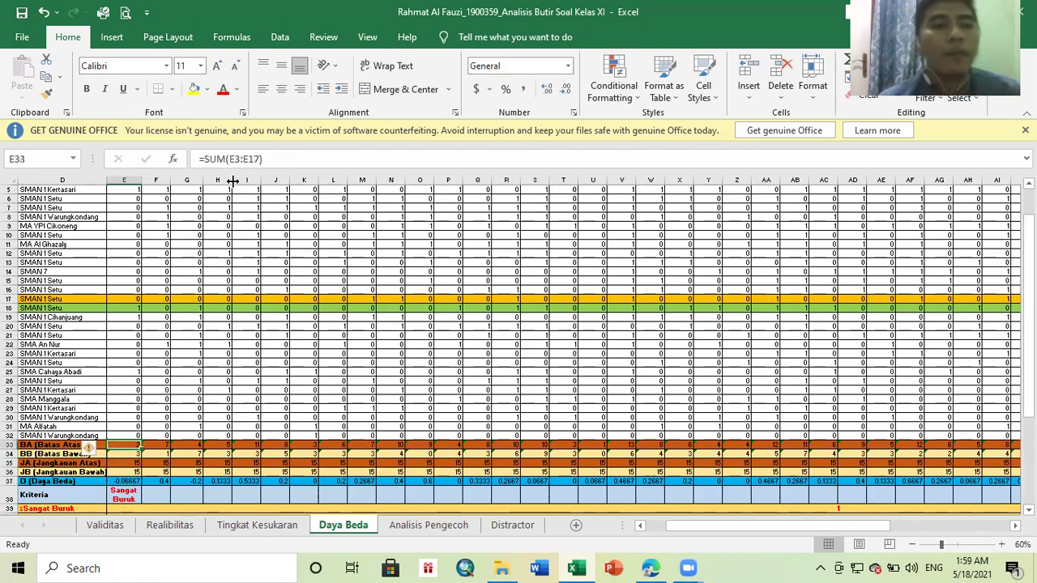
{"action": "key", "text": "Down"}
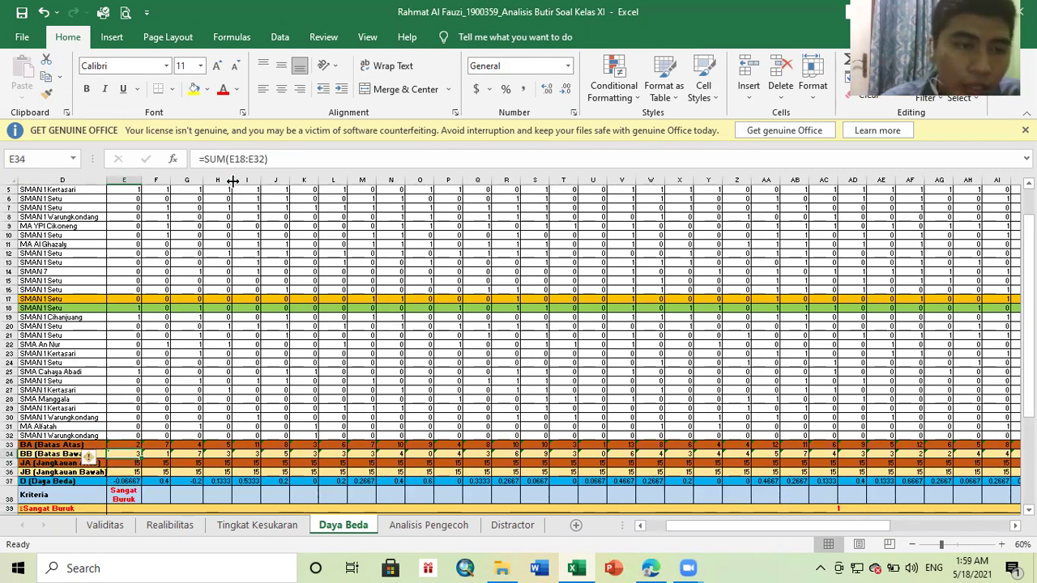
{"action": "key", "text": "Up"}
{"action": "key", "text": "Down"}
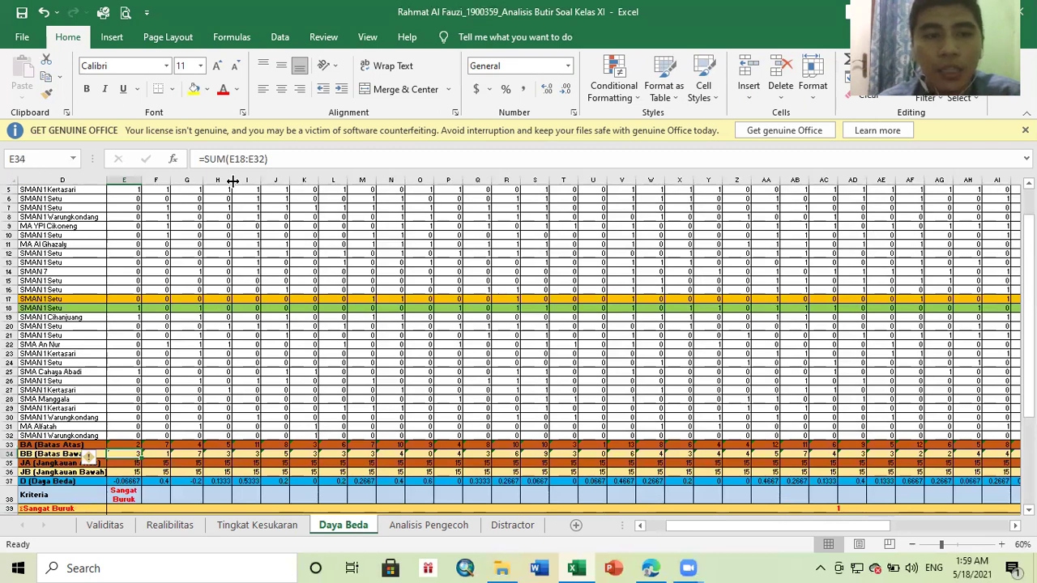
{"action": "key", "text": "Up"}
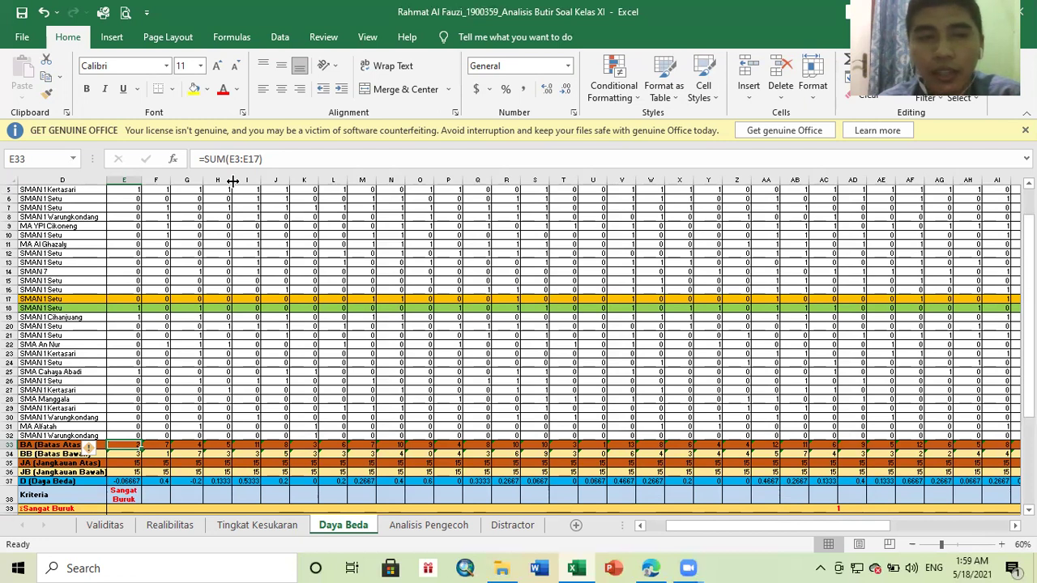
{"action": "key", "text": "Down"}
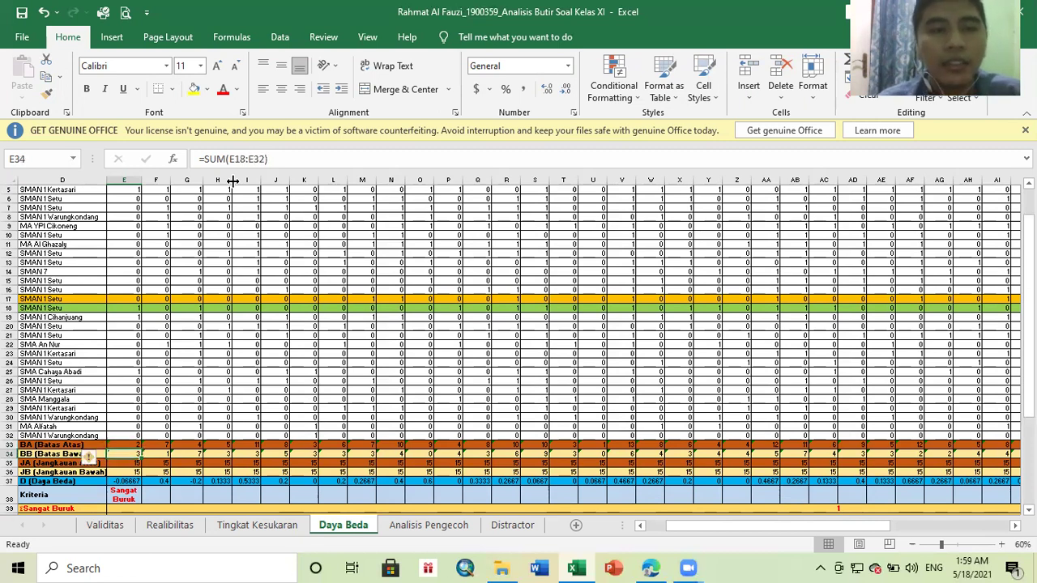
{"action": "key", "text": "Up"}
{"action": "key", "text": "Down"}
{"action": "key", "text": "Down"}
{"action": "key", "text": "Down"}
{"action": "key", "text": "Down"}
{"action": "key", "text": "Down"}
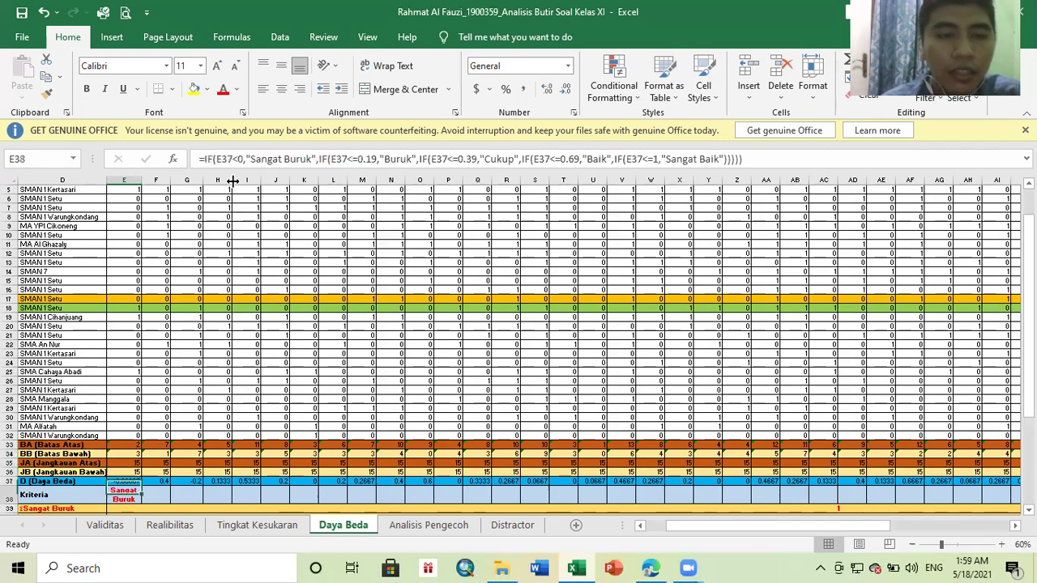
Review question 1's column from Kriteria cell E38 up through the JB, JA, BB and BA rows, and return to Daya Beda cell E37.
{"action": "key", "text": "Right"}
{"action": "key", "text": "Left"}
{"action": "key", "text": "Right"}
{"action": "key", "text": "Left"}
{"action": "key", "text": "Right"}
{"action": "key", "text": "Left"}
{"action": "key", "text": "Right"}
{"action": "key", "text": "Left"}
{"action": "key", "text": "Up"}
{"action": "key", "text": "Up"}
{"action": "key", "text": "Up"}
{"action": "key", "text": "Up"}
{"action": "key", "text": "Up"}
{"action": "key", "text": "Up"}
{"action": "key", "text": "Up"}
{"action": "key", "text": "Up"}
{"action": "key", "text": "Up"}
{"action": "key", "text": "Up"}
{"action": "key", "text": "Down"}
{"action": "key", "text": "Down"}
{"action": "key", "text": "Down"}
{"action": "key", "text": "Down"}
{"action": "key", "text": "Down"}
{"action": "key", "text": "Down"}
{"action": "key", "text": "Down"}
{"action": "key", "text": "Down"}
{"action": "key", "text": "Down"}
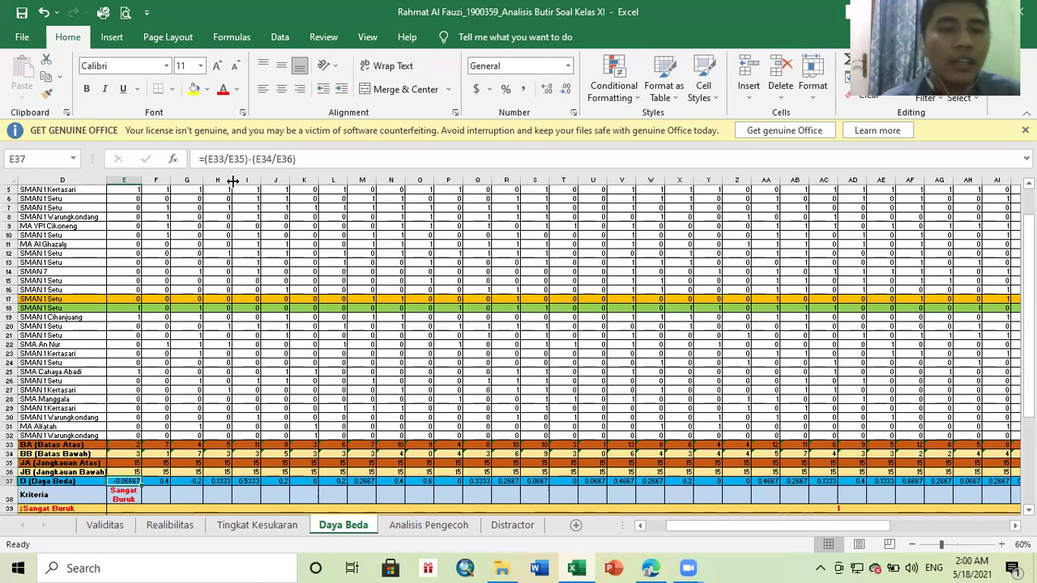
Fill the nested IF Kriteria formula from E38 across row 38 to BB38 so it covers every question.
{"action": "key", "text": "Down"}
{"action": "key", "text": "Down"}
{"action": "key", "text": "Left"}
{"action": "key", "text": "Left"}
{"action": "key", "text": "Right"}
{"action": "key", "text": "Up"}
{"action": "key", "text": "Right"}
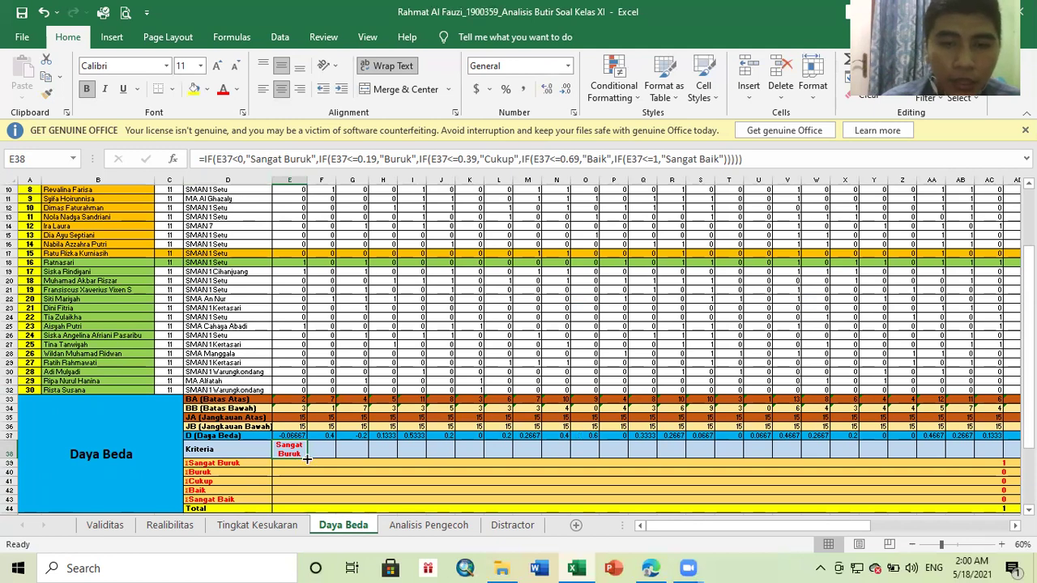
{"action": "left_click_drag", "start_coordinate": [307, 459], "coordinate": [954, 448]}
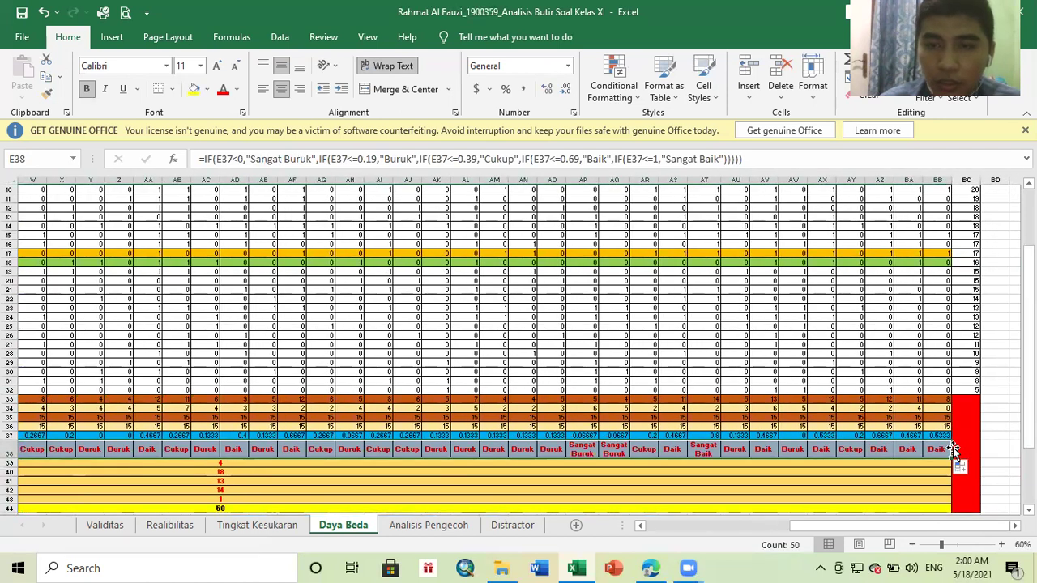
Check the filled Kriteria formulas in row 38 from AW38 back to the first question.
{"action": "left_click", "coordinate": [783, 448]}
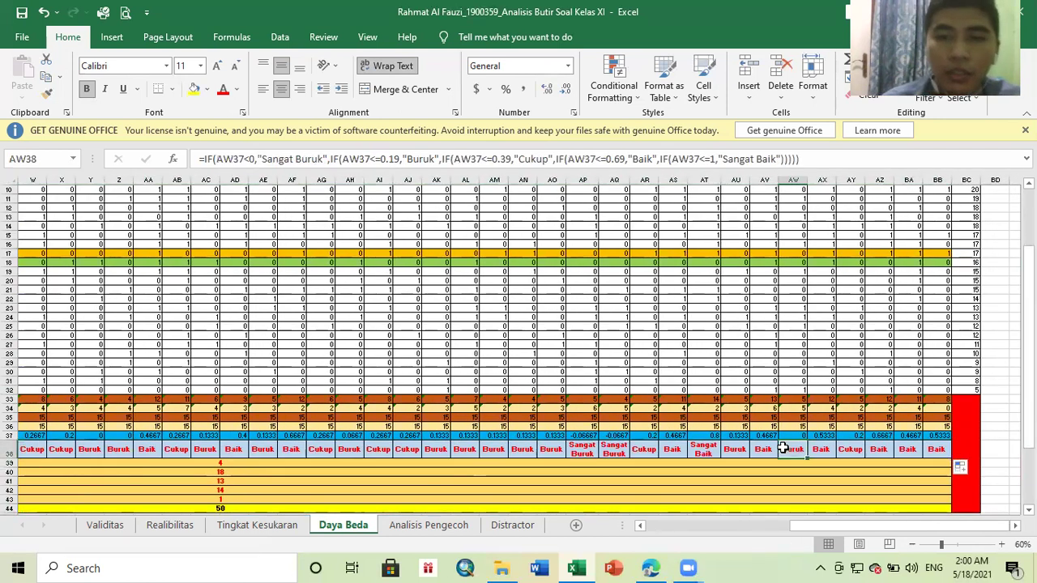
{"action": "key", "text": "Left"}
{"action": "key", "text": "Left"}
{"action": "key", "text": "Left"}
{"action": "key", "text": "Left"}
{"action": "key", "text": "Left"}
{"action": "key", "text": "Left"}
{"action": "key", "text": "Left"}
{"action": "key", "text": "Left"}
{"action": "key", "text": "Left"}
{"action": "key", "text": "Left"}
{"action": "key", "text": "Left"}
{"action": "key", "text": "Left"}
{"action": "key", "text": "Left"}
{"action": "key", "text": "Left"}
{"action": "key", "text": "Left"}
{"action": "key", "text": "Left"}
{"action": "key", "text": "Left"}
{"action": "key", "text": "Left"}
{"action": "key", "text": "Left"}
{"action": "key", "text": "Left"}
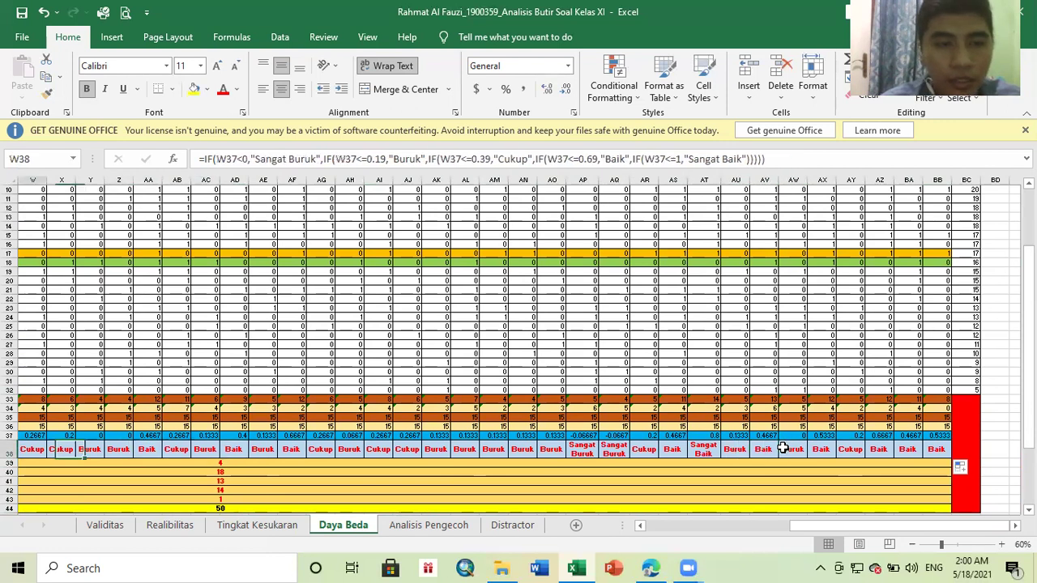
{"action": "key", "text": "Left"}
{"action": "key", "text": "Left"}
{"action": "key", "text": "Left"}
{"action": "key", "text": "Left"}
{"action": "key", "text": "Left"}
Go through the Kriteria cells one by one from F38 to X38, comparing each category with its Daya Beda value.
{"action": "key", "text": "Right"}
{"action": "key", "text": "Right"}
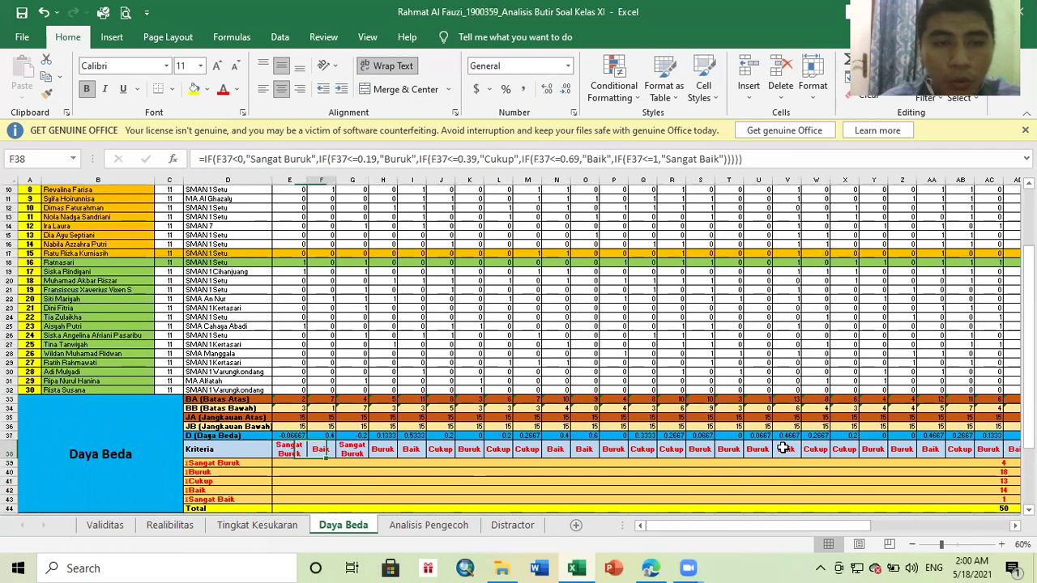
{"action": "key", "text": "Right"}
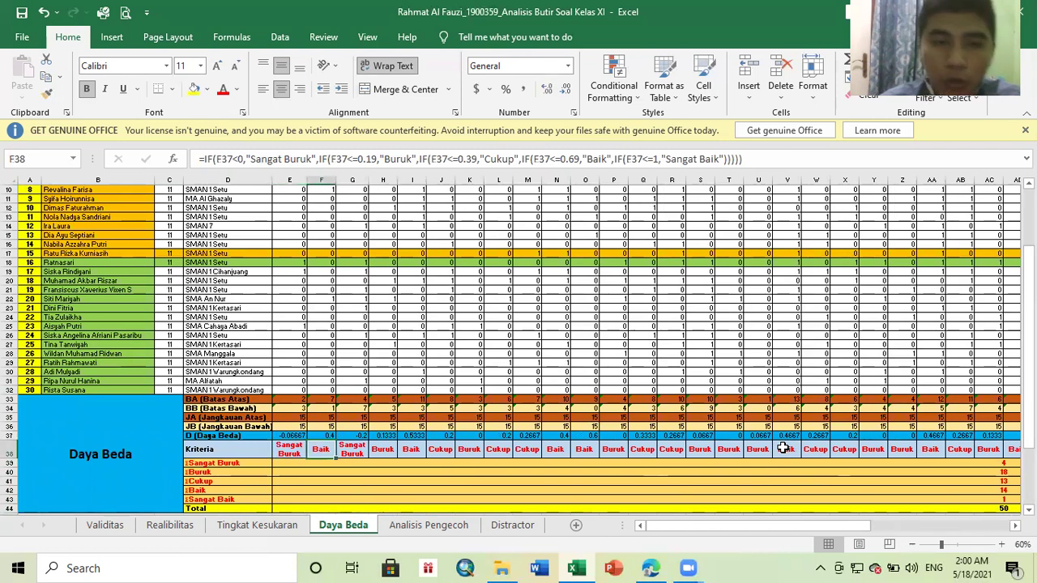
{"action": "key", "text": "Right"}
{"action": "key", "text": "Right"}
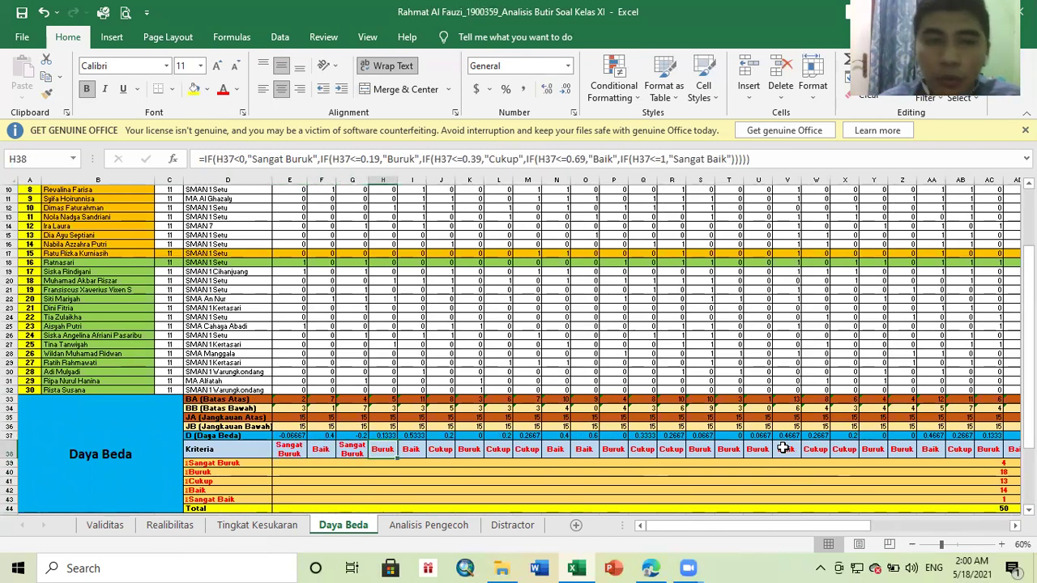
{"action": "key", "text": "Right"}
{"action": "key", "text": "Right"}
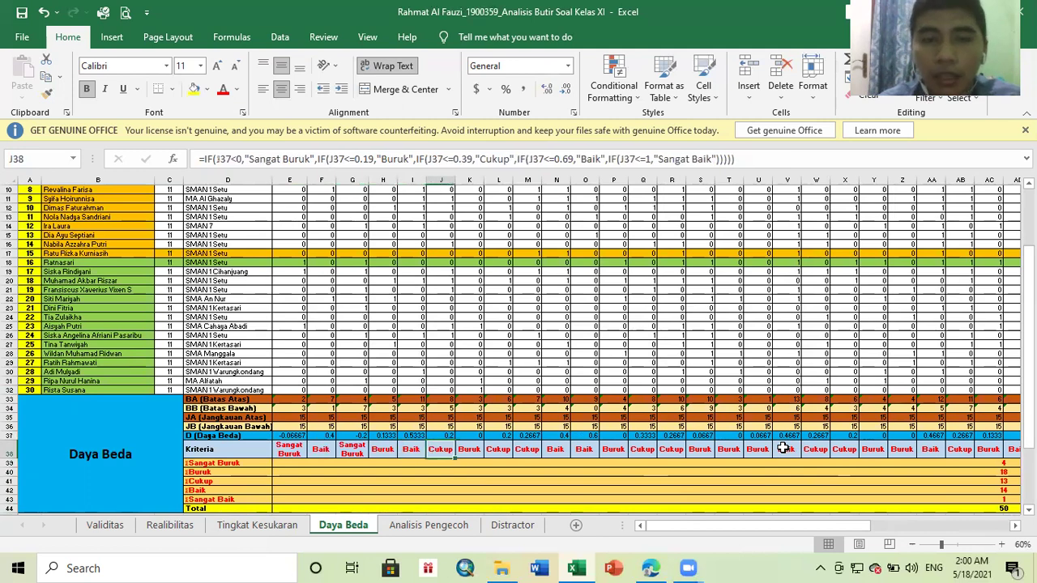
{"action": "key", "text": "Right"}
{"action": "key", "text": "Right"}
{"action": "key", "text": "Right"}
{"action": "key", "text": "Right"}
{"action": "key", "text": "Right"}
{"action": "key", "text": "Right"}
{"action": "key", "text": "Right"}
{"action": "key", "text": "Right"}
{"action": "key", "text": "Right"}
{"action": "key", "text": "Right"}
{"action": "key", "text": "Right"}
{"action": "key", "text": "Right"}
{"action": "key", "text": "Right"}
{"action": "key", "text": "Right"}
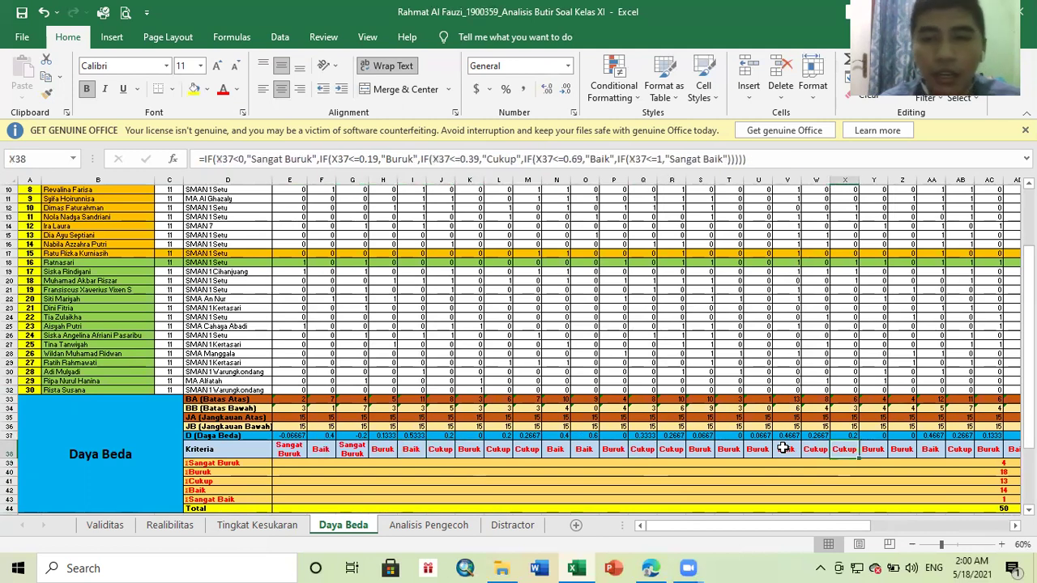
Look over the category count labels below the Kriteria row, from ΣSangat Buruk in D39 to ΣCukup in D41.
{"action": "key", "text": "Down"}
{"action": "key", "text": "Left"}
{"action": "key", "text": "Left"}
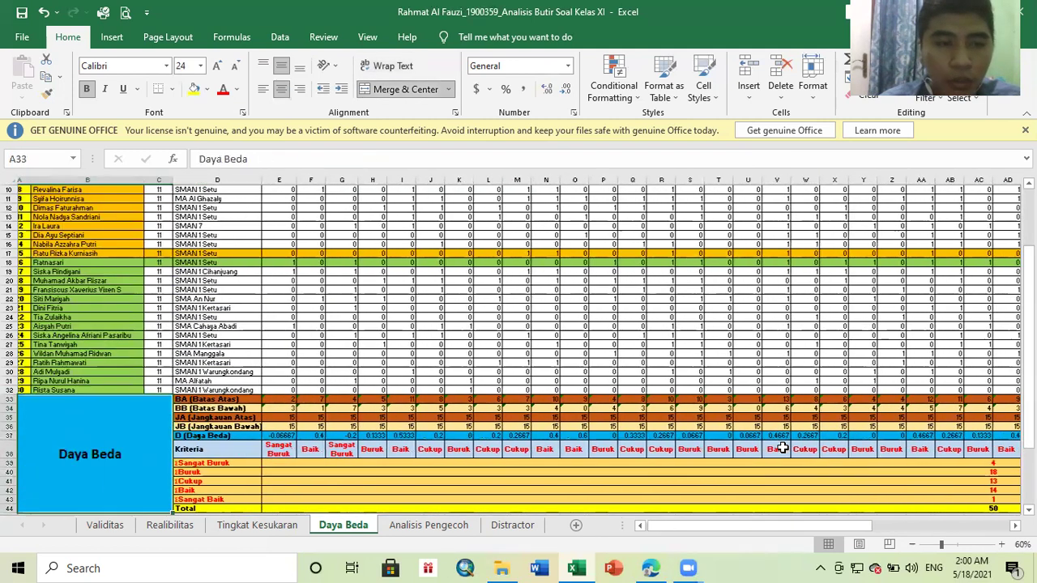
{"action": "key", "text": "Right"}
{"action": "key", "text": "Down"}
{"action": "key", "text": "Down"}
{"action": "key", "text": "Down"}
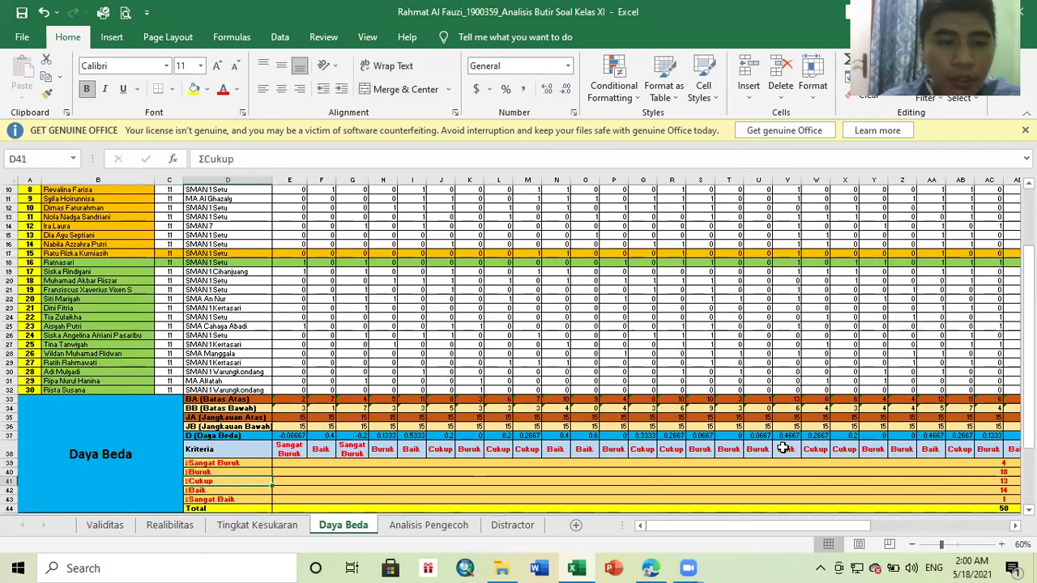
{"action": "key", "text": "Up"}
{"action": "key", "text": "Up"}
{"action": "key", "text": "Up"}
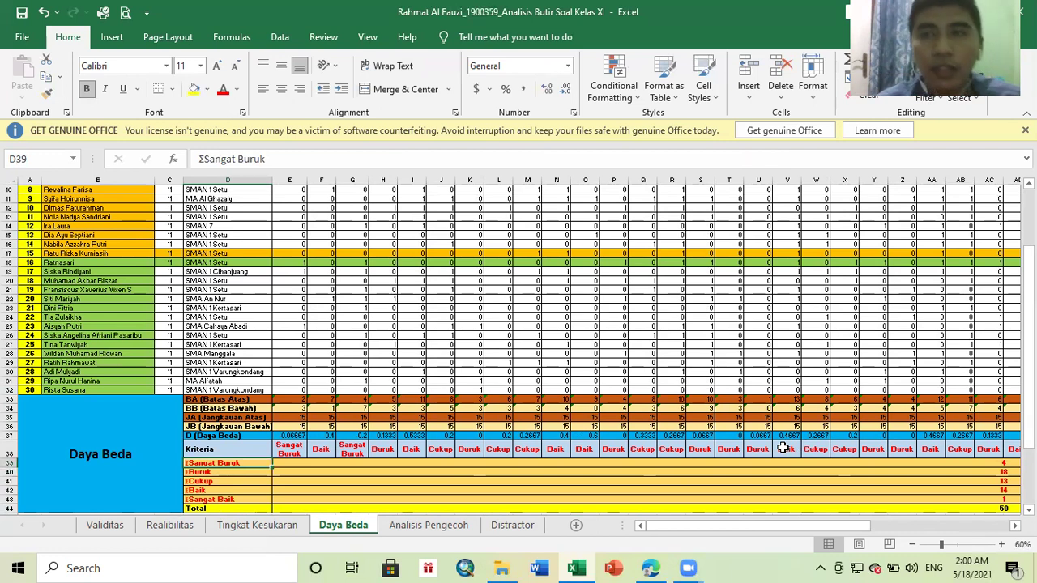
Go through the range and criteria of =COUNTIF(E38:BB38,"Sangat Buruk") in E39, and commit the formula without changes.
{"action": "key", "text": "Right"}
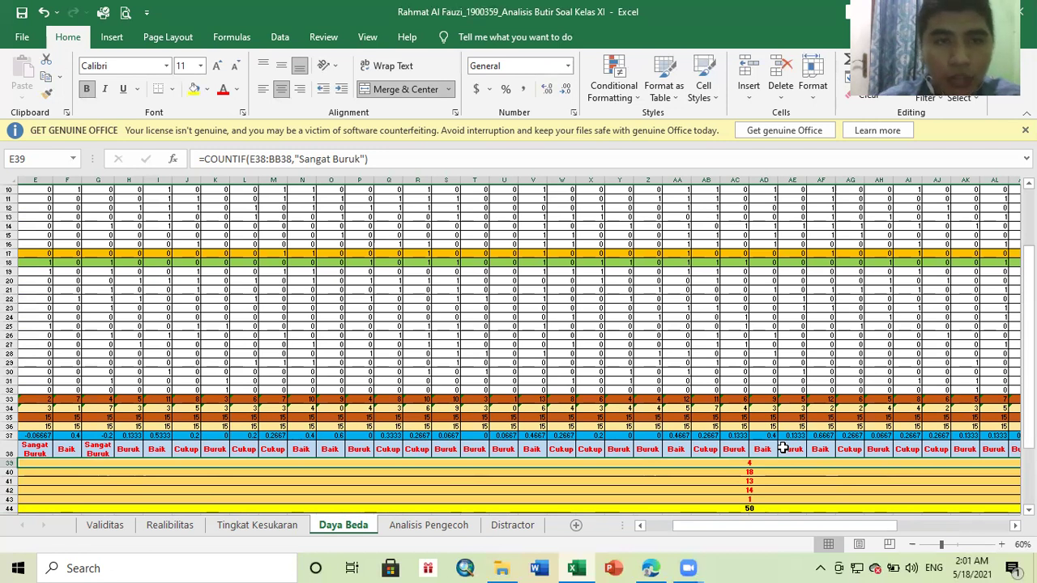
{"action": "left_click", "coordinate": [551, 159]}
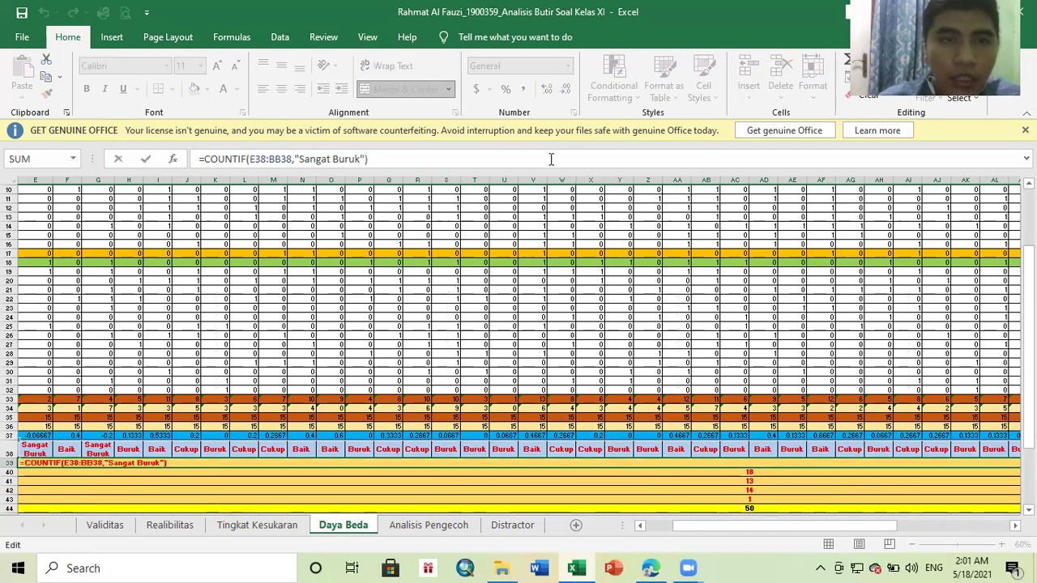
{"action": "left_click_drag", "start_coordinate": [714, 526], "coordinate": [687, 528]}
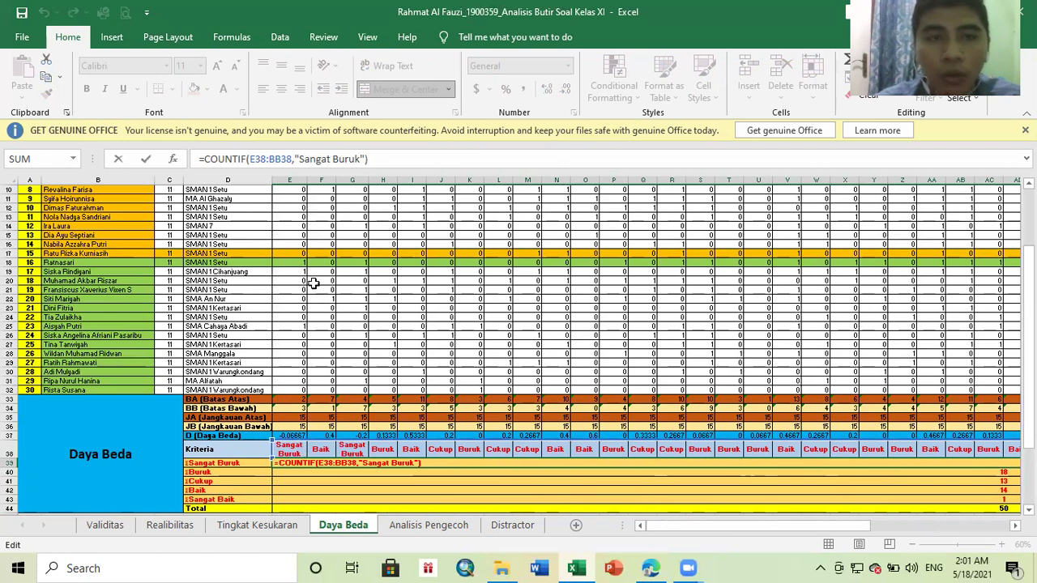
{"action": "left_click", "coordinate": [295, 159]}
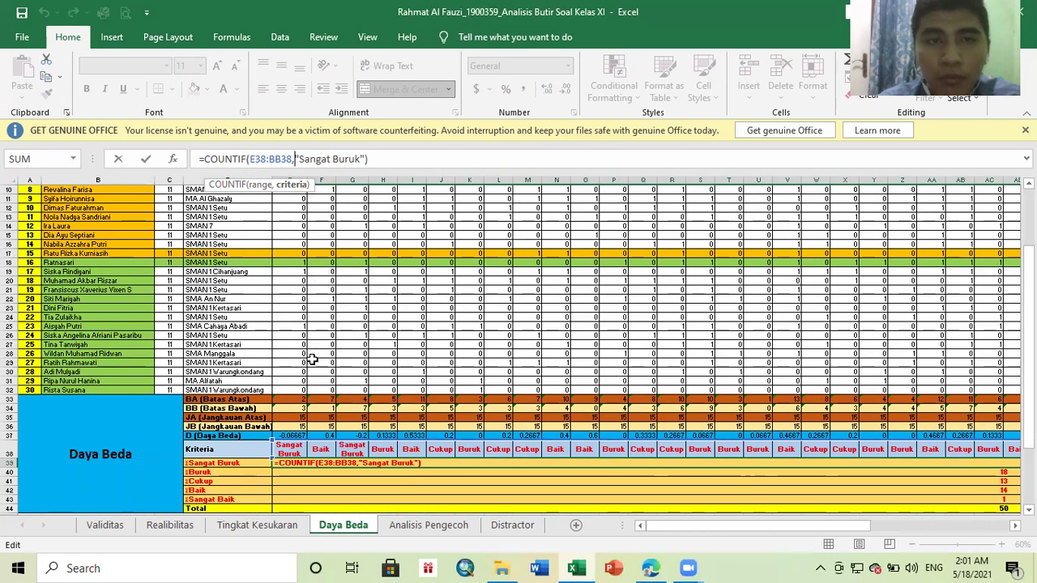
{"action": "key", "text": "Right"}
{"action": "key", "text": "Right"}
{"action": "key", "text": "Right"}
{"action": "key", "text": "Right"}
{"action": "key", "text": "Right"}
{"action": "key", "text": "Right"}
{"action": "key", "text": "Right"}
{"action": "key", "text": "Right"}
{"action": "key", "text": "Right"}
{"action": "key", "text": "Right"}
{"action": "key", "text": "Right"}
{"action": "key", "text": "Right"}
{"action": "key", "text": "Right"}
{"action": "key", "text": "Right"}
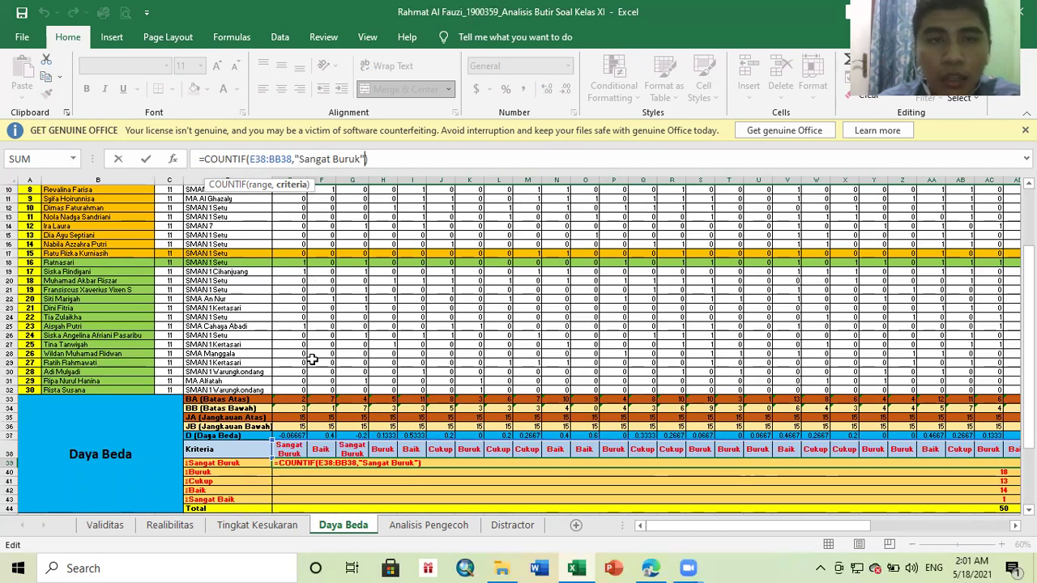
{"action": "key", "text": "Right"}
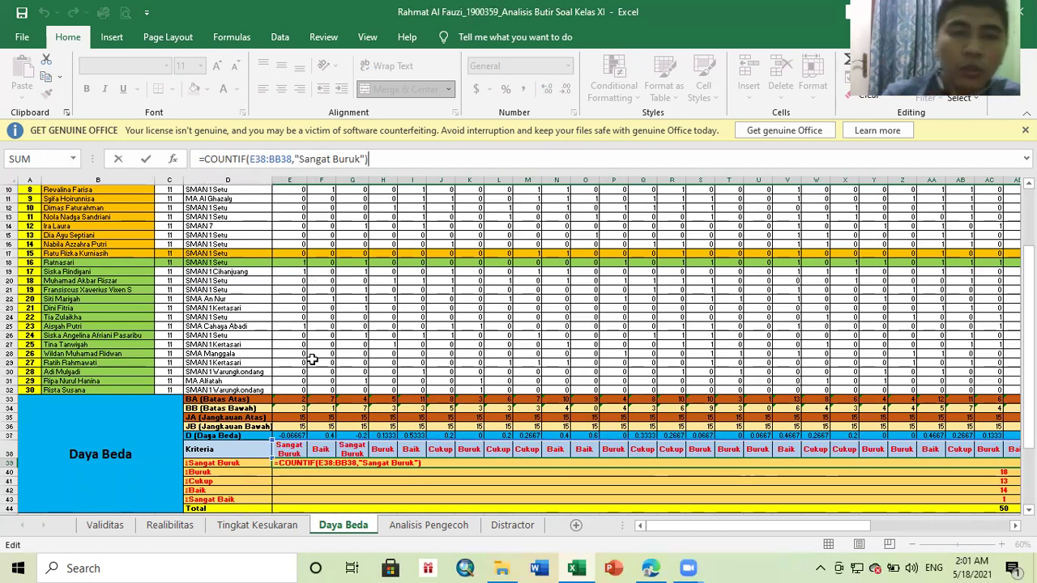
{"action": "key", "text": "Return"}
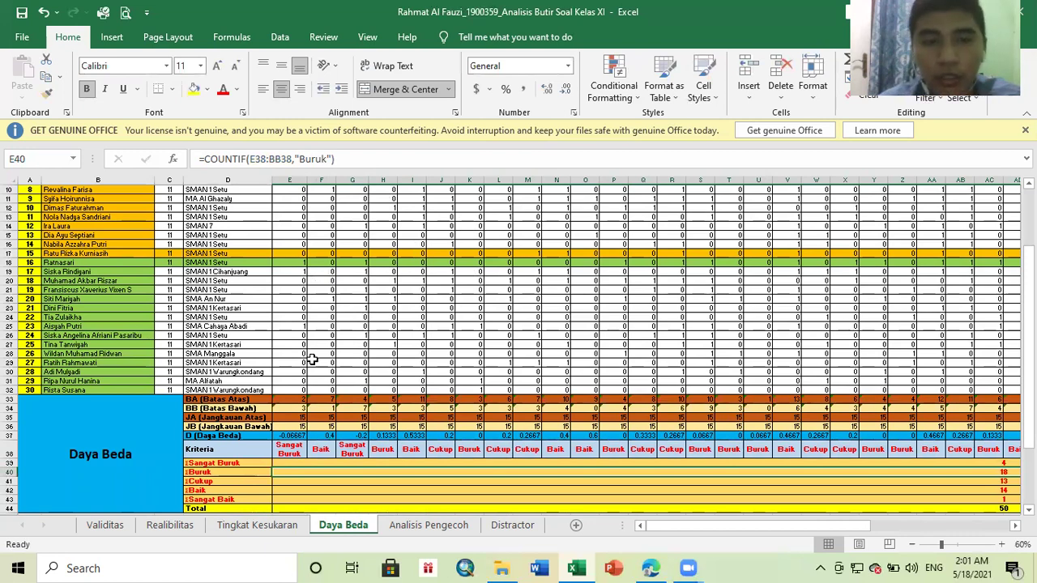
Examine the ΣBuruk formula =COUNTIF(E38:BB38,"Buruk") in E40, focusing on its criteria argument.
{"action": "key", "text": "Right"}
{"action": "key", "text": "Left"}
{"action": "key", "text": "Left"}
{"action": "key", "text": "Up"}
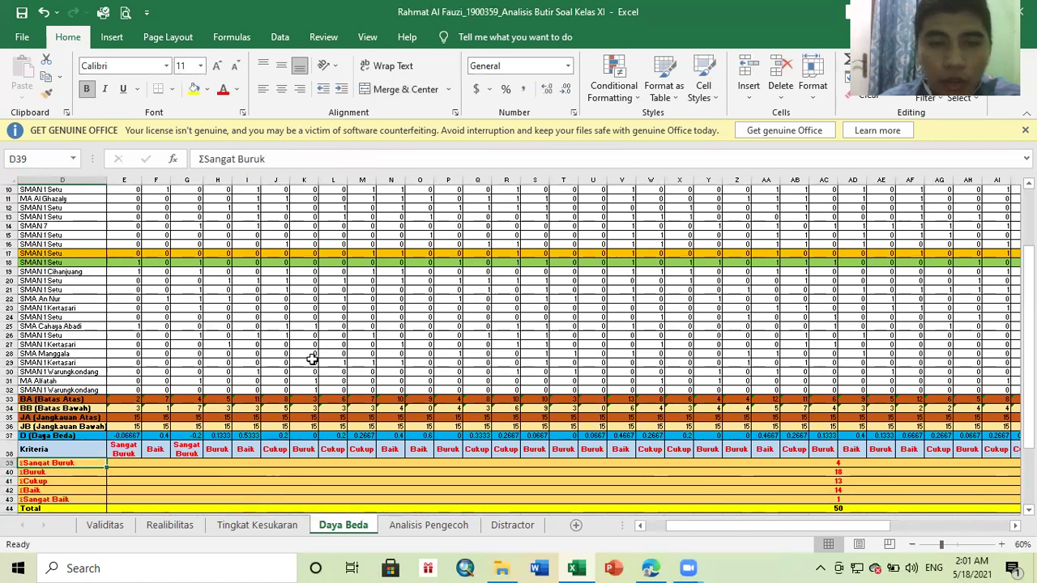
{"action": "key", "text": "Down"}
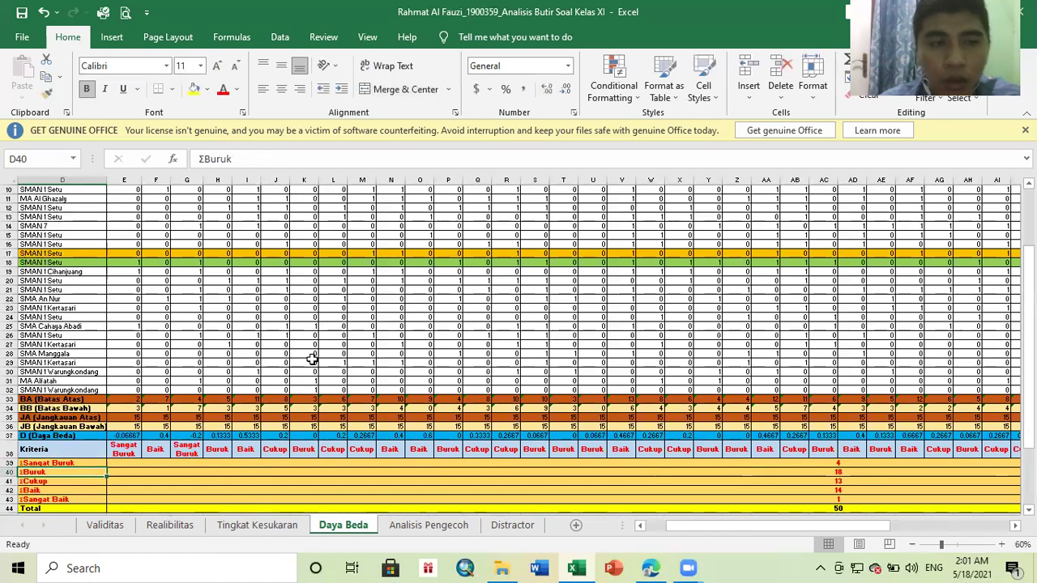
{"action": "key", "text": "Right"}
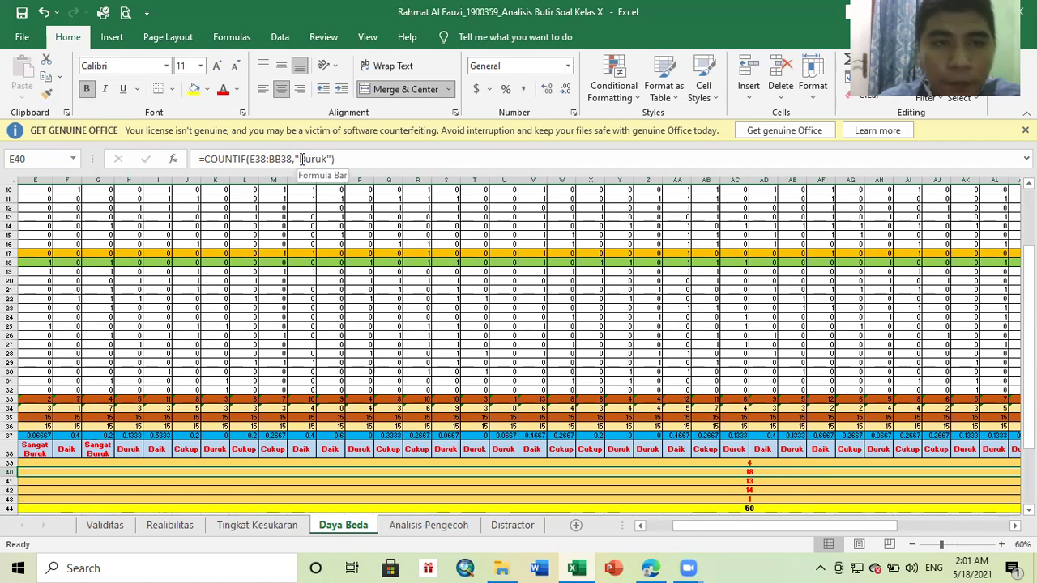
{"action": "left_click", "coordinate": [277, 159]}
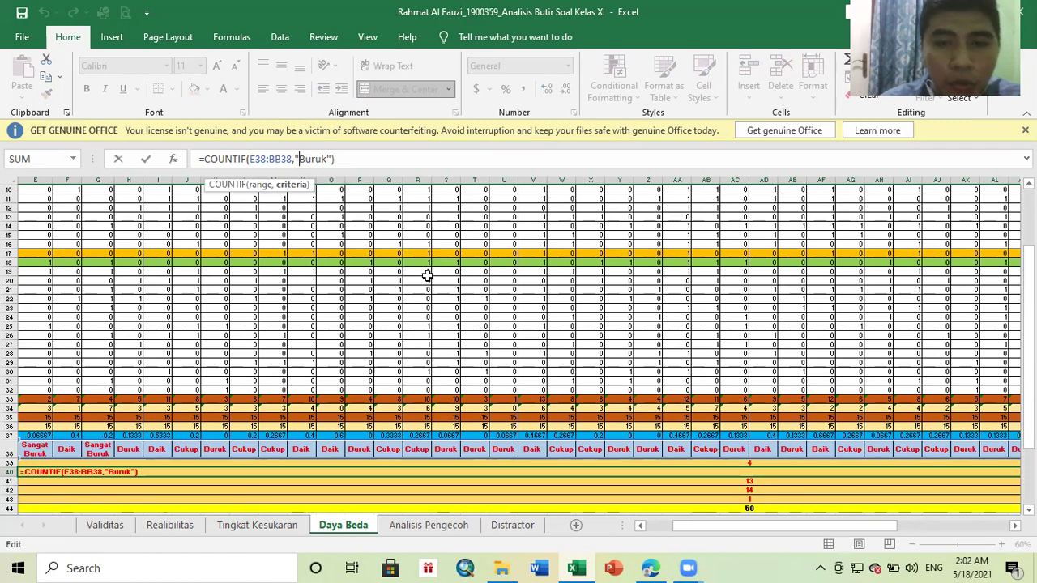
{"action": "left_click", "coordinate": [443, 461]}
{"action": "key", "text": "Down"}
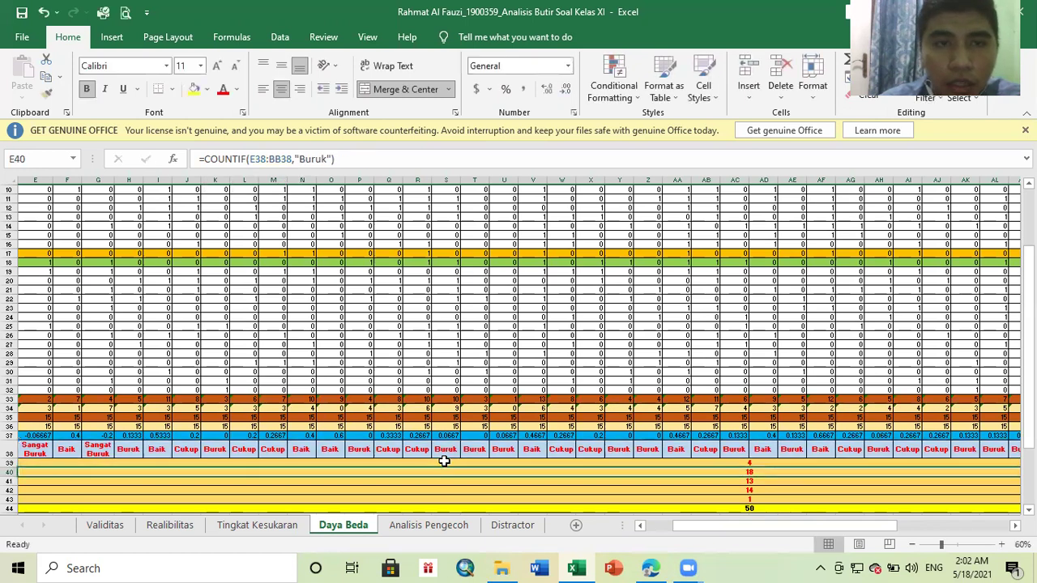
Compare the COUNTIF formulas for Cukup, Baik and Sangat Baik in E41 to E43, and return to the Sangat Buruk formula in E39.
{"action": "key", "text": "Down"}
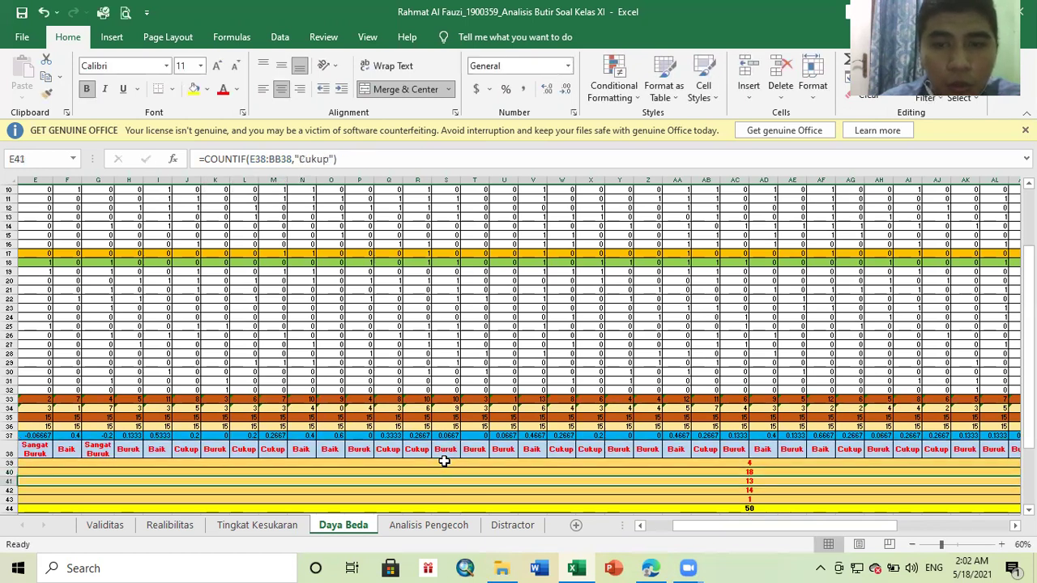
{"action": "key", "text": "Down"}
{"action": "key", "text": "Down"}
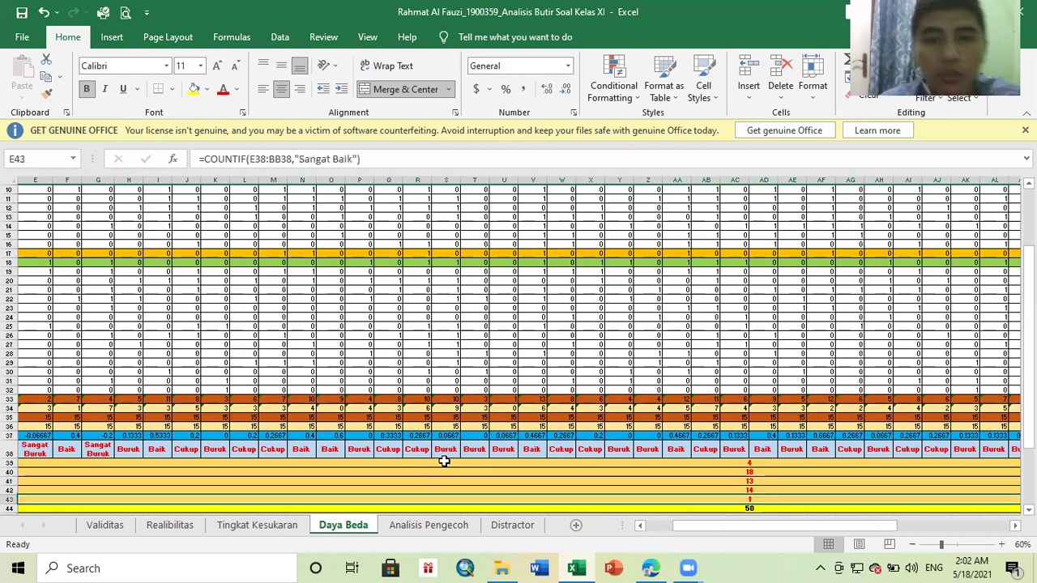
{"action": "key", "text": "Up"}
{"action": "key", "text": "Up"}
{"action": "key", "text": "Up"}
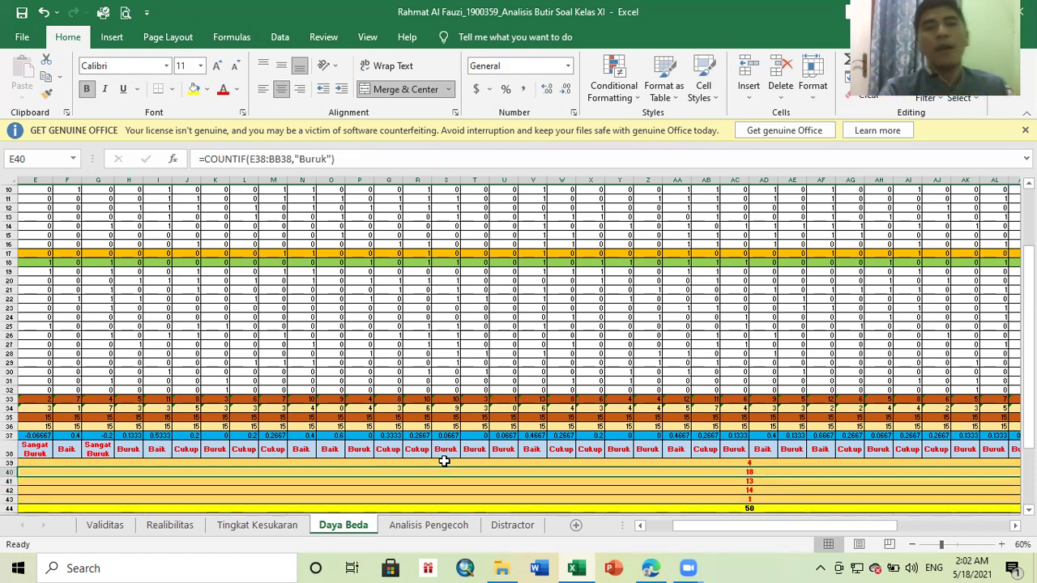
{"action": "key", "text": "Left"}
{"action": "key", "text": "Up"}
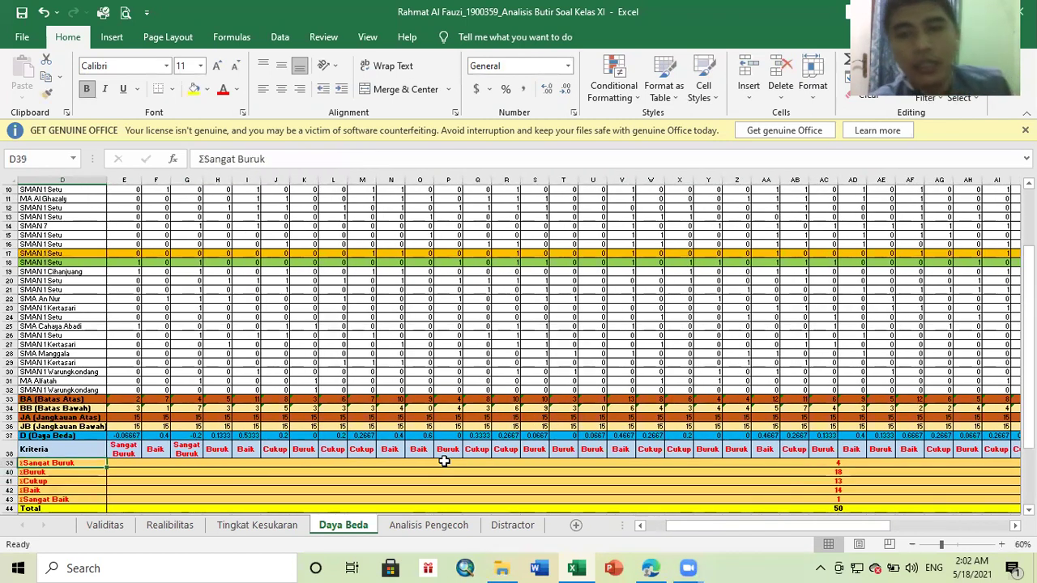
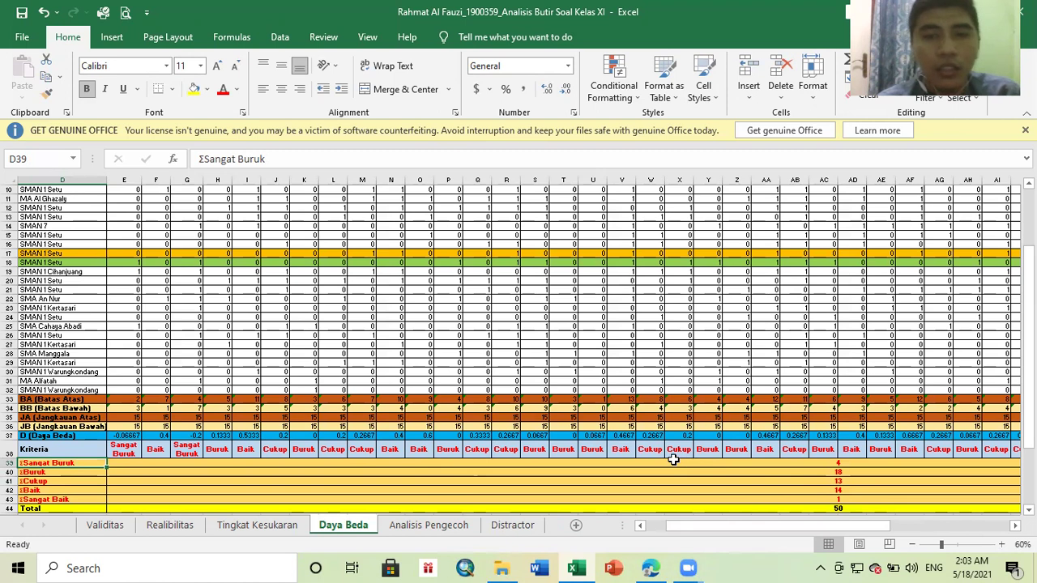
{"action": "key", "text": "Right"}
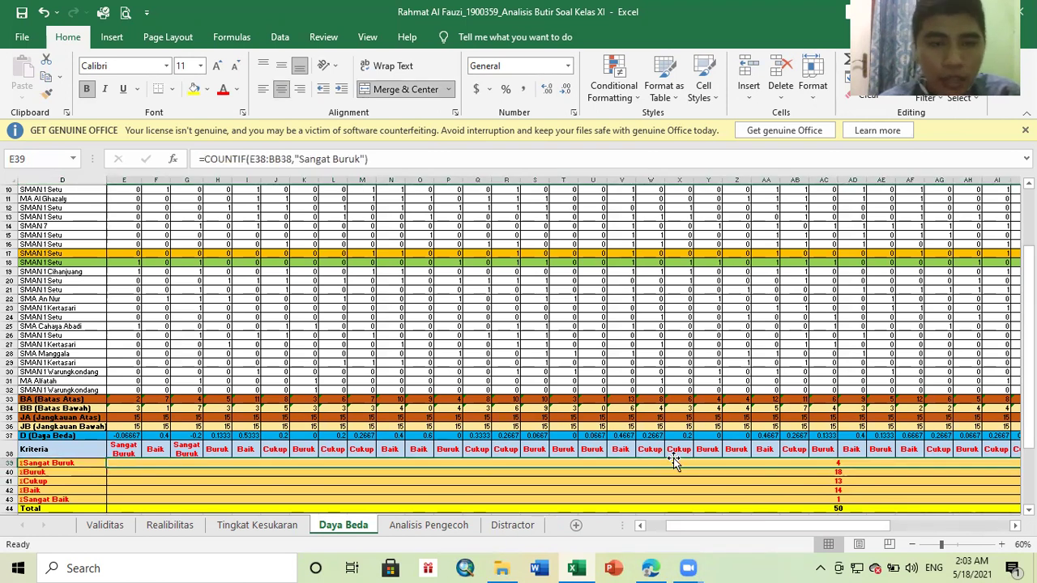
Return to the No header cell A1 at the start of the Daya Beda sheet.
{"action": "key", "text": "Left"}
{"action": "key", "text": "Left"}
{"action": "key", "text": "Up"}
{"action": "key", "text": "Up"}
{"action": "key", "text": "Up"}
{"action": "key", "text": "Up"}
{"action": "key", "text": "Up"}
{"action": "key", "text": "Up"}
{"action": "key", "text": "Up"}
{"action": "key", "text": "Up"}
{"action": "key", "text": "Up"}
{"action": "key", "text": "Up"}
{"action": "key", "text": "Up"}
{"action": "key", "text": "Up"}
{"action": "key", "text": "Up"}
{"action": "key", "text": "Up"}
{"action": "key", "text": "Up"}
{"action": "key", "text": "Up"}
{"action": "key", "text": "Up"}
{"action": "key", "text": "Up"}
{"action": "key", "text": "Up"}
{"action": "key", "text": "Up"}
{"action": "key", "text": "Up"}
{"action": "key", "text": "Left"}
{"action": "key", "text": "Left"}
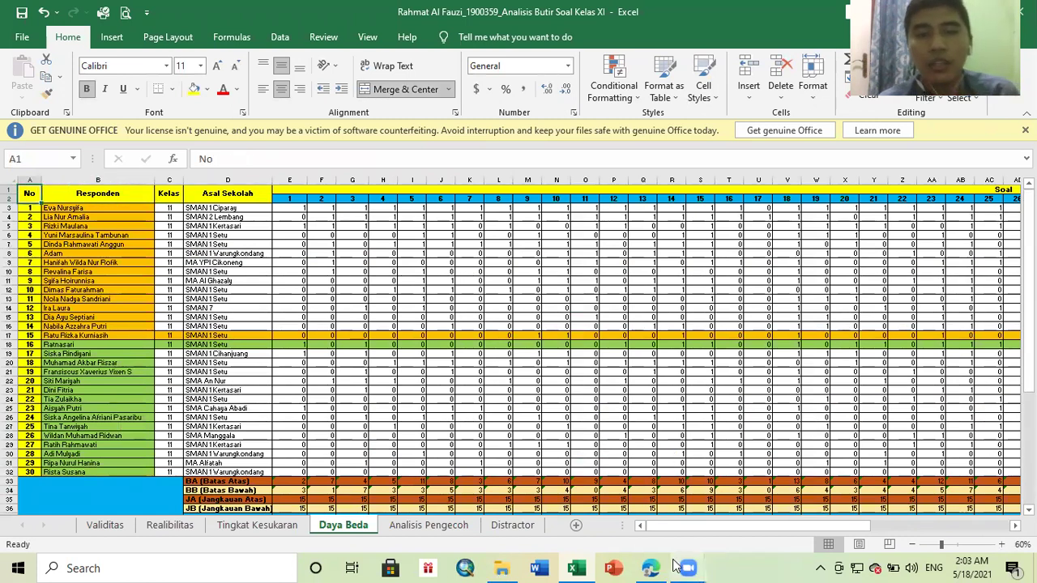
Switch to the BAHAN_AJAR__MINGGU_KE_13 PDF in the browser and find the Analisis Pengecoh (Distractor) section on page 5.
{"action": "mouse_move", "coordinate": [650, 568]}
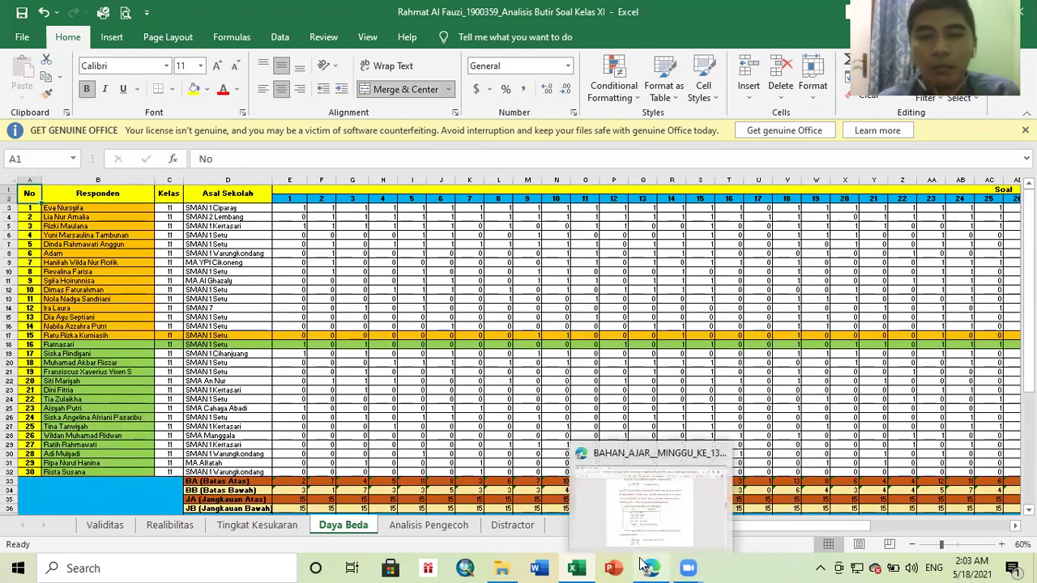
{"action": "left_click", "coordinate": [628, 482]}
{"action": "scroll", "coordinate": [628, 482], "scroll_direction": "down", "scroll_amount": 5}
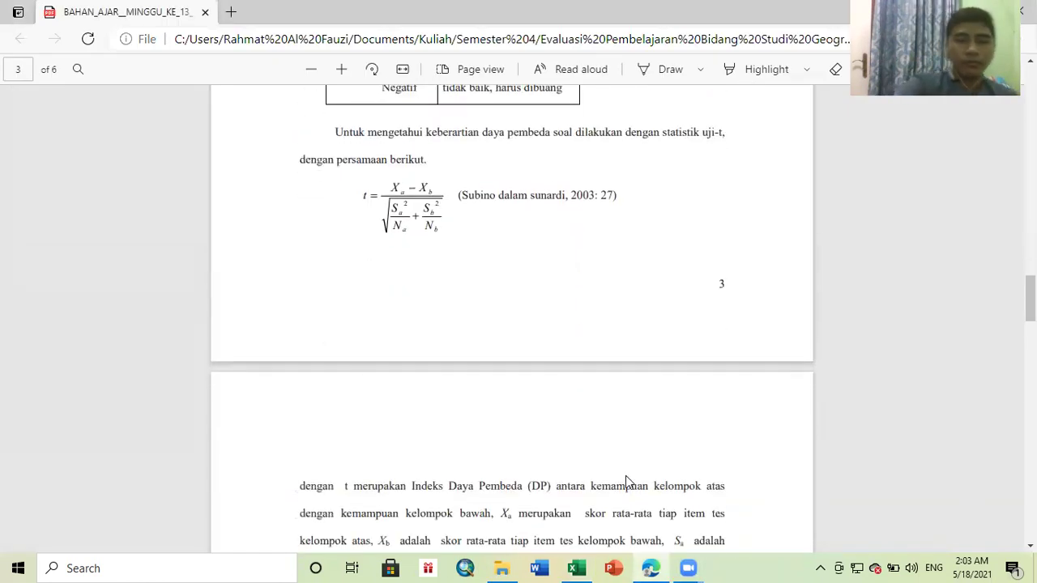
{"action": "scroll", "coordinate": [627, 482], "scroll_direction": "down", "scroll_amount": 10}
{"action": "scroll", "coordinate": [628, 482], "scroll_direction": "down", "scroll_amount": 4}
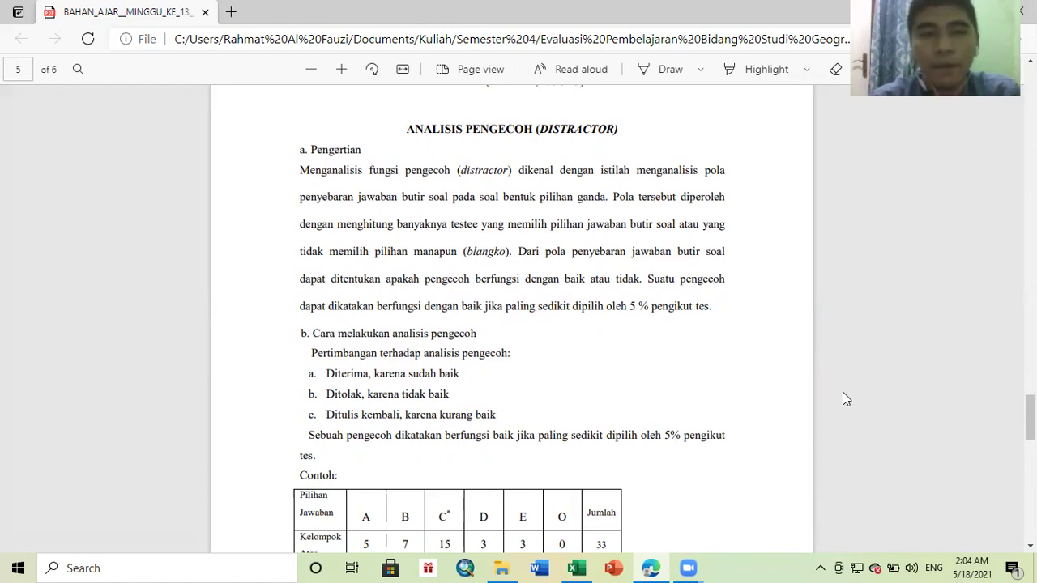
Read how to perform the distractor analysis and study the Contoh table with its pengecoh A calculation on page 5.
{"action": "scroll", "coordinate": [843, 392], "scroll_direction": "down", "scroll_amount": 3}
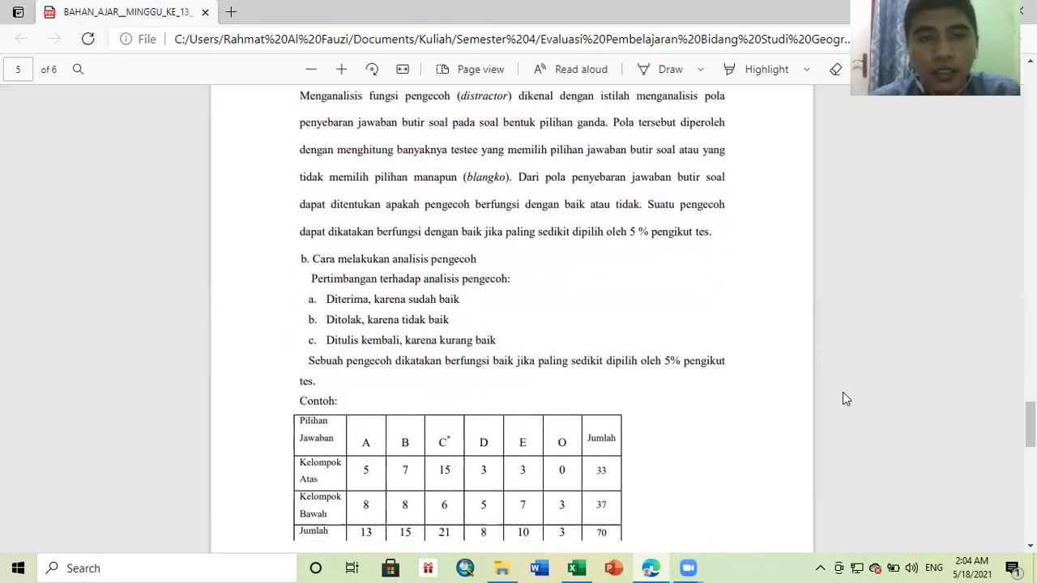
{"action": "scroll", "coordinate": [843, 392], "scroll_direction": "down", "scroll_amount": 2}
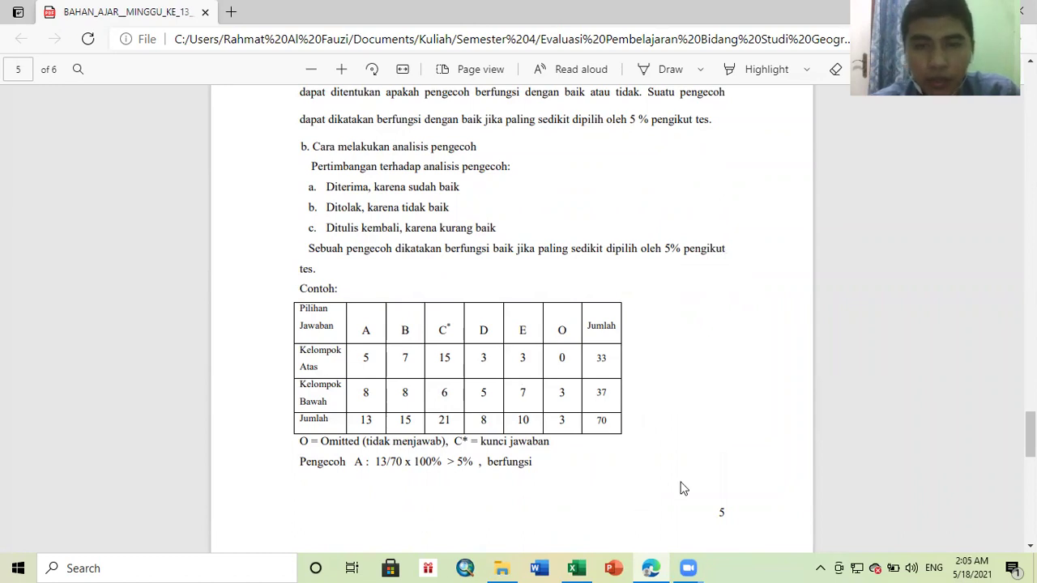
Switch to the Analisis Butir Soal Kelas XI workbook in Excel and show the PENGECOH summary rows of the Analisis Pengecoh sheet.
{"action": "left_click", "coordinate": [582, 568]}
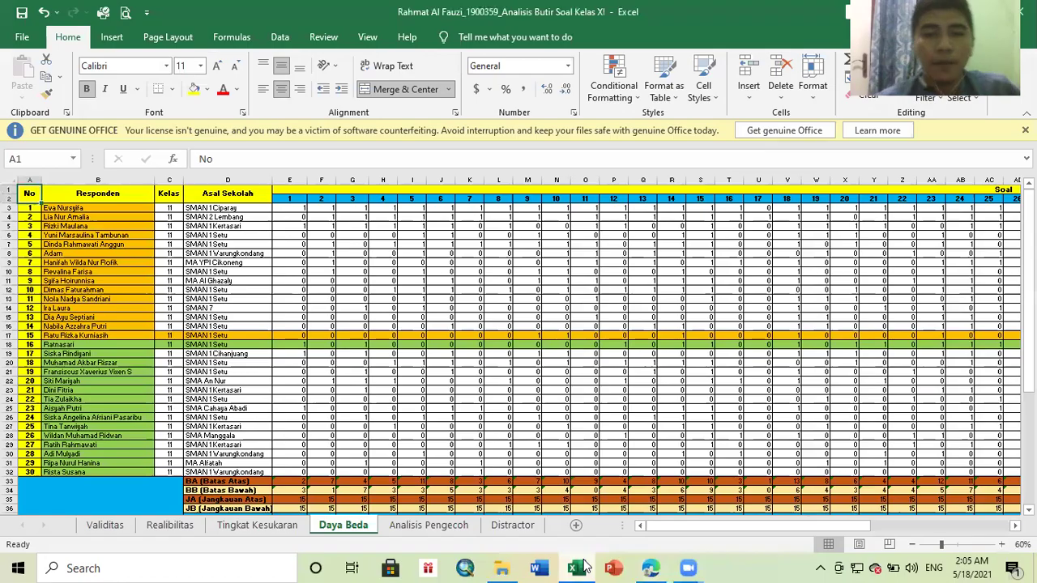
{"action": "left_click", "coordinate": [440, 535]}
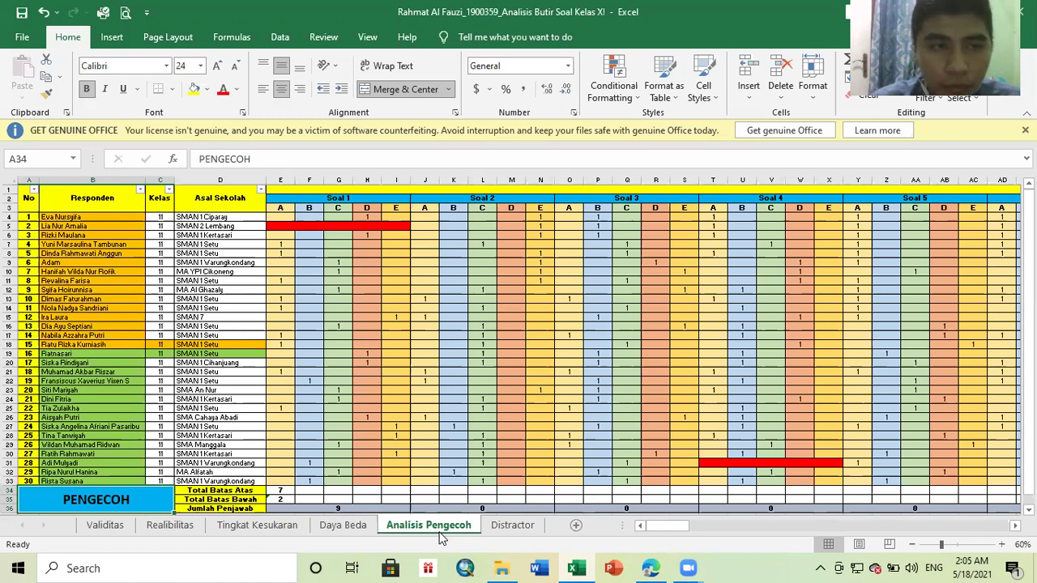
{"action": "key", "text": "Down"}
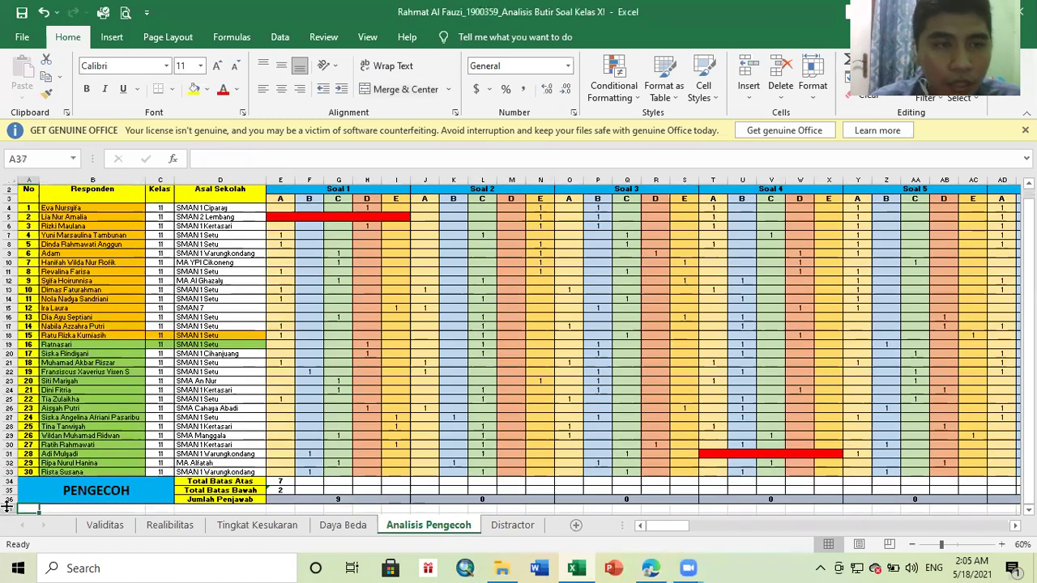
Trace the first respondent's recorded answers along row 4 from the name to option A of Soal 4.
{"action": "left_click", "coordinate": [81, 208]}
{"action": "key", "text": "Right"}
{"action": "key", "text": "Right"}
{"action": "key", "text": "Right"}
{"action": "key", "text": "Right"}
{"action": "key", "text": "Right"}
{"action": "key", "text": "Right"}
{"action": "key", "text": "Right"}
{"action": "key", "text": "Right"}
{"action": "key", "text": "Right"}
{"action": "key", "text": "Right"}
{"action": "key", "text": "Right"}
{"action": "key", "text": "Right"}
{"action": "key", "text": "Right"}
{"action": "key", "text": "Right"}
{"action": "key", "text": "Right"}
{"action": "key", "text": "Right"}
{"action": "key", "text": "Right"}
{"action": "key", "text": "Right"}
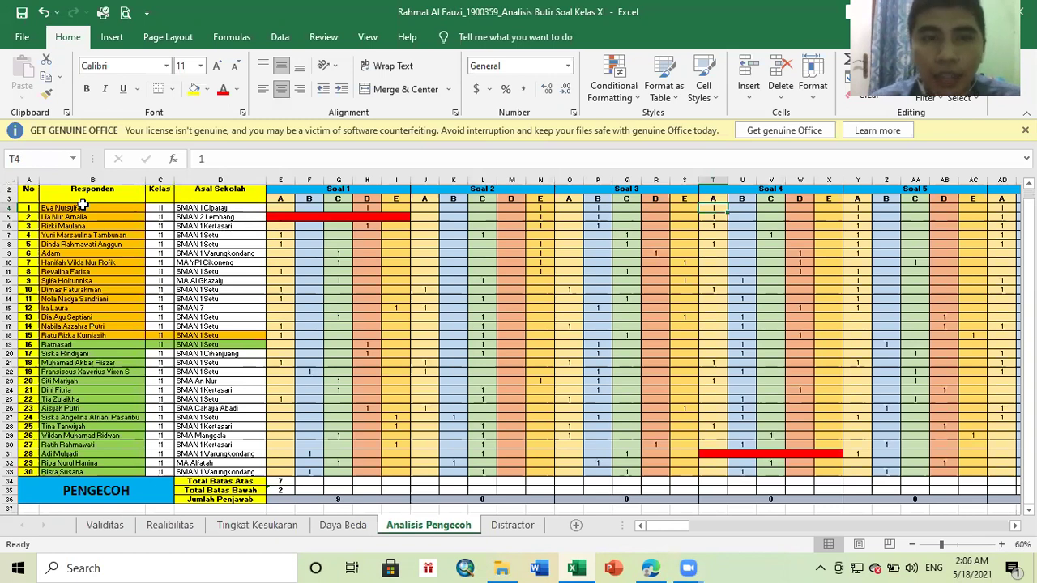
Examine the red merged Soal 1 cell in row 5 and compare it with the first respondent's Soal 1 answer options.
{"action": "left_click", "coordinate": [295, 217]}
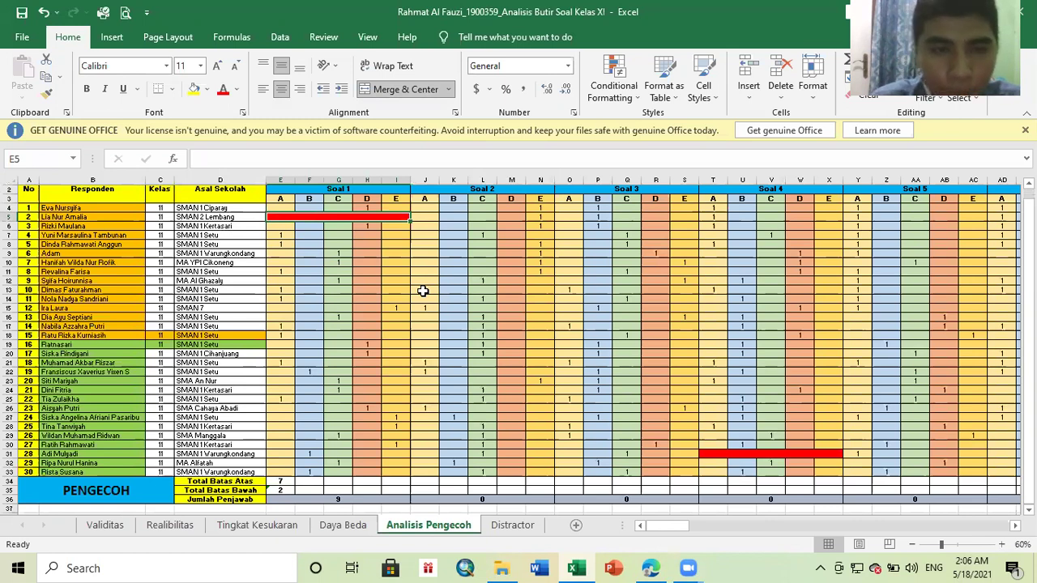
{"action": "key", "text": "Left"}
{"action": "key", "text": "Up"}
{"action": "key", "text": "Right"}
{"action": "key", "text": "Right"}
{"action": "key", "text": "Right"}
{"action": "key", "text": "Right"}
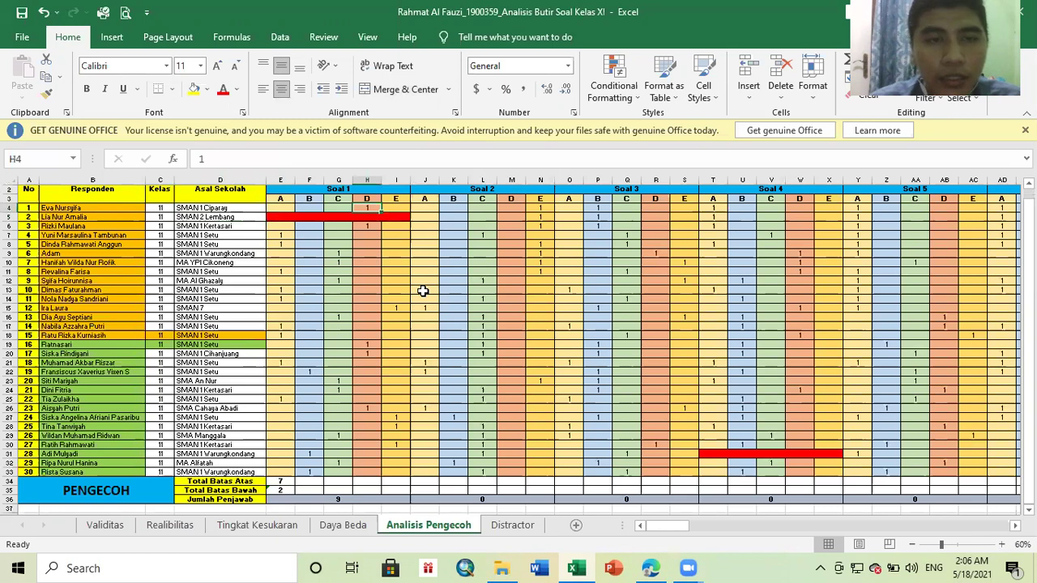
{"action": "key", "text": "Right"}
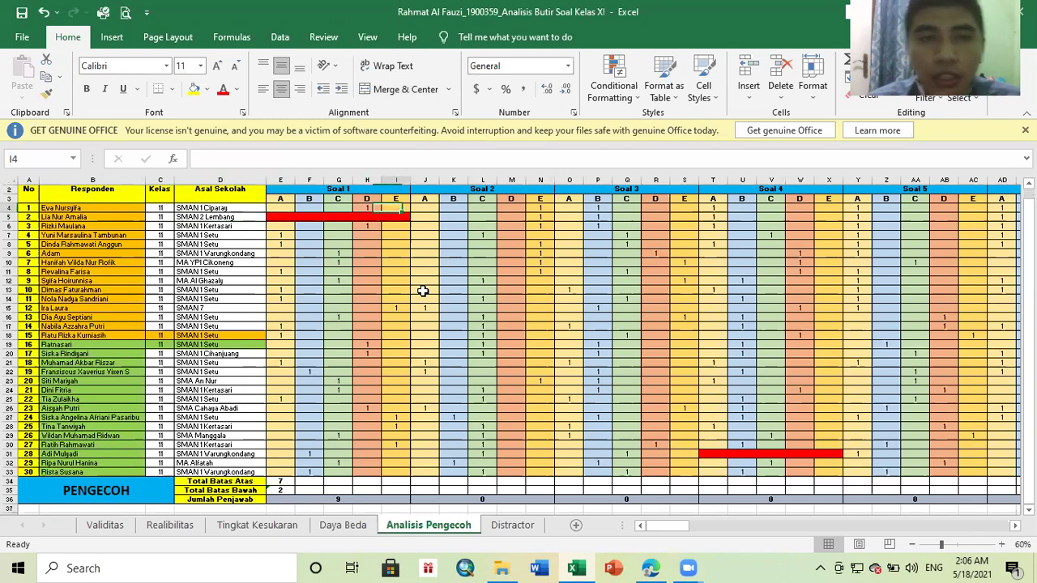
Look through the question headers in row 2 from Soal 1 to Soal 50, ending at the Total formula in IU4.
{"action": "key", "text": "Up"}
{"action": "key", "text": "Up"}
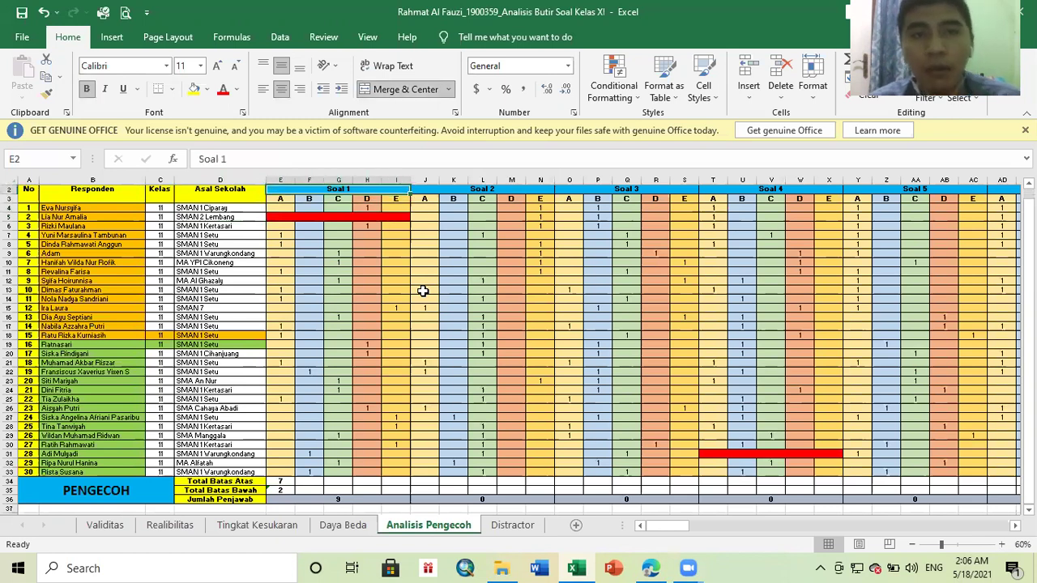
{"action": "key", "text": "Right"}
{"action": "key", "text": "Right"}
{"action": "key", "text": "Right"}
{"action": "key", "text": "Right"}
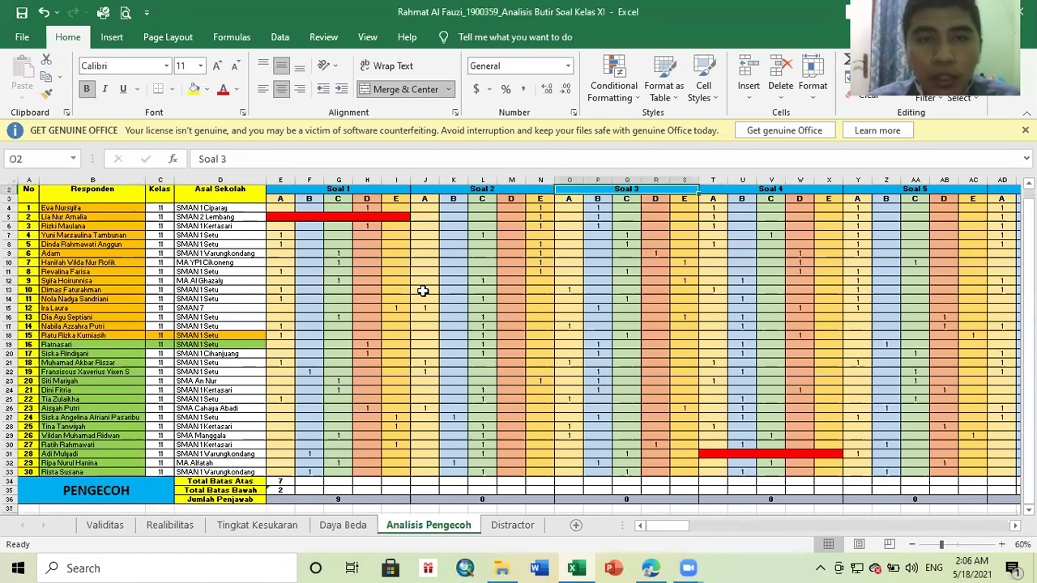
{"action": "key", "text": "Right"}
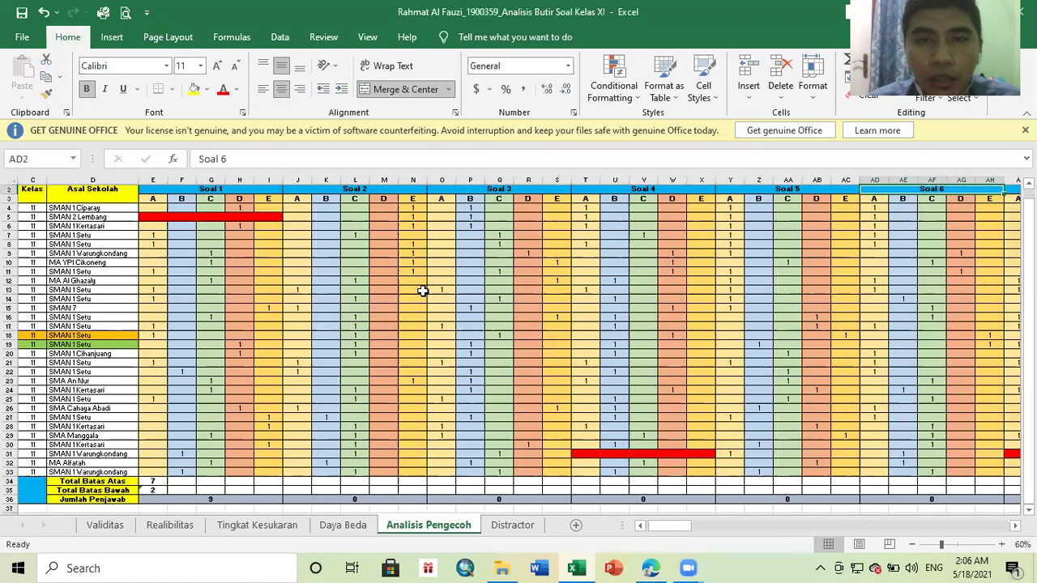
{"action": "key", "text": "Right"}
{"action": "key", "text": "Right"}
{"action": "key", "text": "Right"}
{"action": "key", "text": "Right"}
{"action": "key", "text": "Right"}
{"action": "key", "text": "Right"}
{"action": "key", "text": "Right"}
{"action": "key", "text": "Right"}
{"action": "key", "text": "Right"}
{"action": "key", "text": "Right"}
{"action": "key", "text": "Right"}
{"action": "key", "text": "Right"}
{"action": "key", "text": "Right"}
{"action": "key", "text": "Right"}
{"action": "key", "text": "Right"}
{"action": "key", "text": "Right"}
{"action": "key", "text": "Right"}
{"action": "key", "text": "Right"}
{"action": "key", "text": "Right"}
{"action": "key", "text": "Right"}
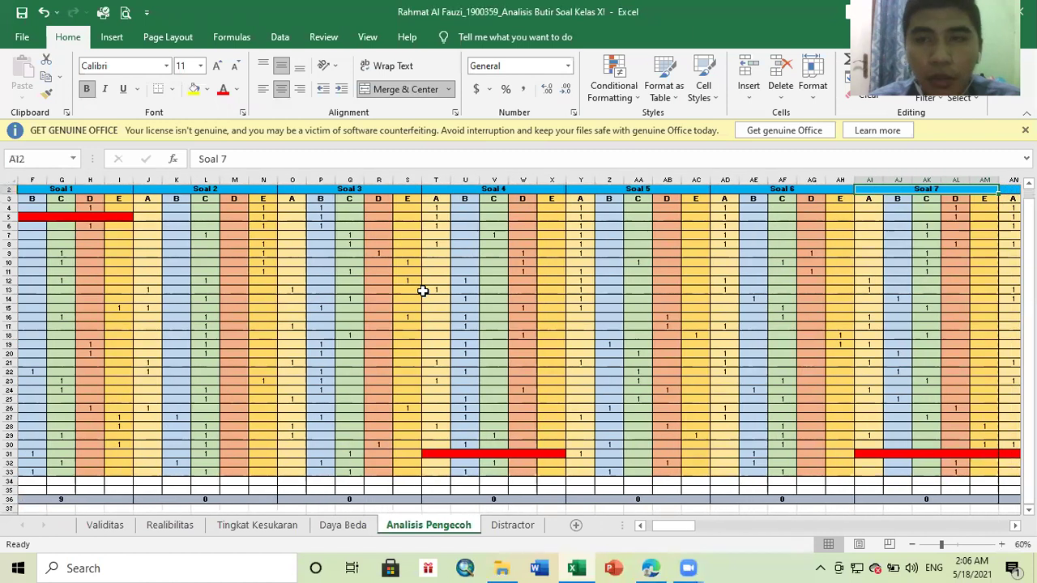
{"action": "key", "text": "Right"}
{"action": "key", "text": "Right"}
{"action": "key", "text": "Right"}
{"action": "key", "text": "Right"}
{"action": "key", "text": "Right"}
{"action": "key", "text": "Right"}
{"action": "key", "text": "Right"}
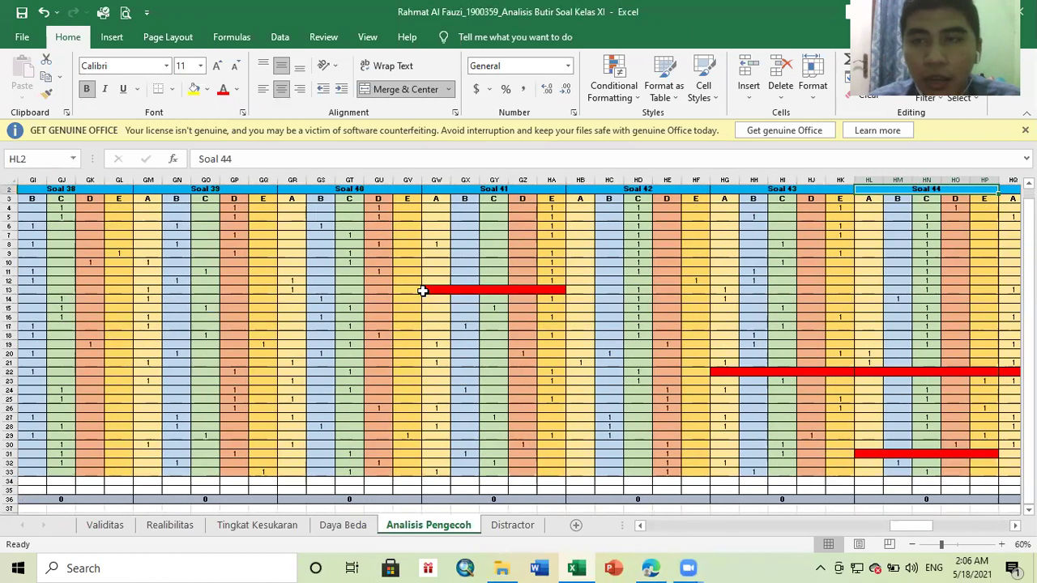
{"action": "key", "text": "Down"}
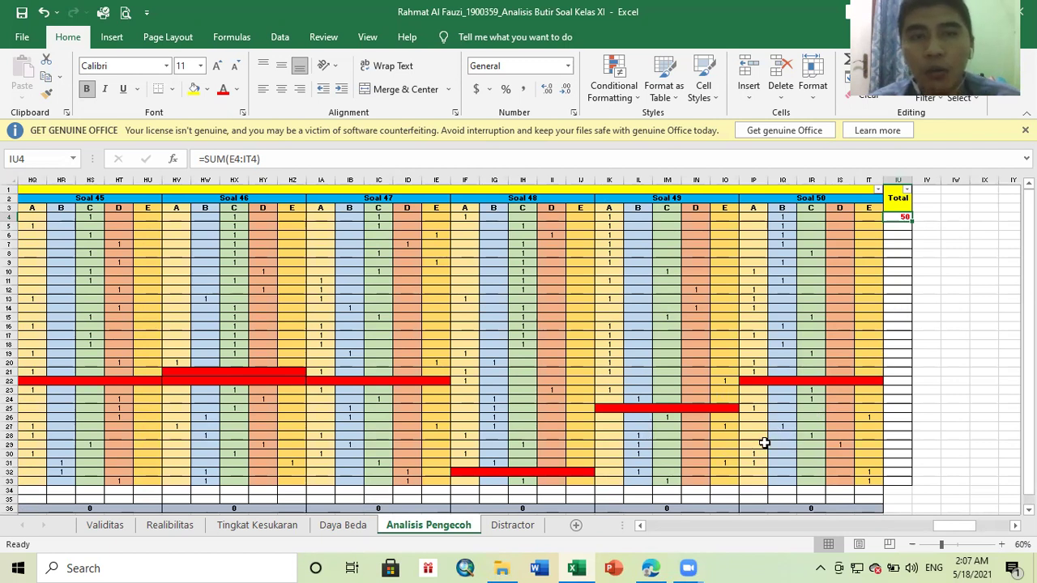
Check the first cell E4 and last cell IT4 of the range summed by the Total formula =SUM(E4:IT4) in IU4.
{"action": "left_click_drag", "start_coordinate": [944, 526], "coordinate": [656, 537]}
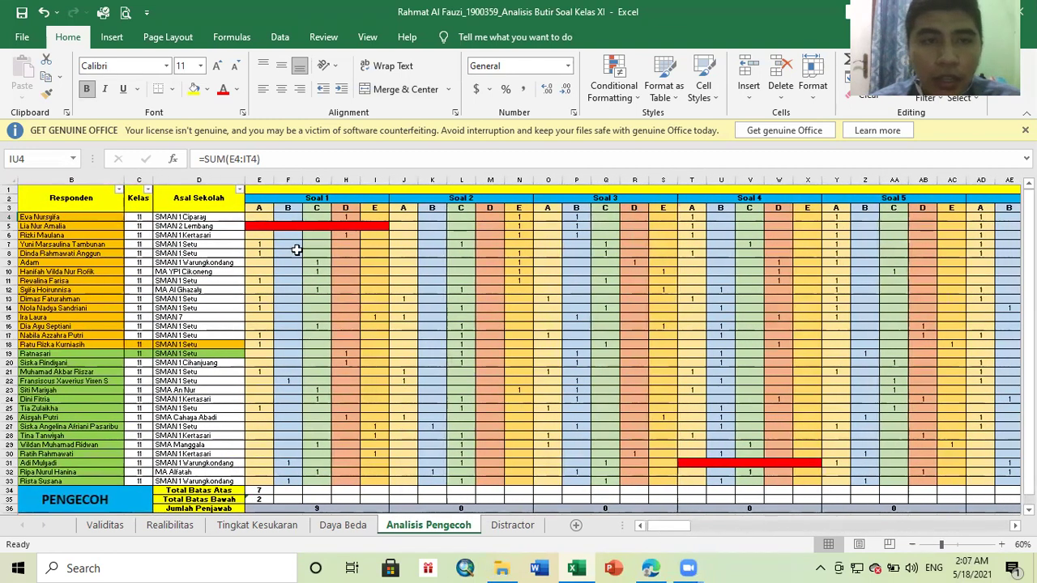
{"action": "left_click", "coordinate": [256, 226]}
{"action": "left_click", "coordinate": [255, 217]}
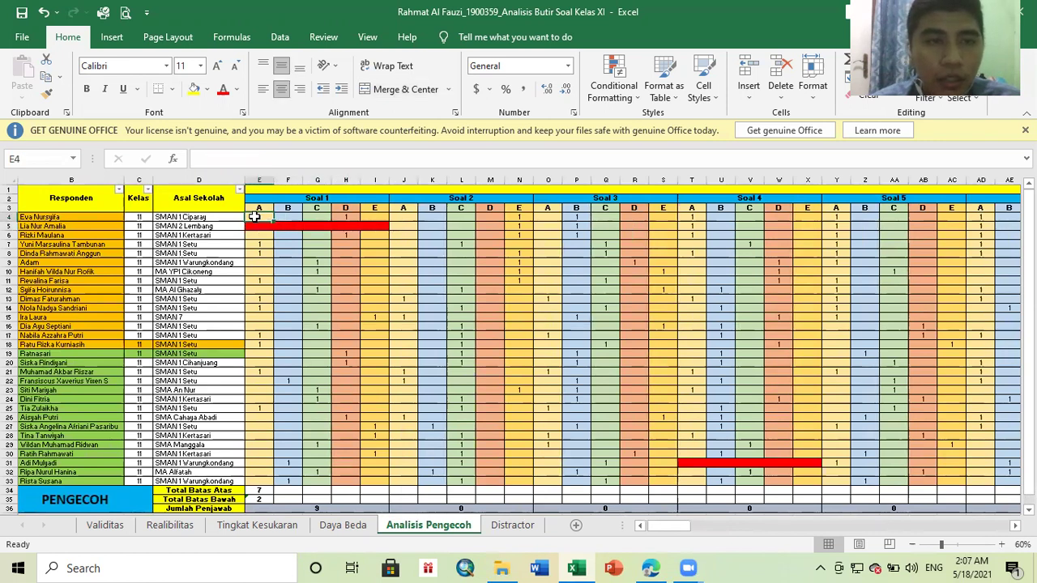
{"action": "left_click_drag", "start_coordinate": [670, 526], "coordinate": [964, 528]}
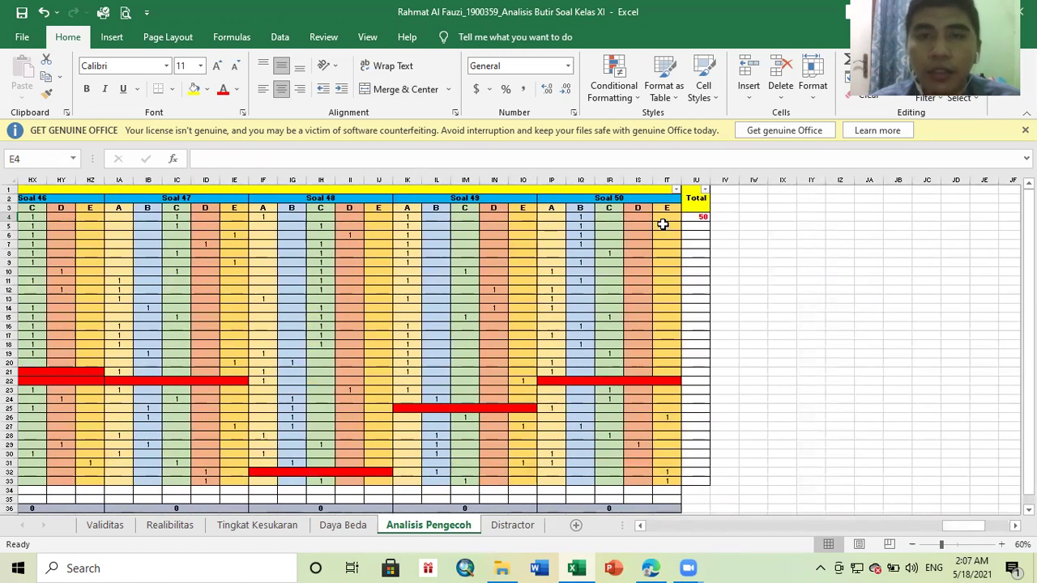
{"action": "left_click", "coordinate": [663, 219]}
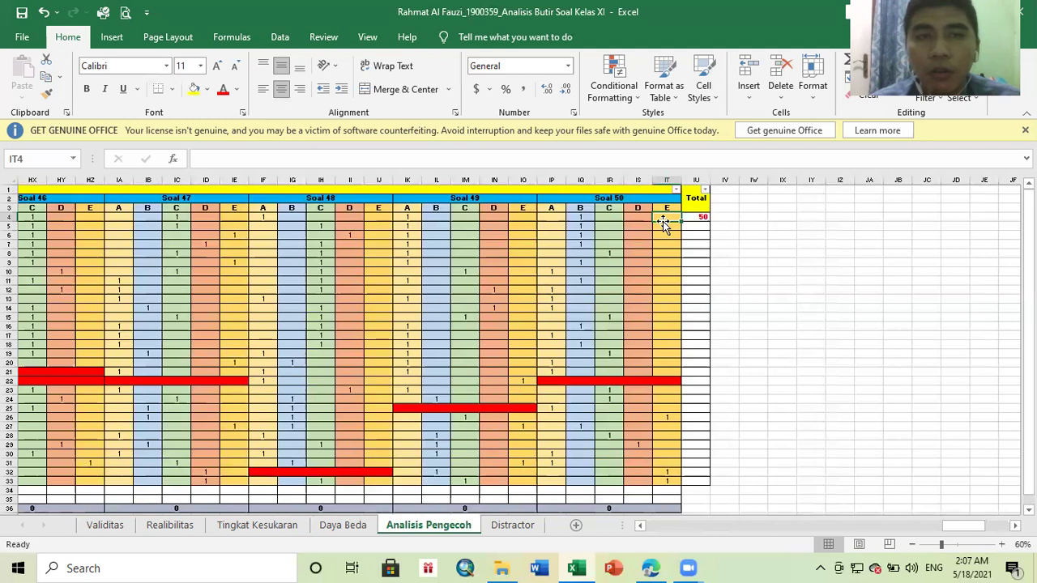
{"action": "left_click", "coordinate": [693, 217]}
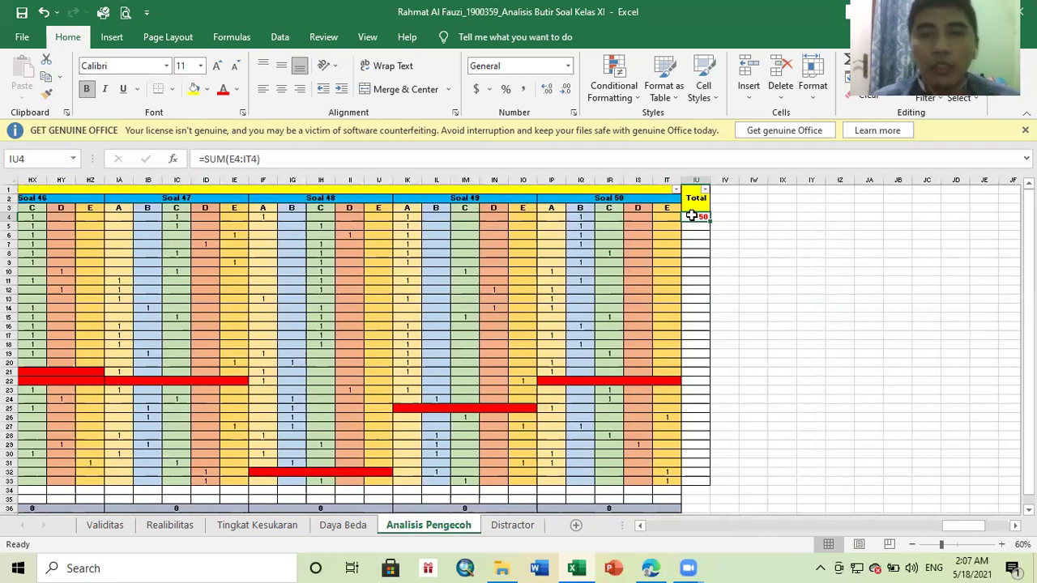
Fill the Total formula =SUM(E4:IT4) from IU4 down to IU33 for all respondents.
{"action": "key", "text": "Down"}
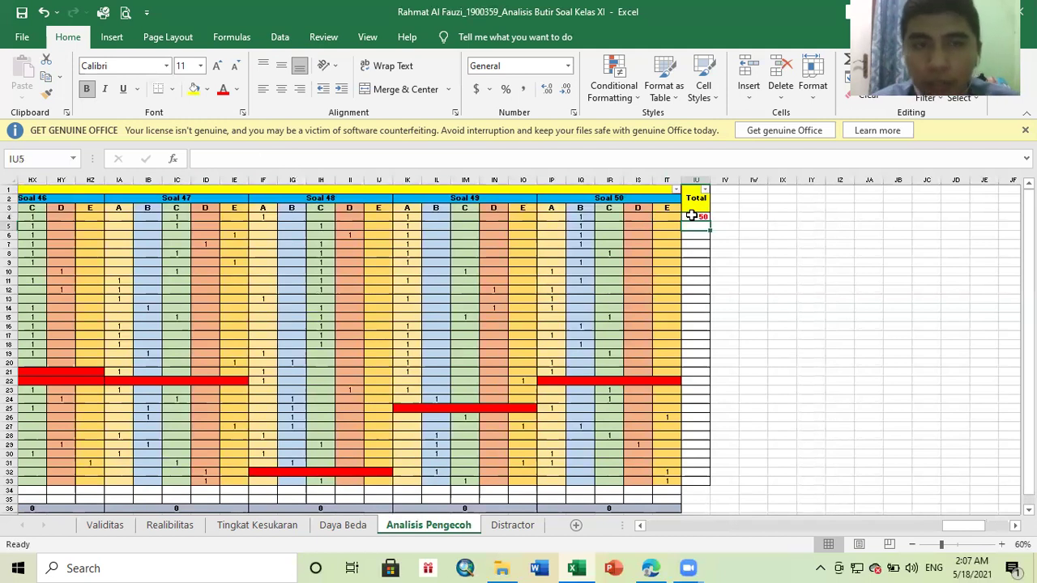
{"action": "left_click", "coordinate": [691, 215]}
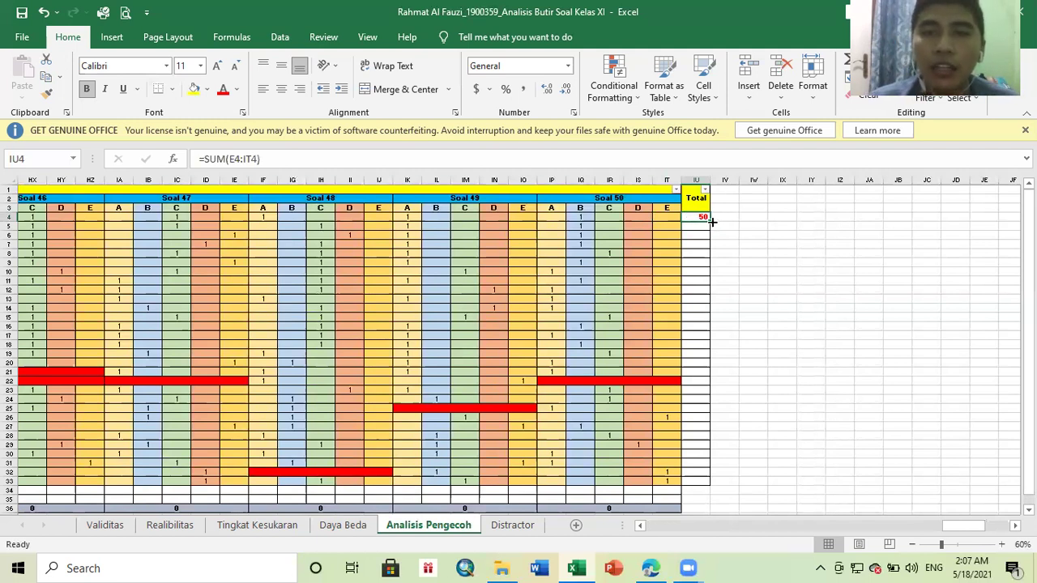
{"action": "left_click_drag", "start_coordinate": [709, 220], "coordinate": [742, 484]}
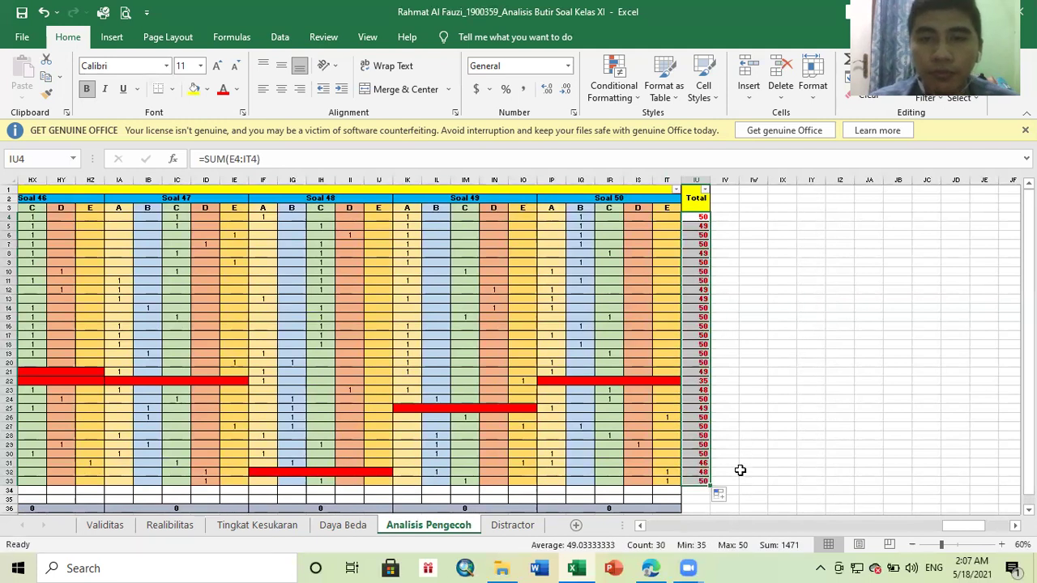
{"action": "left_click", "coordinate": [738, 390]}
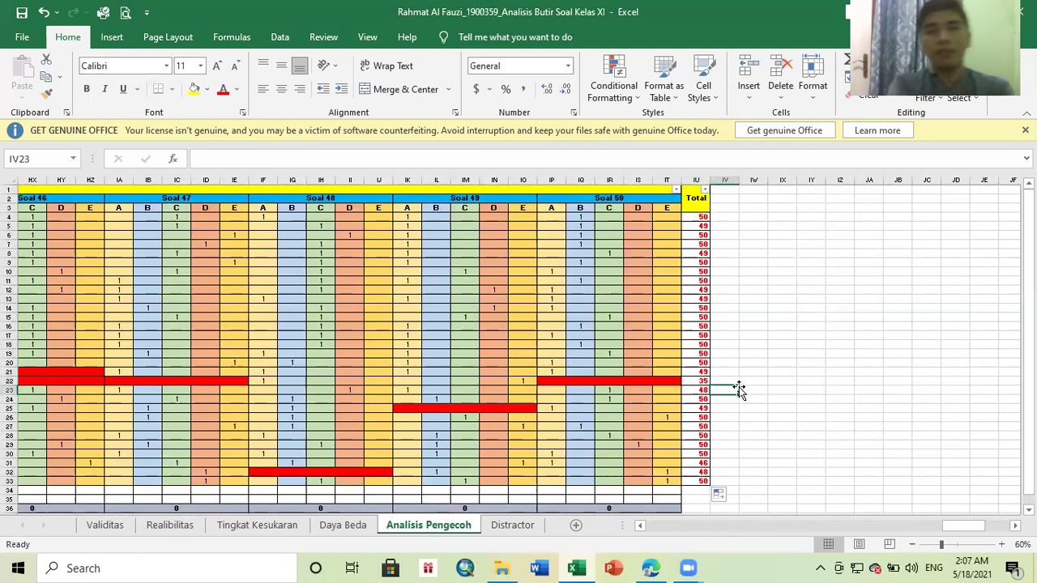
Review the respondents' answer totals up the Total column, stopping at the second respondent's total in IU5.
{"action": "key", "text": "Up"}
{"action": "key", "text": "Up"}
{"action": "key", "text": "Up"}
{"action": "key", "text": "Up"}
{"action": "key", "text": "Up"}
{"action": "key", "text": "Up"}
{"action": "key", "text": "Up"}
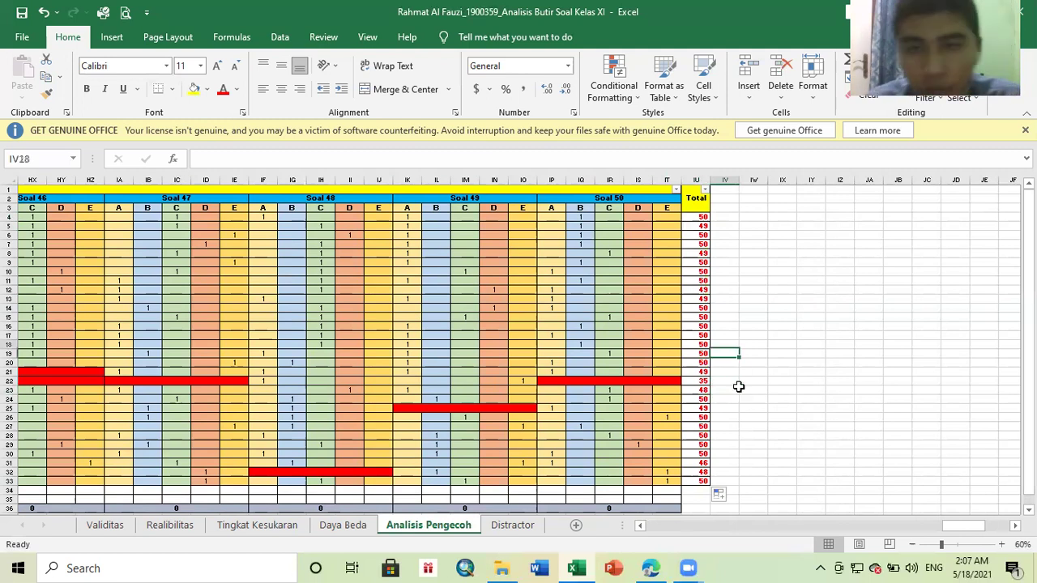
{"action": "key", "text": "Left"}
{"action": "key", "text": "Up"}
{"action": "key", "text": "Up"}
{"action": "key", "text": "Up"}
{"action": "key", "text": "Up"}
{"action": "key", "text": "Up"}
{"action": "key", "text": "Up"}
{"action": "key", "text": "Up"}
{"action": "key", "text": "Up"}
{"action": "key", "text": "Up"}
{"action": "key", "text": "Up"}
{"action": "key", "text": "Up"}
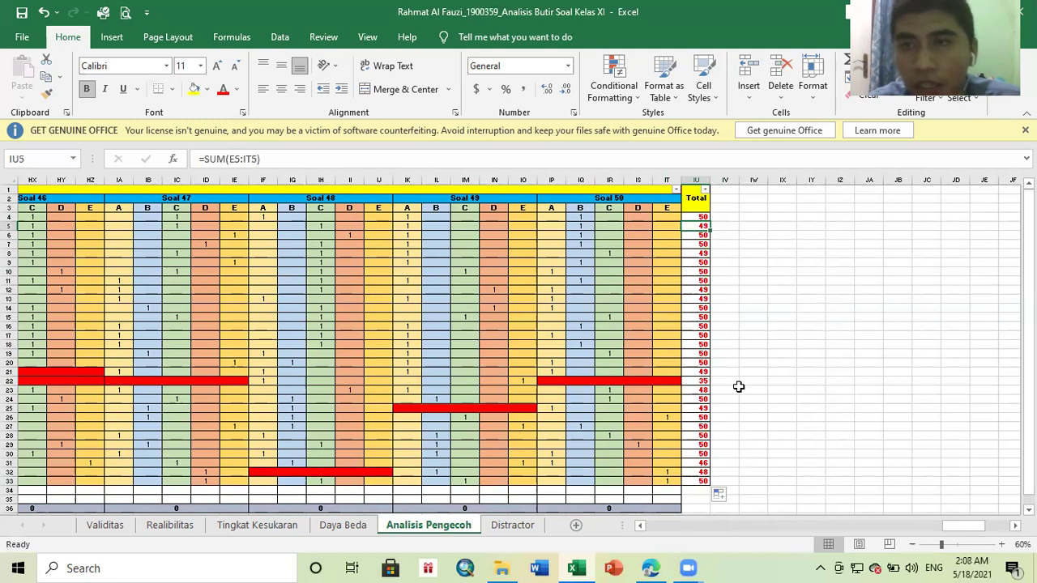
{"action": "key", "text": "Left"}
{"action": "key", "text": "Right"}
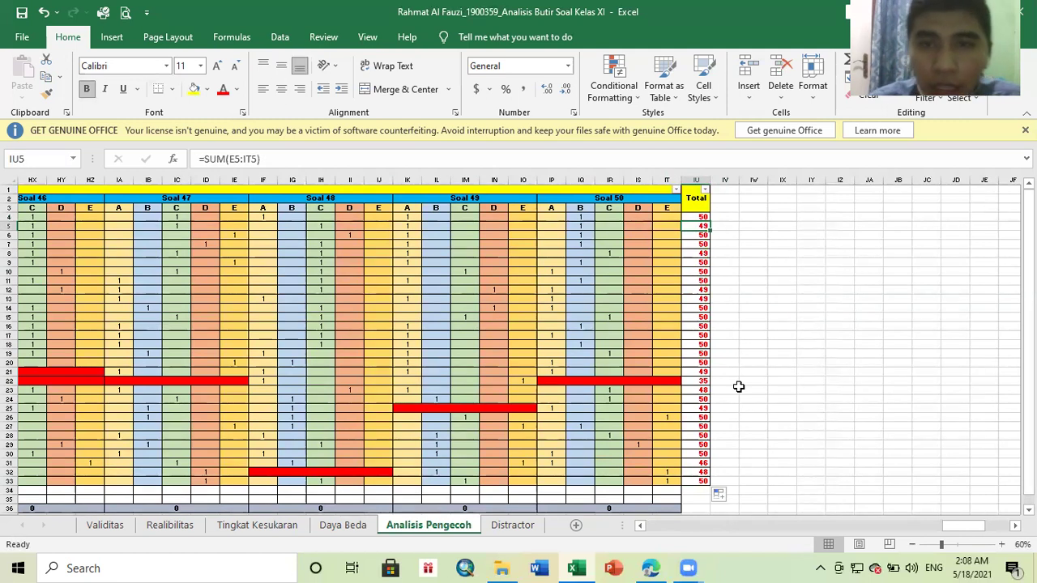
Trace the second respondent's answers along row 5 from the total in IU5 back to the Asal Sekolah column.
{"action": "key", "text": "Left"}
{"action": "key", "text": "Left"}
{"action": "key", "text": "Left"}
{"action": "key", "text": "Left"}
{"action": "key", "text": "Left"}
{"action": "key", "text": "Left"}
{"action": "key", "text": "Left"}
{"action": "key", "text": "Left"}
{"action": "key", "text": "Left"}
{"action": "key", "text": "Left"}
{"action": "key", "text": "Left"}
{"action": "key", "text": "Left"}
{"action": "key", "text": "Left"}
{"action": "key", "text": "Left"}
{"action": "key", "text": "Left"}
{"action": "key", "text": "Left"}
{"action": "key", "text": "Left"}
{"action": "key", "text": "Left"}
{"action": "key", "text": "Left"}
{"action": "key", "text": "Left"}
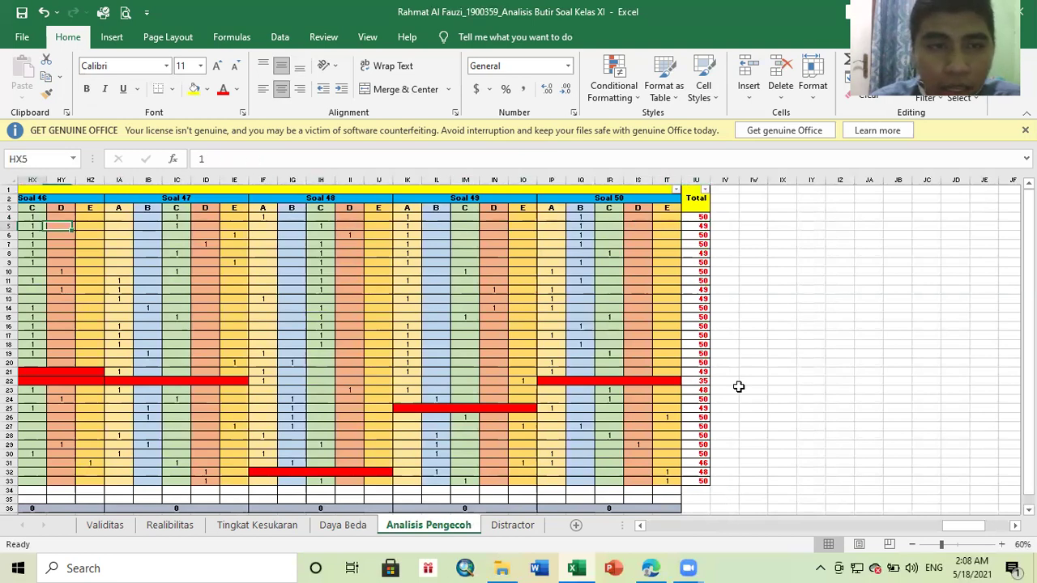
{"action": "key", "text": "Left"}
{"action": "key", "text": "Left"}
{"action": "key", "text": "Left"}
{"action": "key", "text": "Left"}
{"action": "key", "text": "Left"}
{"action": "key", "text": "Left"}
{"action": "key", "text": "Left"}
{"action": "key", "text": "Left"}
{"action": "key", "text": "Left"}
{"action": "key", "text": "Left"}
{"action": "key", "text": "Left"}
{"action": "key", "text": "Left"}
{"action": "key", "text": "Left"}
{"action": "key", "text": "Left"}
{"action": "key", "text": "Left"}
{"action": "key", "text": "Left"}
{"action": "key", "text": "Left"}
{"action": "key", "text": "Left"}
{"action": "key", "text": "Left"}
{"action": "key", "text": "Left"}
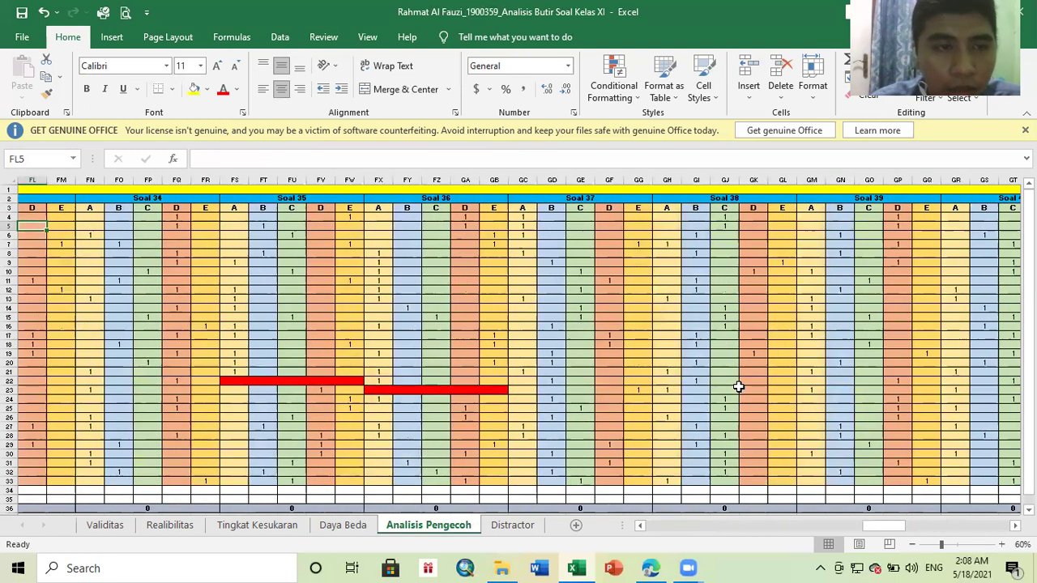
{"action": "key", "text": "Left"}
{"action": "key", "text": "Left"}
{"action": "key", "text": "Left"}
{"action": "key", "text": "Left"}
{"action": "key", "text": "Left"}
{"action": "key", "text": "Left"}
{"action": "key", "text": "Left"}
{"action": "key", "text": "Left"}
{"action": "key", "text": "Left"}
{"action": "key", "text": "Left"}
{"action": "key", "text": "Left"}
{"action": "key", "text": "Left"}
{"action": "key", "text": "Left"}
{"action": "key", "text": "Left"}
{"action": "key", "text": "Left"}
{"action": "key", "text": "Left"}
{"action": "key", "text": "Left"}
{"action": "key", "text": "Left"}
{"action": "key", "text": "Left"}
{"action": "key", "text": "Left"}
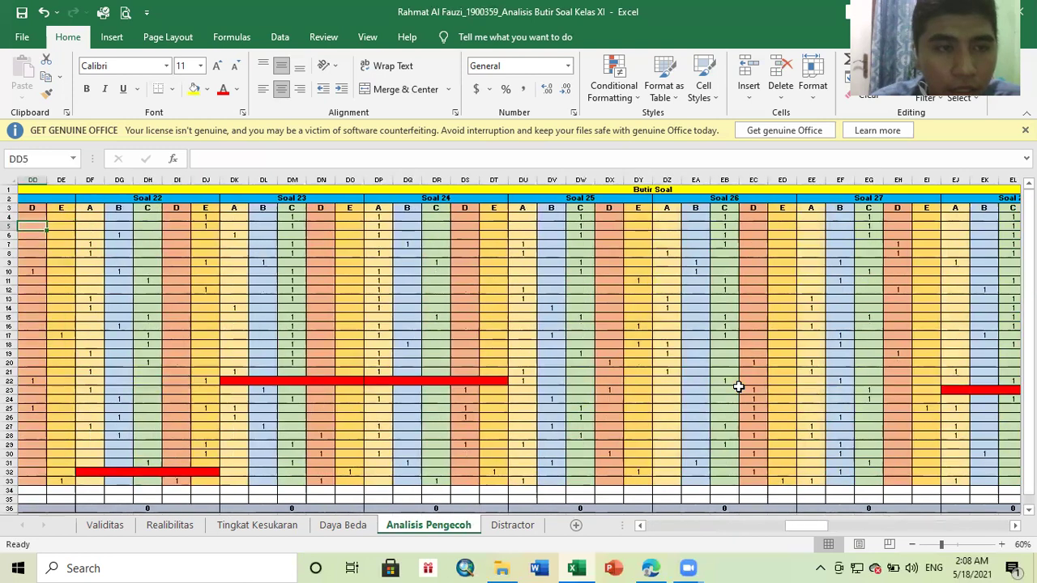
{"action": "key", "text": "Left"}
{"action": "key", "text": "Left"}
{"action": "key", "text": "Left"}
{"action": "key", "text": "Left"}
{"action": "key", "text": "Left"}
{"action": "key", "text": "Left"}
{"action": "key", "text": "Left"}
{"action": "key", "text": "Left"}
{"action": "key", "text": "Left"}
{"action": "key", "text": "Left"}
{"action": "key", "text": "Left"}
{"action": "key", "text": "Left"}
{"action": "key", "text": "Left"}
{"action": "key", "text": "Left"}
{"action": "key", "text": "Left"}
{"action": "key", "text": "Left"}
{"action": "key", "text": "Left"}
{"action": "key", "text": "Left"}
{"action": "key", "text": "Left"}
{"action": "key", "text": "Left"}
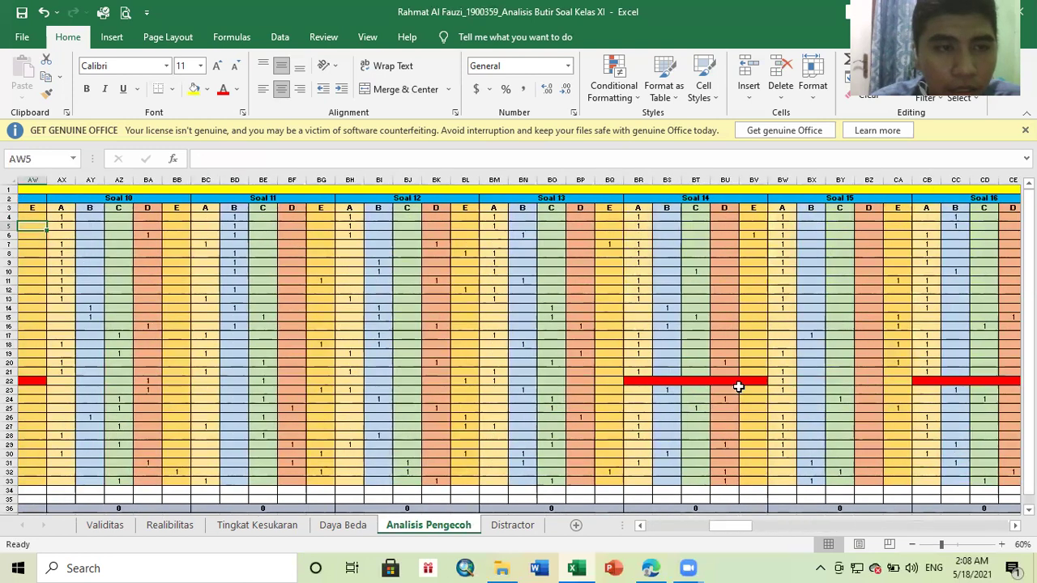
{"action": "key", "text": "Left"}
{"action": "key", "text": "Left"}
{"action": "key", "text": "Left"}
{"action": "key", "text": "Left"}
{"action": "key", "text": "Left"}
{"action": "key", "text": "Left"}
{"action": "key", "text": "Left"}
{"action": "key", "text": "Left"}
{"action": "key", "text": "Left"}
{"action": "key", "text": "Left"}
{"action": "key", "text": "Left"}
{"action": "key", "text": "Left"}
{"action": "key", "text": "Left"}
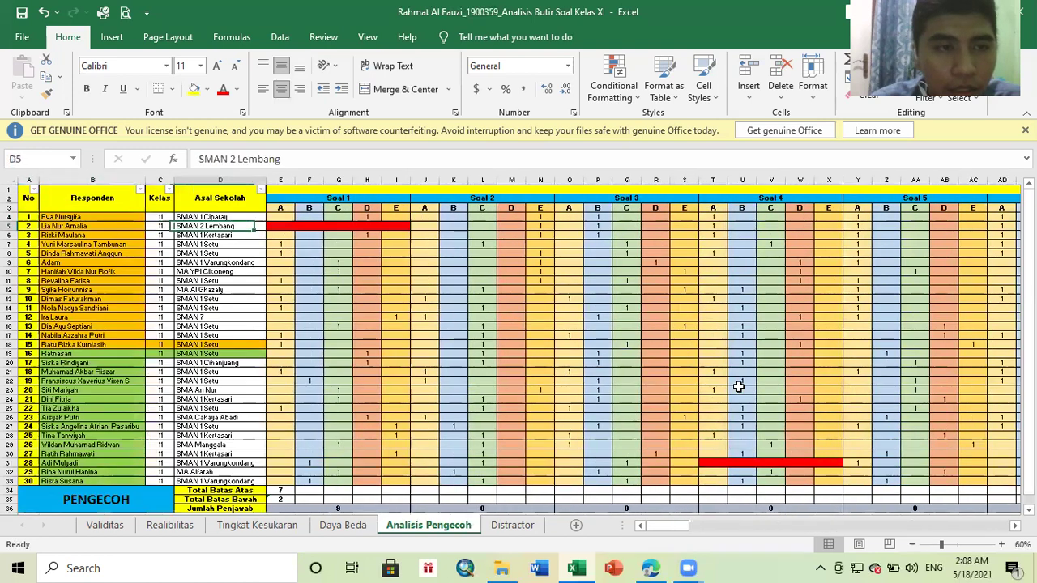
Examine the second respondent's red-filled Soal 1 cells, E5 to I5.
{"action": "key", "text": "Right"}
{"action": "key", "text": "Right"}
{"action": "key", "text": "Left"}
{"action": "key", "text": "Right"}
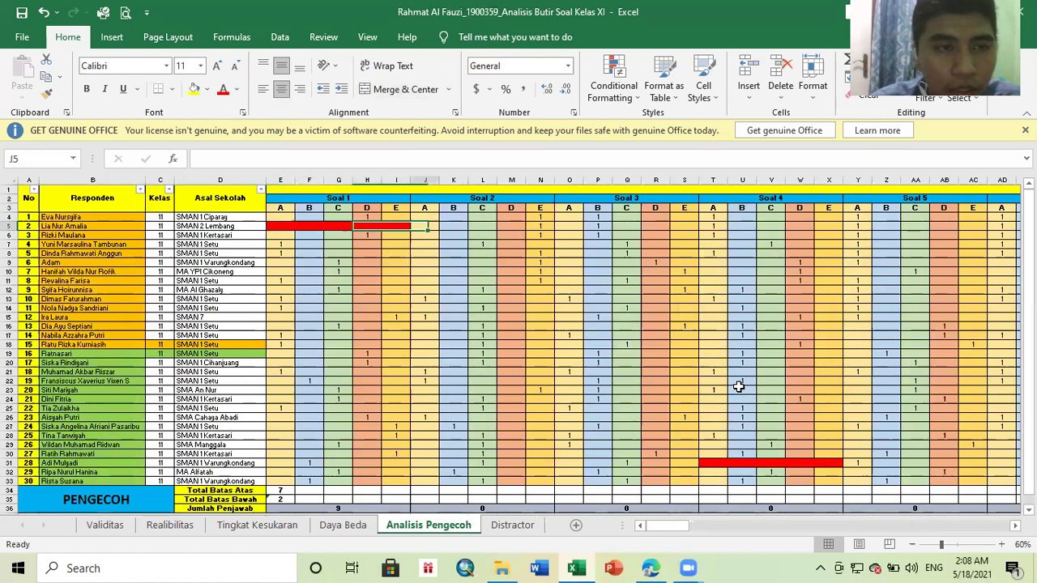
Review the answer totals down the Total column from IU5 to the last respondent's total in IU33.
{"action": "left_click_drag", "start_coordinate": [680, 532], "coordinate": [964, 531]}
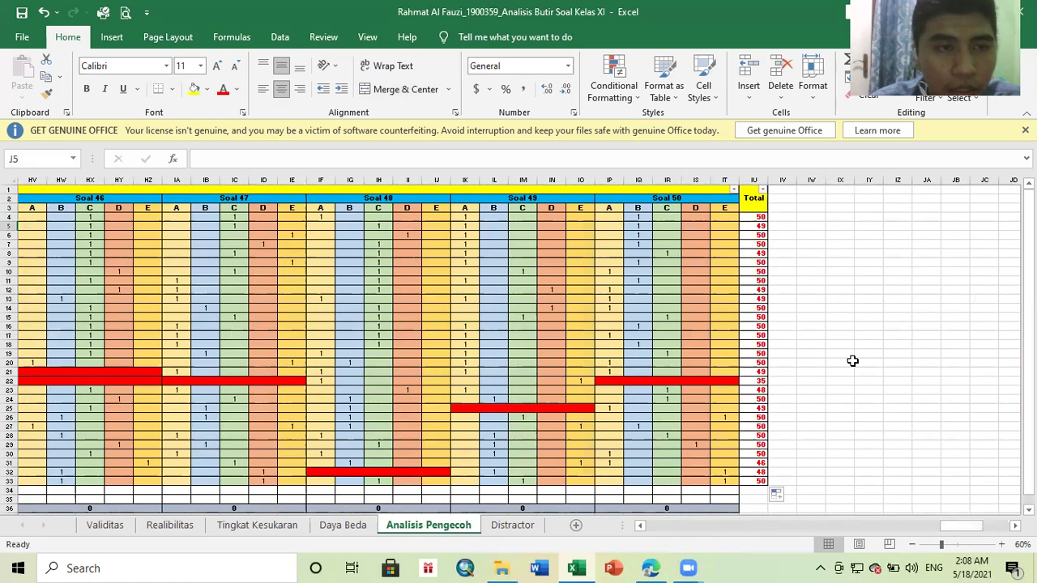
{"action": "left_click", "coordinate": [762, 227]}
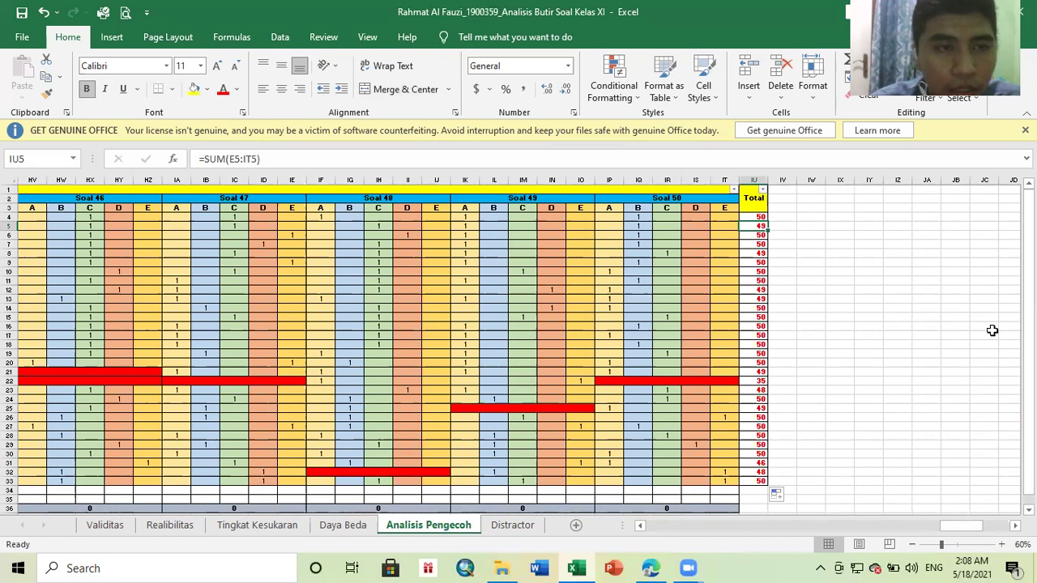
{"action": "key", "text": "Down"}
{"action": "key", "text": "Down"}
{"action": "key", "text": "Down"}
{"action": "key", "text": "Down"}
{"action": "key", "text": "Down"}
{"action": "key", "text": "Down"}
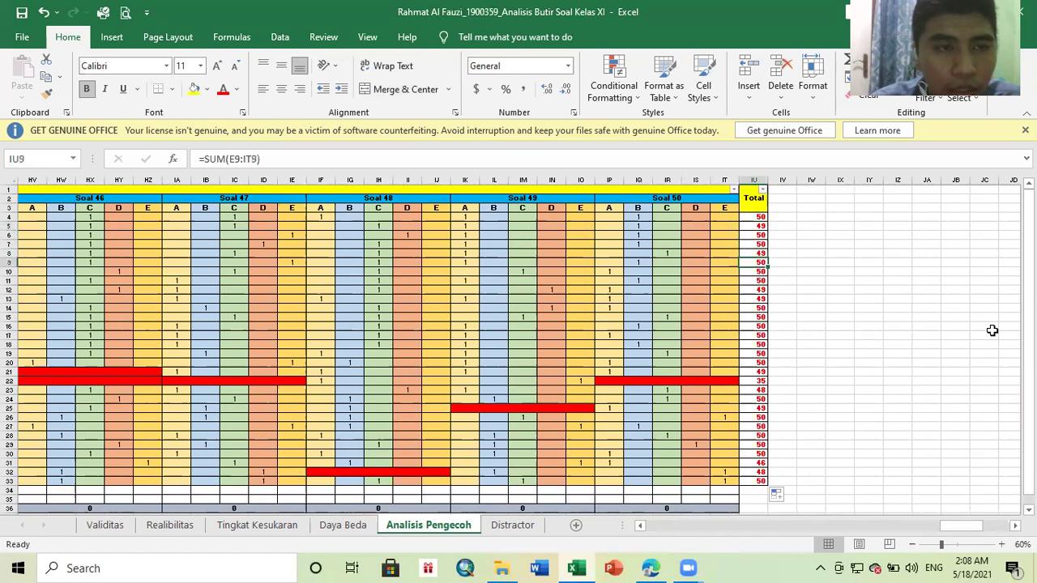
{"action": "key", "text": "Down"}
{"action": "key", "text": "Down"}
{"action": "key", "text": "Down"}
{"action": "key", "text": "Down"}
{"action": "key", "text": "Down"}
{"action": "key", "text": "Down"}
{"action": "key", "text": "Down"}
{"action": "key", "text": "Down"}
{"action": "key", "text": "Down"}
{"action": "key", "text": "Down"}
{"action": "key", "text": "Down"}
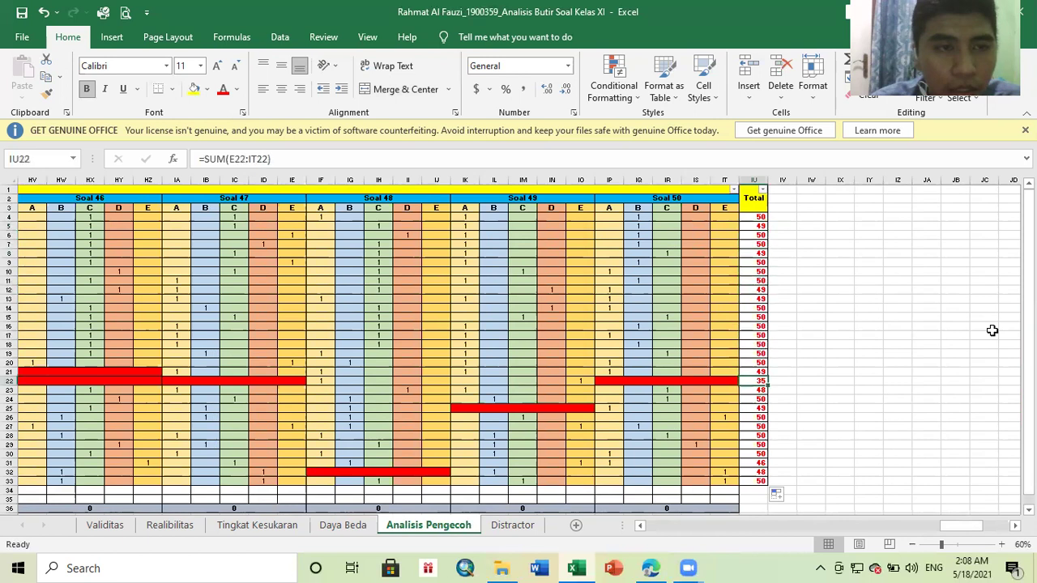
{"action": "key", "text": "Down"}
{"action": "key", "text": "Down"}
{"action": "key", "text": "Down"}
{"action": "key", "text": "Down"}
{"action": "key", "text": "Down"}
{"action": "key", "text": "Down"}
{"action": "key", "text": "Down"}
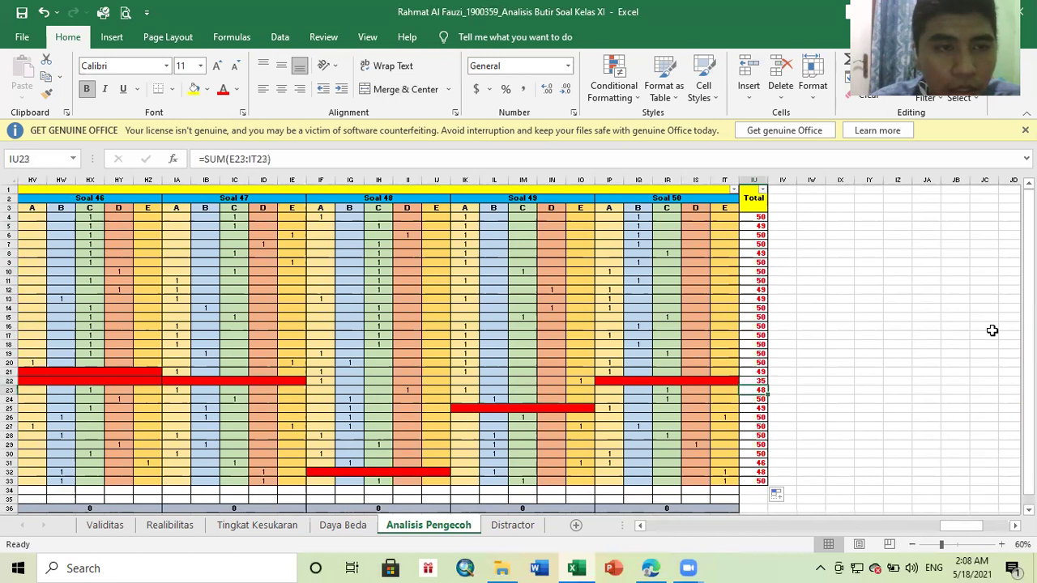
{"action": "key", "text": "Down"}
{"action": "key", "text": "Down"}
{"action": "key", "text": "Down"}
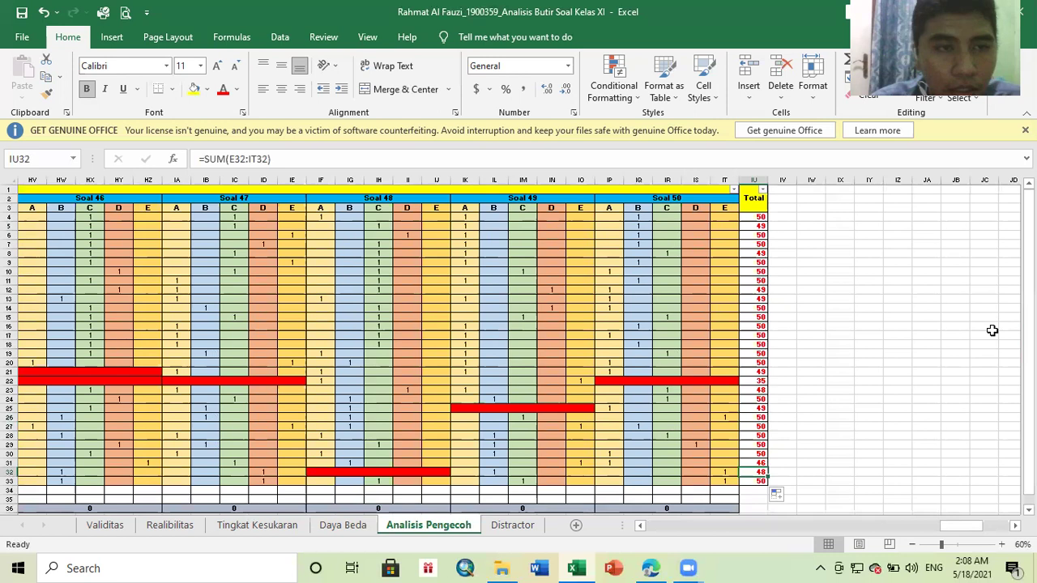
{"action": "key", "text": "Down"}
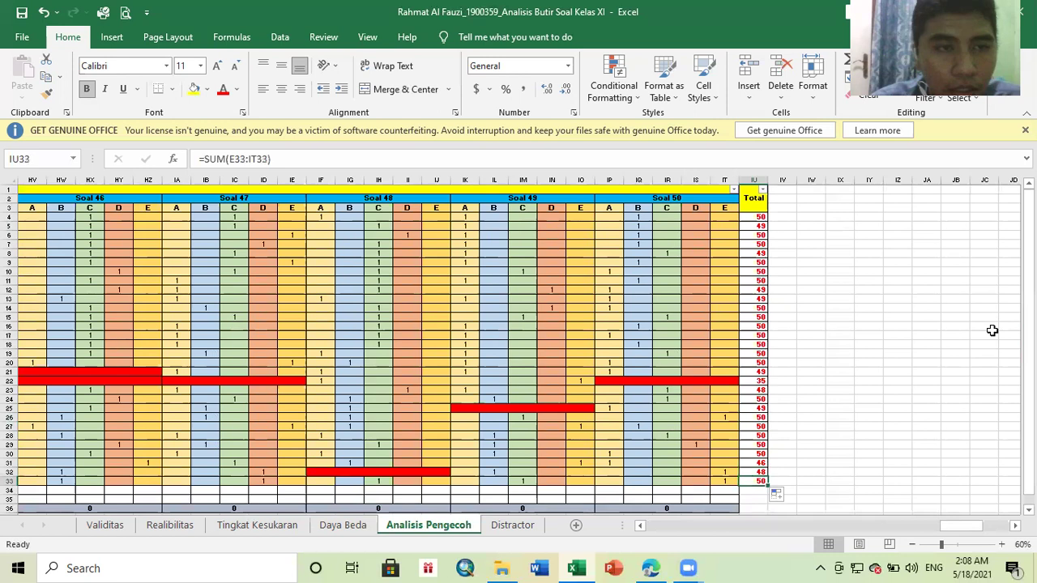
Trace the Total Batas Atas, Total Batas Bawah and Jumlah Penjawab rows from the Total column back to the Soal 1 columns.
{"action": "key", "text": "Left"}
{"action": "key", "text": "Down"}
{"action": "key", "text": "Left"}
{"action": "key", "text": "Left"}
{"action": "key", "text": "Left"}
{"action": "key", "text": "Left"}
{"action": "key", "text": "Left"}
{"action": "key", "text": "Left"}
{"action": "key", "text": "Left"}
{"action": "key", "text": "Left"}
{"action": "key", "text": "Left"}
{"action": "key", "text": "Left"}
{"action": "key", "text": "Left"}
{"action": "key", "text": "Left"}
{"action": "key", "text": "Left"}
{"action": "key", "text": "Left"}
{"action": "key", "text": "Left"}
{"action": "key", "text": "Left"}
{"action": "key", "text": "Left"}
{"action": "key", "text": "Left"}
{"action": "key", "text": "Left"}
{"action": "key", "text": "Left"}
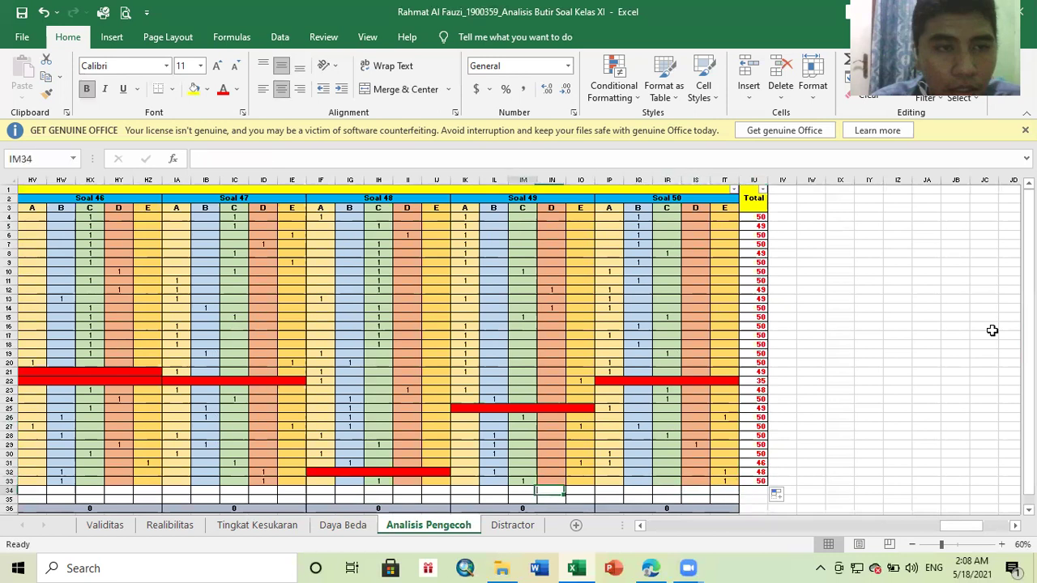
{"action": "key", "text": "Left"}
{"action": "key", "text": "Left"}
{"action": "key", "text": "Left"}
{"action": "key", "text": "Left"}
{"action": "key", "text": "Left"}
{"action": "key", "text": "Left"}
{"action": "key", "text": "Left"}
{"action": "key", "text": "Left"}
{"action": "key", "text": "Left"}
{"action": "key", "text": "Left"}
{"action": "key", "text": "Left"}
{"action": "key", "text": "Left"}
{"action": "key", "text": "Left"}
{"action": "key", "text": "Left"}
{"action": "key", "text": "Left"}
{"action": "key", "text": "Left"}
{"action": "key", "text": "Left"}
{"action": "key", "text": "Left"}
{"action": "key", "text": "Left"}
{"action": "key", "text": "Left"}
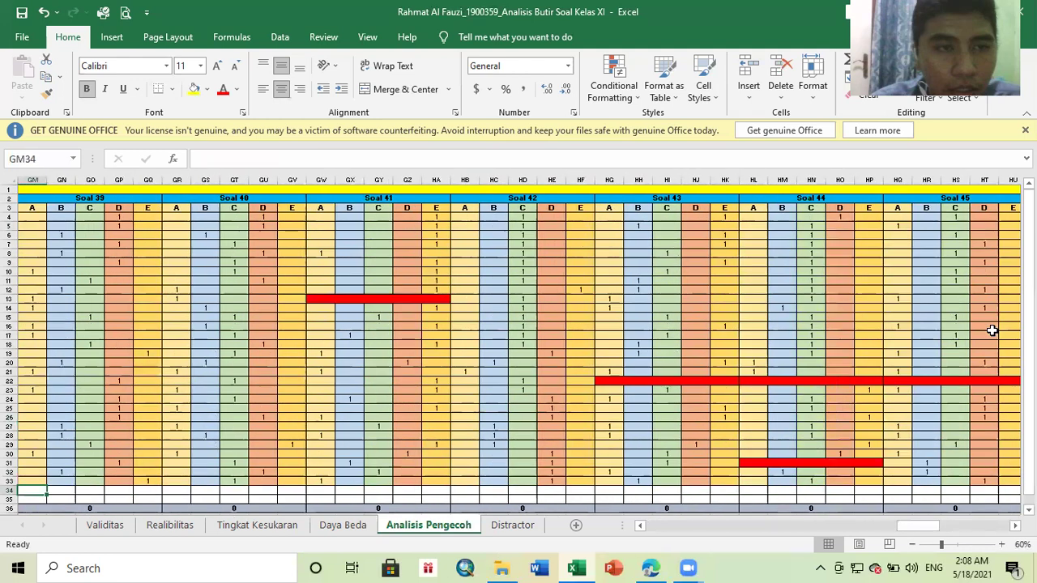
{"action": "key", "text": "Left"}
{"action": "key", "text": "Left"}
{"action": "key", "text": "Left"}
{"action": "key", "text": "Left"}
{"action": "key", "text": "Left"}
{"action": "key", "text": "Left"}
{"action": "key", "text": "Left"}
{"action": "key", "text": "Left"}
{"action": "key", "text": "Left"}
{"action": "key", "text": "Left"}
{"action": "key", "text": "Left"}
{"action": "key", "text": "Left"}
{"action": "key", "text": "Left"}
{"action": "key", "text": "Left"}
{"action": "key", "text": "Left"}
{"action": "key", "text": "Left"}
{"action": "key", "text": "Left"}
{"action": "key", "text": "Left"}
{"action": "key", "text": "Left"}
{"action": "key", "text": "Left"}
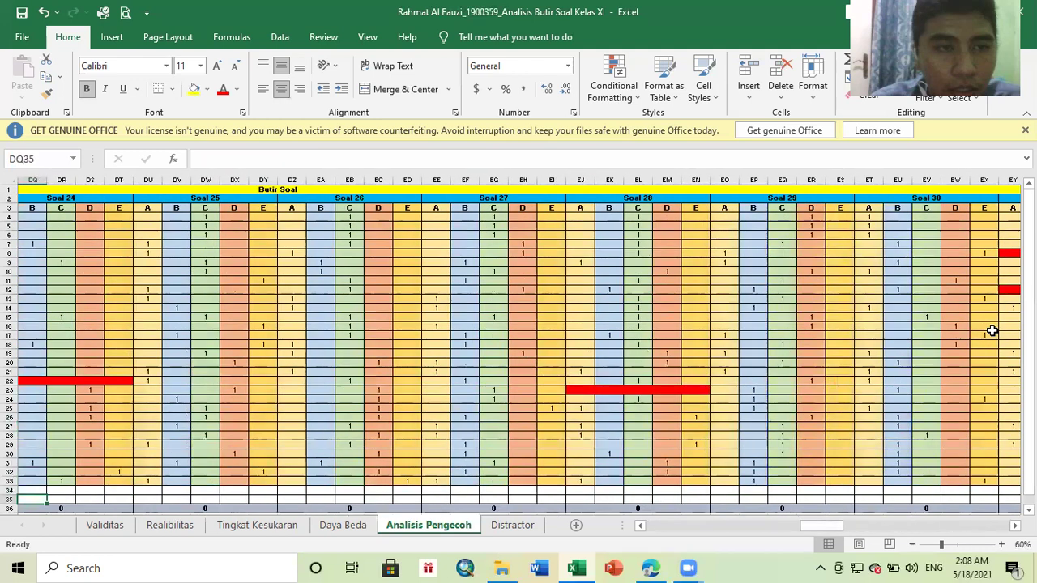
{"action": "key", "text": "Down"}
{"action": "key", "text": "Down"}
{"action": "key", "text": "Left"}
{"action": "key", "text": "Left"}
{"action": "key", "text": "Left"}
{"action": "key", "text": "Left"}
{"action": "key", "text": "Left"}
{"action": "key", "text": "Left"}
{"action": "key", "text": "Left"}
{"action": "key", "text": "Left"}
{"action": "key", "text": "Left"}
{"action": "key", "text": "Left"}
{"action": "key", "text": "Left"}
{"action": "key", "text": "Left"}
{"action": "key", "text": "Left"}
{"action": "key", "text": "Left"}
{"action": "key", "text": "Left"}
{"action": "key", "text": "Left"}
{"action": "key", "text": "Left"}
{"action": "key", "text": "Left"}
{"action": "key", "text": "Left"}
{"action": "key", "text": "Left"}
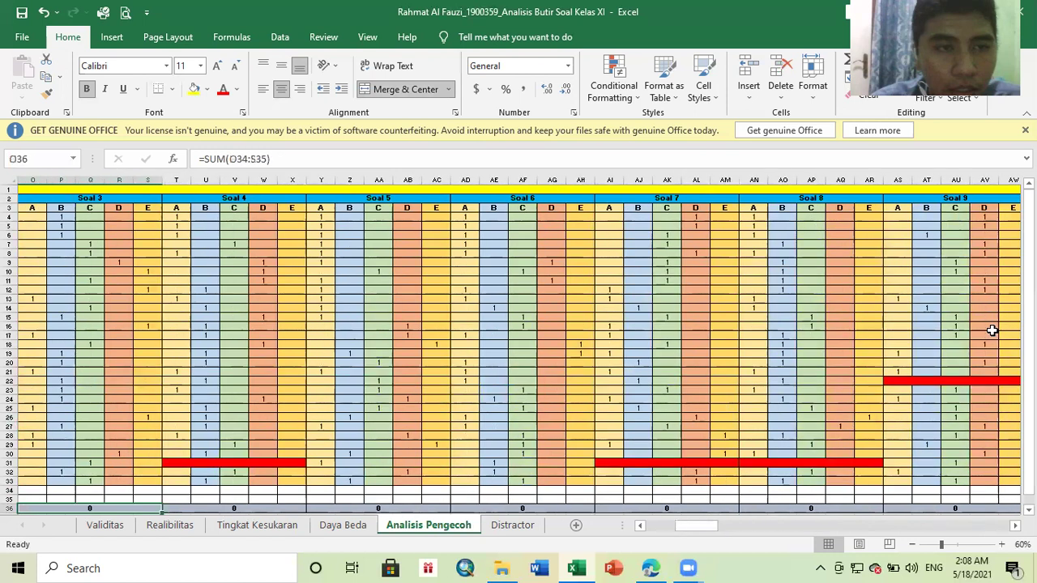
Examine the Total Batas Atas cells of Soal 1's answer options, ending on the formula for option A in E34.
{"action": "key", "text": "Right"}
{"action": "key", "text": "Up"}
{"action": "key", "text": "Up"}
{"action": "key", "text": "Right"}
{"action": "key", "text": "Left"}
{"action": "key", "text": "Right"}
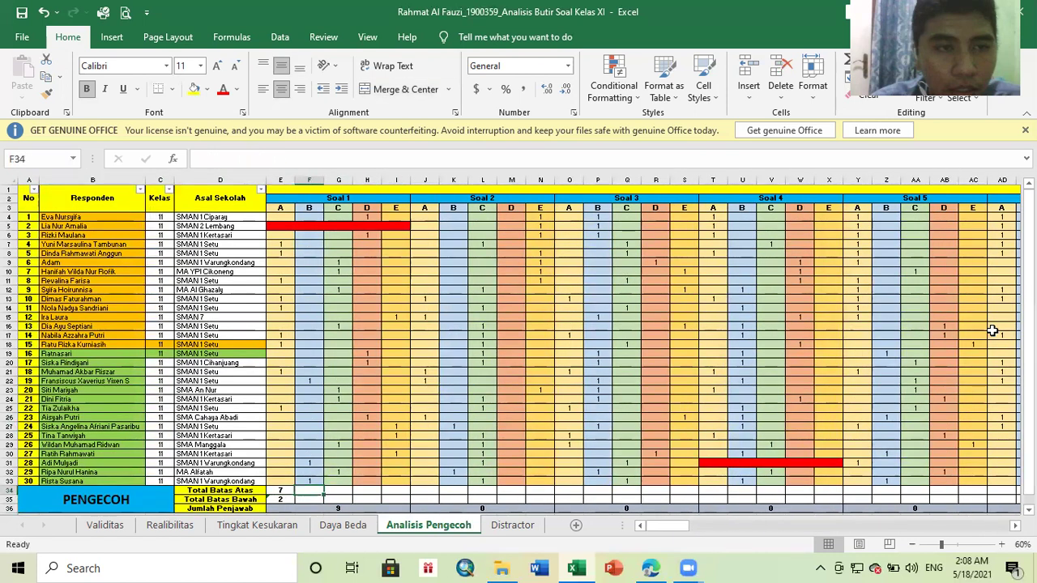
{"action": "key", "text": "Right"}
{"action": "key", "text": "Right"}
{"action": "key", "text": "Right"}
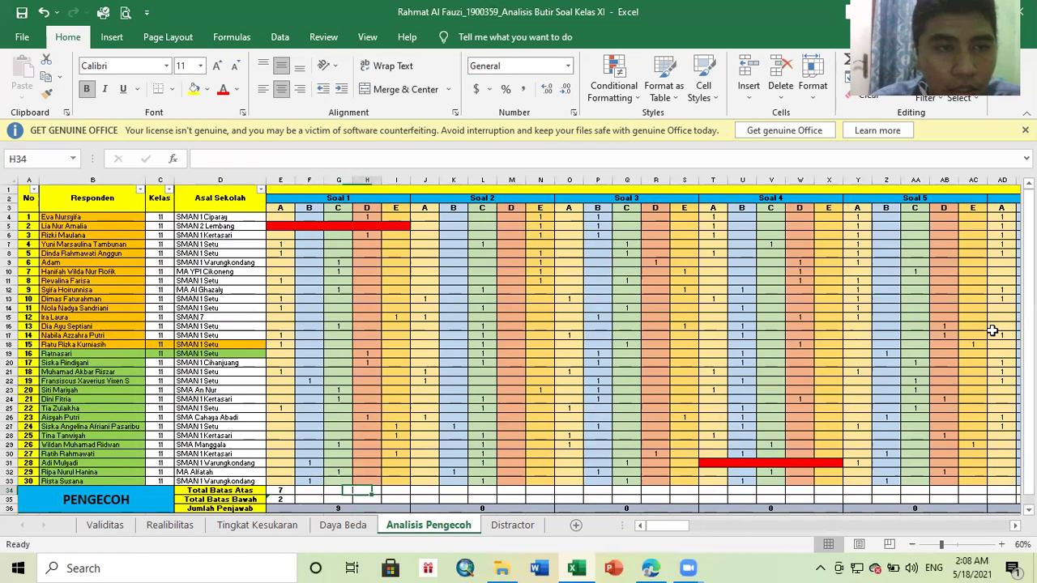
{"action": "key", "text": "Right"}
{"action": "key", "text": "Right"}
{"action": "key", "text": "Left"}
{"action": "key", "text": "Left"}
{"action": "key", "text": "Left"}
{"action": "key", "text": "Left"}
{"action": "key", "text": "Left"}
{"action": "key", "text": "Left"}
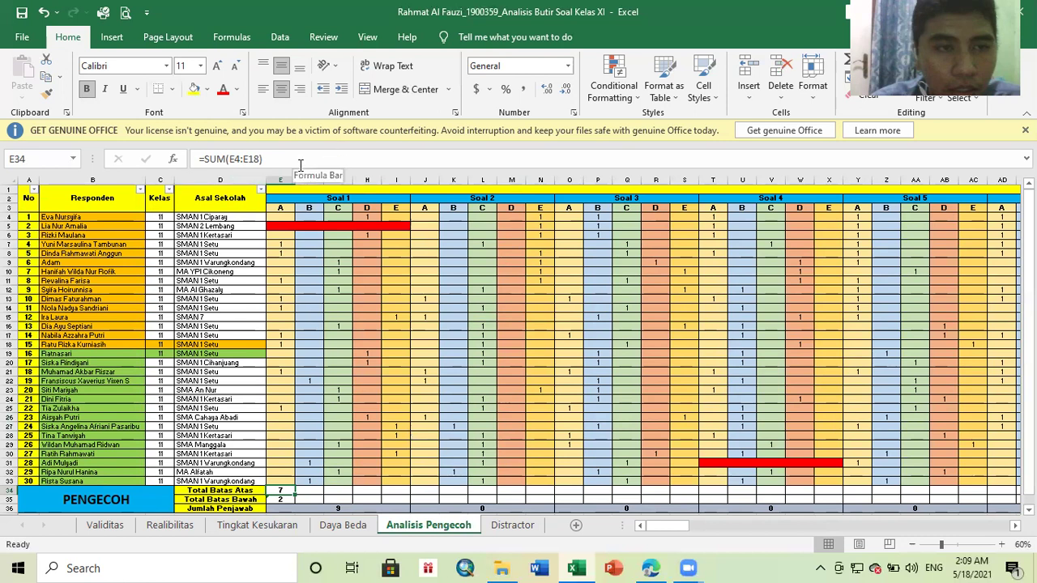
Check the E4:E18 range summed by the Total Batas Atas formula in E34, from its first to its last cell.
{"action": "left_click", "coordinate": [285, 218]}
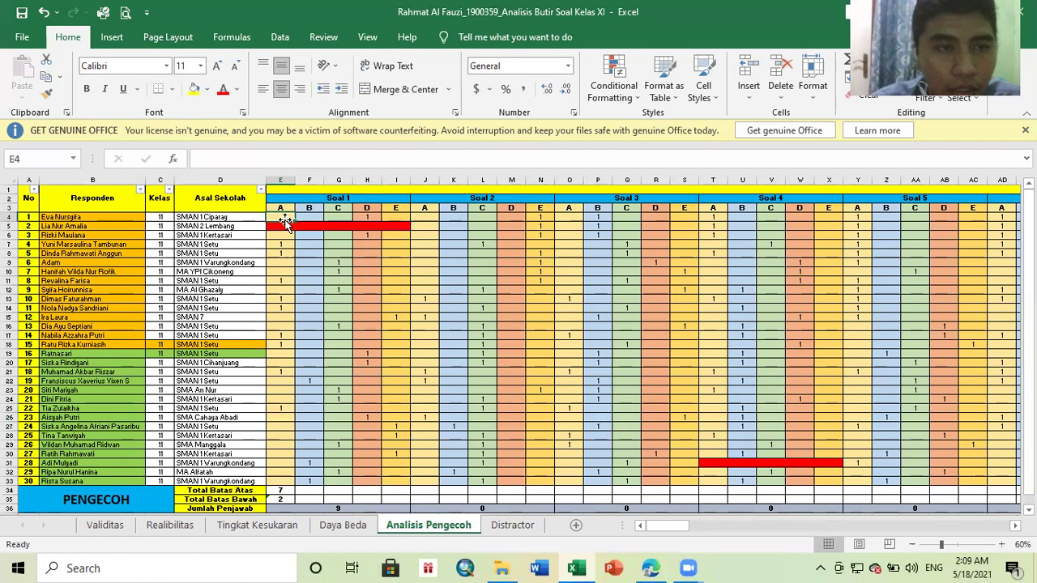
{"action": "left_click", "coordinate": [277, 347]}
{"action": "type", "text": "1"}
{"action": "key", "text": "ctrl+Return"}
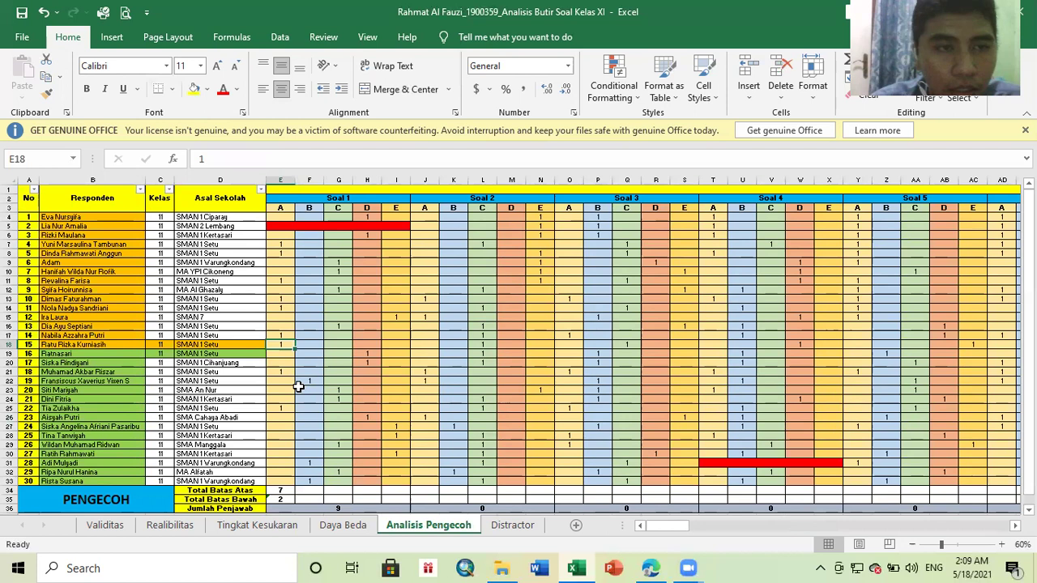
{"action": "left_click", "coordinate": [279, 491]}
{"action": "left_click", "coordinate": [277, 158]}
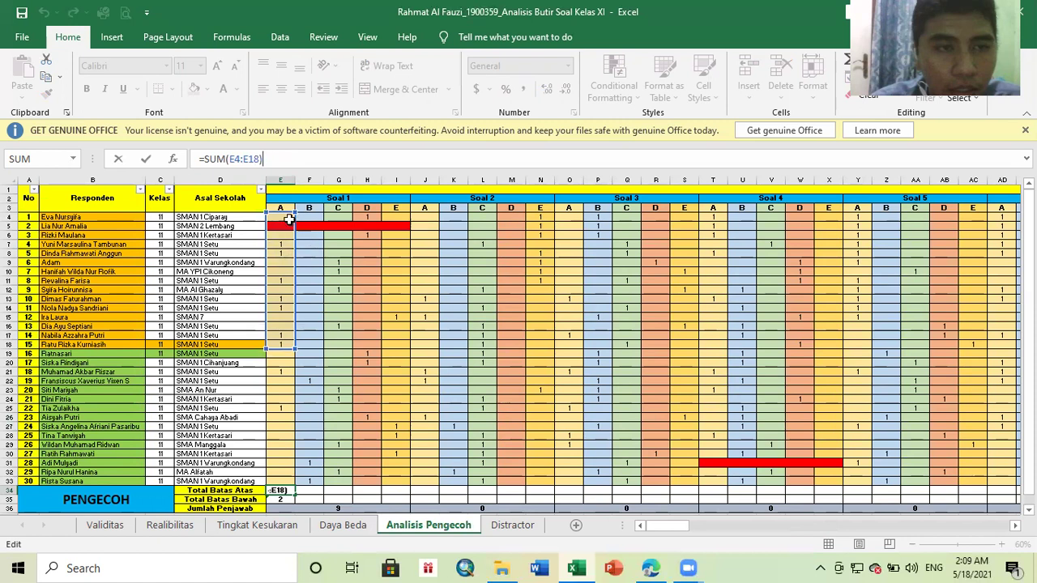
{"action": "left_click", "coordinate": [339, 317]}
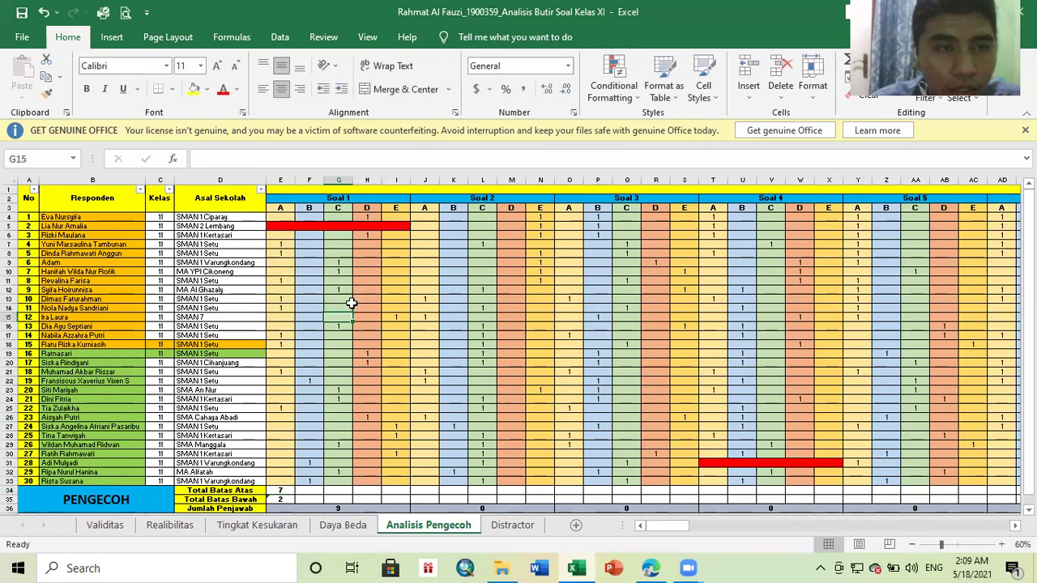
Inspect the Total Batas Bawah formula for Soal 1's option A in E35.
{"action": "key", "text": "Left"}
{"action": "key", "text": "Down"}
{"action": "key", "text": "ctrl+Down"}
{"action": "key", "text": "Left"}
{"action": "key", "text": "ctrl+Down"}
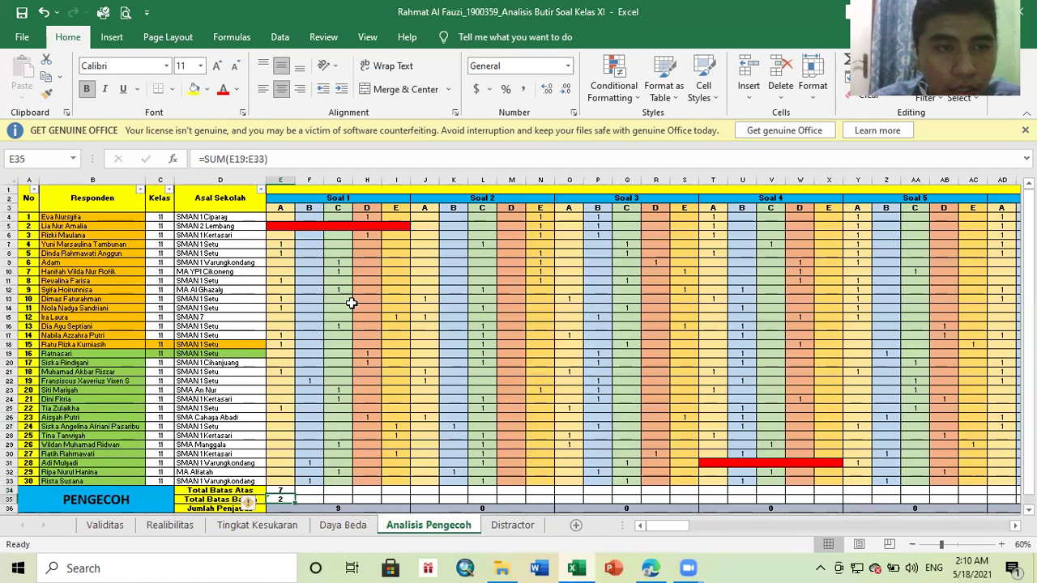
Go over the Total Batas Atas and Total Batas Bawah cells beside Soal 1's option A, returning to E34.
{"action": "key", "text": "Right"}
{"action": "key", "text": "Left"}
{"action": "key", "text": "Right"}
{"action": "key", "text": "Right"}
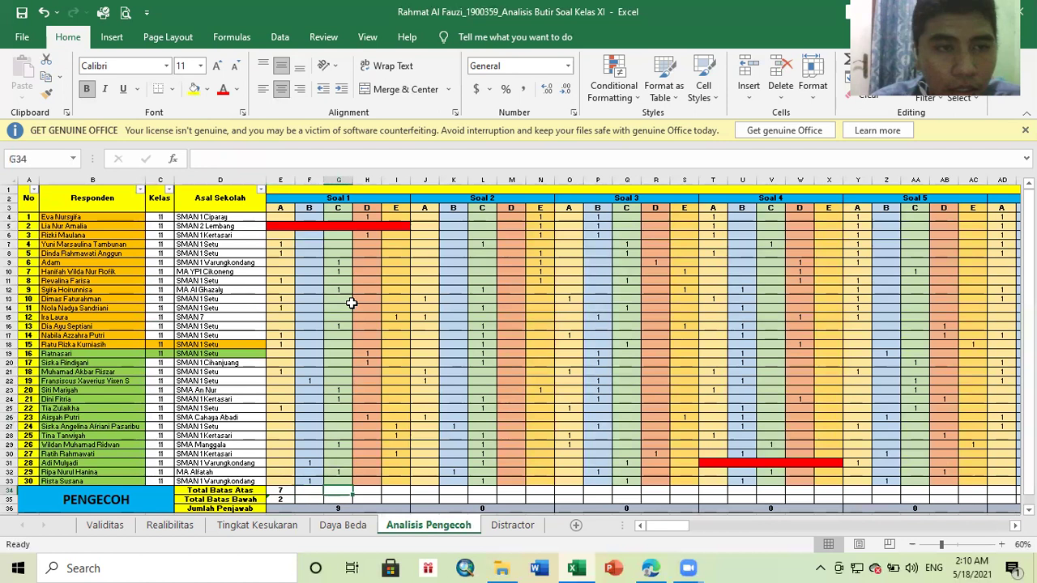
{"action": "key", "text": "Left"}
{"action": "key", "text": "Left"}
{"action": "key", "text": "Right"}
{"action": "key", "text": "Right"}
{"action": "key", "text": "Left"}
{"action": "key", "text": "Right"}
{"action": "key", "text": "Right"}
{"action": "key", "text": "Right"}
{"action": "key", "text": "Left"}
{"action": "key", "text": "Right"}
{"action": "key", "text": "Left"}
{"action": "key", "text": "Left"}
{"action": "key", "text": "Left"}
{"action": "key", "text": "Left"}
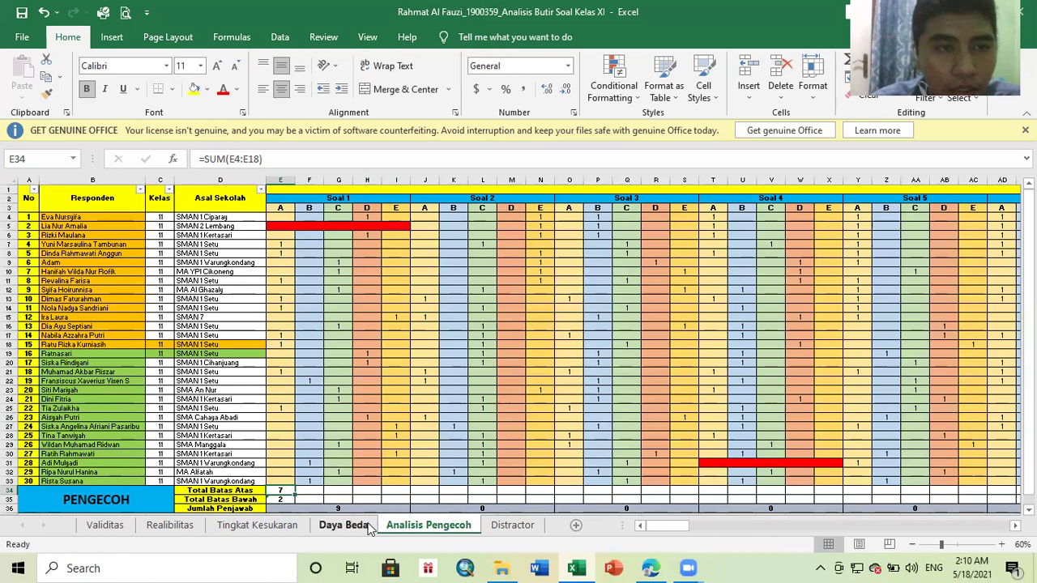
Fill the Total Batas Atas and Total Batas Bawah formulas from E34:E35 across to Soal 50's option E in column IT.
{"action": "key", "text": "shift+Down"}
{"action": "left_click_drag", "start_coordinate": [297, 504], "coordinate": [941, 501]}
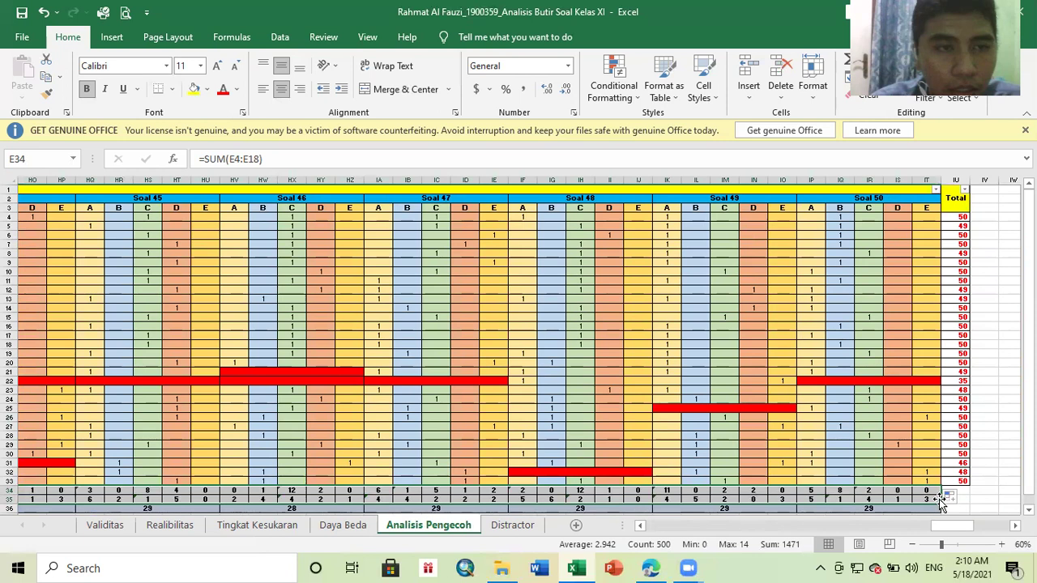
{"action": "left_click", "coordinate": [977, 502]}
Look over the filled totals from Soal 50 back to the beginning of the sheet in column A.
{"action": "key", "text": "Left"}
{"action": "key", "text": "Left"}
{"action": "key", "text": "Left"}
{"action": "key", "text": "Left"}
{"action": "key", "text": "Left"}
{"action": "key", "text": "Left"}
{"action": "key", "text": "Left"}
{"action": "key", "text": "Left"}
{"action": "key", "text": "Left"}
{"action": "key", "text": "Left"}
{"action": "key", "text": "Left"}
{"action": "key", "text": "Left"}
{"action": "key", "text": "Left"}
{"action": "key", "text": "Left"}
{"action": "key", "text": "Left"}
{"action": "key", "text": "Left"}
{"action": "key", "text": "Left"}
{"action": "key", "text": "Left"}
{"action": "key", "text": "Left"}
{"action": "key", "text": "Left"}
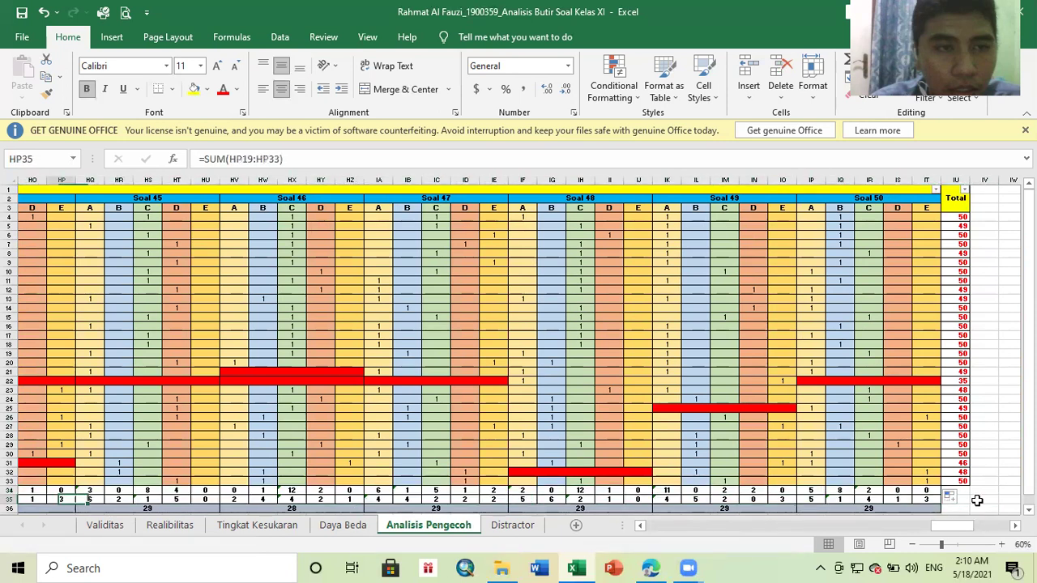
{"action": "key", "text": "Down"}
{"action": "key", "text": "Left"}
{"action": "key", "text": "Left"}
{"action": "key", "text": "Left"}
{"action": "key", "text": "Left"}
{"action": "key", "text": "Left"}
{"action": "key", "text": "Left"}
{"action": "key", "text": "Left"}
{"action": "key", "text": "Left"}
{"action": "key", "text": "Left"}
{"action": "key", "text": "Left"}
{"action": "key", "text": "Left"}
{"action": "key", "text": "Left"}
{"action": "key", "text": "Left"}
{"action": "key", "text": "Left"}
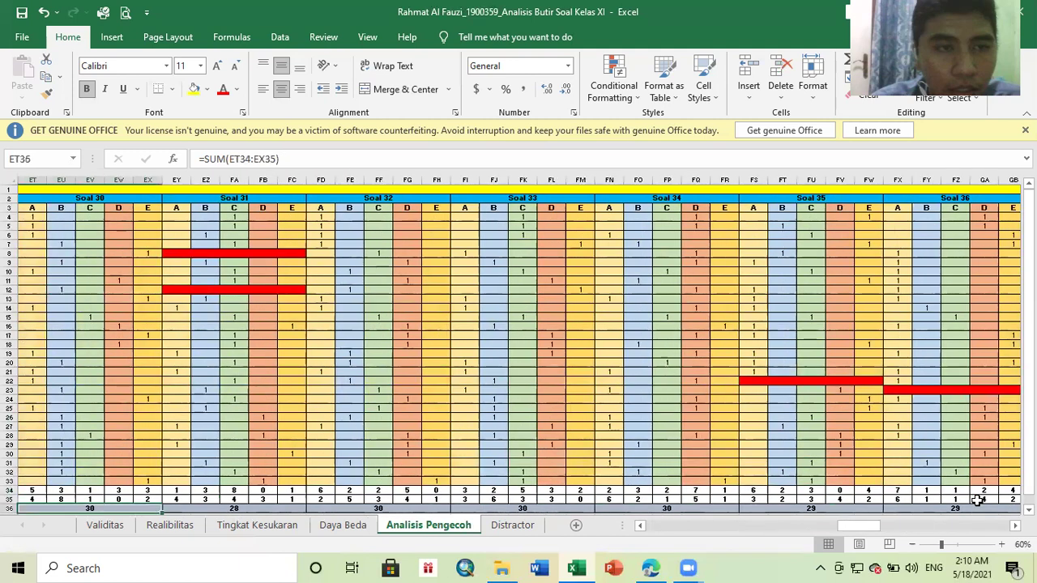
{"action": "key", "text": "Left"}
{"action": "key", "text": "Left"}
{"action": "key", "text": "Left"}
{"action": "key", "text": "Left"}
{"action": "key", "text": "Left"}
{"action": "key", "text": "Left"}
{"action": "key", "text": "Home"}
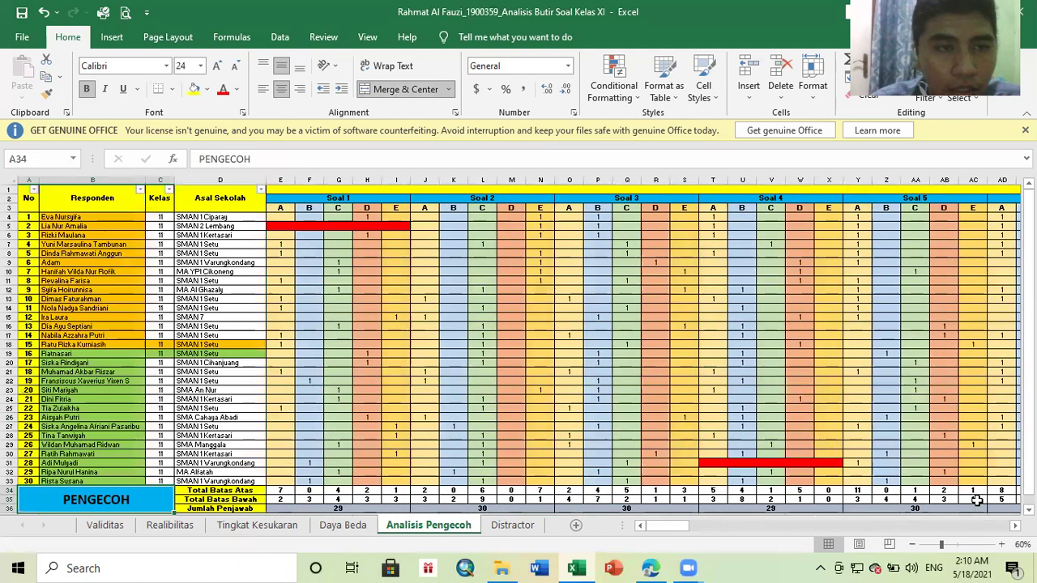
Go through the Total Batas Atas formulas for Soal 1's options A to E in row 34.
{"action": "key", "text": "Right"}
{"action": "key", "text": "Up"}
{"action": "key", "text": "Right"}
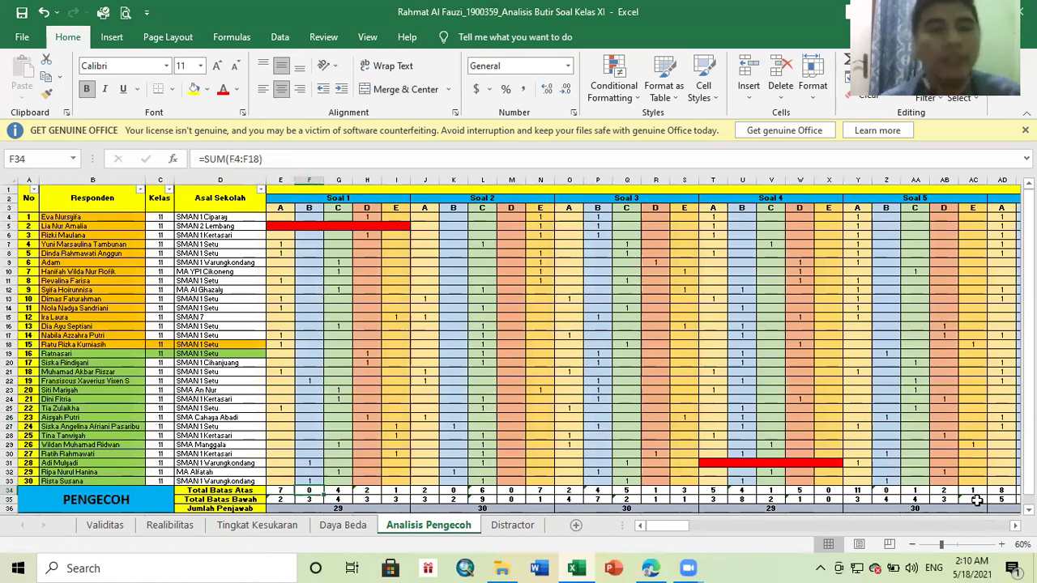
{"action": "key", "text": "Right"}
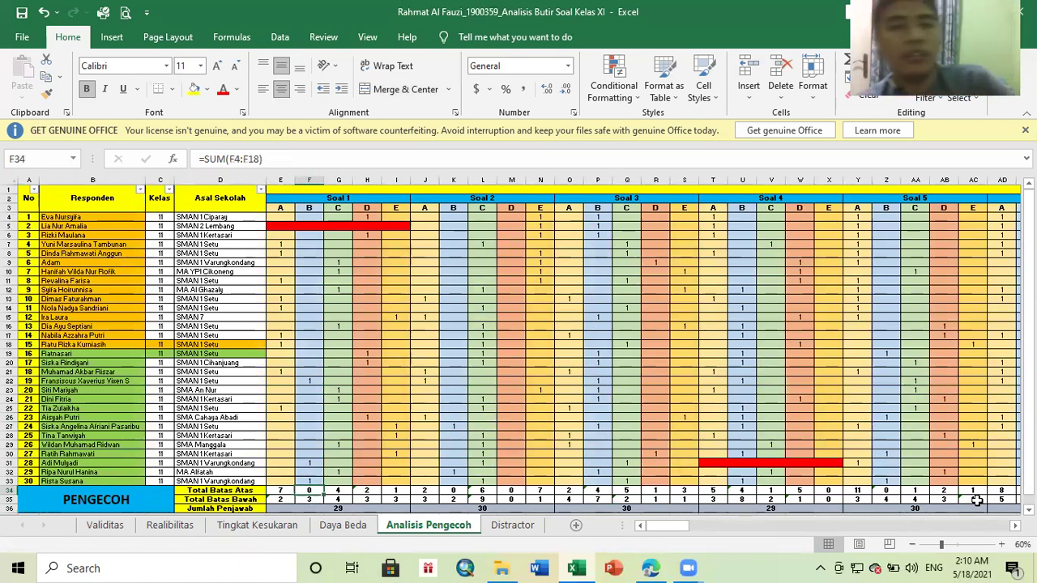
{"action": "key", "text": "Left"}
{"action": "key", "text": "Right"}
{"action": "key", "text": "Left"}
{"action": "key", "text": "Left"}
{"action": "key", "text": "Right"}
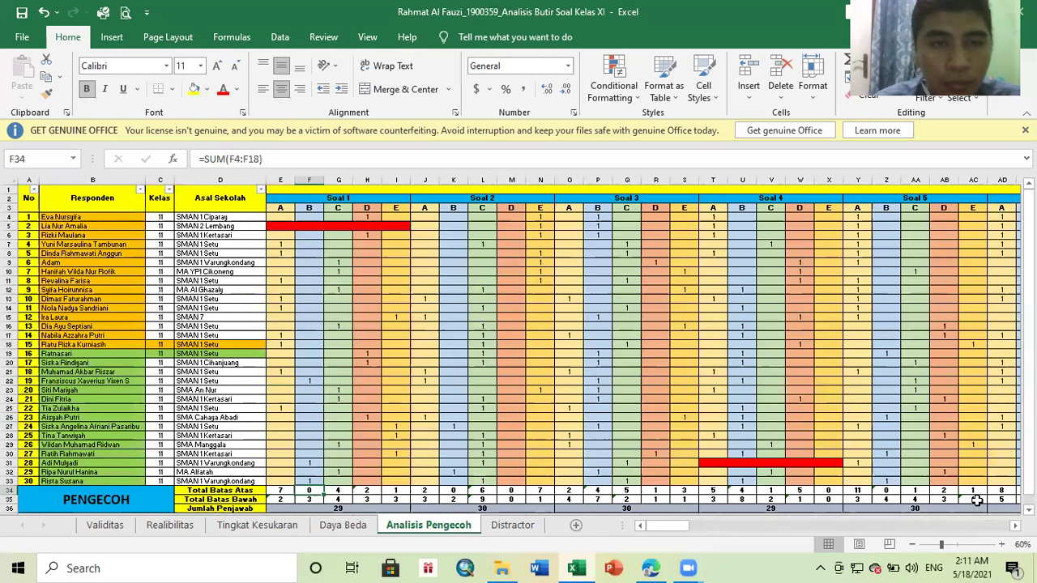
{"action": "key", "text": "Right"}
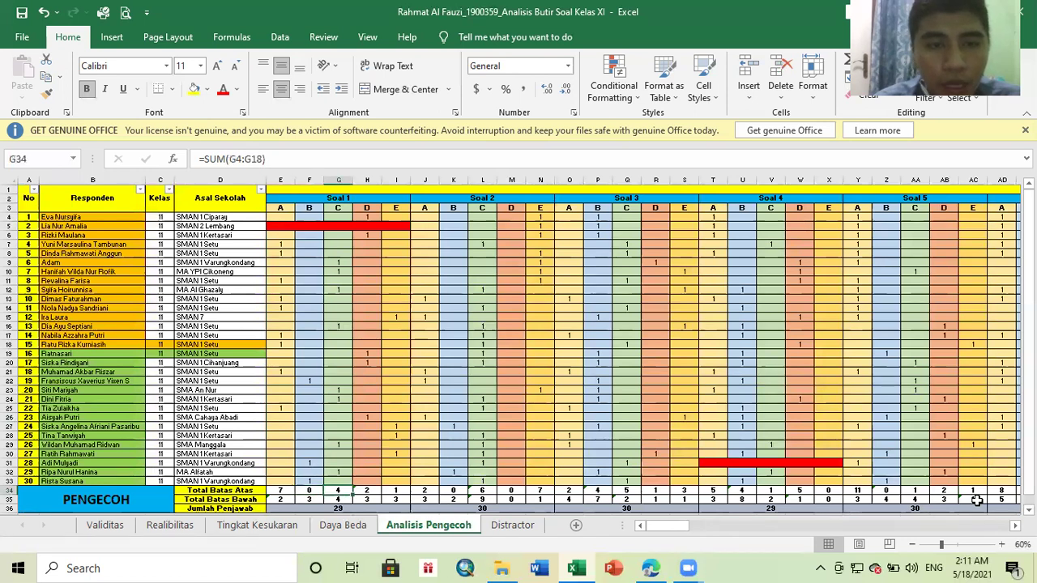
{"action": "key", "text": "Right"}
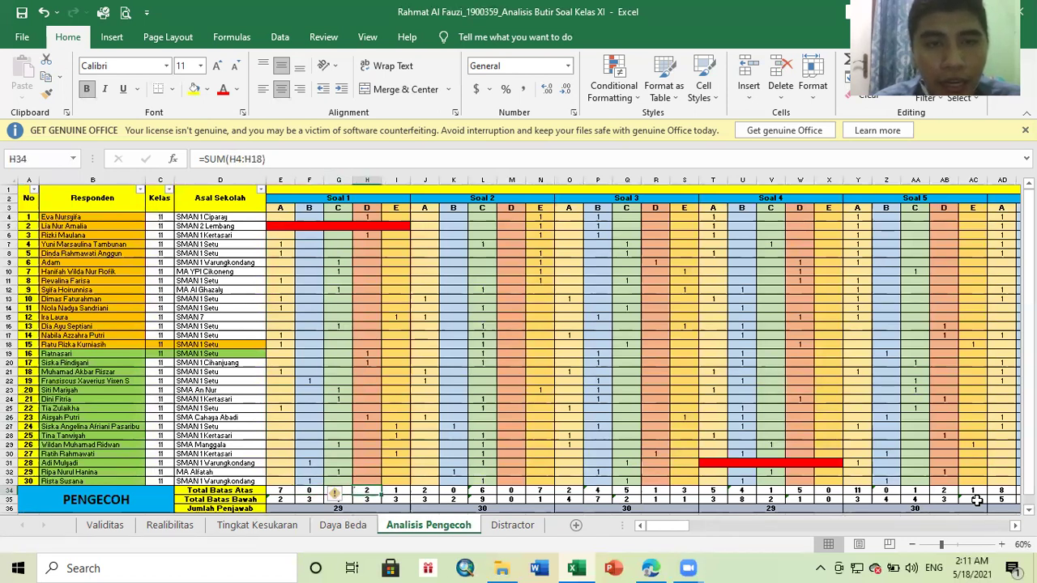
{"action": "key", "text": "Right"}
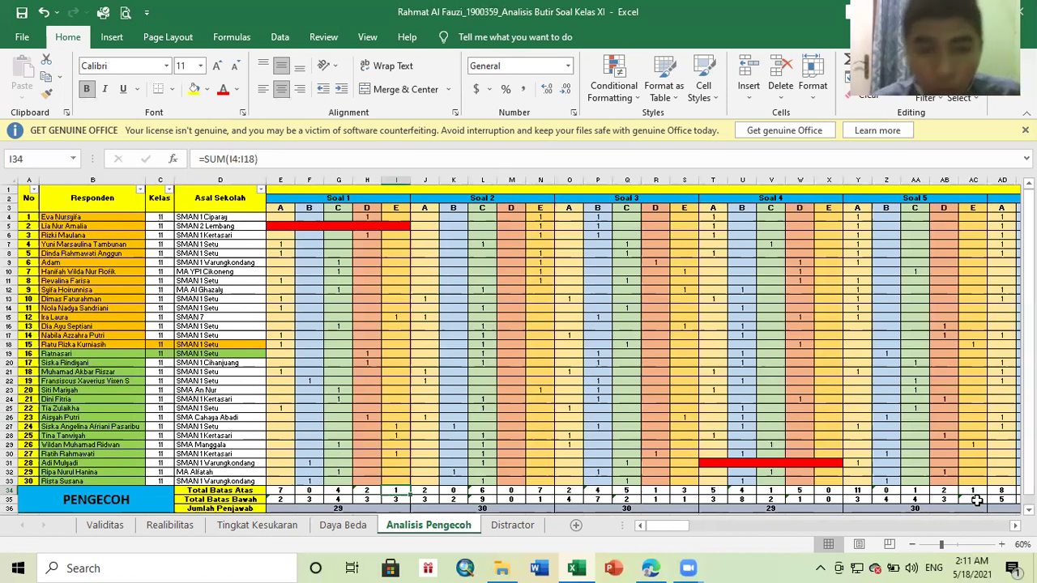
Go through the Total Batas Bawah formulas for Soal 1's options A to E in row 35.
{"action": "key", "text": "Down"}
{"action": "key", "text": "Left"}
{"action": "key", "text": "Left"}
{"action": "key", "text": "Left"}
{"action": "key", "text": "Left"}
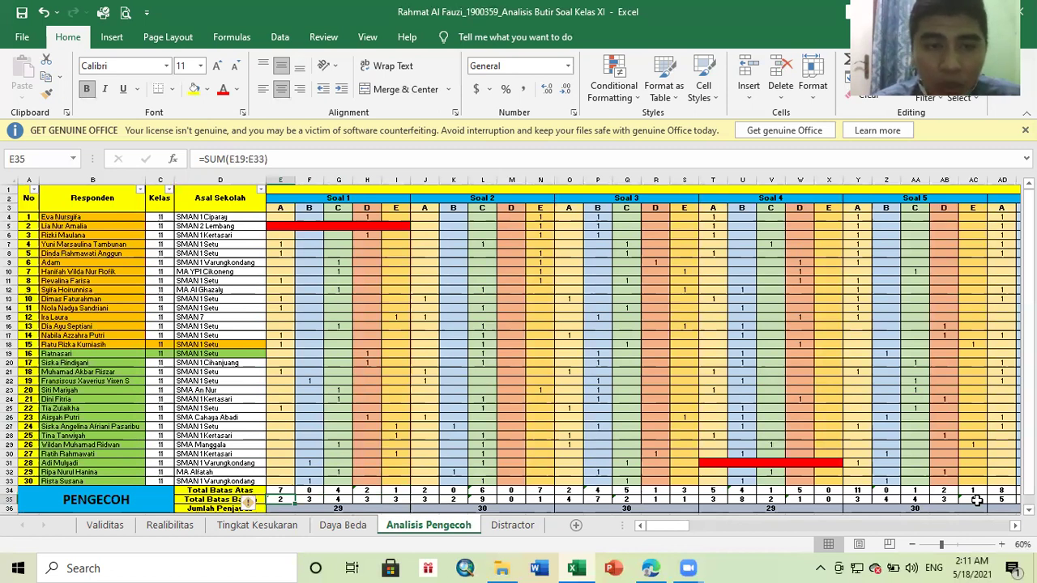
{"action": "key", "text": "Right"}
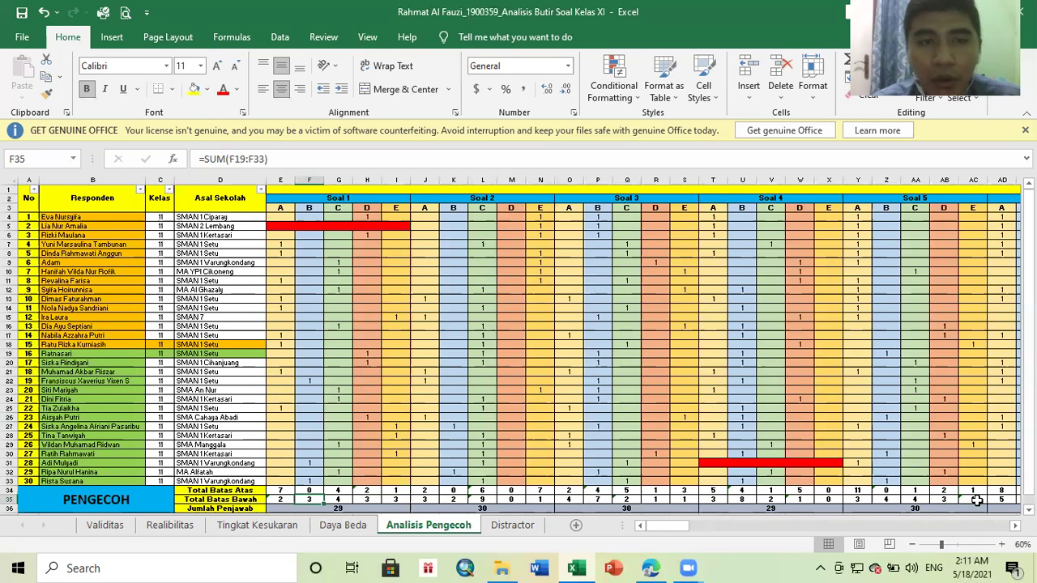
{"action": "key", "text": "Right"}
{"action": "key", "text": "Right"}
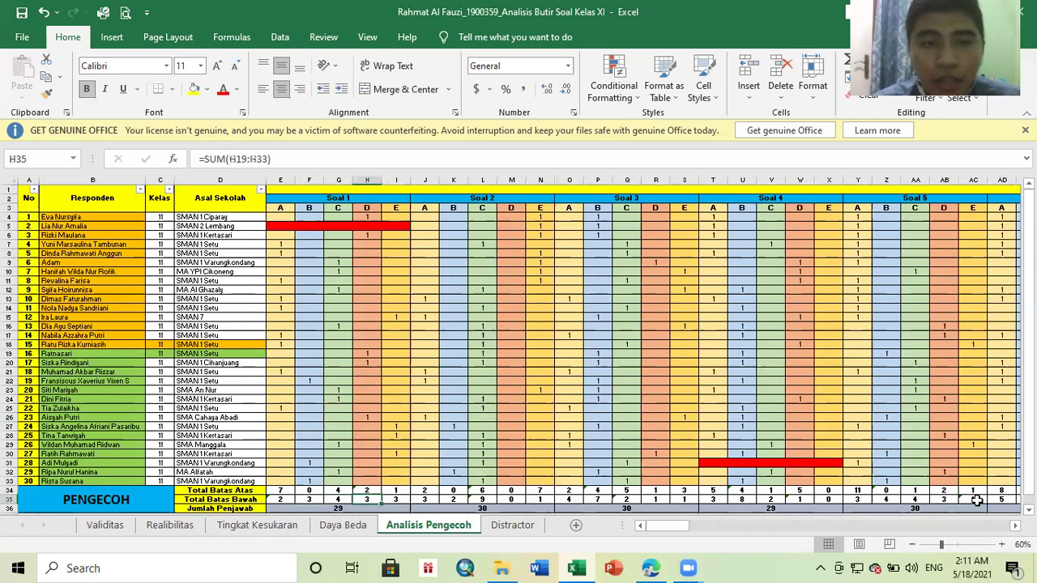
{"action": "key", "text": "Right"}
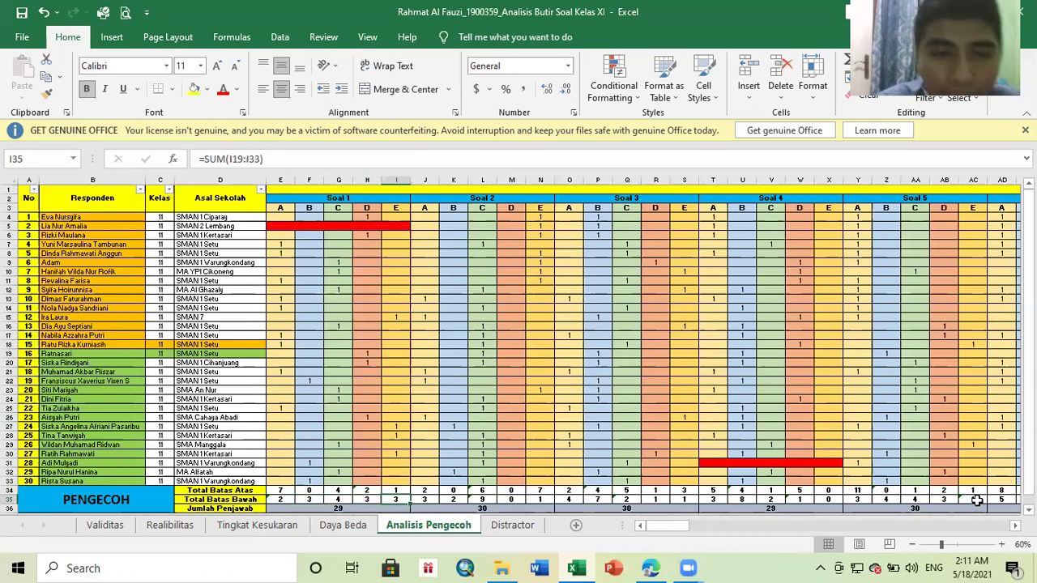
Inspect the E34:I35 range summed by Soal 1's Jumlah Penjawab formula in E36, keeping the formula as is.
{"action": "left_click", "coordinate": [298, 510]}
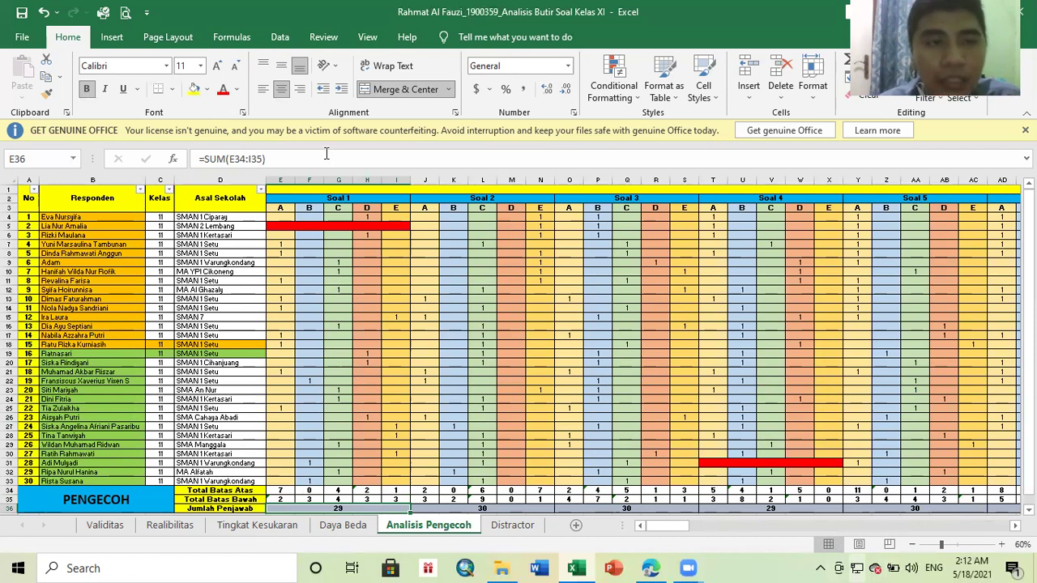
{"action": "left_click", "coordinate": [326, 154]}
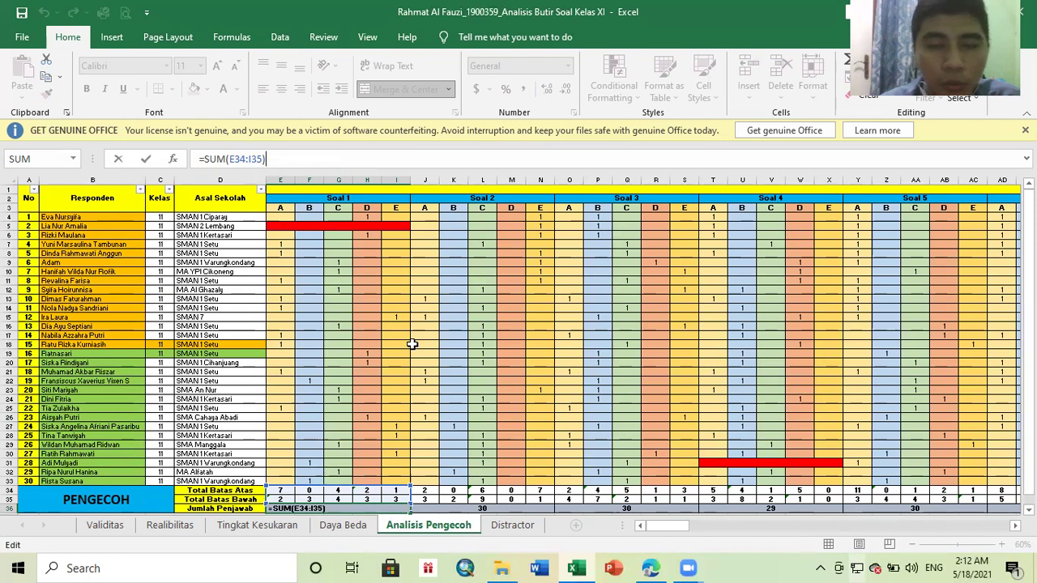
{"action": "key", "text": "Return"}
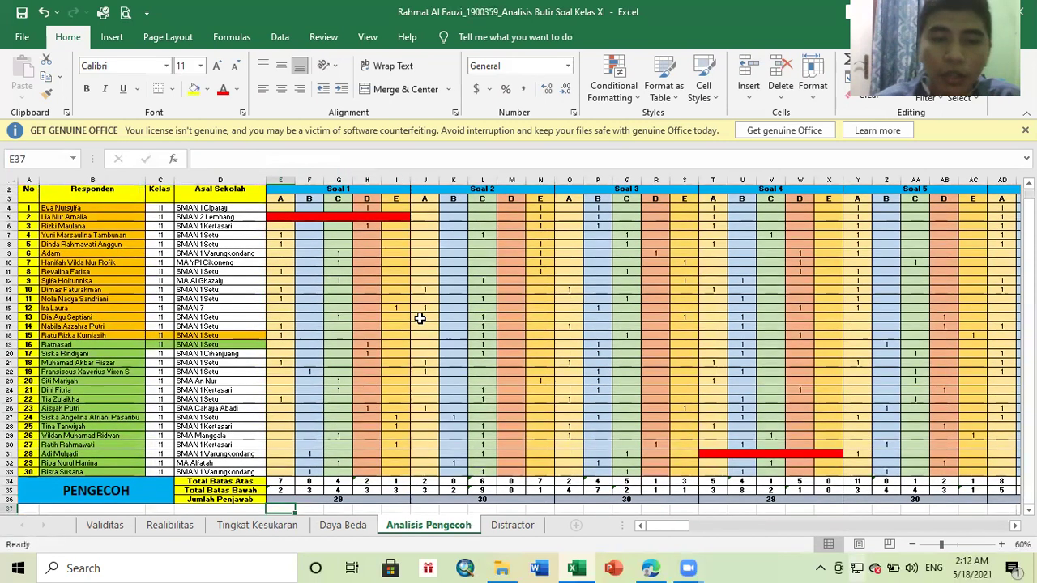
Fill the Jumlah Penjawab formula from Soal 1's merged cell E36 across to Soal 2's cell J36.
{"action": "key", "text": "Up"}
{"action": "key", "text": "Right"}
{"action": "key", "text": "Left"}
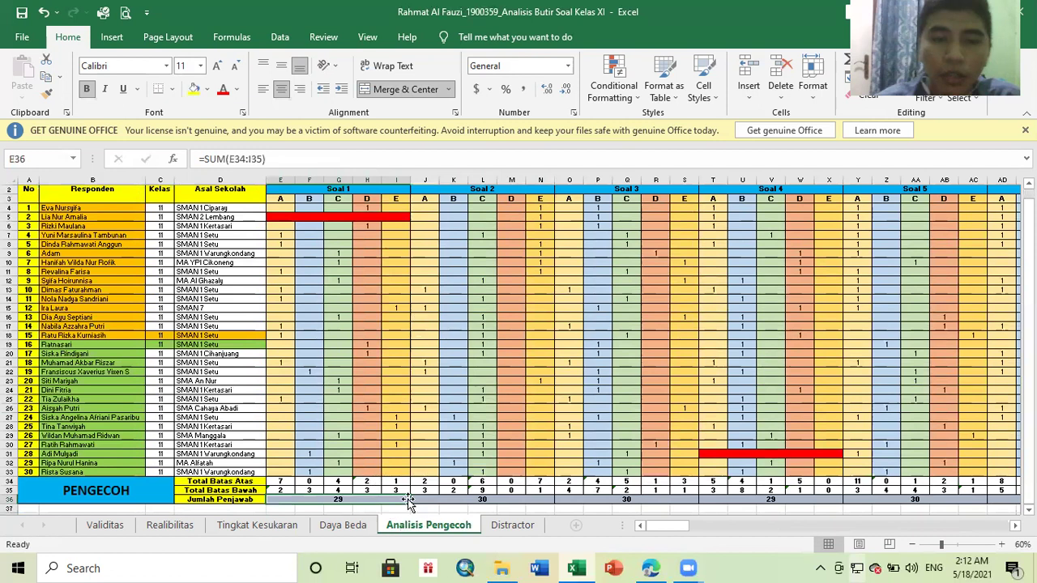
{"action": "left_click_drag", "start_coordinate": [409, 503], "coordinate": [547, 502]}
{"action": "left_click", "coordinate": [574, 514]}
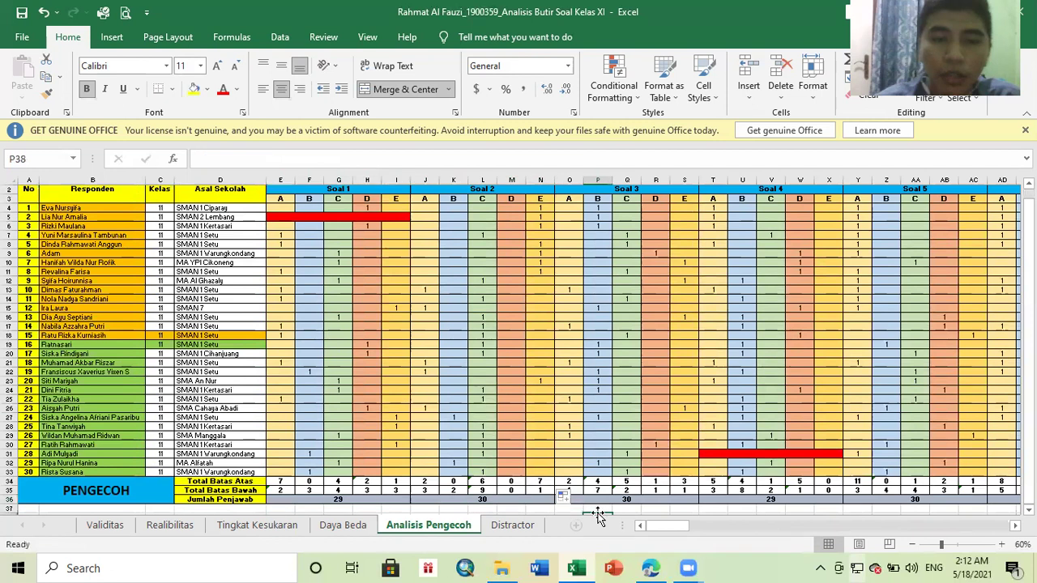
Check the Jumlah Penjawab formulas in row 36 from Soal 1 through Soal 5.
{"action": "key", "text": "Up"}
{"action": "key", "text": "Left"}
{"action": "key", "text": "Left"}
{"action": "key", "text": "Left"}
{"action": "key", "text": "Left"}
{"action": "key", "text": "Left"}
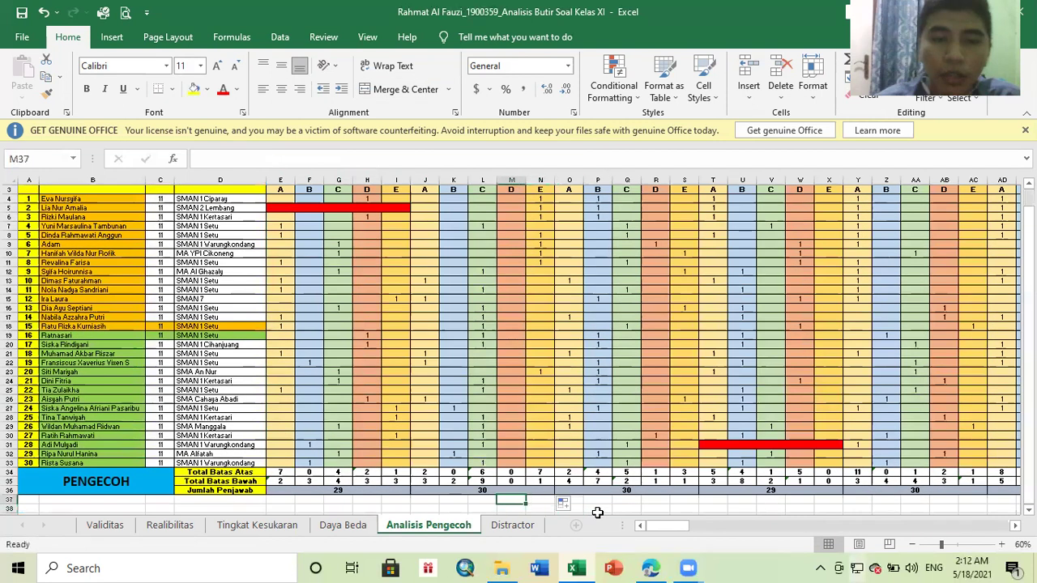
{"action": "key", "text": "Up"}
{"action": "key", "text": "Left"}
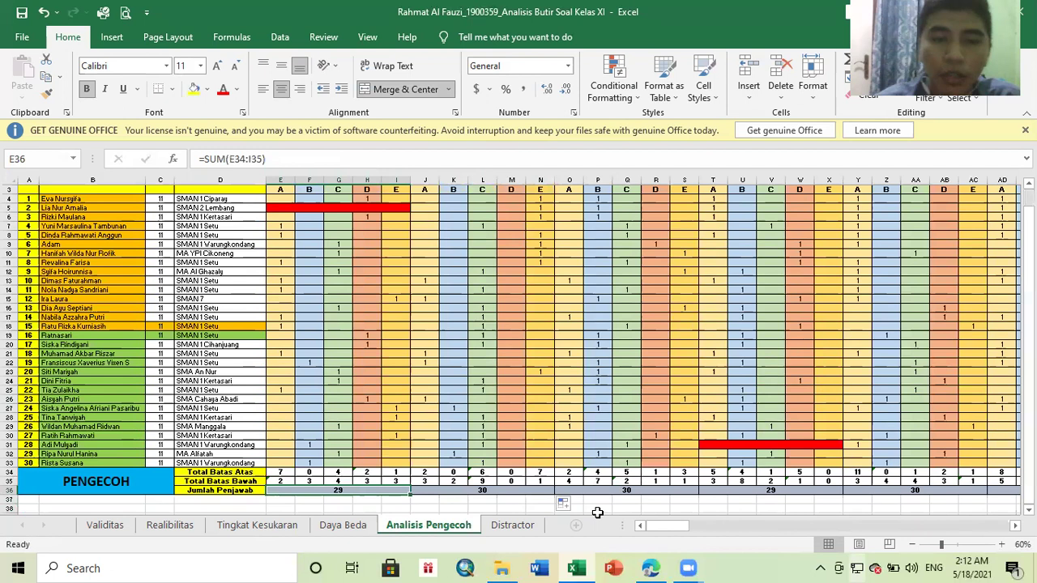
{"action": "key", "text": "Right"}
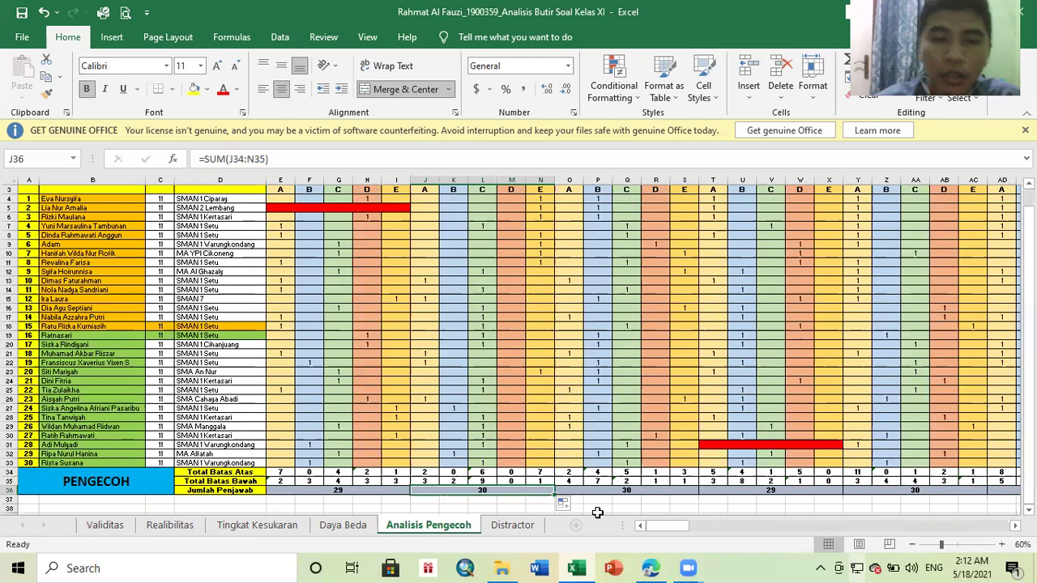
{"action": "key", "text": "Right"}
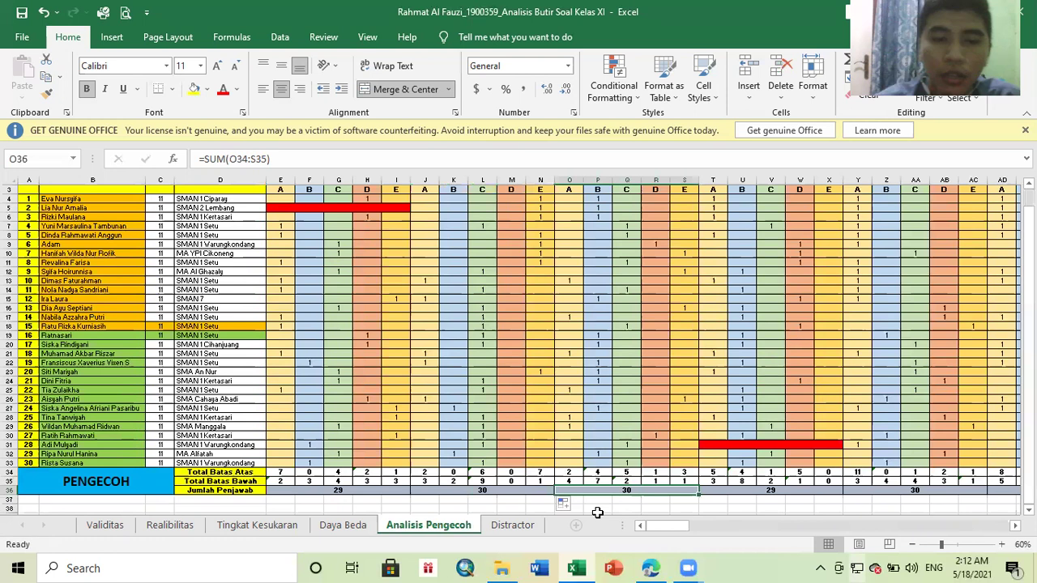
{"action": "key", "text": "Right"}
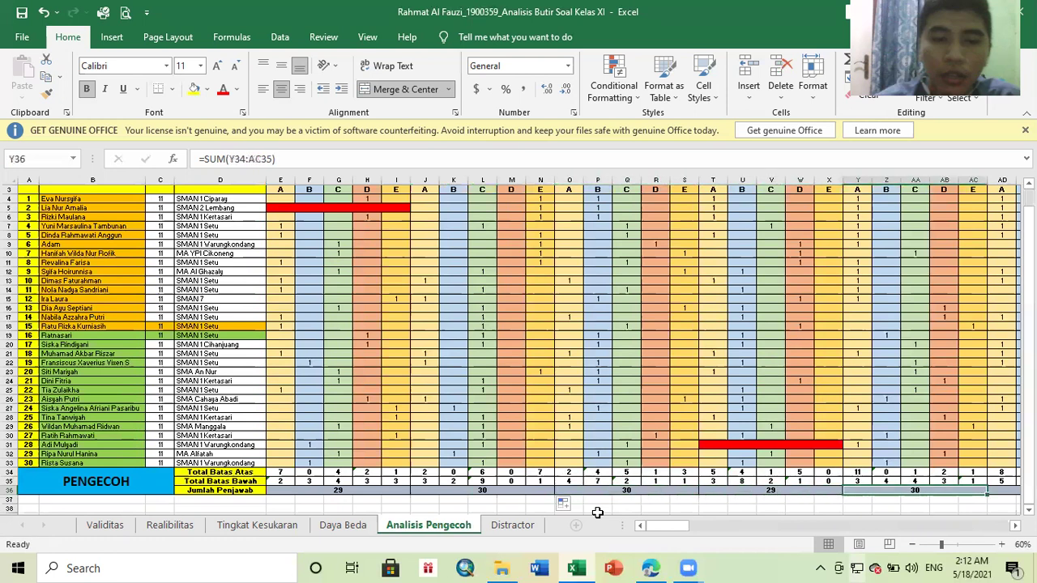
Examine the answers for Soal 4's option E in column X up to row 6 and back down to its totals.
{"action": "key", "text": "Up"}
{"action": "key", "text": "Up"}
{"action": "key", "text": "Up"}
{"action": "key", "text": "Up"}
{"action": "key", "text": "Up"}
{"action": "key", "text": "Up"}
{"action": "key", "text": "Up"}
{"action": "key", "text": "Up"}
{"action": "key", "text": "Up"}
{"action": "key", "text": "Up"}
{"action": "key", "text": "Up"}
{"action": "key", "text": "Up"}
{"action": "key", "text": "Up"}
{"action": "key", "text": "Up"}
{"action": "key", "text": "Up"}
{"action": "key", "text": "Up"}
{"action": "key", "text": "Up"}
{"action": "key", "text": "Up"}
{"action": "key", "text": "Up"}
{"action": "key", "text": "Up"}
{"action": "key", "text": "Up"}
{"action": "key", "text": "Up"}
{"action": "key", "text": "Up"}
{"action": "key", "text": "Up"}
{"action": "key", "text": "Up"}
{"action": "key", "text": "Up"}
{"action": "key", "text": "Up"}
{"action": "key", "text": "Up"}
{"action": "key", "text": "Up"}
{"action": "key", "text": "Up"}
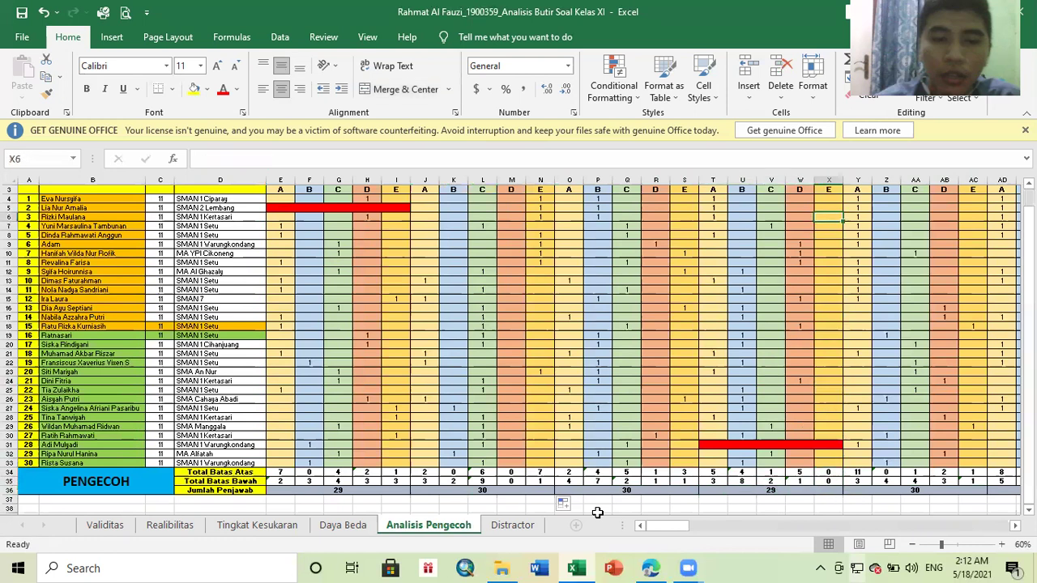
{"action": "key", "text": "Down"}
{"action": "key", "text": "Down"}
{"action": "key", "text": "Down"}
{"action": "key", "text": "Down"}
{"action": "key", "text": "Down"}
{"action": "key", "text": "Down"}
{"action": "key", "text": "Down"}
{"action": "key", "text": "Down"}
{"action": "key", "text": "Down"}
{"action": "key", "text": "Down"}
{"action": "key", "text": "Down"}
{"action": "key", "text": "Down"}
{"action": "key", "text": "Down"}
{"action": "key", "text": "Down"}
{"action": "key", "text": "Down"}
{"action": "key", "text": "Down"}
{"action": "key", "text": "Down"}
{"action": "key", "text": "Down"}
{"action": "key", "text": "Down"}
{"action": "key", "text": "Down"}
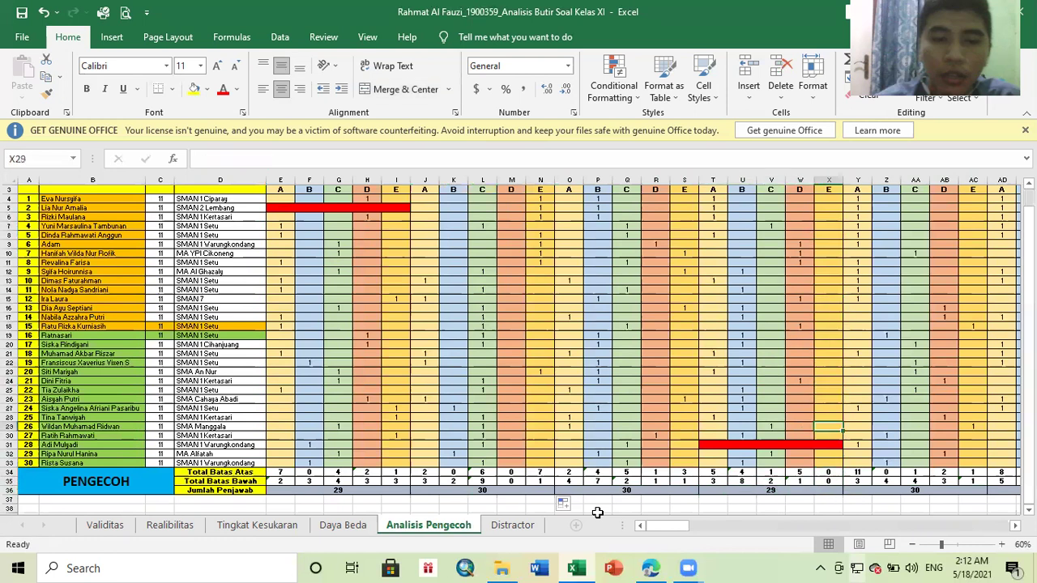
{"action": "key", "text": "Down"}
{"action": "key", "text": "Down"}
{"action": "key", "text": "Down"}
{"action": "key", "text": "Down"}
{"action": "key", "text": "Down"}
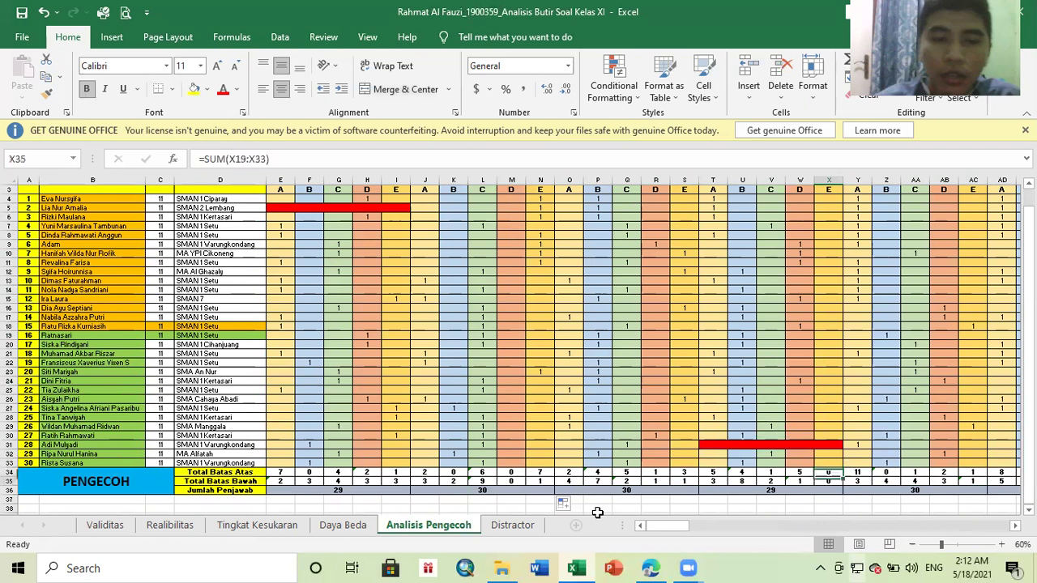
Check the Jumlah Penjawab formulas in row 36 from Soal 4 through Soal 10.
{"action": "key", "text": "Down"}
{"action": "key", "text": "Right"}
{"action": "key", "text": "Right"}
{"action": "key", "text": "Right"}
{"action": "key", "text": "Right"}
{"action": "key", "text": "Right"}
{"action": "key", "text": "Right"}
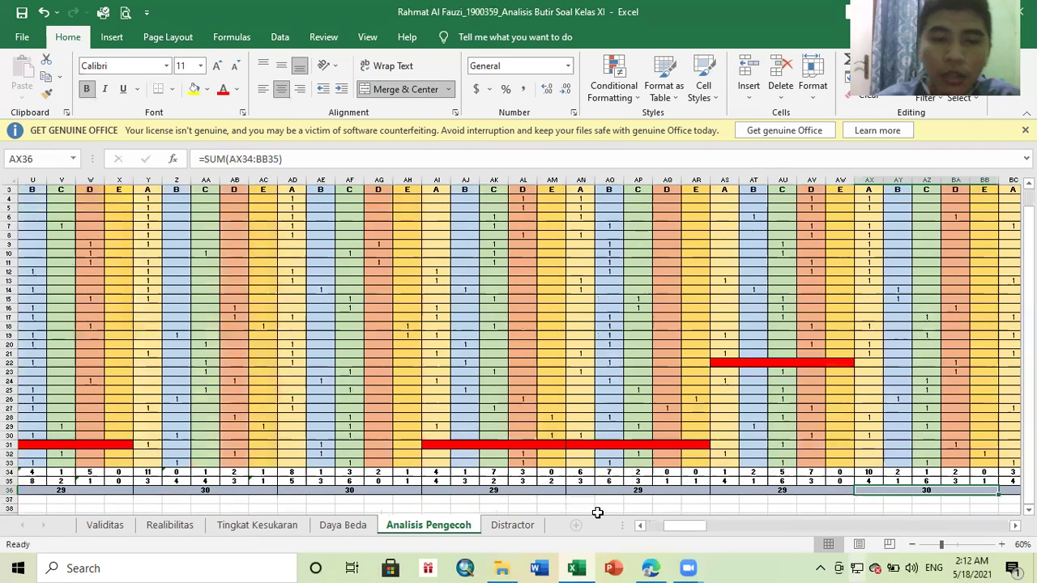
Return from the Soal 10 totals to the respondent list and Soal 1 columns at the start of the Analisis Pengecoh sheet.
{"action": "key", "text": "Right"}
{"action": "key", "text": "Left"}
{"action": "key", "text": "Home"}
{"action": "key", "text": "Up"}
{"action": "key", "text": "Up"}
{"action": "key", "text": "Up"}
{"action": "key", "text": "Up"}
{"action": "key", "text": "Up"}
{"action": "key", "text": "Up"}
{"action": "key", "text": "Up"}
{"action": "key", "text": "Up"}
{"action": "key", "text": "Up"}
{"action": "key", "text": "Up"}
{"action": "key", "text": "Up"}
{"action": "key", "text": "Up"}
{"action": "key", "text": "Up"}
{"action": "key", "text": "Up"}
{"action": "key", "text": "Up"}
{"action": "key", "text": "Up"}
{"action": "key", "text": "Up"}
{"action": "key", "text": "Up"}
{"action": "key", "text": "Up"}
{"action": "key", "text": "Up"}
{"action": "key", "text": "Up"}
{"action": "key", "text": "Up"}
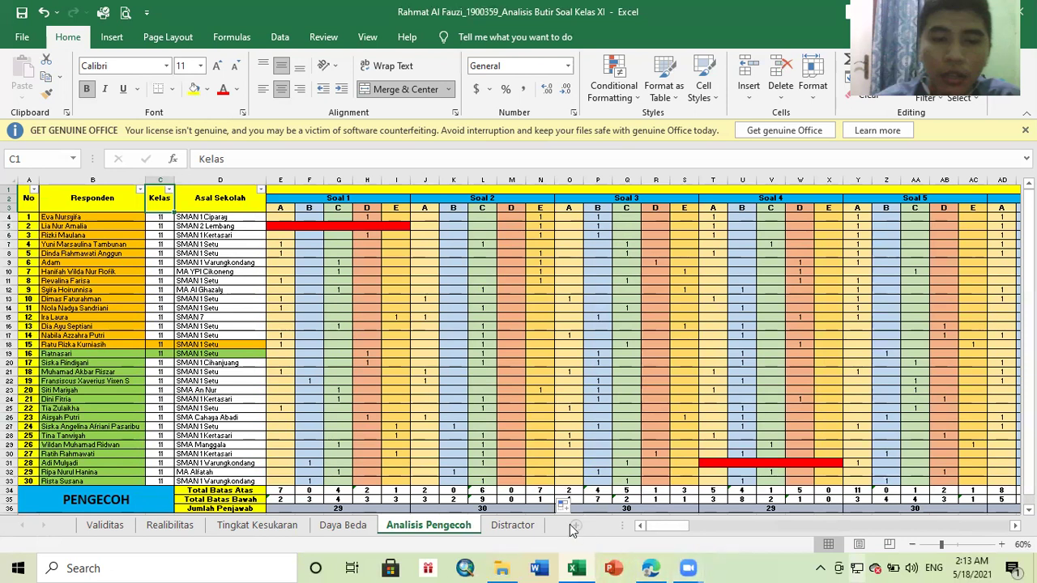
Go to the Distractor sheet, switch to the BAHAN_AJAR PDF in Edge and read the example distractor table on page 5.
{"action": "left_click", "coordinate": [512, 527]}
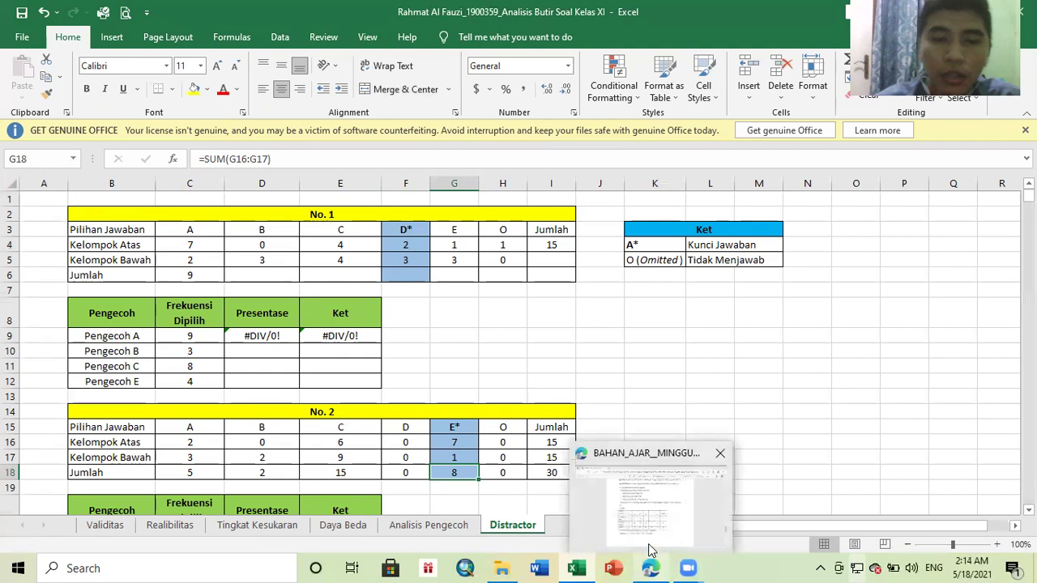
{"action": "left_click", "coordinate": [656, 548]}
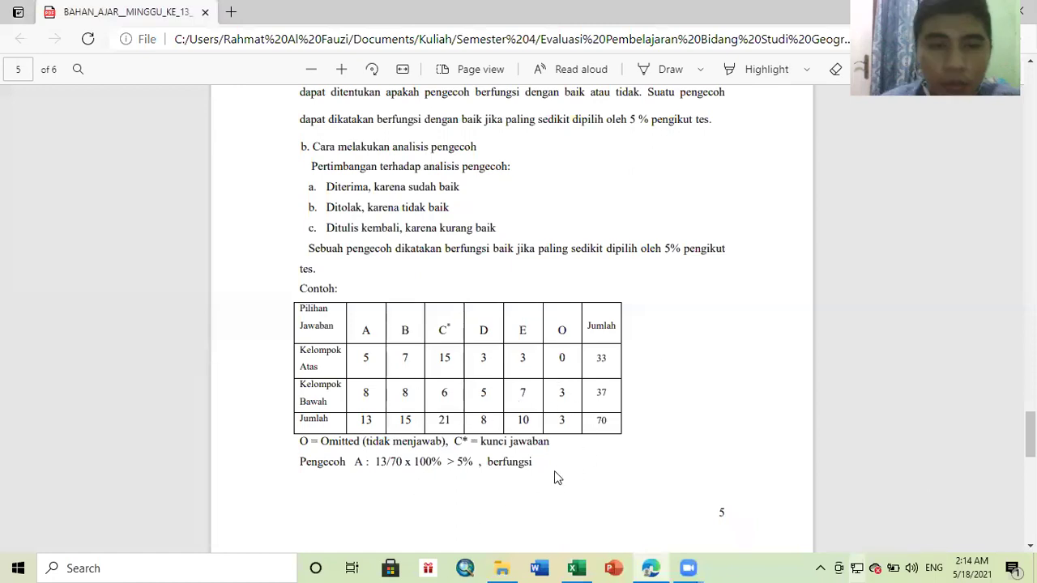
{"action": "scroll", "coordinate": [557, 478], "scroll_direction": "down", "scroll_amount": 2}
{"action": "scroll", "coordinate": [558, 478], "scroll_direction": "up", "scroll_amount": 1}
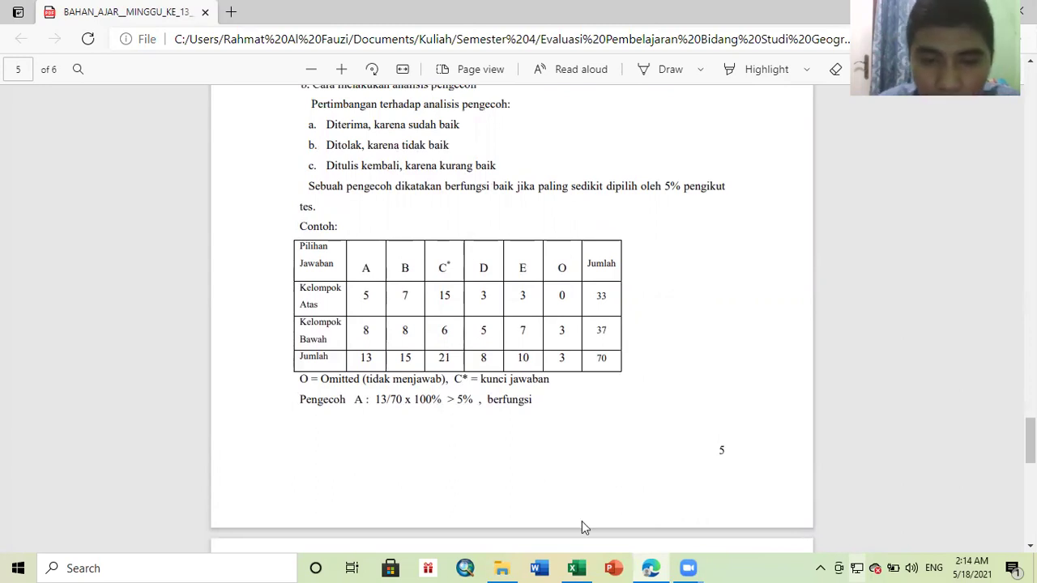
Switch back to Excel and review the answer option headers A, C and O in the No. 1 table.
{"action": "left_click", "coordinate": [586, 567]}
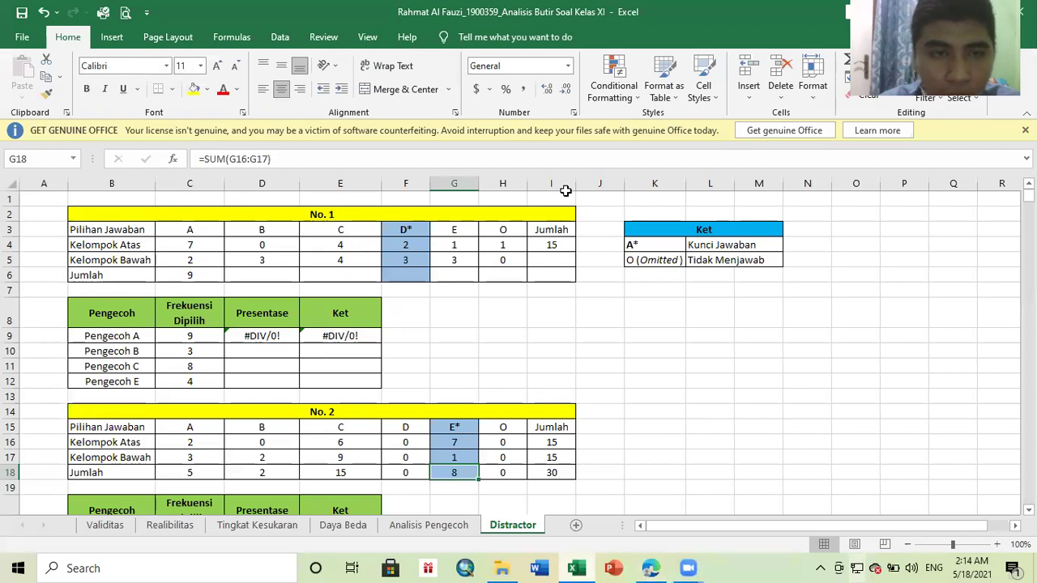
{"action": "left_click", "coordinate": [212, 232]}
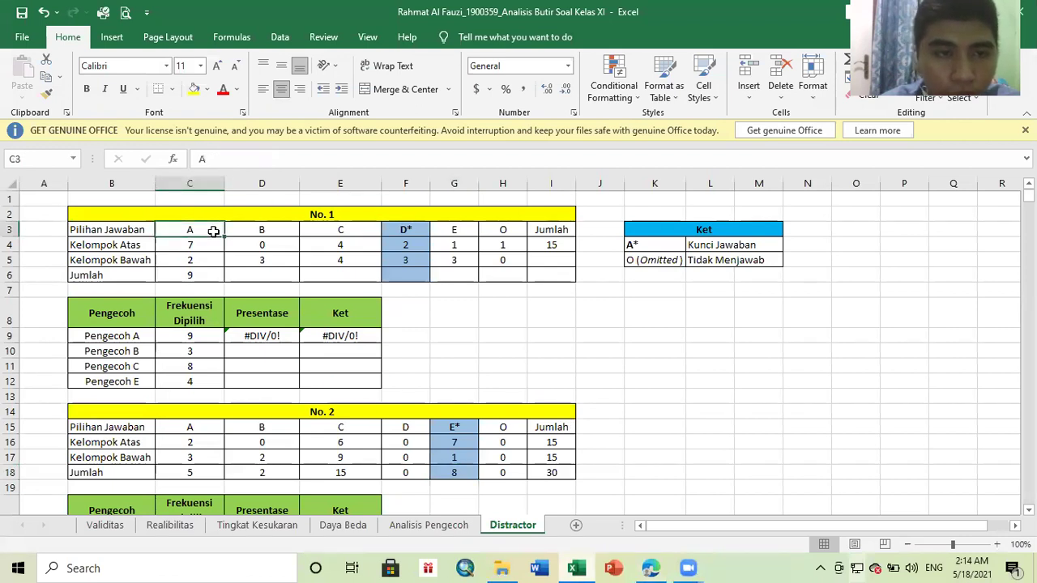
{"action": "left_click", "coordinate": [316, 227]}
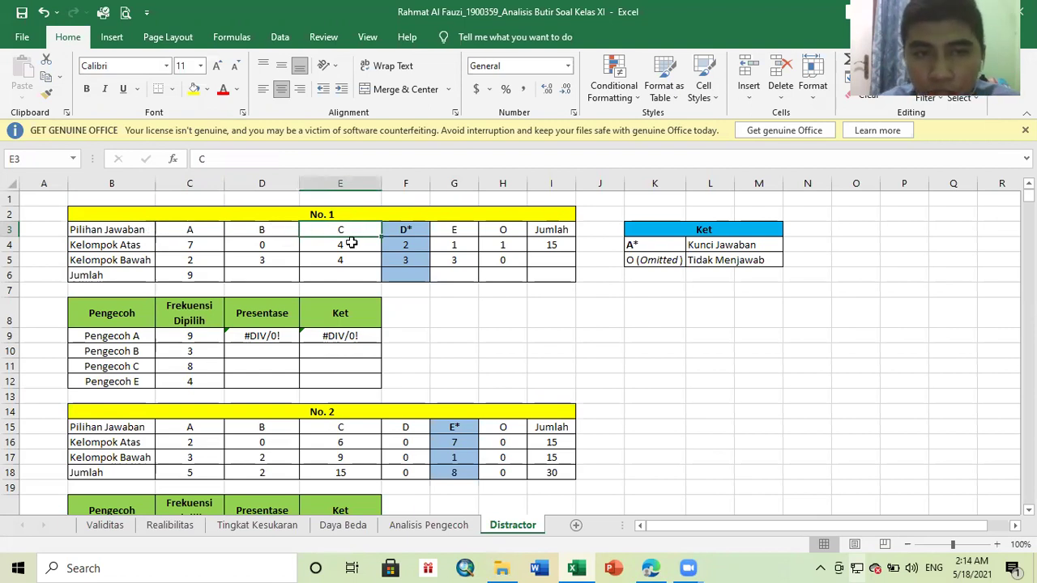
{"action": "left_click", "coordinate": [500, 228]}
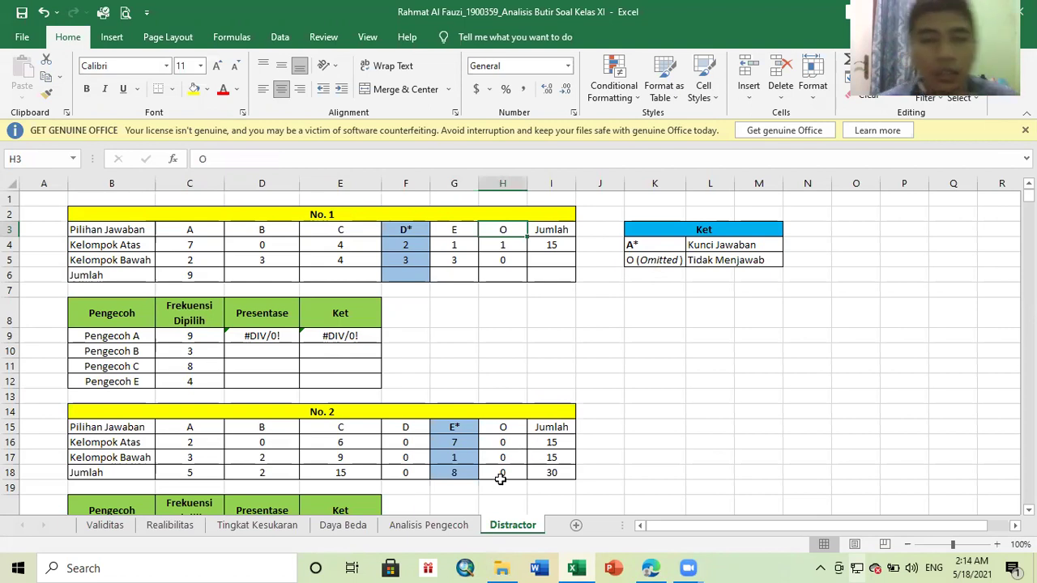
Compare the Kelompok Atas and Kelompok Bawah counts in the No. 1 table with Soal 1's totals on the Analisis Pengecoh sheet.
{"action": "left_click", "coordinate": [428, 525]}
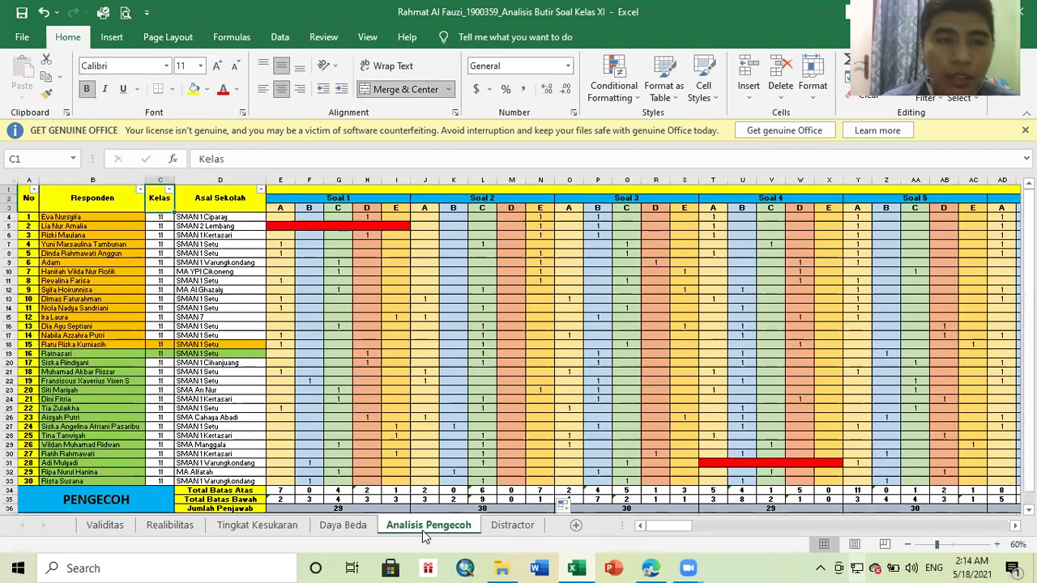
{"action": "left_click", "coordinate": [519, 527]}
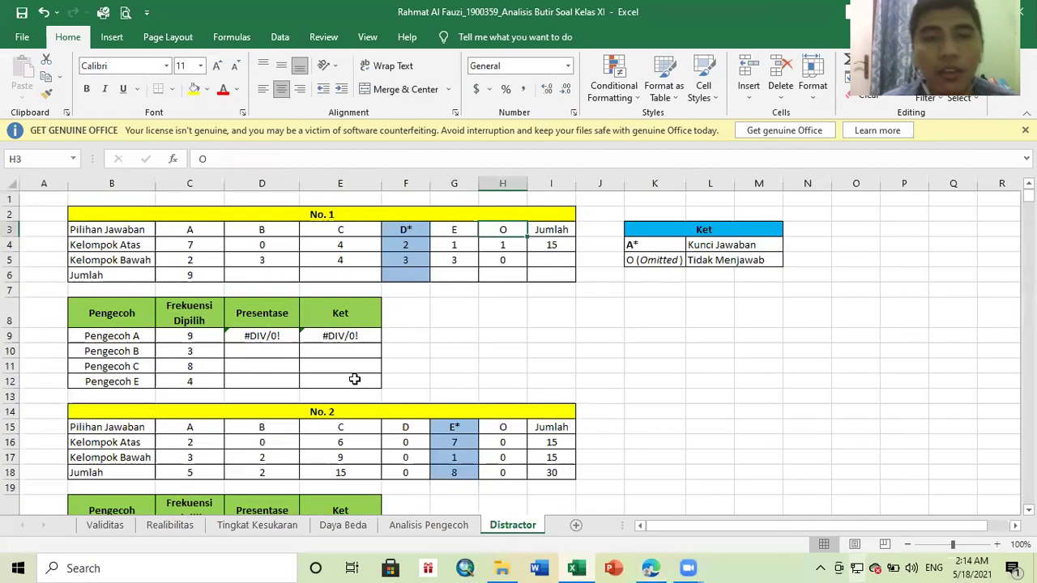
{"action": "left_click", "coordinate": [186, 243]}
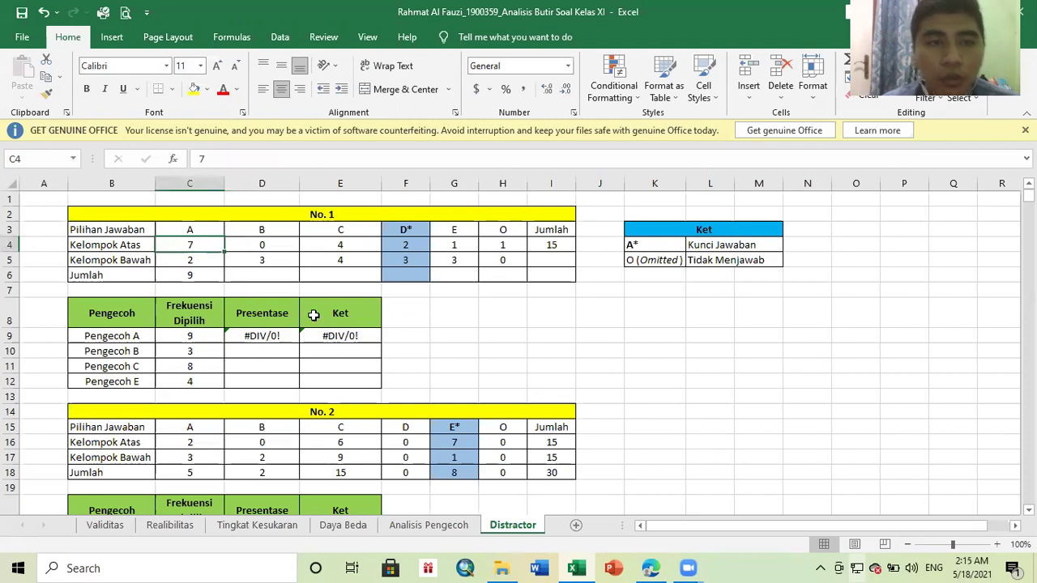
{"action": "left_click", "coordinate": [428, 525]}
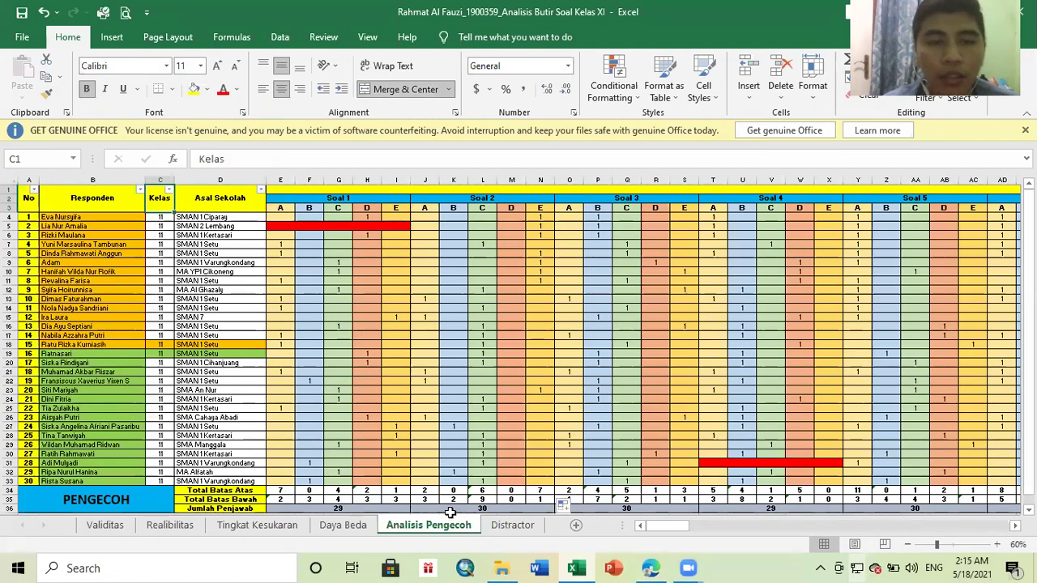
{"action": "left_click", "coordinate": [495, 525]}
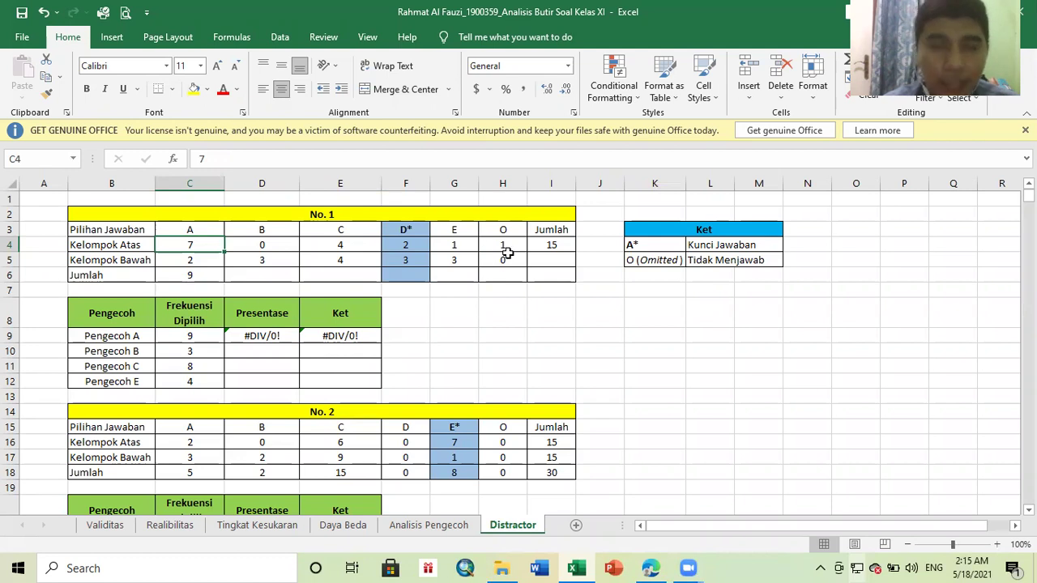
{"action": "left_click", "coordinate": [431, 527]}
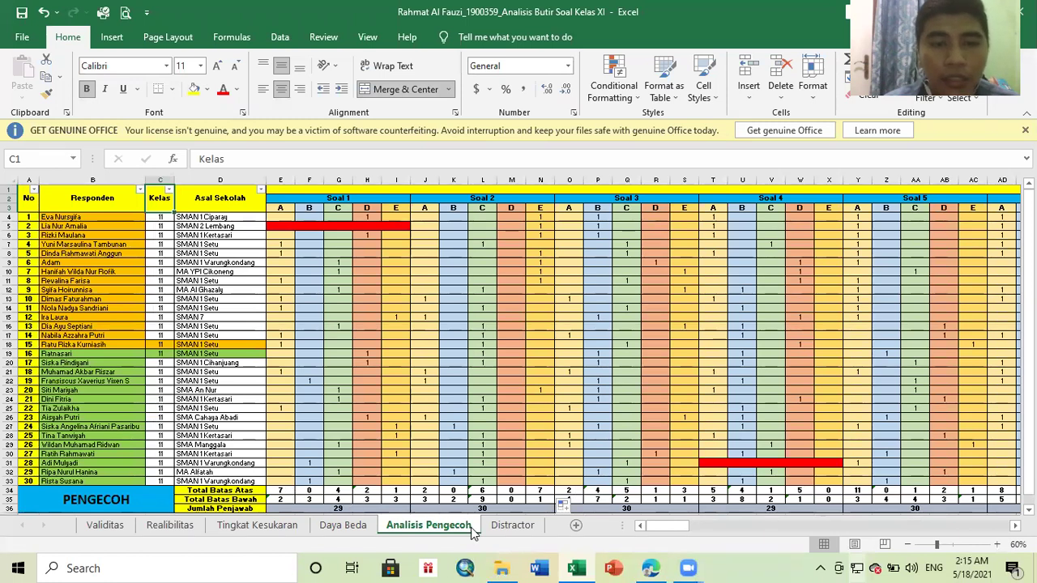
{"action": "left_click", "coordinate": [513, 525]}
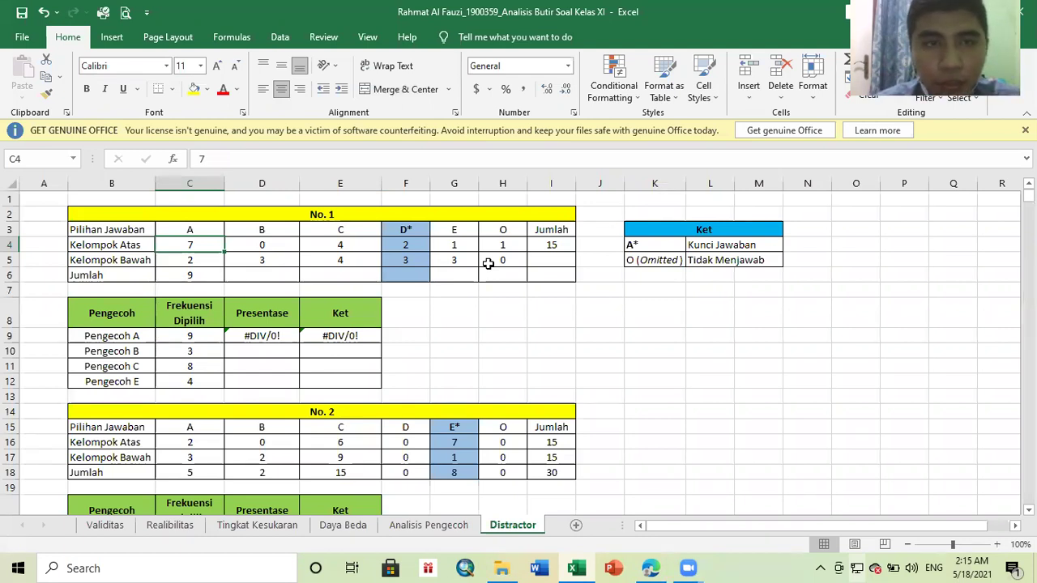
Review the Jumlah formula =SUM(C4:H4) in I4 of the No. 1 table and fill it down through I6.
{"action": "left_click", "coordinate": [565, 244]}
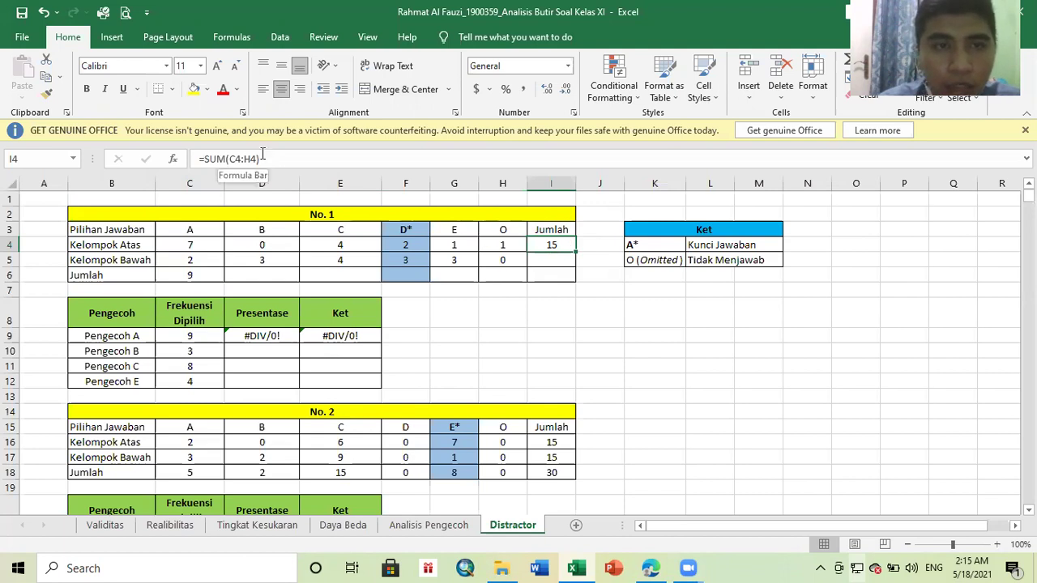
{"action": "left_click", "coordinate": [292, 153]}
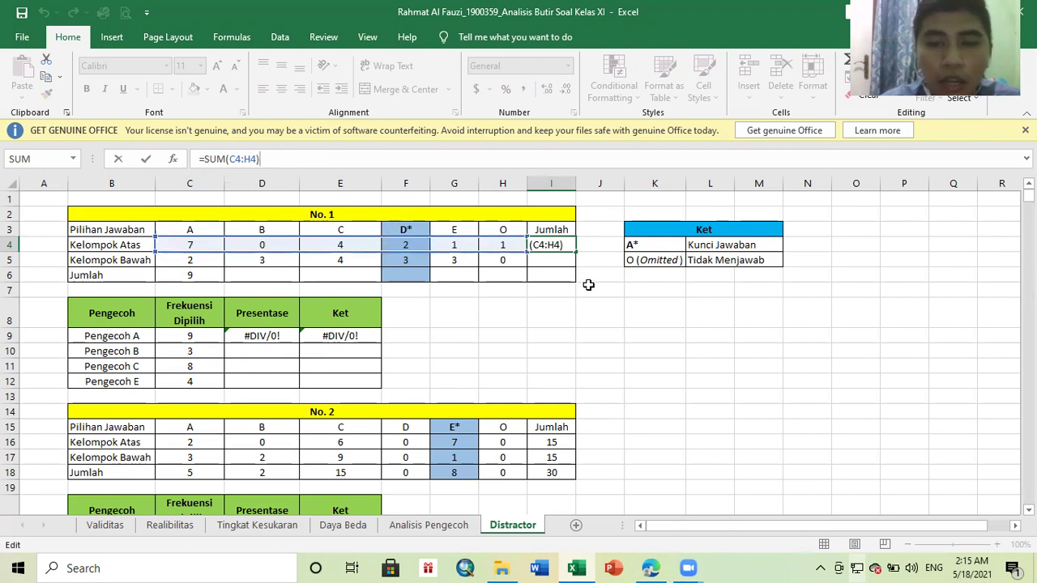
{"action": "key", "text": "Return"}
{"action": "key", "text": "Up"}
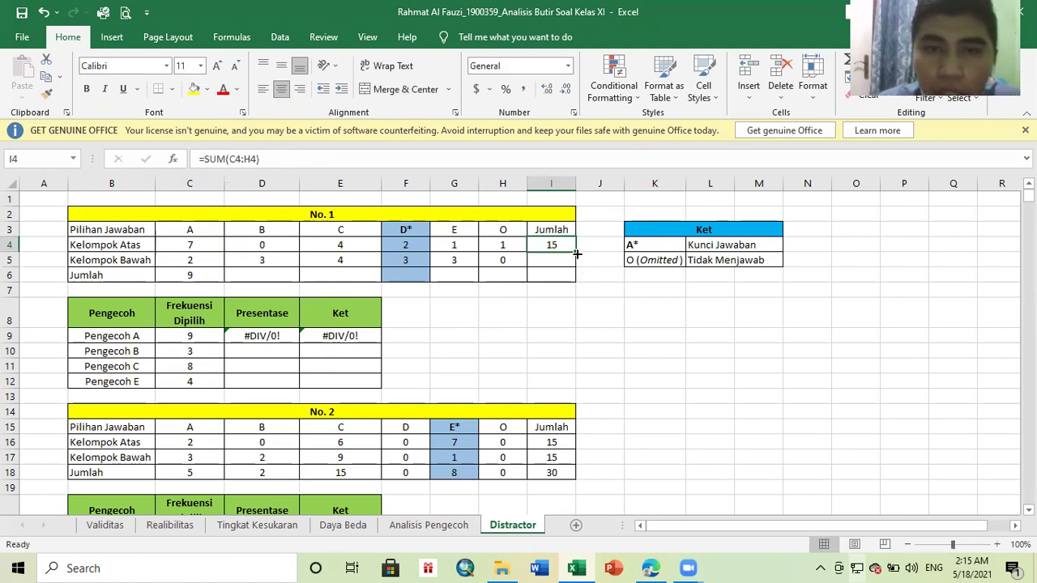
{"action": "left_click_drag", "start_coordinate": [577, 253], "coordinate": [572, 280]}
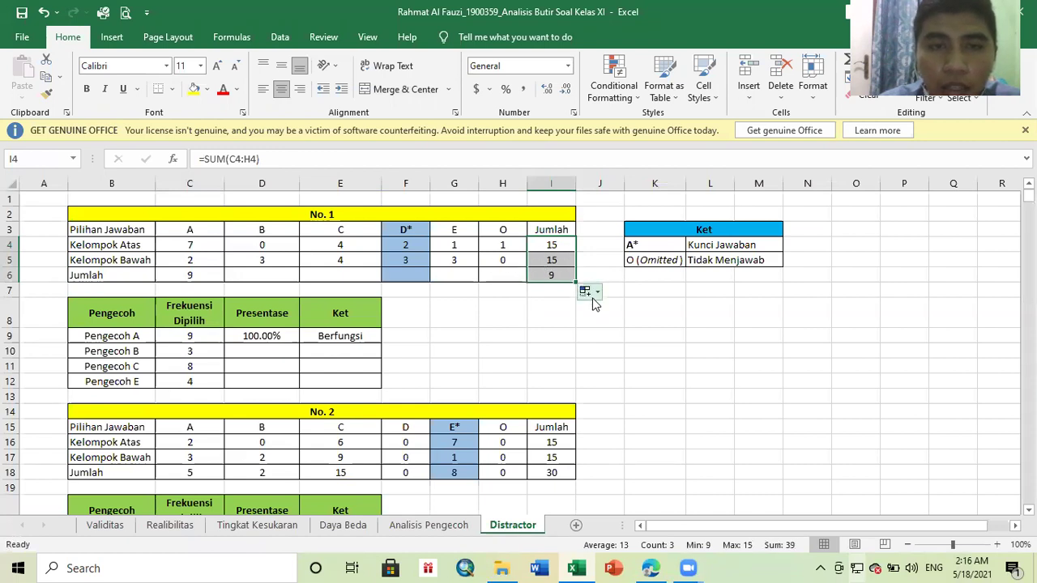
{"action": "left_click", "coordinate": [465, 317]}
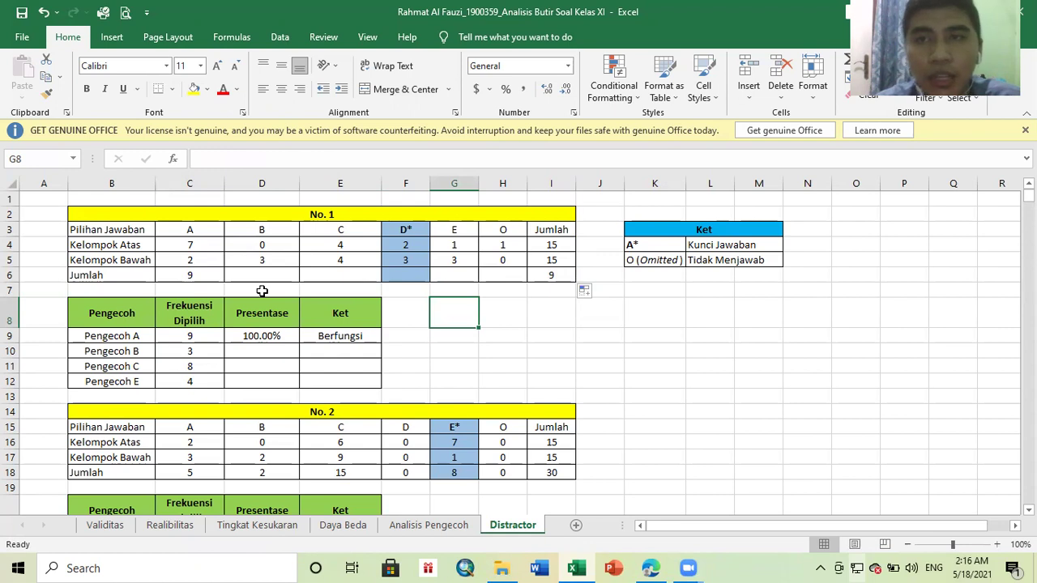
Review the Jumlah formula =SUM(C4:C5) in C6 of the No. 1 table and fill it across to H6.
{"action": "left_click", "coordinate": [187, 273]}
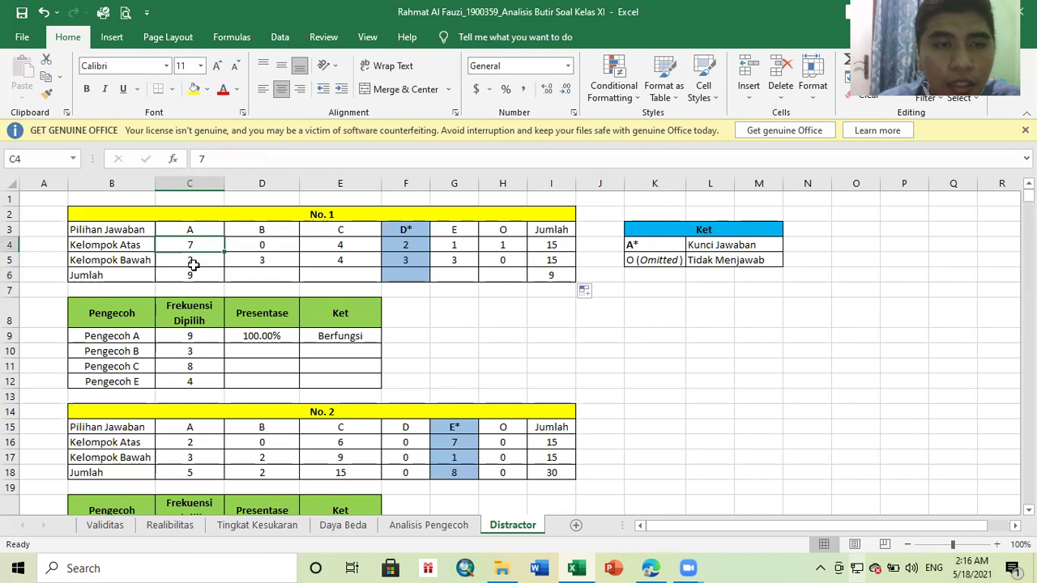
{"action": "left_click", "coordinate": [280, 162]}
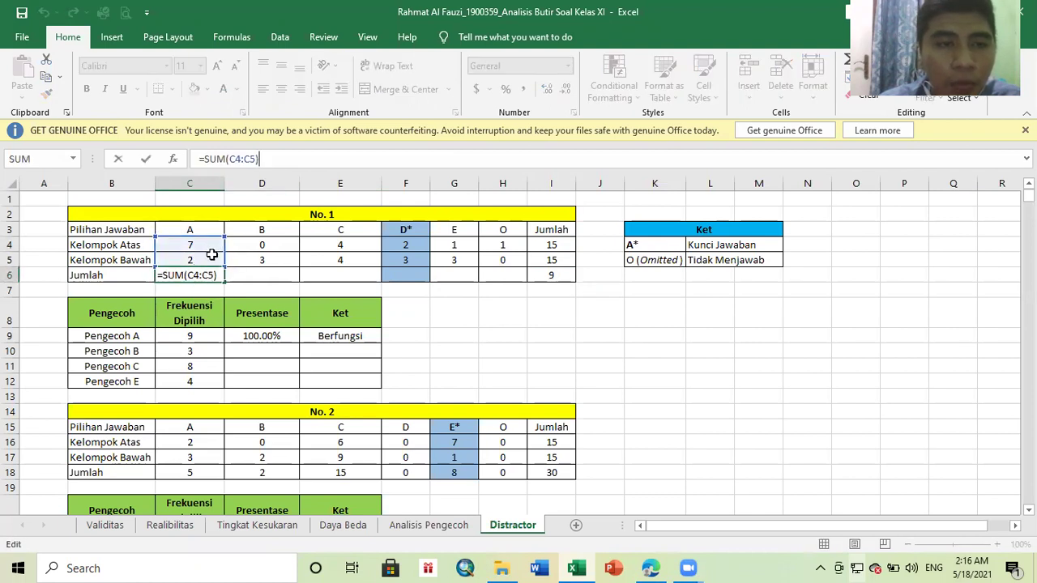
{"action": "key", "text": "shift+Return"}
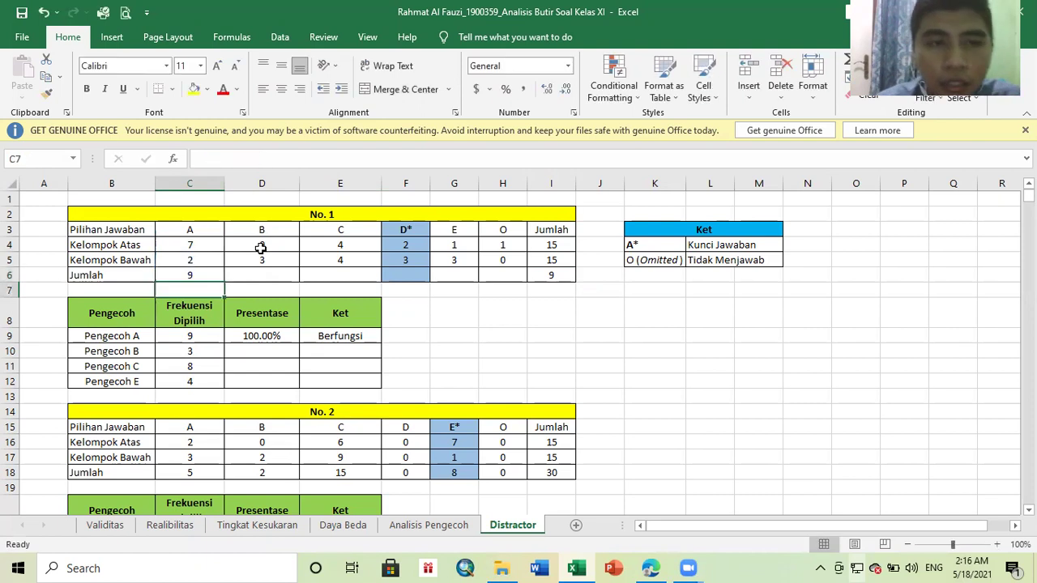
{"action": "key", "text": "Down"}
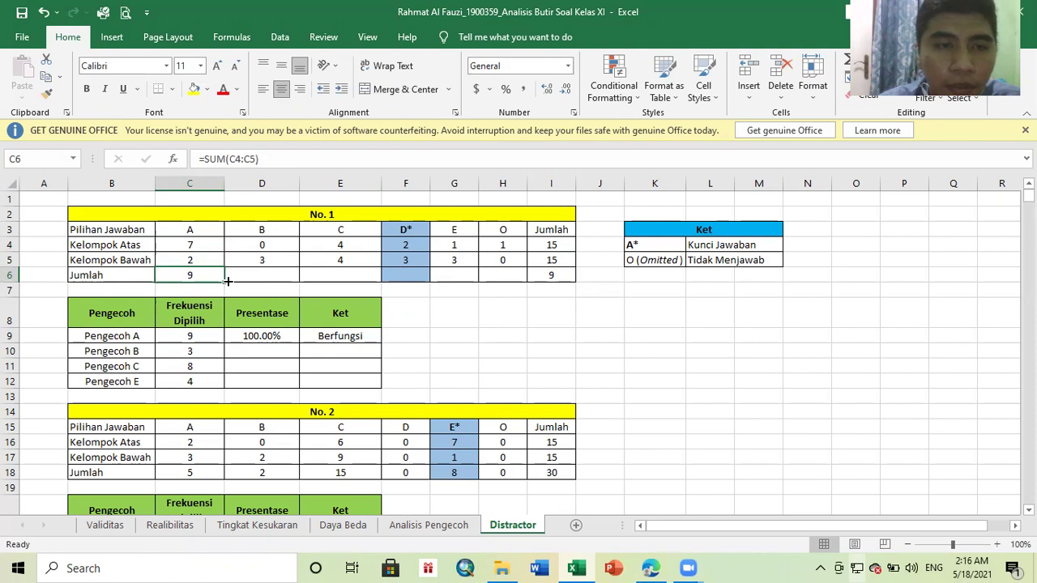
{"action": "left_click_drag", "start_coordinate": [225, 282], "coordinate": [505, 270]}
{"action": "left_click", "coordinate": [629, 309]}
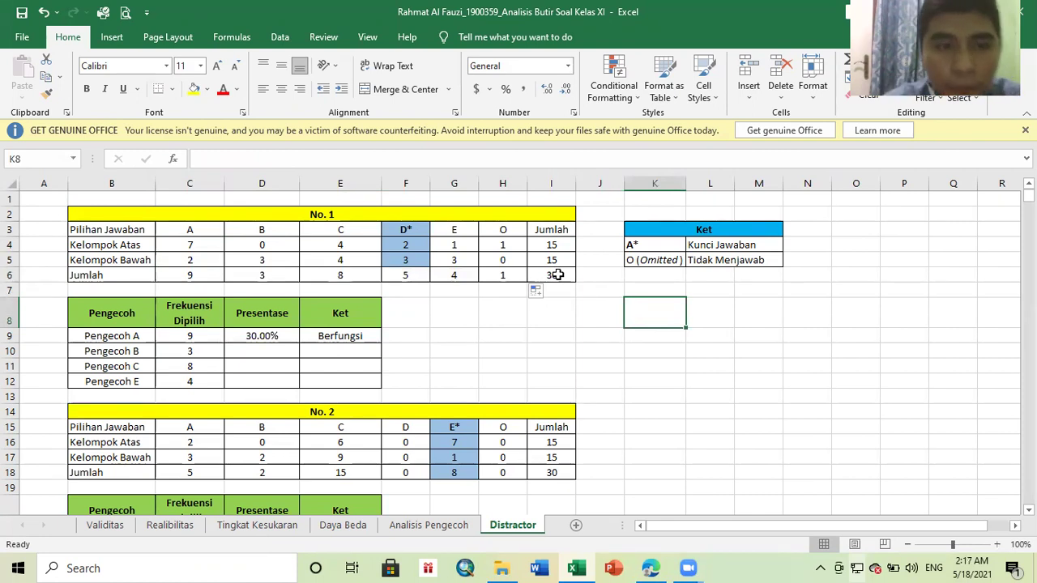
{"action": "left_click", "coordinate": [597, 335]}
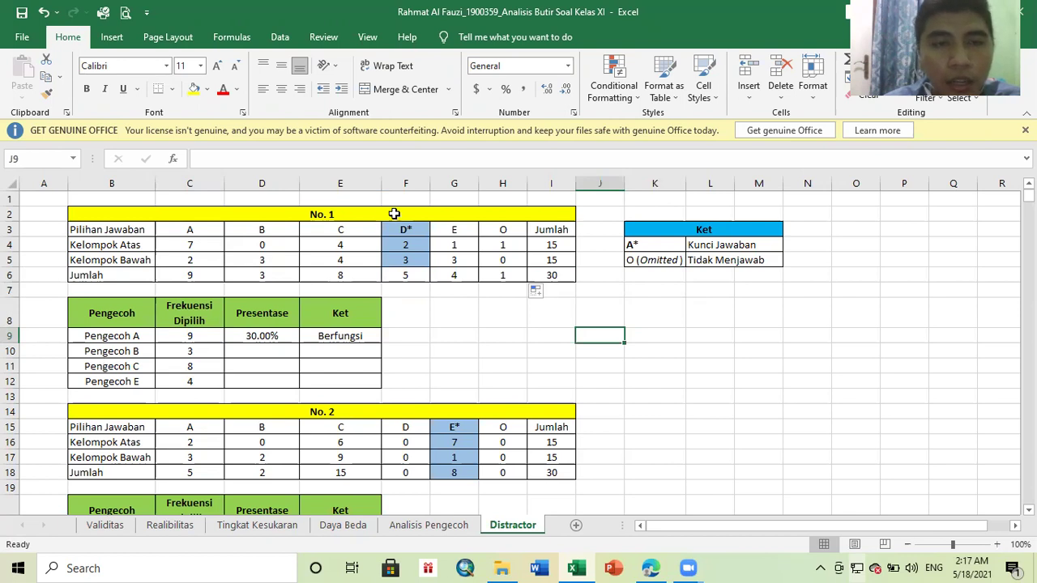
Examine Pengecoh A's Frekuensi Dipilih and Presentase cells and compare them with the PDF's worked example in Edge, returning to Excel.
{"action": "left_click", "coordinate": [186, 313]}
{"action": "left_click", "coordinate": [191, 335]}
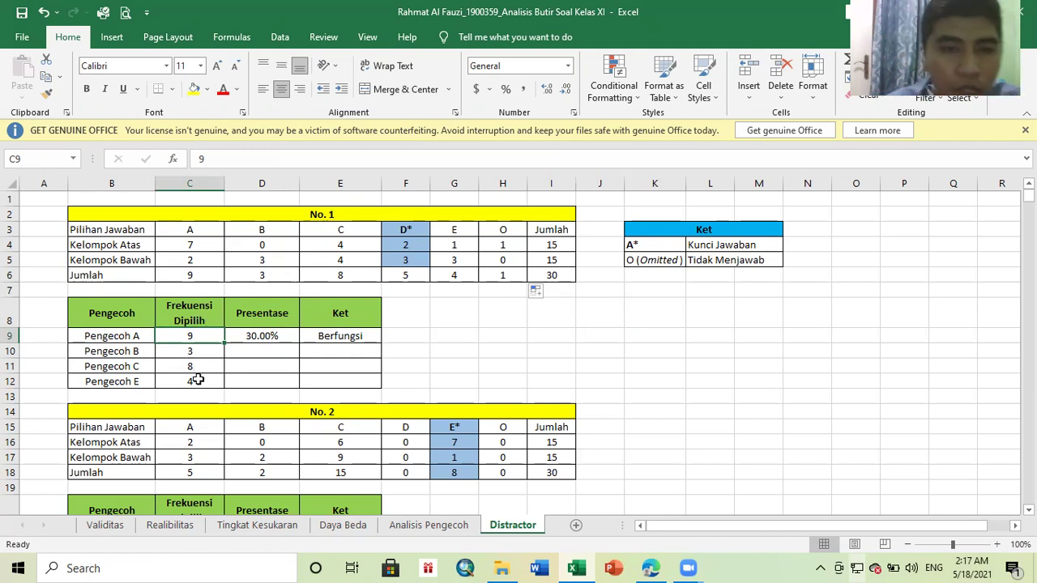
{"action": "left_click", "coordinate": [252, 336]}
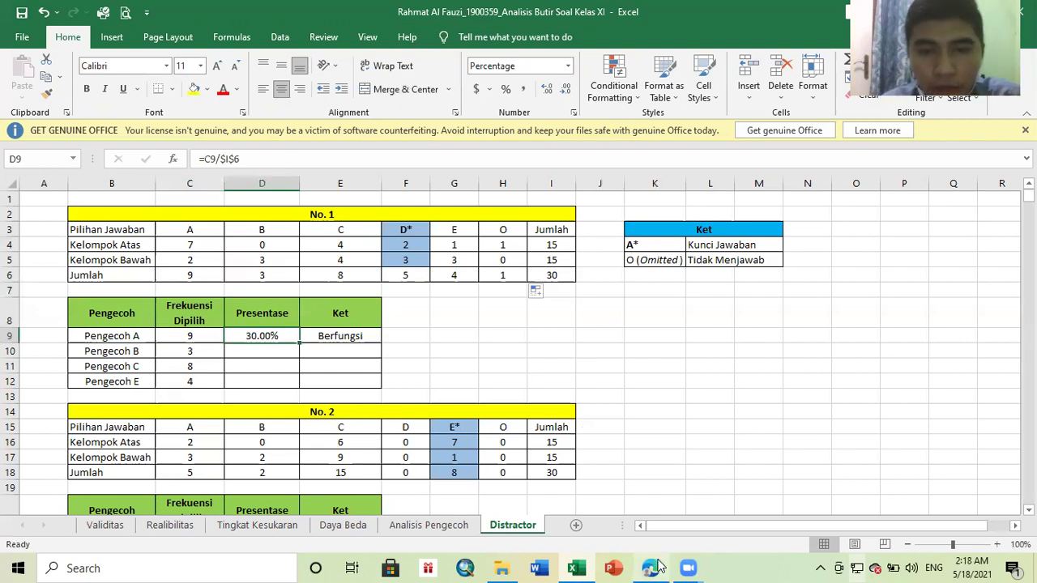
{"action": "mouse_move", "coordinate": [652, 567]}
{"action": "left_click", "coordinate": [636, 518]}
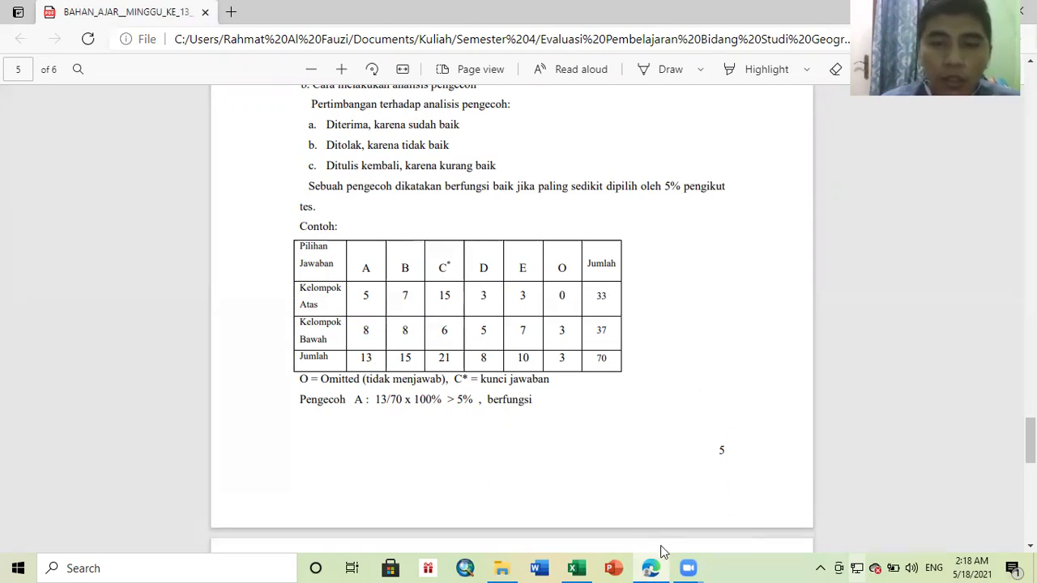
{"action": "left_click", "coordinate": [577, 568]}
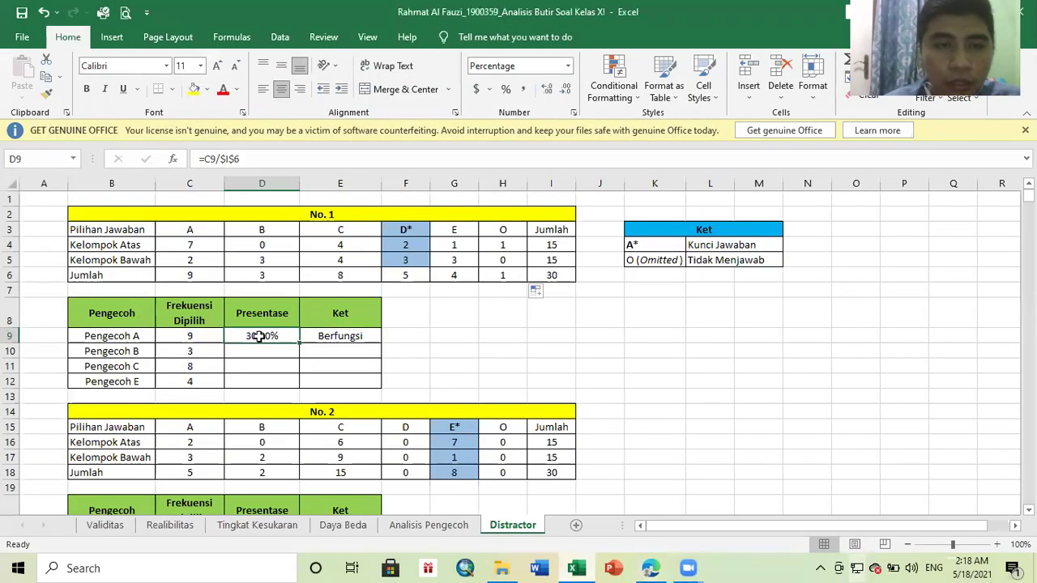
Inspect Pengecoh A's Presentase formula =C9/$I$6 in D9 and apply the Percentage number format to the cell.
{"action": "left_click", "coordinate": [273, 159]}
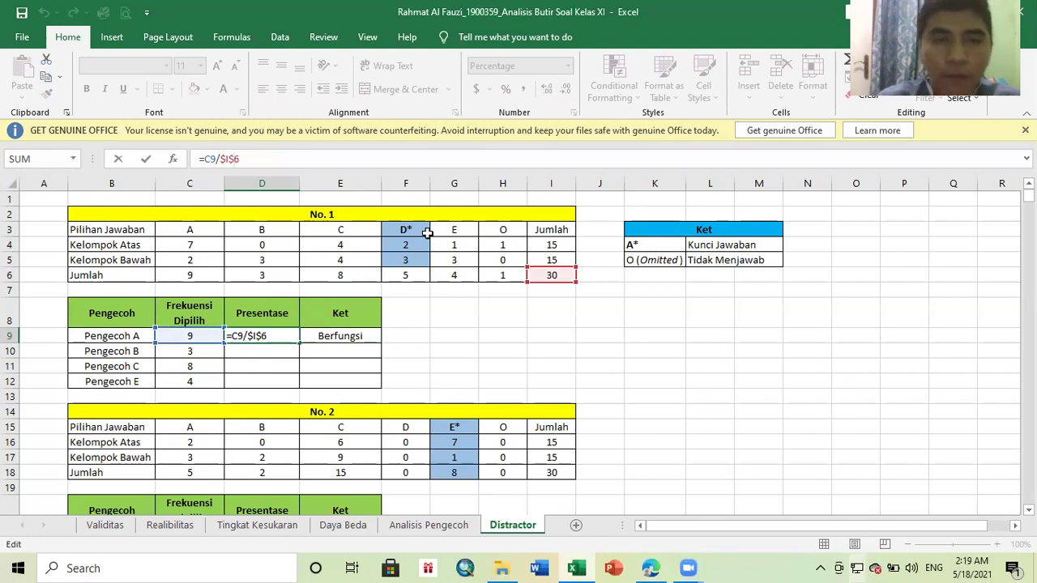
{"action": "left_click", "coordinate": [480, 324]}
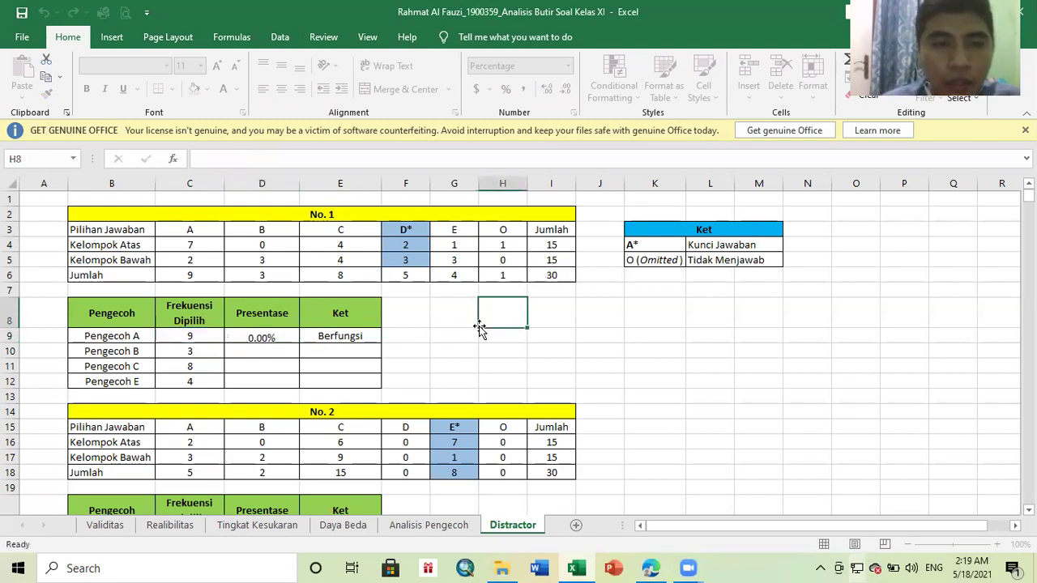
{"action": "left_click", "coordinate": [278, 332]}
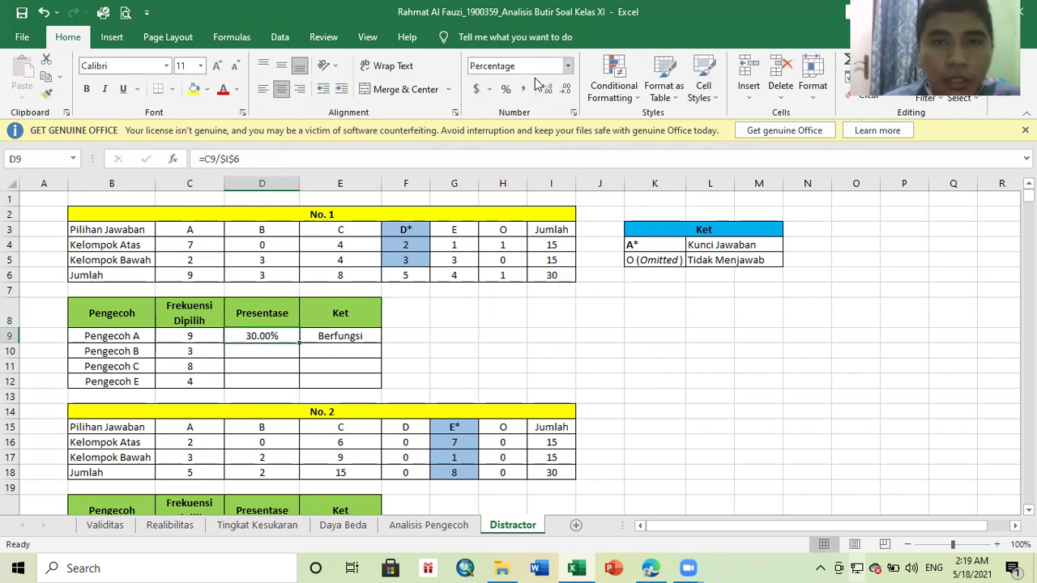
{"action": "left_click", "coordinate": [568, 65]}
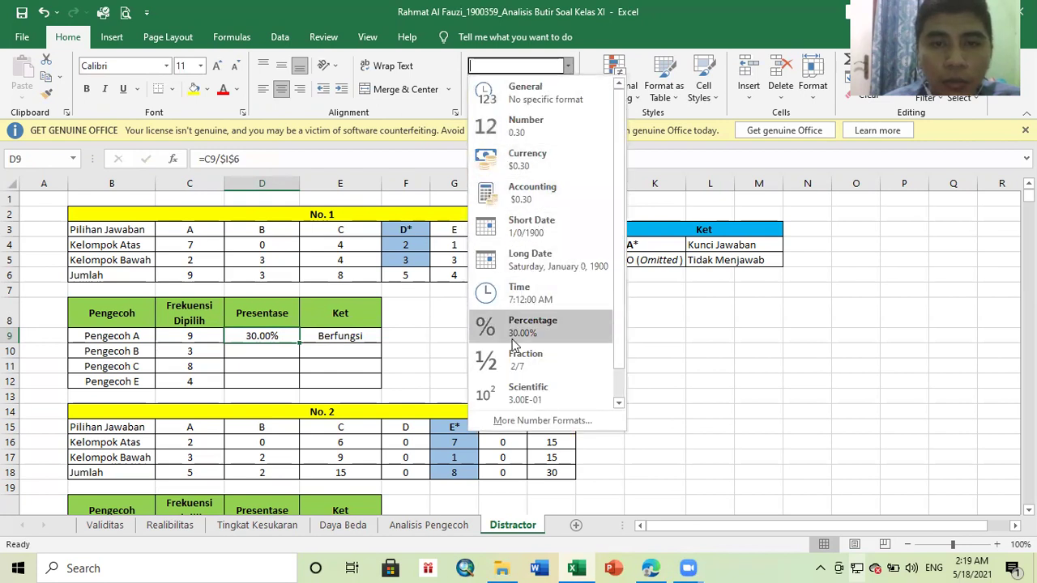
{"action": "left_click", "coordinate": [554, 338]}
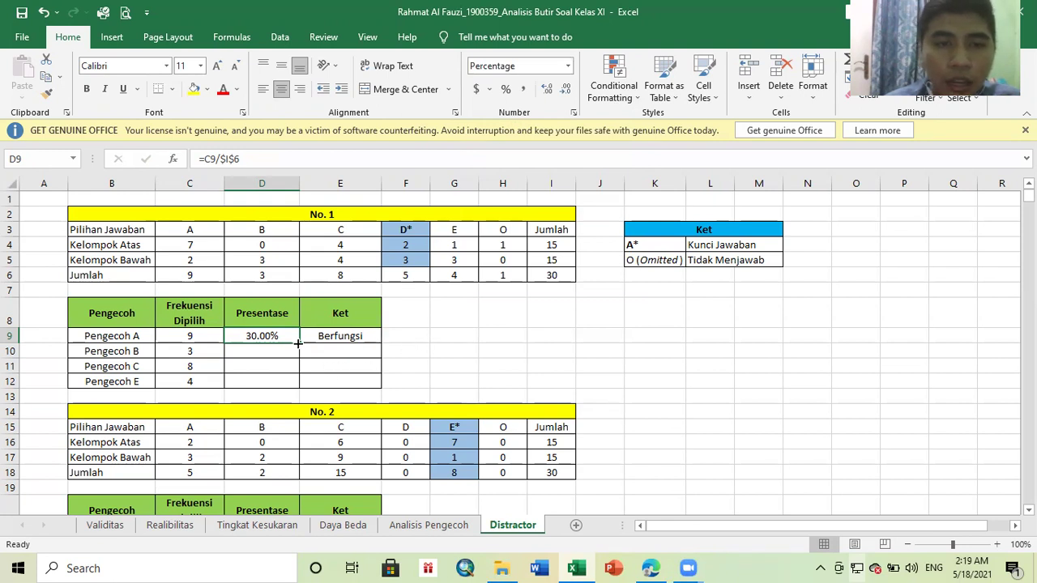
Fill Pengecoh A's Presentase formula from D9 down through D12 for the No. 1 distractors and reselect D9.
{"action": "left_click_drag", "start_coordinate": [298, 344], "coordinate": [293, 382]}
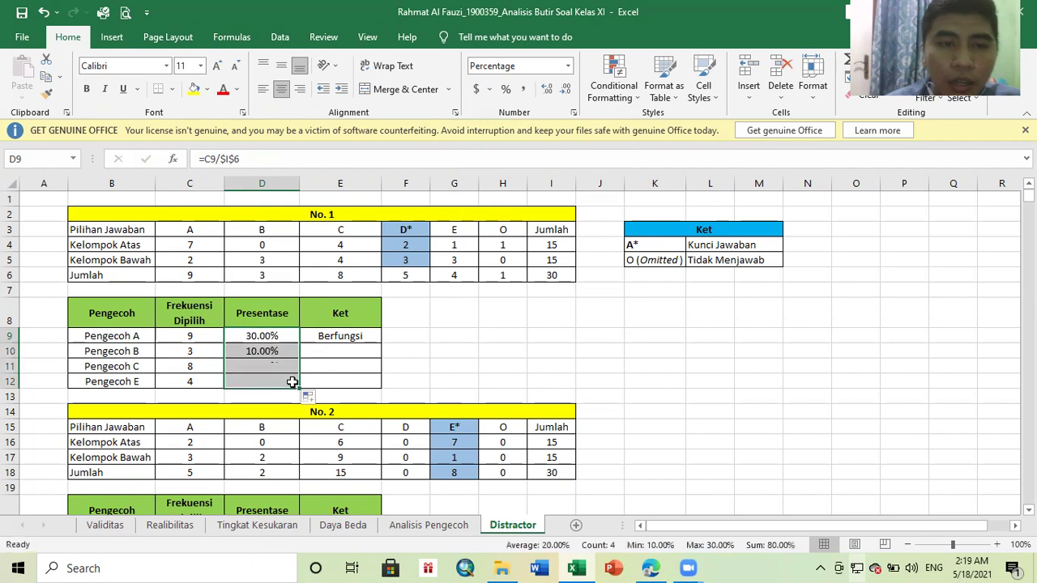
{"action": "left_click", "coordinate": [428, 366]}
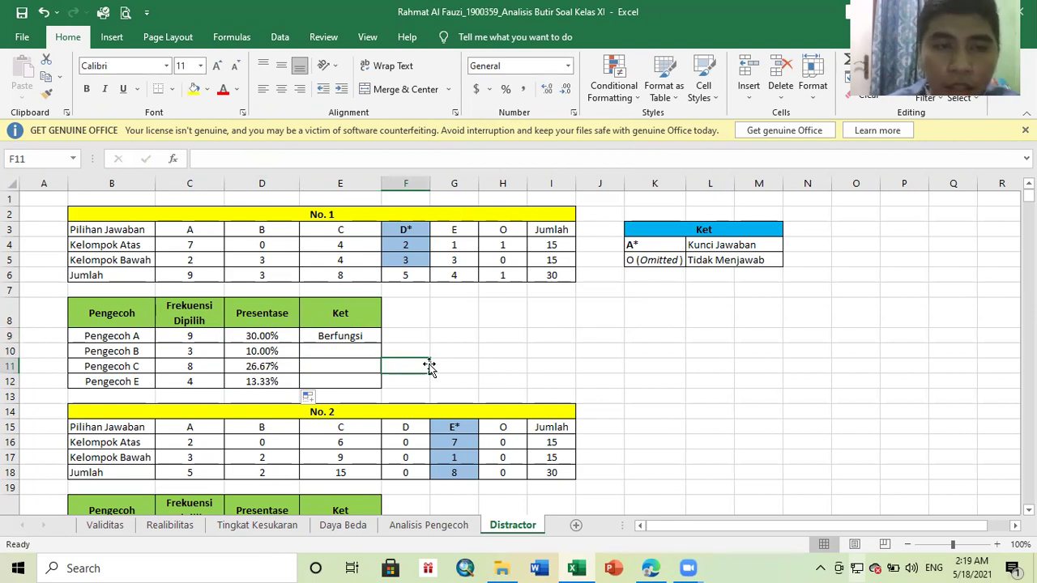
{"action": "key", "text": "Left"}
{"action": "key", "text": "Left"}
{"action": "key", "text": "Up"}
{"action": "key", "text": "Up"}
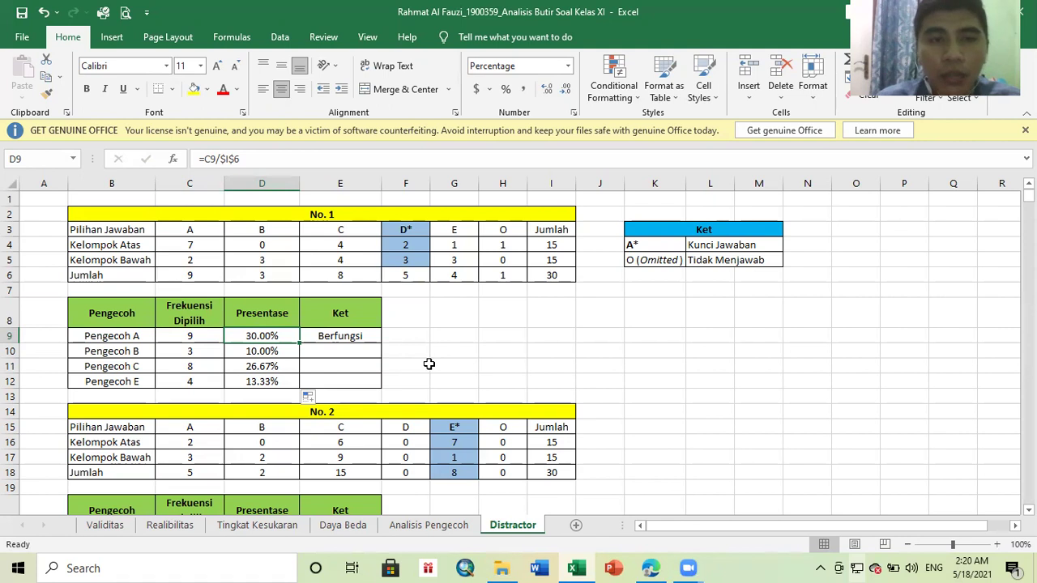
Review the Ket formula =IF(D9>5%,"Berfungsi","Tidak Berfungsi") in E9 against the PDF's distractor criterion in Edge, returning to Excel.
{"action": "key", "text": "Right"}
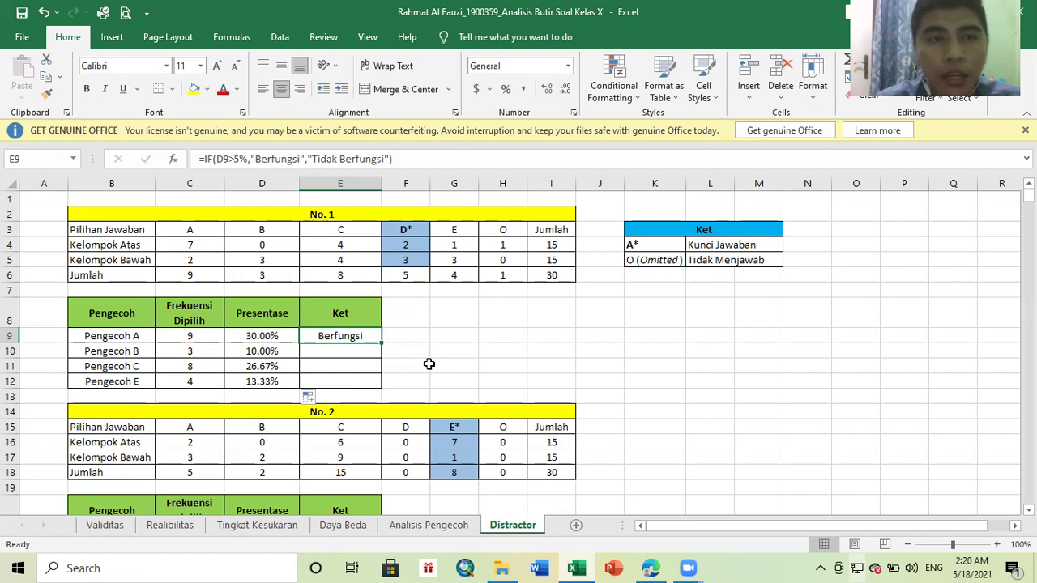
{"action": "left_click", "coordinate": [439, 158]}
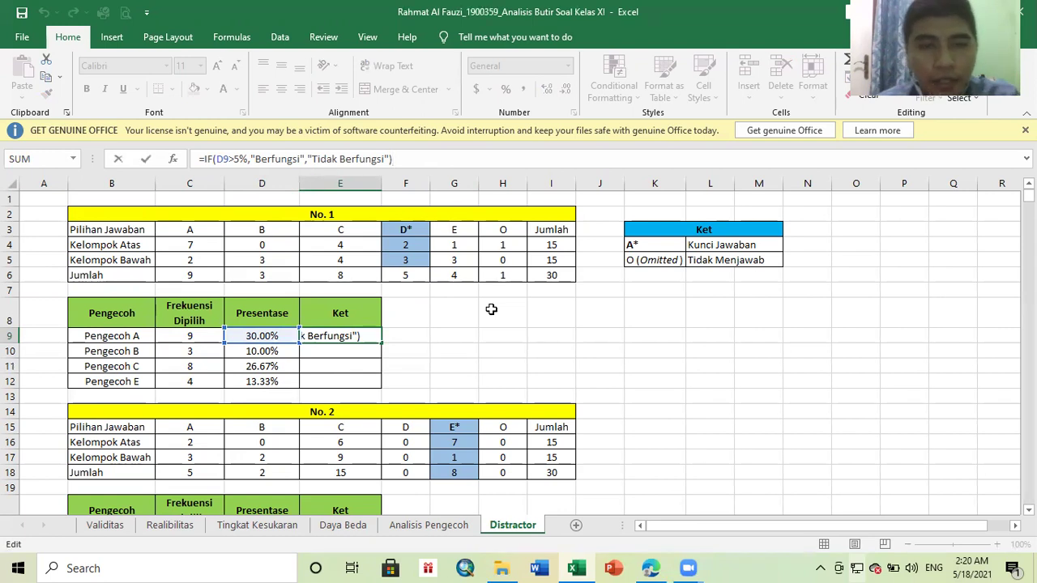
{"action": "key", "text": "alt+Tab"}
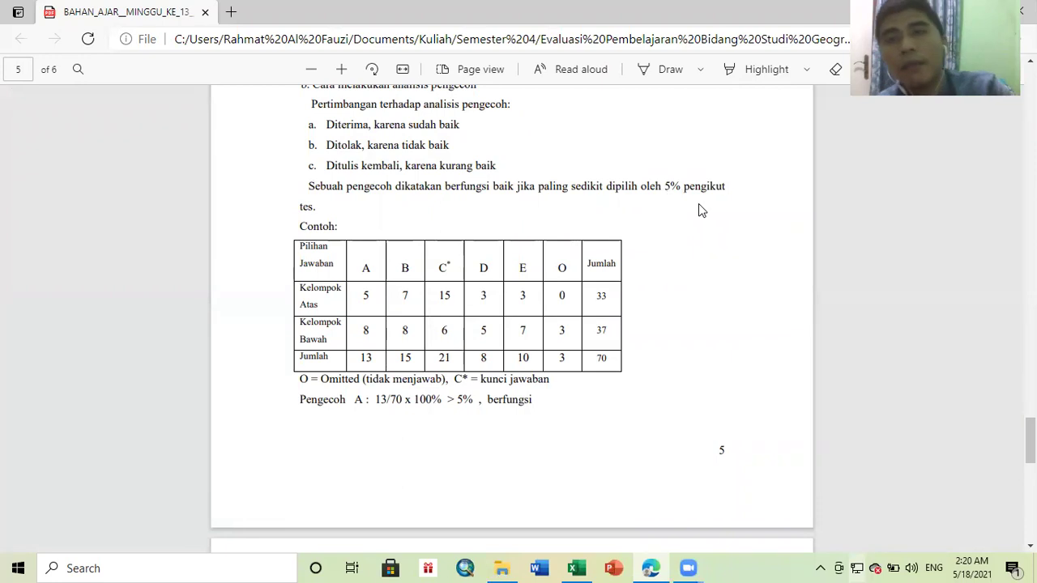
{"action": "key", "text": "alt+Tab"}
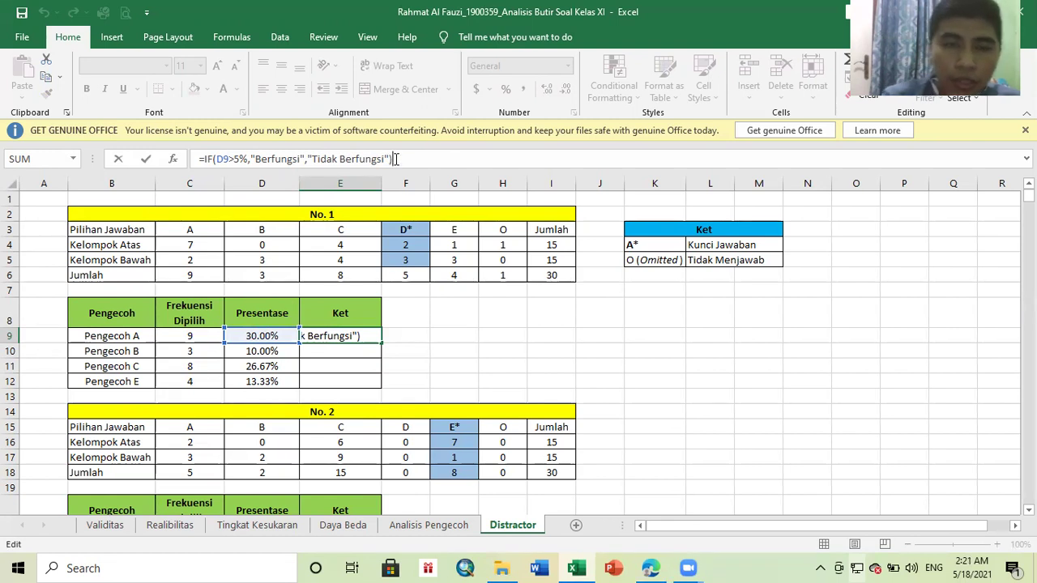
Keep the Ket formula in E9 and fill it down through E12 for the remaining No. 1 distractors.
{"action": "key", "text": "Return"}
{"action": "key", "text": "Up"}
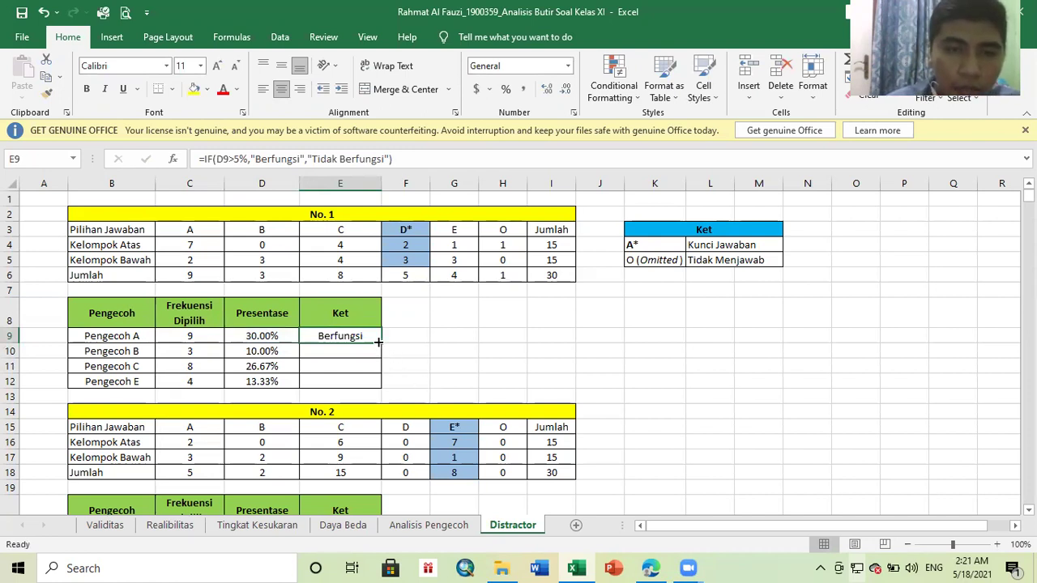
{"action": "left_click_drag", "start_coordinate": [380, 344], "coordinate": [372, 384]}
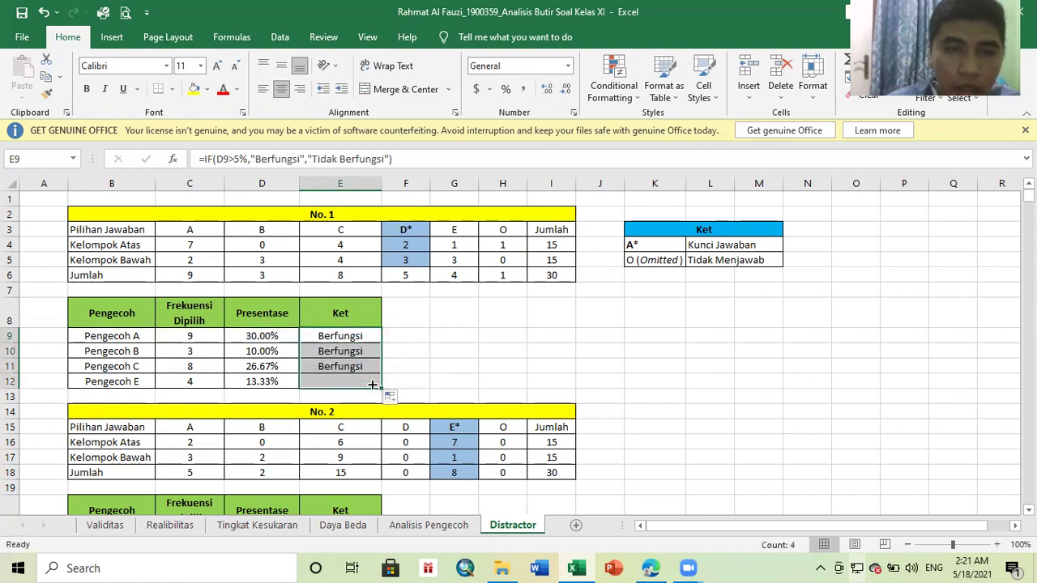
{"action": "left_click", "coordinate": [413, 363]}
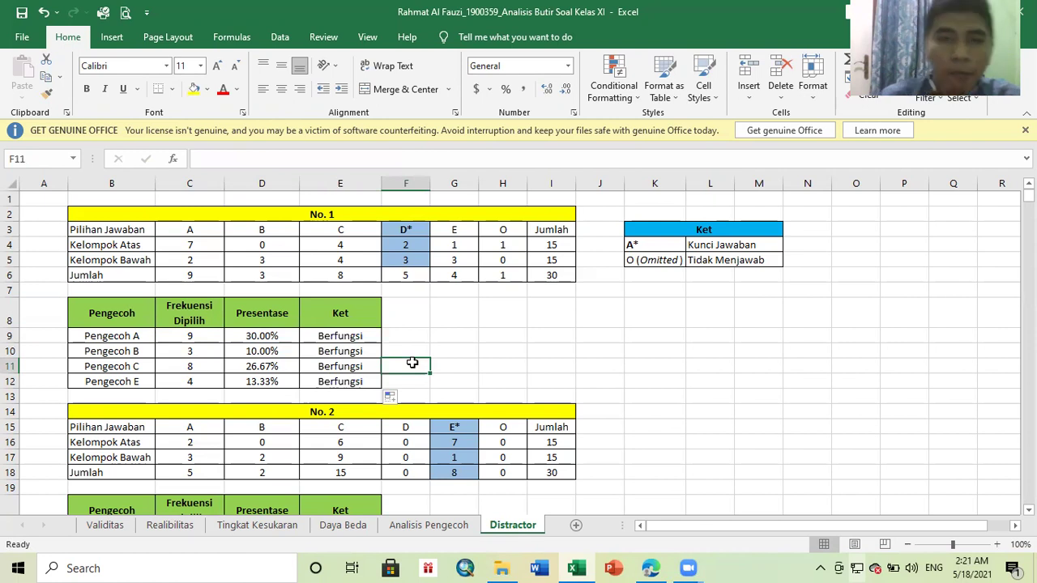
Examine the No. 2 answer and distractor tables, including Pengecoh D's selection frequency, percentage and Ket classification.
{"action": "key", "text": "Down"}
{"action": "key", "text": "Down"}
{"action": "key", "text": "Down"}
{"action": "key", "text": "Down"}
{"action": "key", "text": "Down"}
{"action": "key", "text": "Down"}
{"action": "key", "text": "Down"}
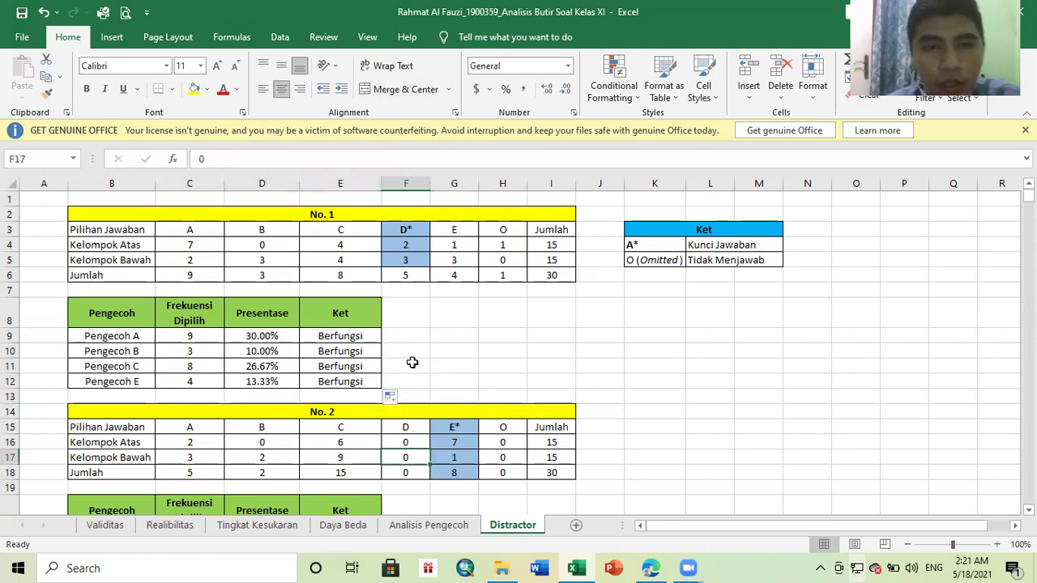
{"action": "key", "text": "Down"}
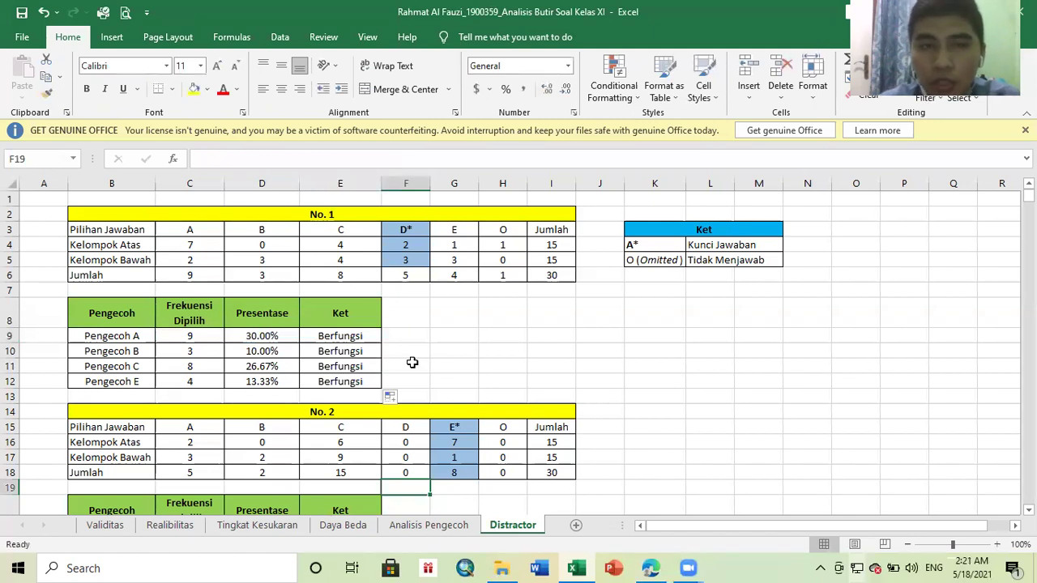
{"action": "key", "text": "Down"}
{"action": "key", "text": "Down"}
{"action": "key", "text": "Down"}
{"action": "key", "text": "Down"}
{"action": "key", "text": "Down"}
{"action": "key", "text": "Down"}
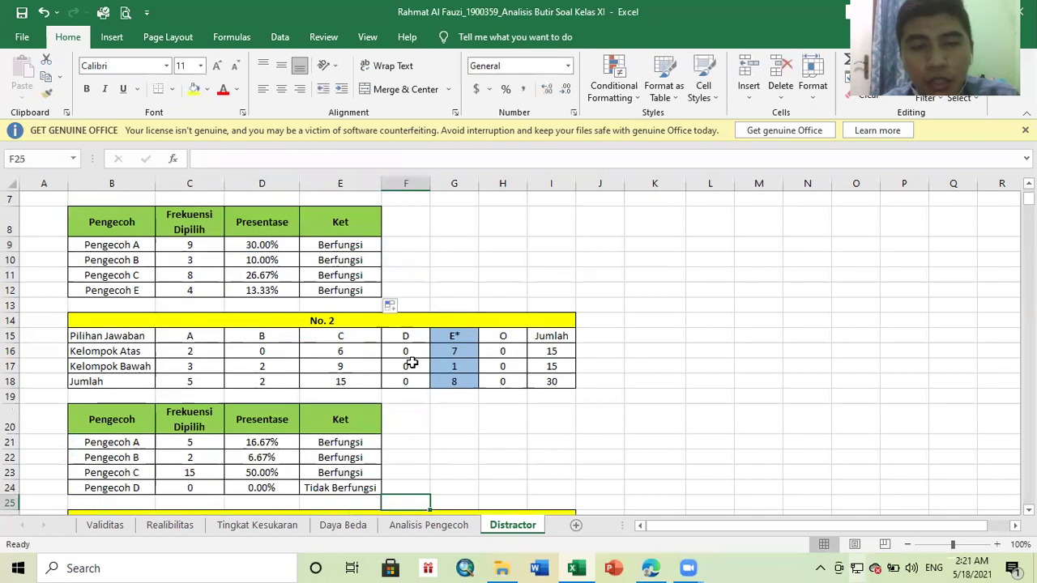
{"action": "key", "text": "Down"}
{"action": "key", "text": "Up"}
{"action": "key", "text": "Up"}
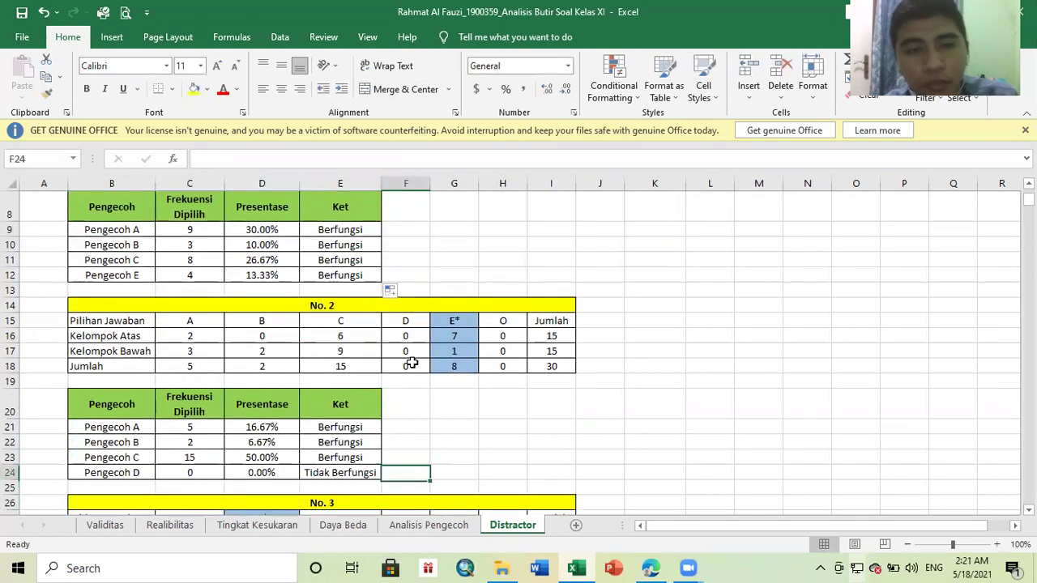
{"action": "key", "text": "Left"}
{"action": "key", "text": "Left"}
{"action": "key", "text": "Left"}
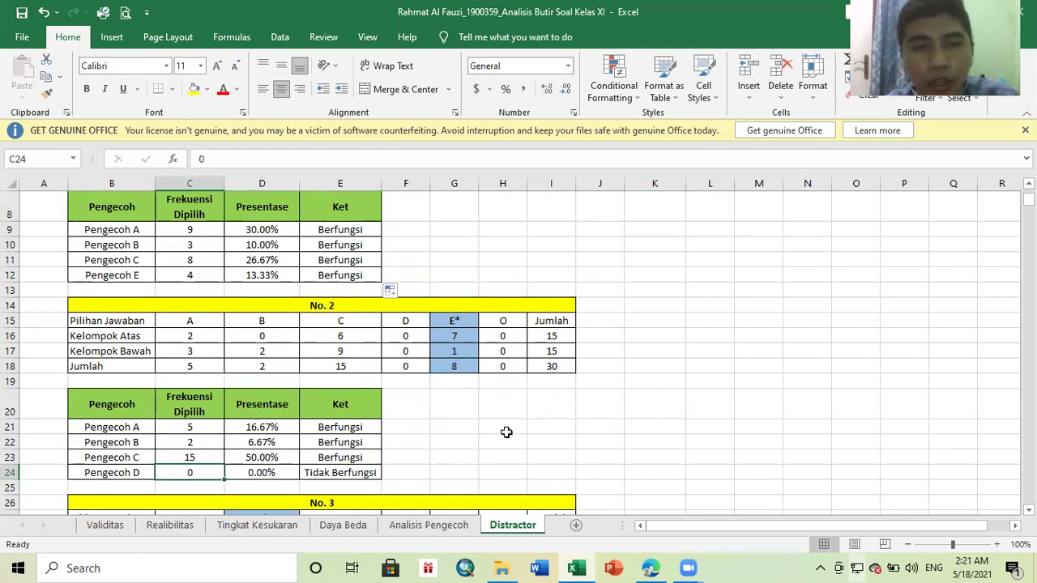
Look through the distractor tables for No. 3 and No. 4 as far as No. 5, returning to the top of the sheet.
{"action": "key", "text": "Down"}
{"action": "key", "text": "Down"}
{"action": "key", "text": "Down"}
{"action": "key", "text": "Down"}
{"action": "key", "text": "Down"}
{"action": "key", "text": "Down"}
{"action": "key", "text": "Down"}
{"action": "key", "text": "Down"}
{"action": "key", "text": "Down"}
{"action": "key", "text": "Down"}
{"action": "key", "text": "Down"}
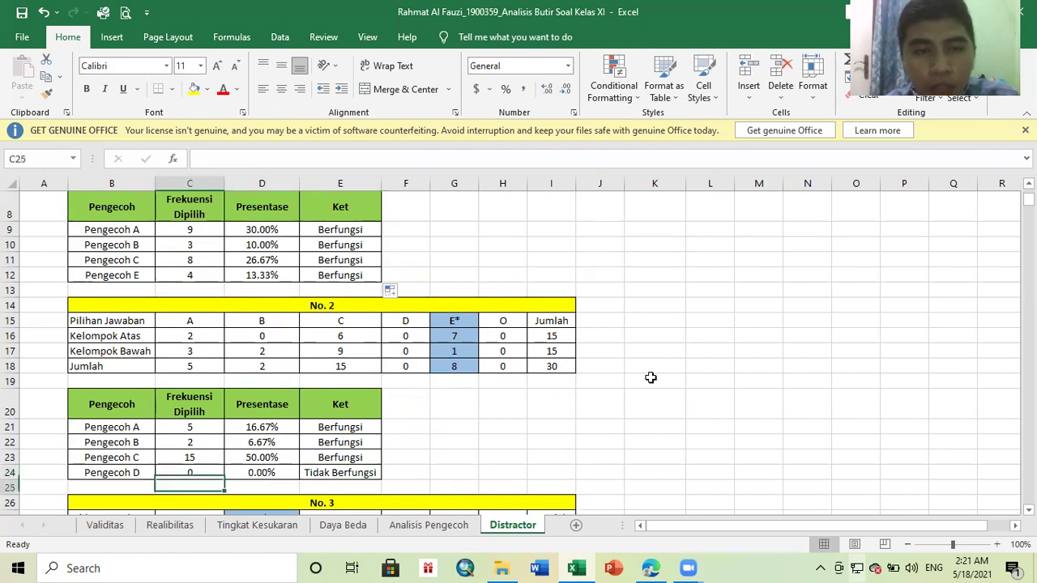
{"action": "key", "text": "Down"}
{"action": "key", "text": "Down"}
{"action": "key", "text": "Down"}
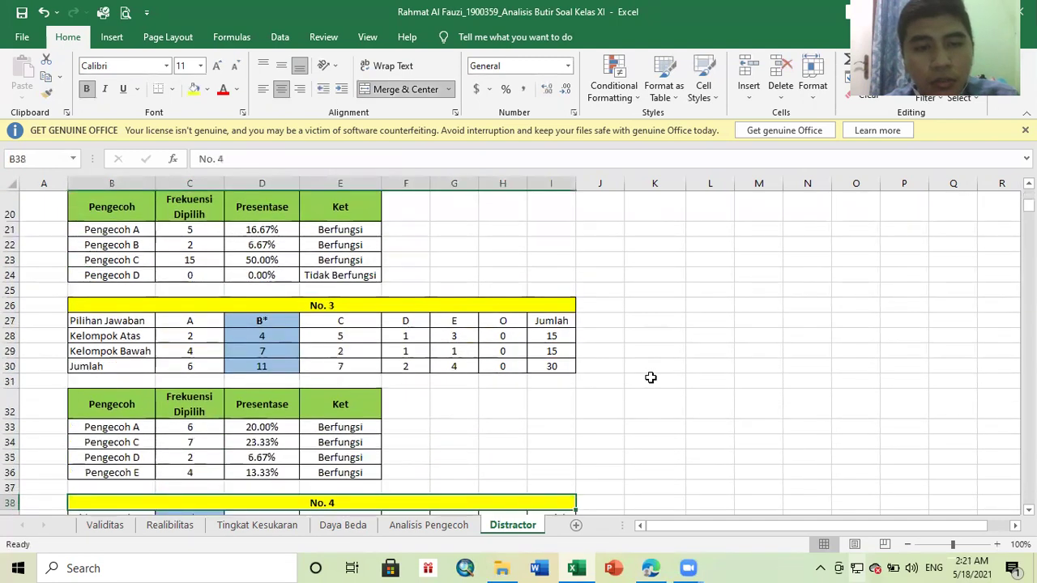
{"action": "key", "text": "Down"}
{"action": "key", "text": "Down"}
{"action": "key", "text": "Down"}
{"action": "key", "text": "Down"}
{"action": "key", "text": "Down"}
{"action": "key", "text": "Down"}
{"action": "key", "text": "Down"}
{"action": "key", "text": "Down"}
{"action": "key", "text": "Down"}
{"action": "key", "text": "Down"}
{"action": "key", "text": "Down"}
{"action": "key", "text": "Down"}
{"action": "key", "text": "Down"}
{"action": "key", "text": "Down"}
{"action": "key", "text": "Down"}
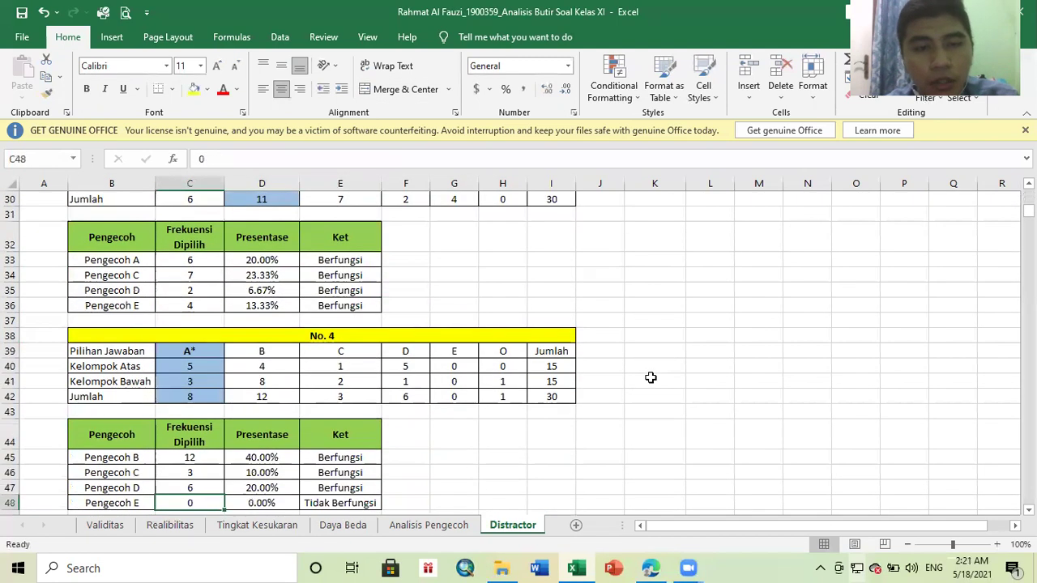
{"action": "key", "text": "Up"}
{"action": "key", "text": "Up"}
{"action": "key", "text": "Up"}
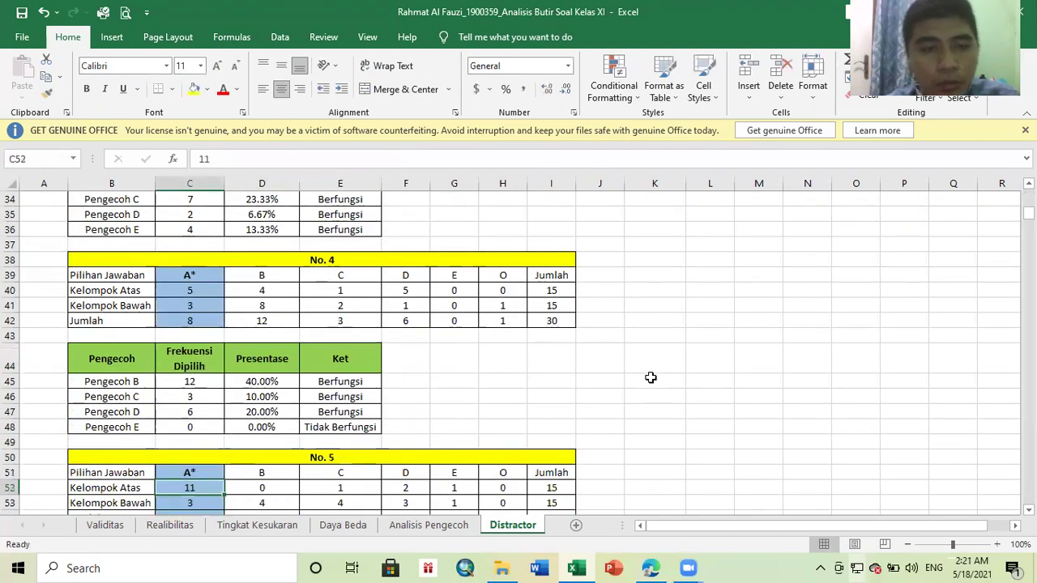
{"action": "key", "text": "Up"}
{"action": "key", "text": "Up"}
{"action": "key", "text": "Up"}
{"action": "key", "text": "Up"}
{"action": "key", "text": "Up"}
{"action": "key", "text": "Up"}
{"action": "key", "text": "Up"}
{"action": "key", "text": "Up"}
{"action": "key", "text": "Up"}
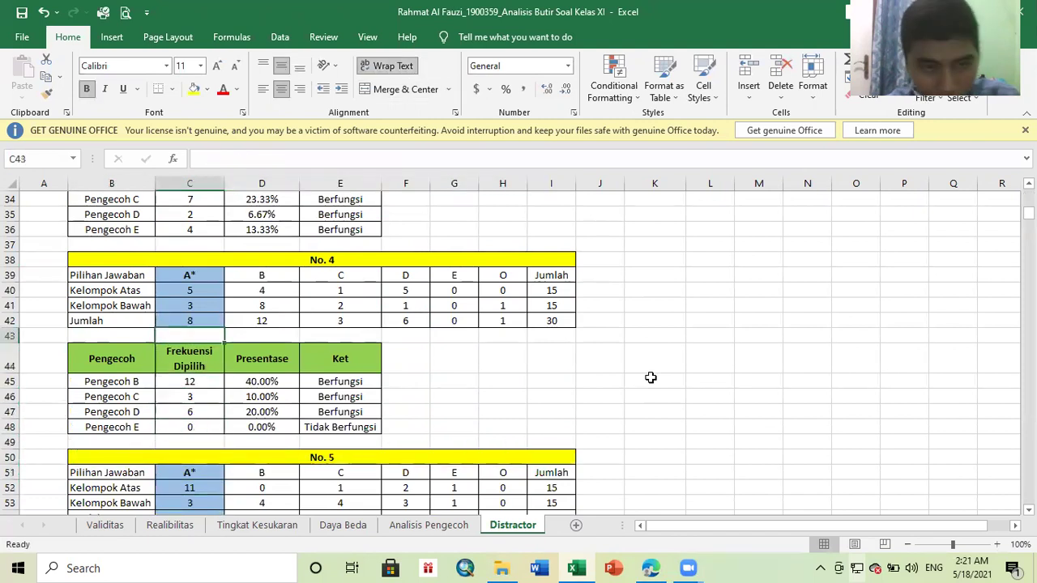
{"action": "key", "text": "Up"}
{"action": "key", "text": "Up"}
{"action": "key", "text": "Up"}
{"action": "key", "text": "Up"}
{"action": "key", "text": "Up"}
{"action": "key", "text": "Up"}
{"action": "key", "text": "Up"}
{"action": "key", "text": "Up"}
{"action": "key", "text": "Up"}
{"action": "key", "text": "Up"}
{"action": "key", "text": "Up"}
{"action": "key", "text": "Up"}
{"action": "key", "text": "Up"}
{"action": "key", "text": "Up"}
{"action": "key", "text": "Up"}
{"action": "key", "text": "Up"}
{"action": "key", "text": "Up"}
{"action": "key", "text": "Up"}
{"action": "key", "text": "Up"}
{"action": "key", "text": "Up"}
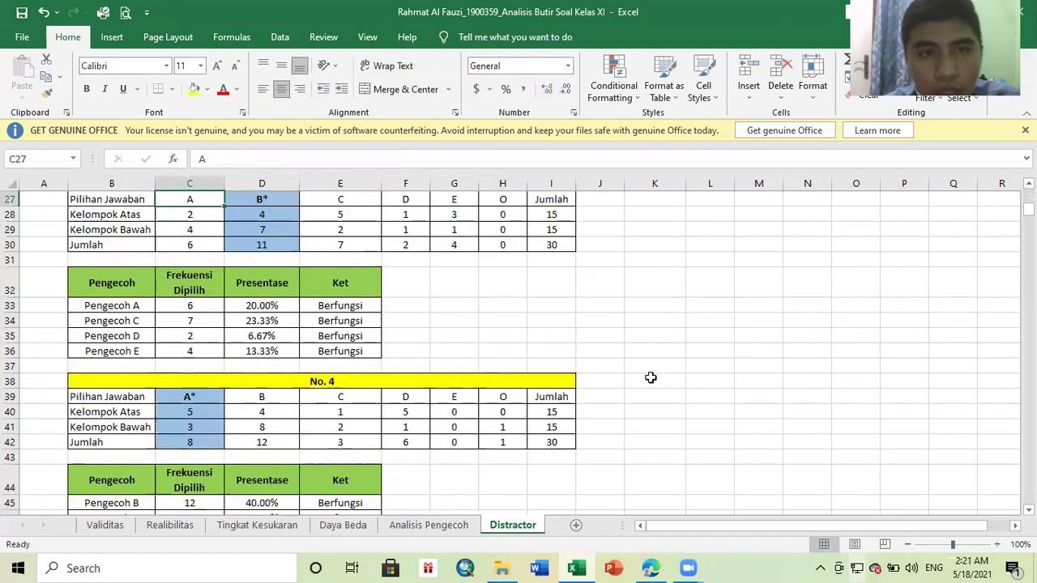
{"action": "key", "text": "Up"}
{"action": "key", "text": "Up"}
{"action": "key", "text": "Up"}
{"action": "key", "text": "Up"}
{"action": "key", "text": "Up"}
{"action": "key", "text": "Up"}
{"action": "key", "text": "Up"}
{"action": "key", "text": "Up"}
{"action": "key", "text": "Up"}
{"action": "key", "text": "Up"}
{"action": "key", "text": "Up"}
{"action": "key", "text": "Up"}
{"action": "key", "text": "Up"}
{"action": "key", "text": "Up"}
{"action": "key", "text": "Up"}
{"action": "key", "text": "Up"}
{"action": "key", "text": "Up"}
{"action": "key", "text": "Up"}
{"action": "key", "text": "Up"}
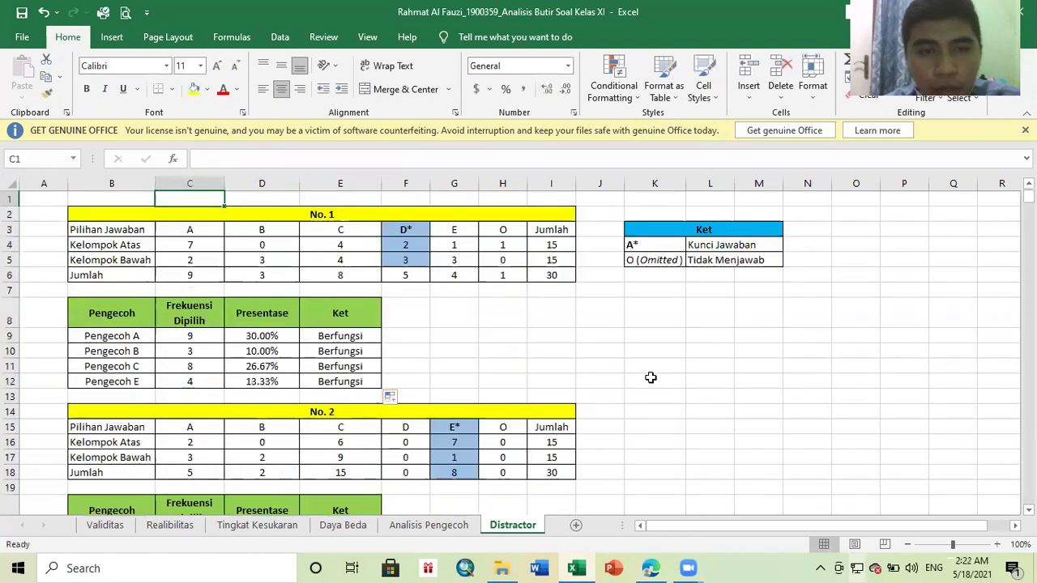
{"action": "key", "text": "Right"}
{"action": "key", "text": "Right"}
{"action": "key", "text": "Right"}
{"action": "key", "text": "Right"}
{"action": "key", "text": "Right"}
{"action": "key", "text": "Right"}
{"action": "key", "text": "Right"}
{"action": "key", "text": "Right"}
{"action": "key", "text": "Right"}
{"action": "key", "text": "Right"}
{"action": "key", "text": "Right"}
{"action": "key", "text": "Right"}
{"action": "key", "text": "Right"}
{"action": "key", "text": "Right"}
{"action": "key", "text": "Down"}
{"action": "key", "text": "Up"}
{"action": "key", "text": "Left"}
{"action": "key", "text": "Left"}
{"action": "key", "text": "Left"}
{"action": "key", "text": "Left"}
{"action": "key", "text": "Left"}
{"action": "key", "text": "Left"}
{"action": "key", "text": "Left"}
{"action": "key", "text": "Left"}
{"action": "key", "text": "Left"}
{"action": "key", "text": "Left"}
{"action": "key", "text": "Left"}
{"action": "key", "text": "Left"}
{"action": "key", "text": "Left"}
{"action": "key", "text": "Left"}
{"action": "key", "text": "Left"}
{"action": "key", "text": "Left"}
{"action": "key", "text": "Down"}
{"action": "key", "text": "Right"}
{"action": "key", "text": "Up"}
{"action": "key", "text": "Left"}
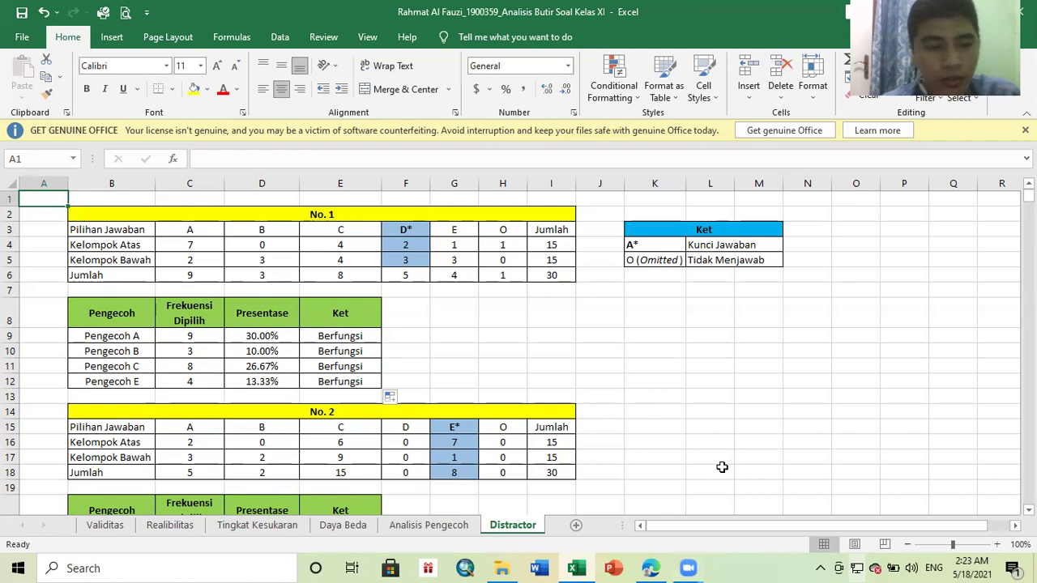
Close the item analysis workbook and exit Excel to return to the desktop.
{"action": "key", "text": "ctrl+w"}
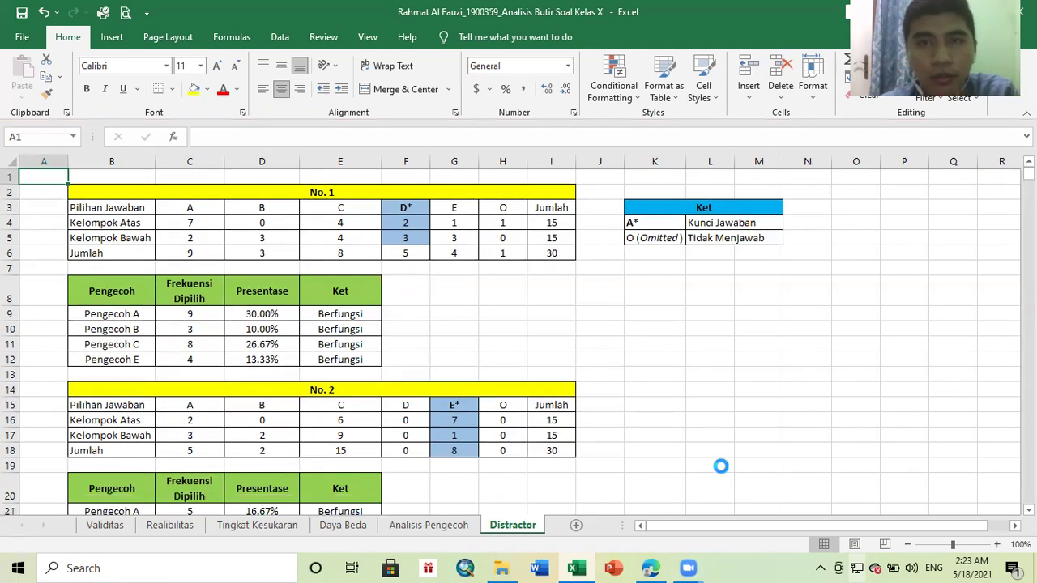
{"action": "left_click", "coordinate": [652, 567]}
{"action": "left_click", "coordinate": [653, 567]}
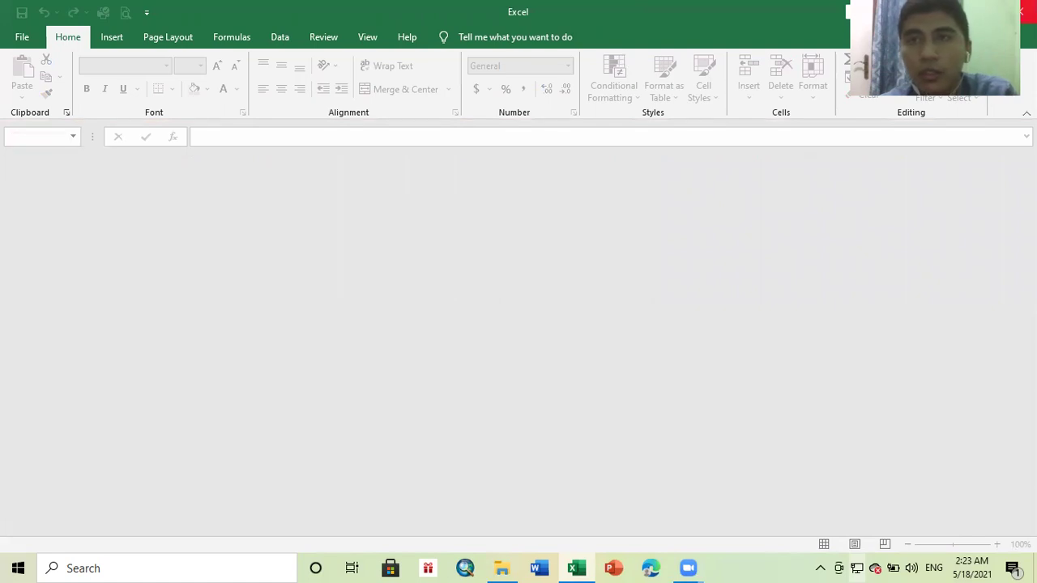
{"action": "left_click", "coordinate": [1022, 11]}
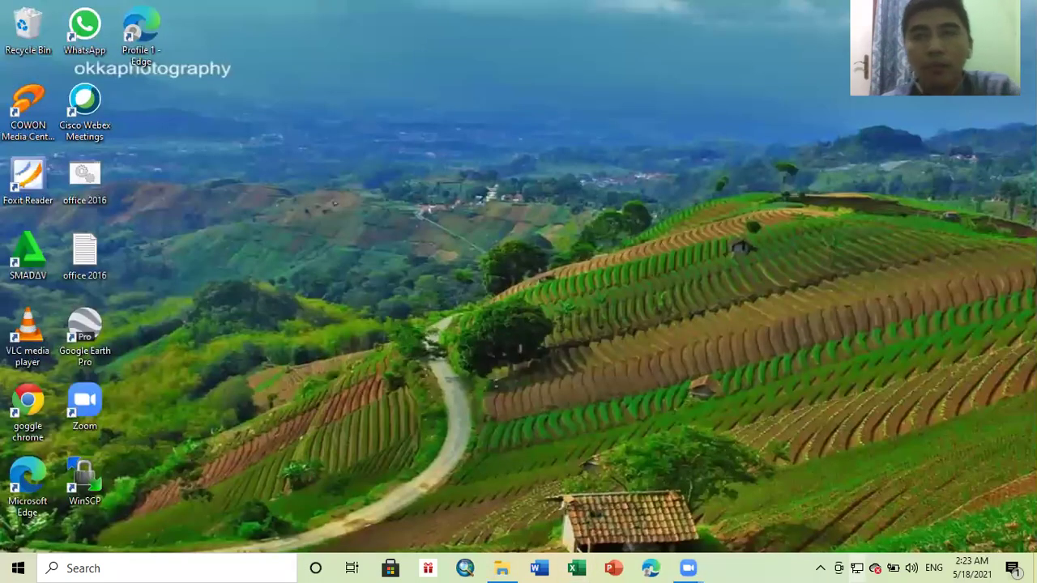